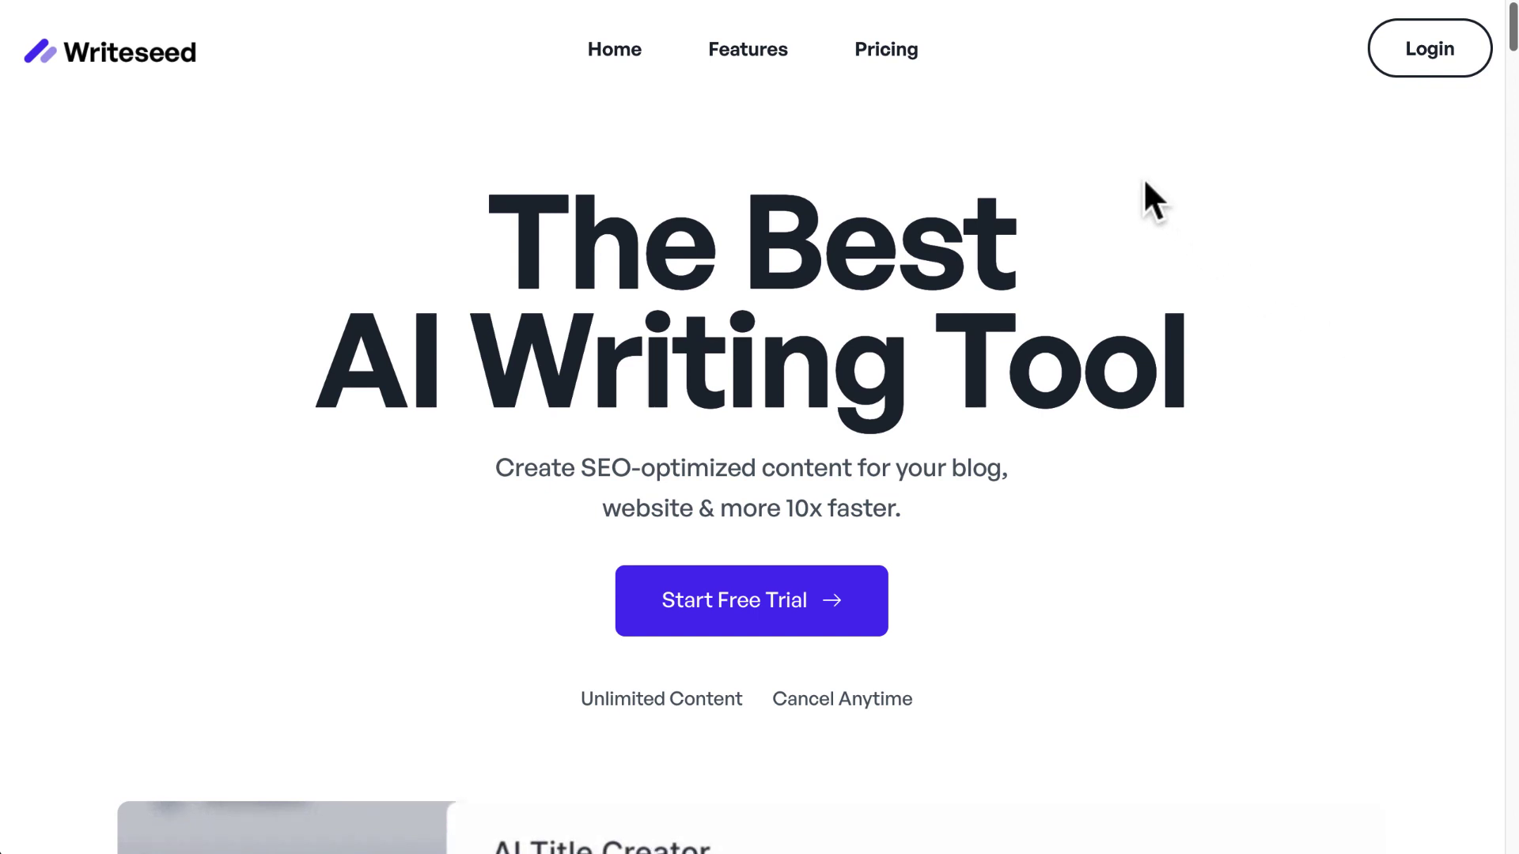
Look over the Similarweb traffic stats for writeseed.com, then close the stats panel
click(696, 4)
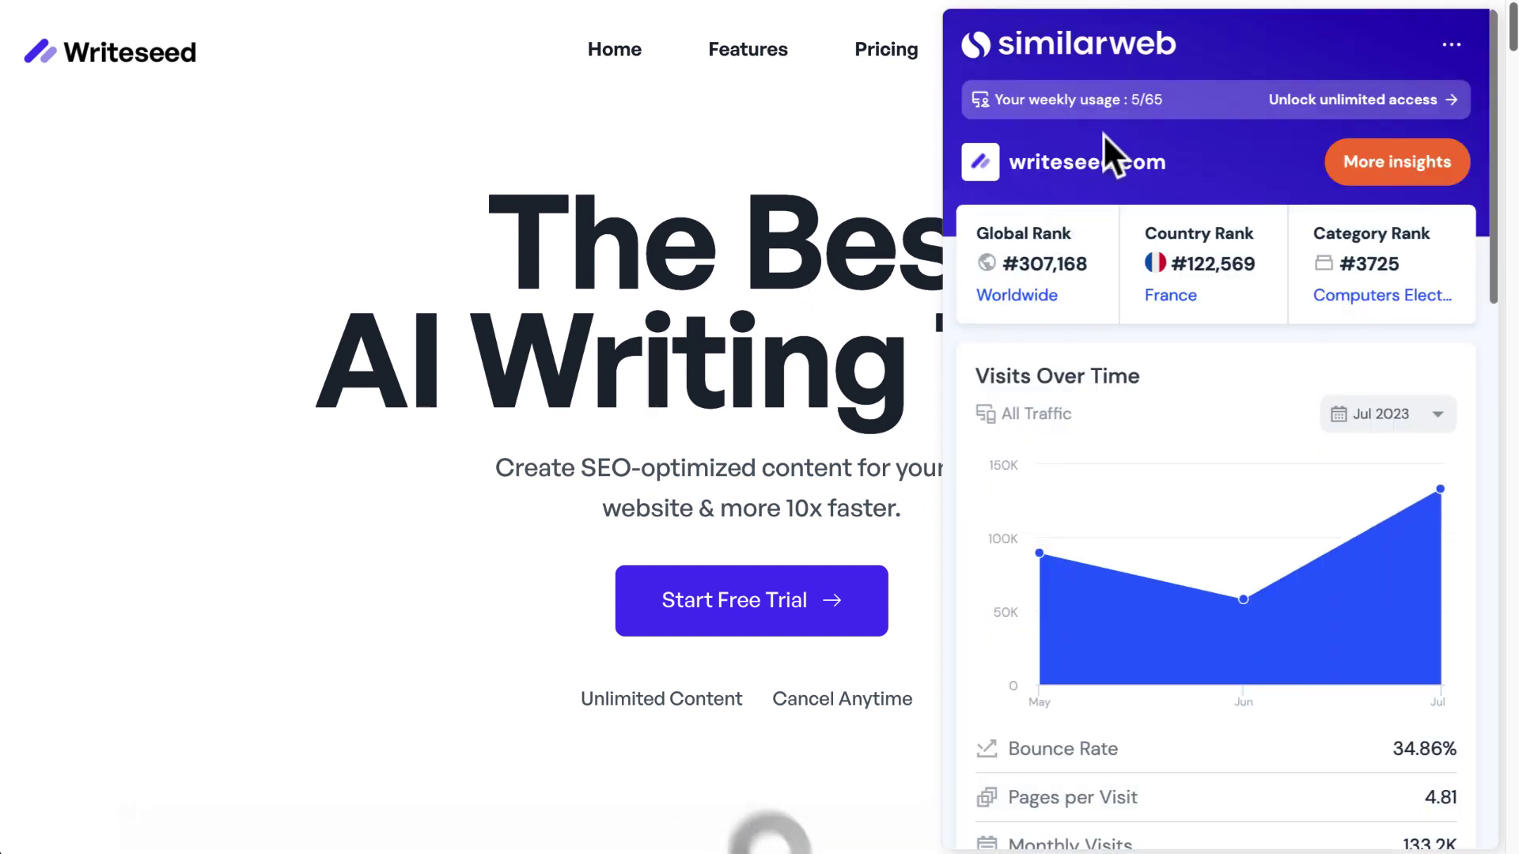
mouse_move(1366, 492)
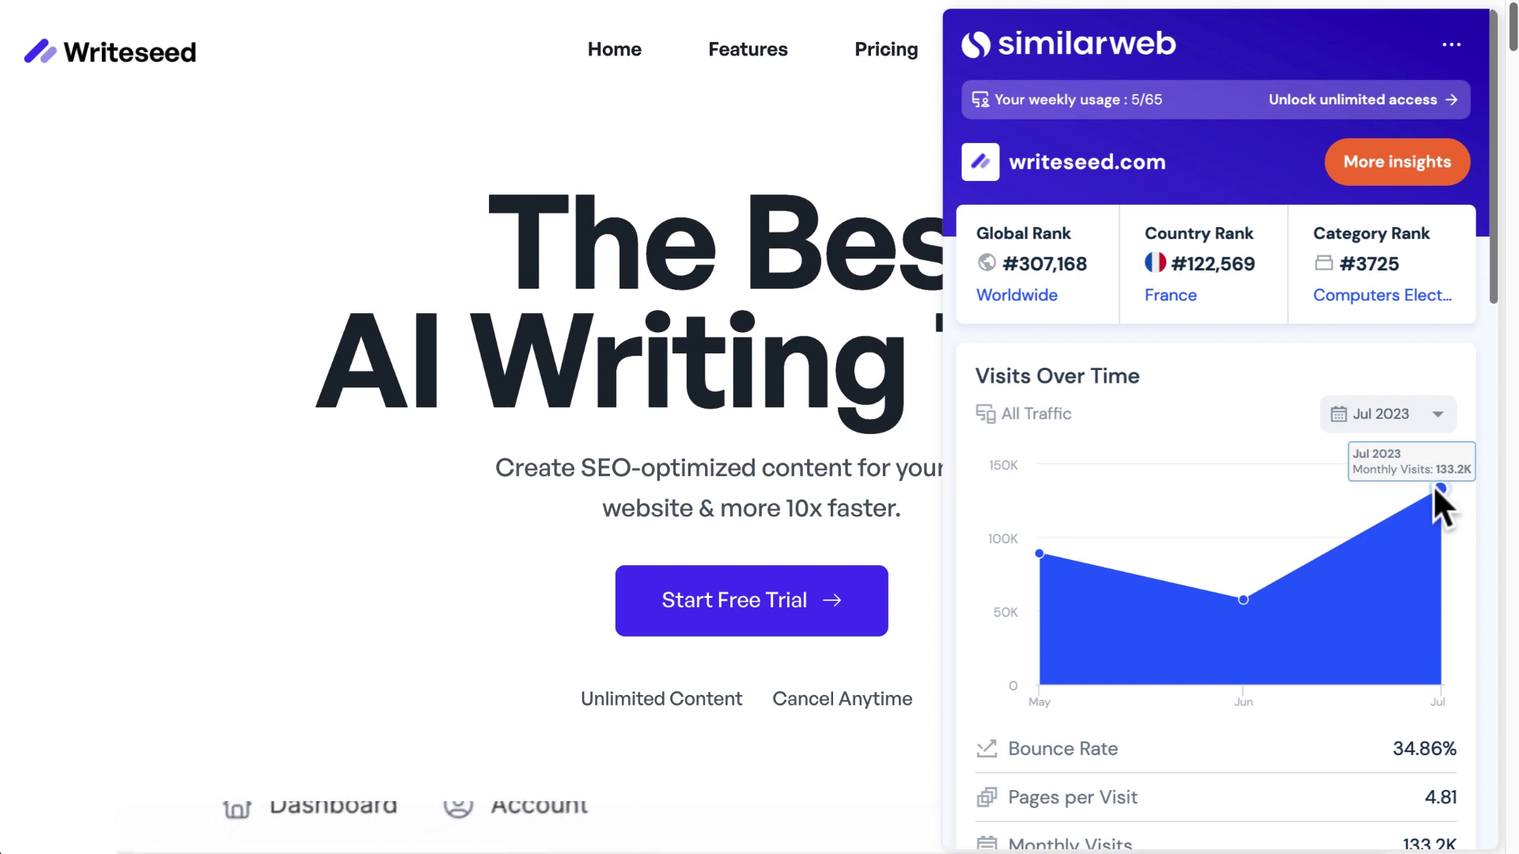
scroll(1313, 681, down, 6)
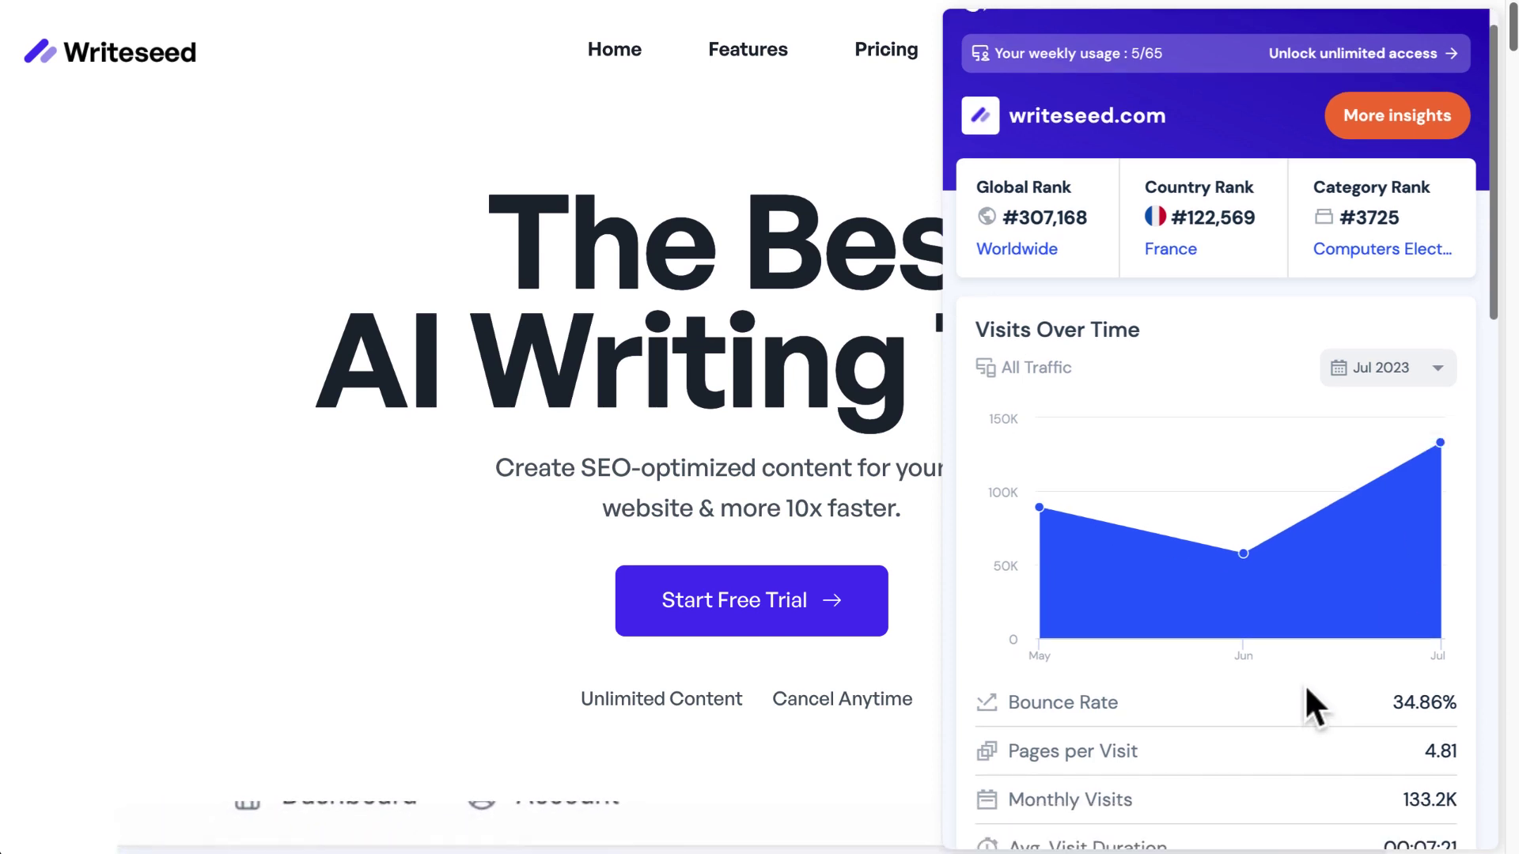
mouse_move(1066, 722)
scroll(1066, 722, down, 1)
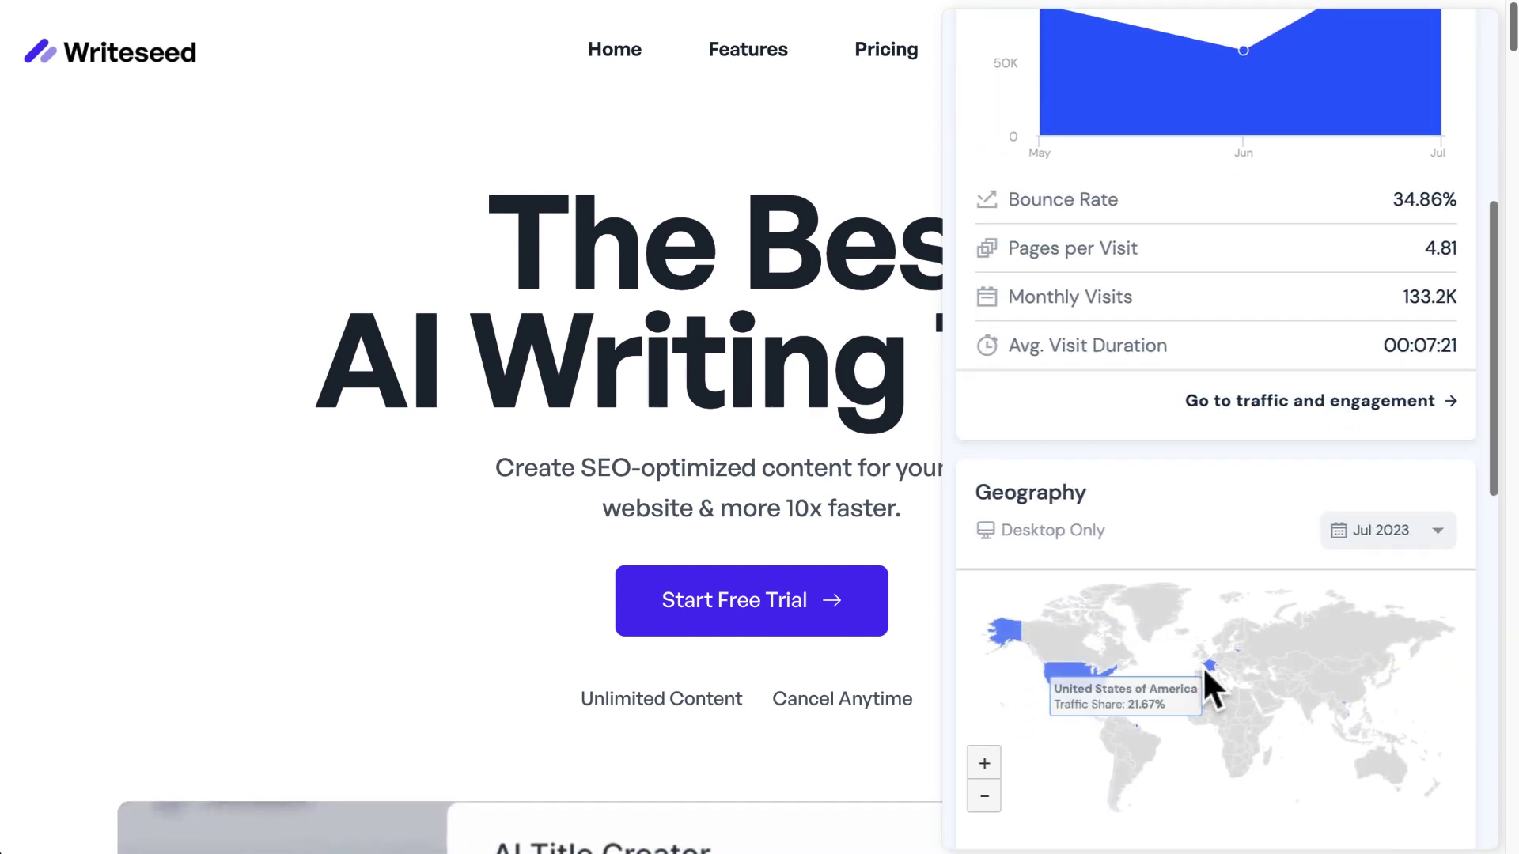
mouse_move(1204, 664)
click(553, 475)
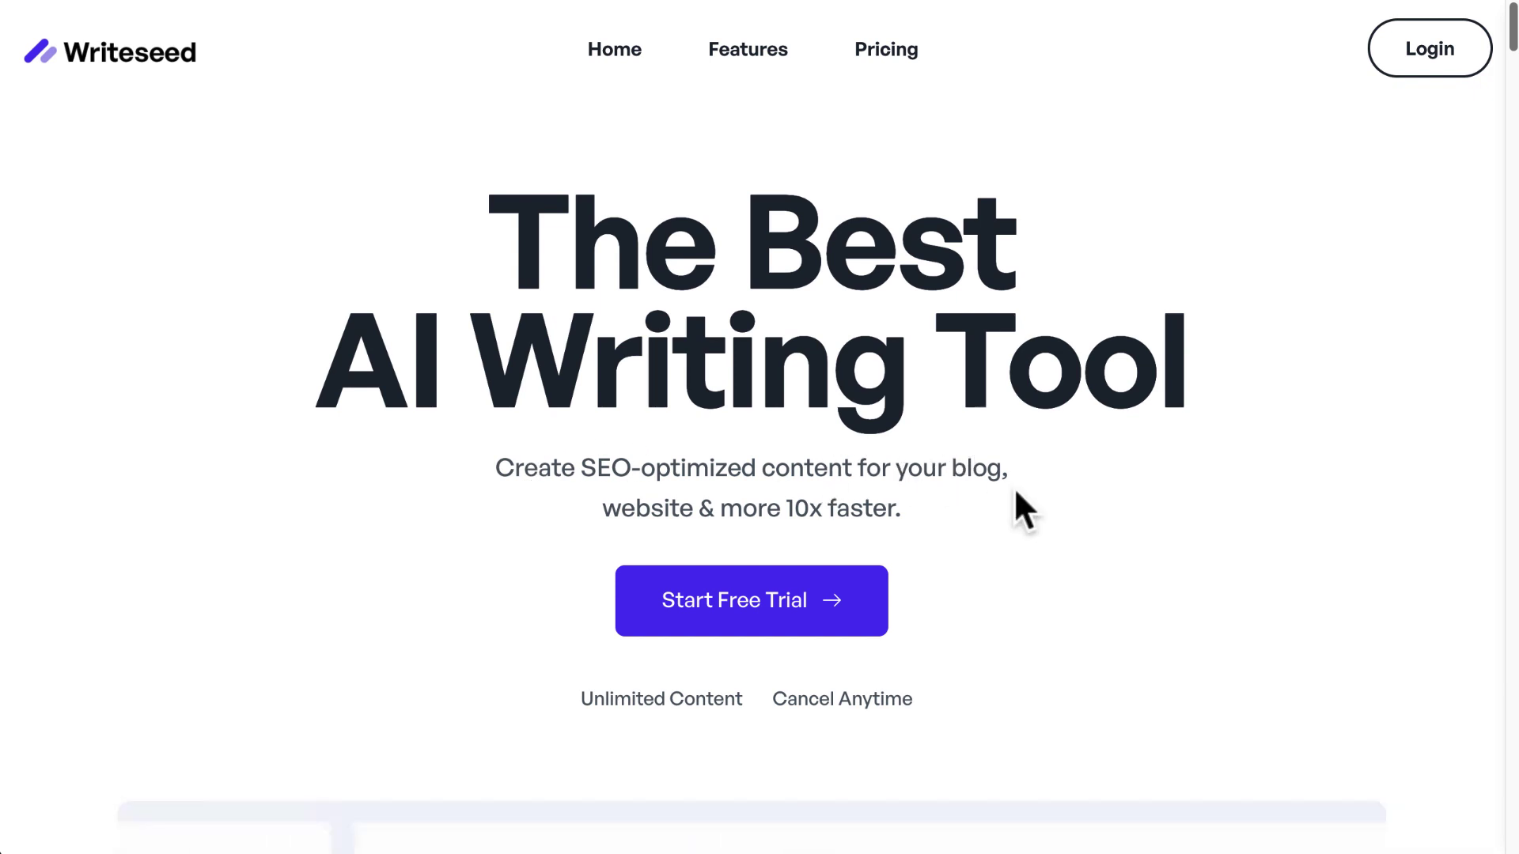
Scroll past the full-article demo to the 'Let the AI find topics' section
scroll(868, 563, down, 3)
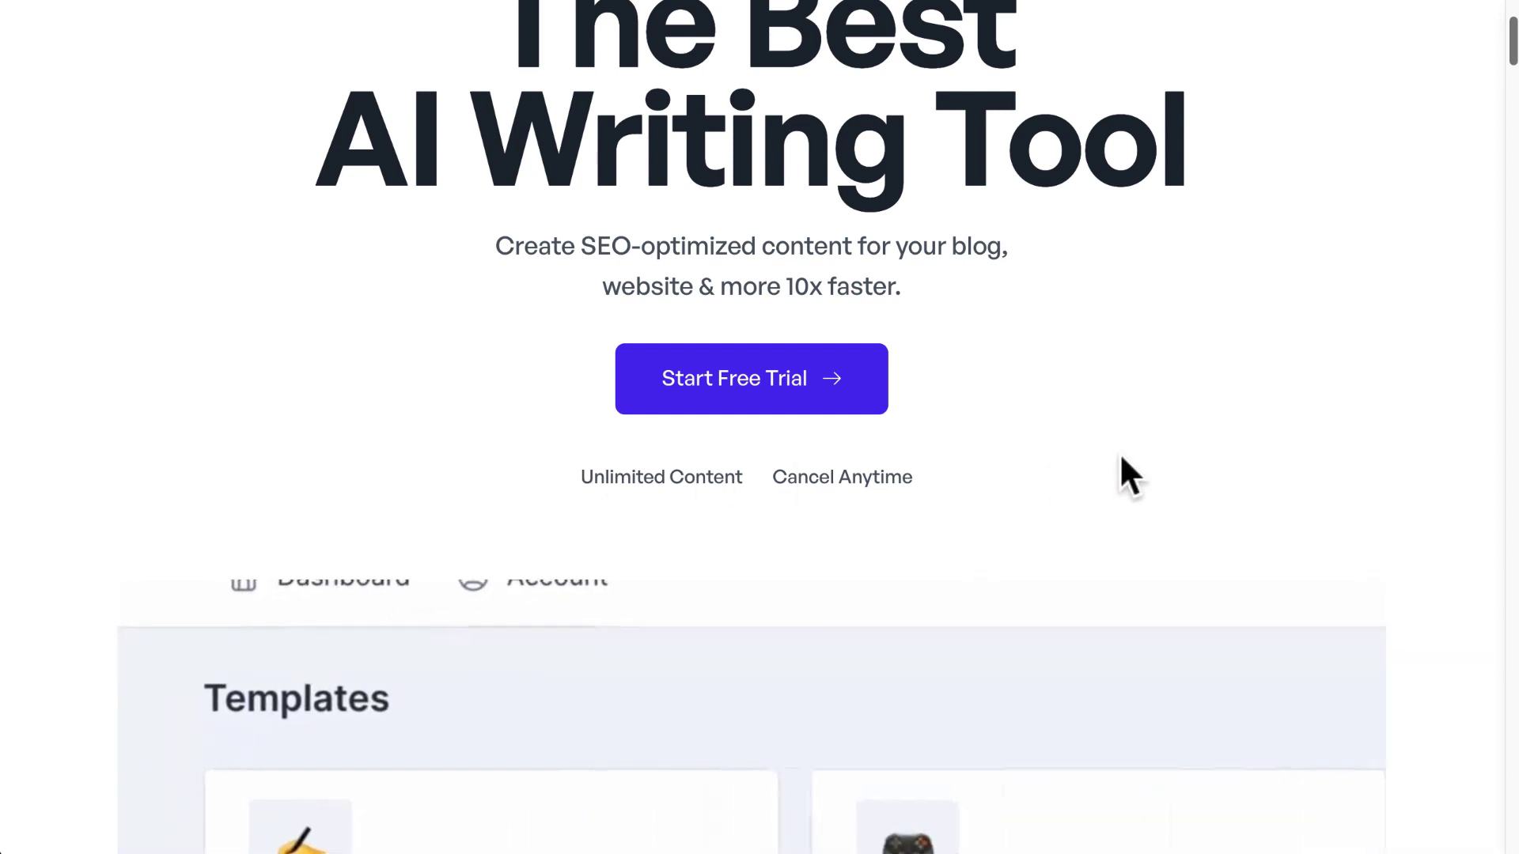
scroll(1266, 458, down, 1)
scroll(1359, 450, down, 5)
scroll(838, 419, up, 1)
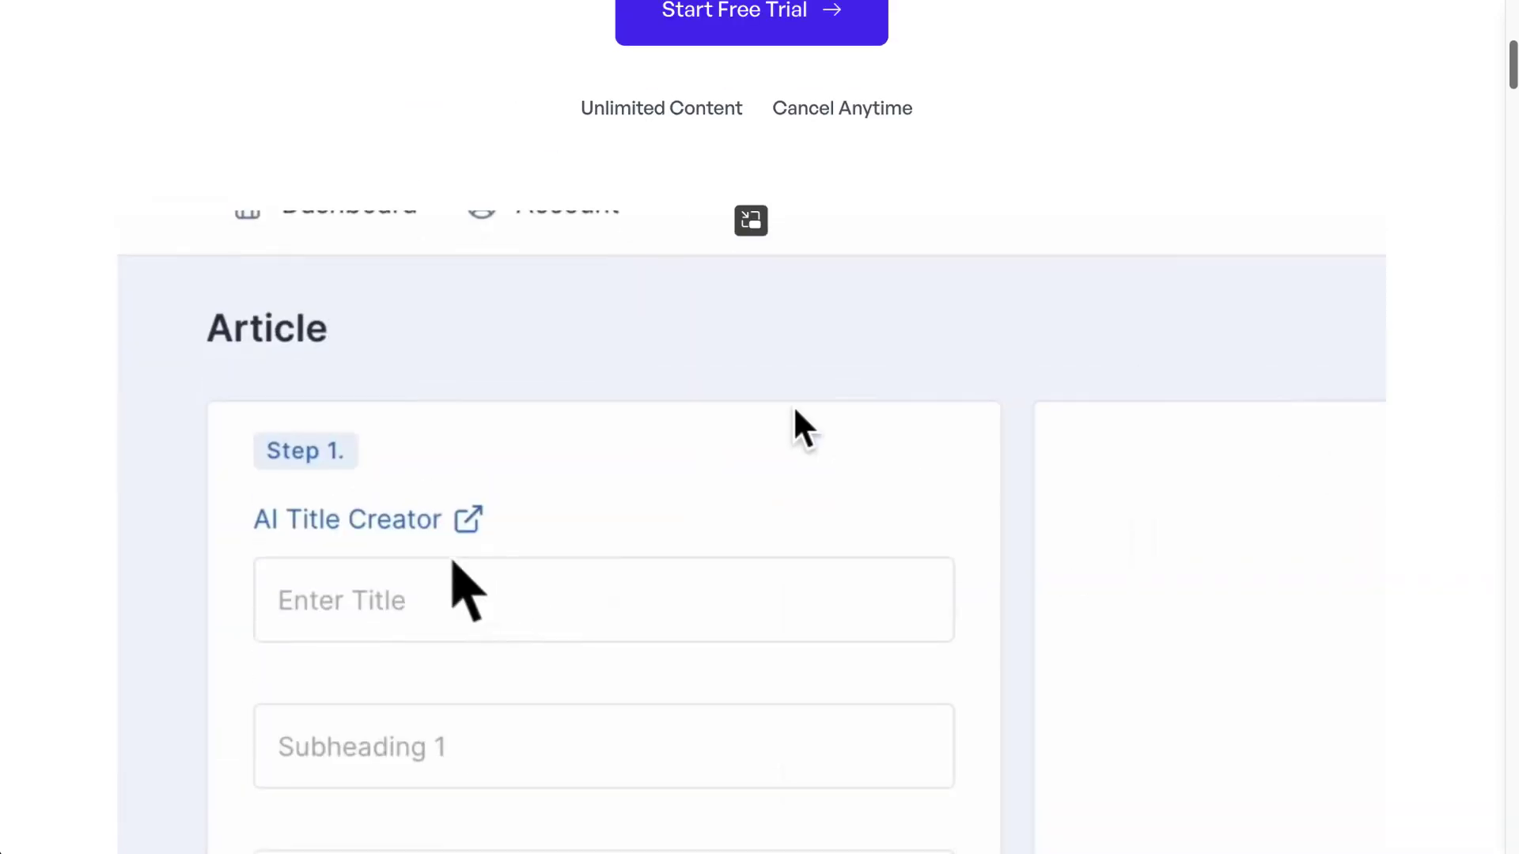
scroll(795, 410, down, 1)
scroll(793, 405, down, 1)
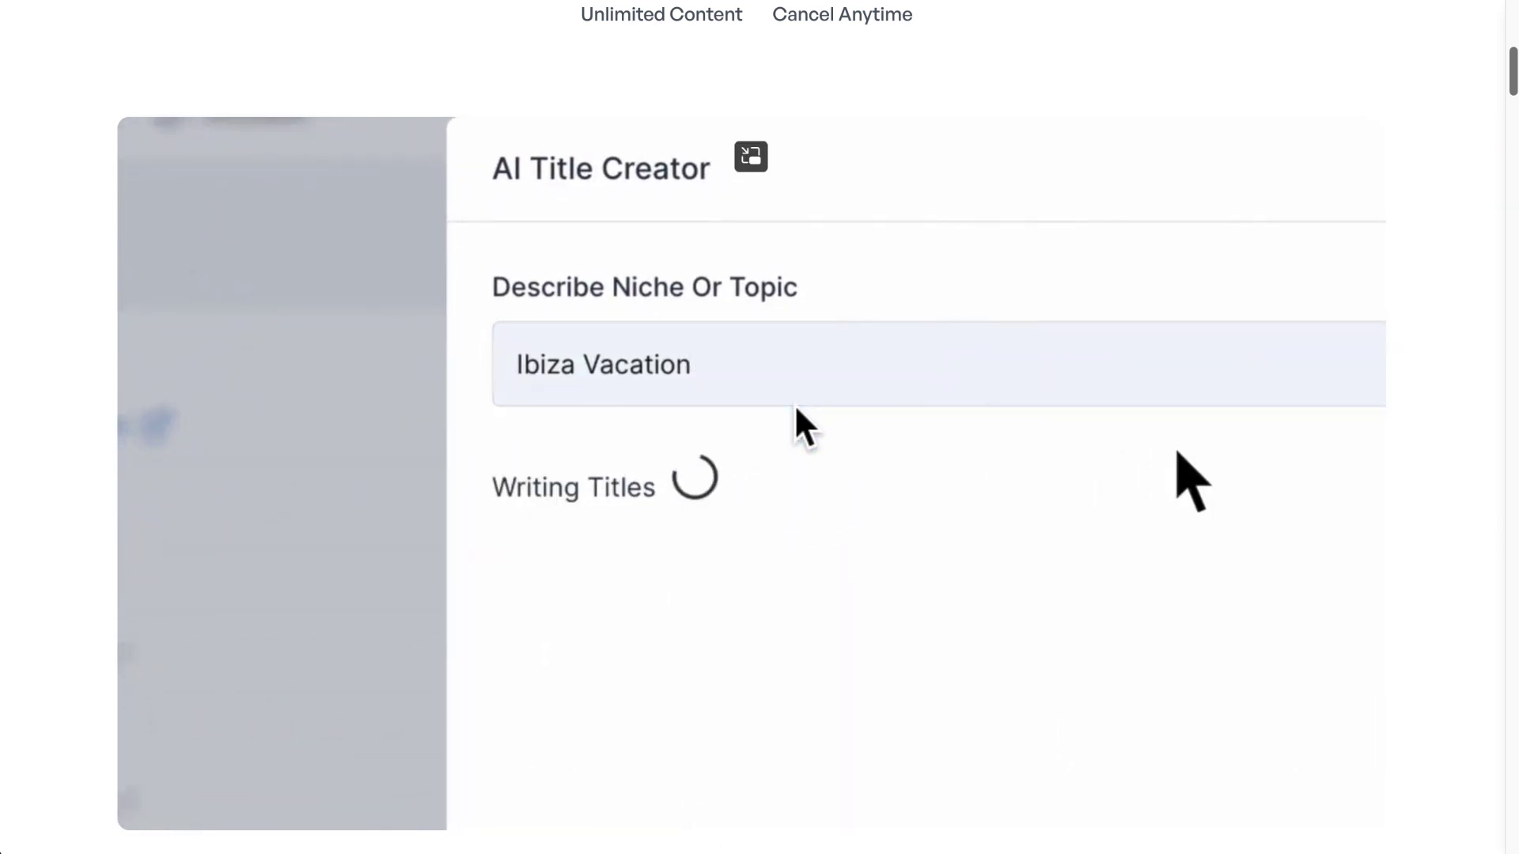
scroll(794, 404, down, 10)
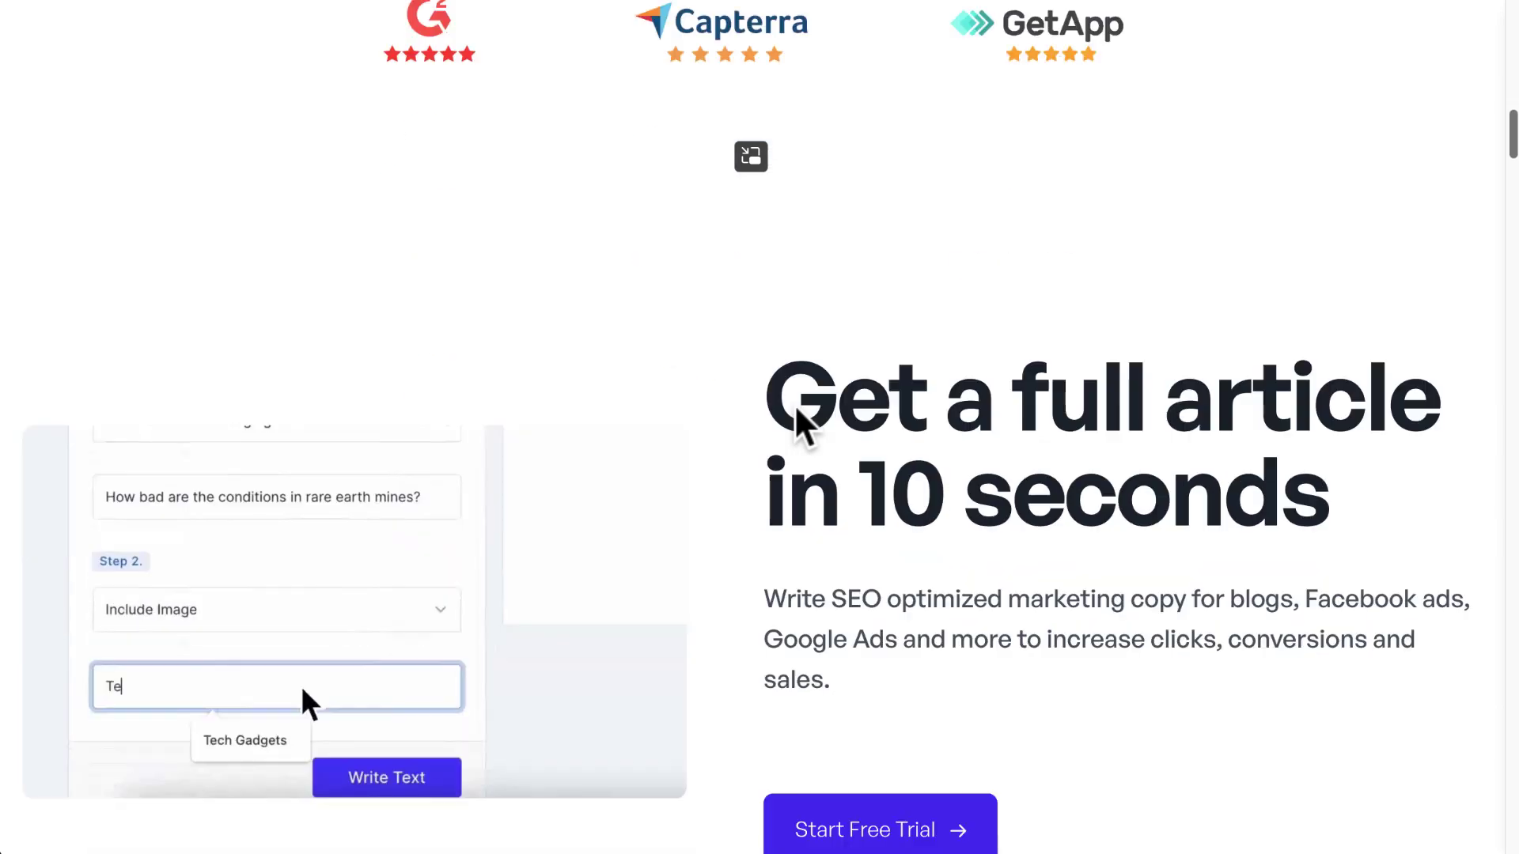
scroll(795, 404, down, 2)
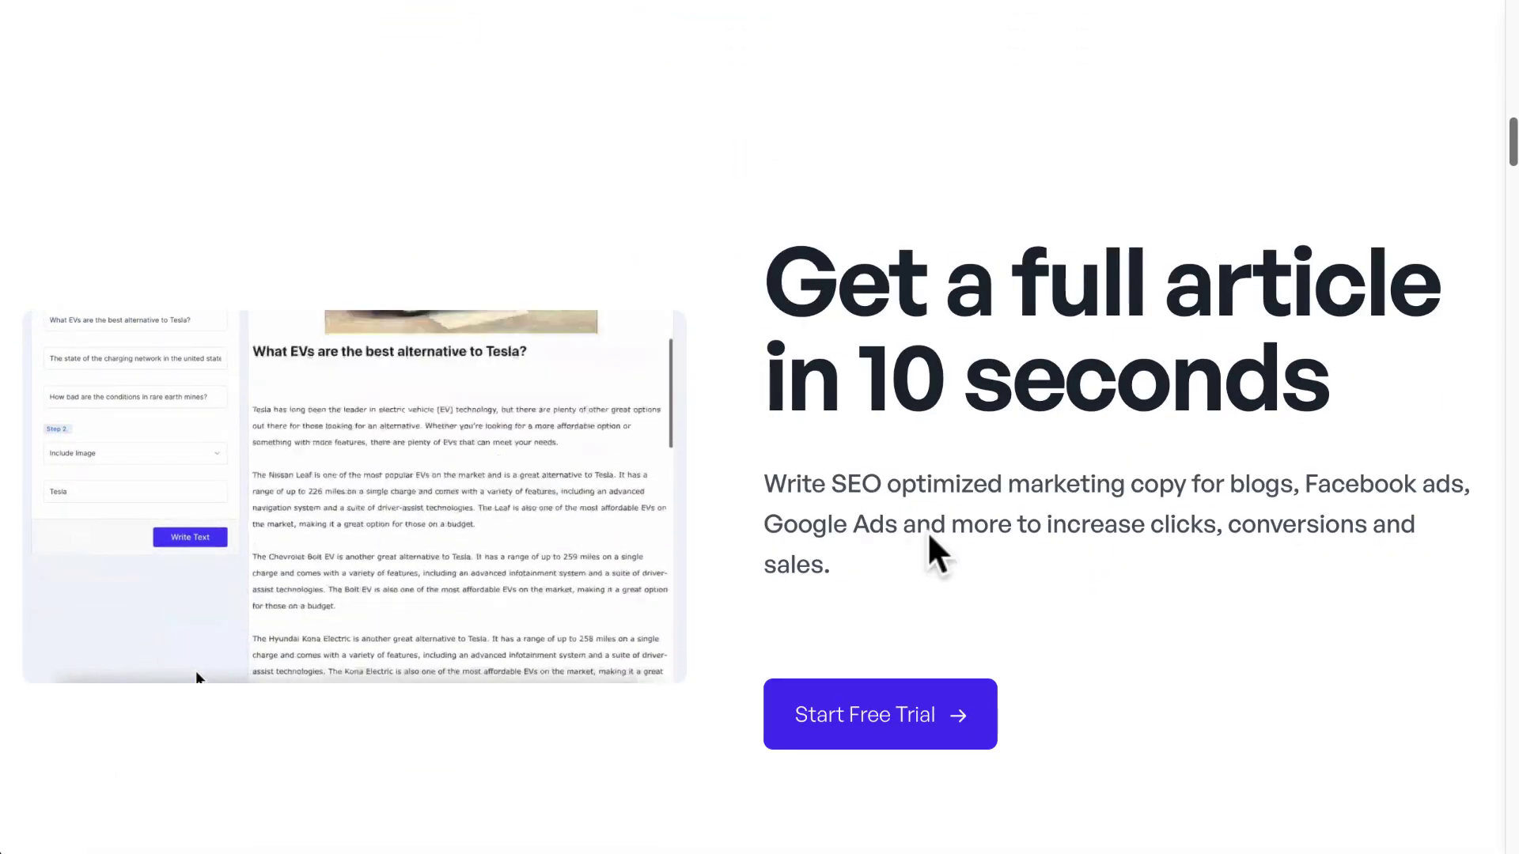
scroll(942, 570, down, 1)
scroll(945, 565, down, 10)
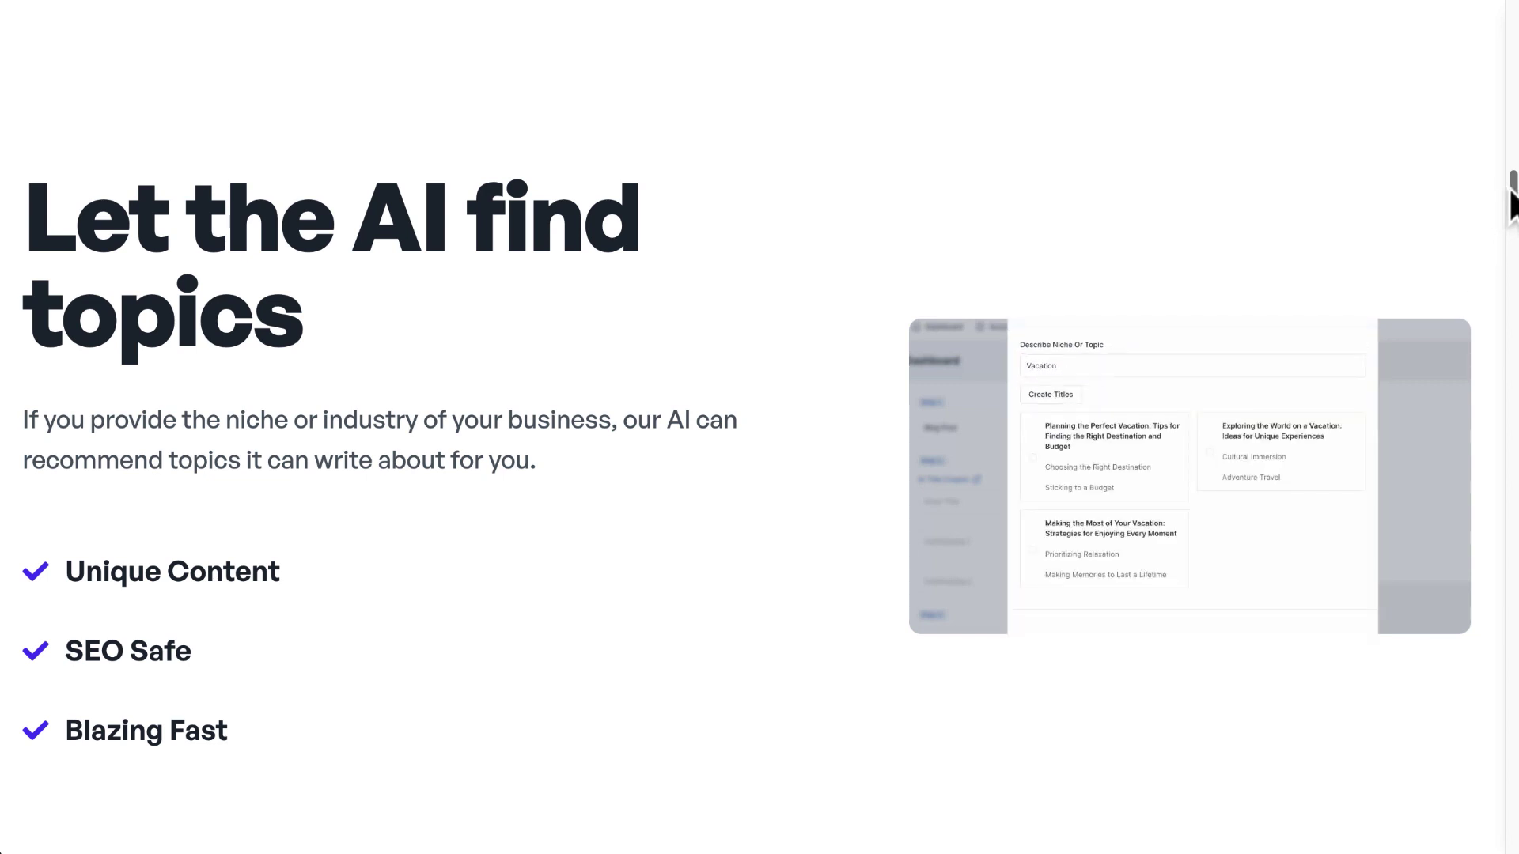
Move down to the AI Chrome Extension section and briefly highlight its '++' command marker
drag(1510, 192, 1451, 308)
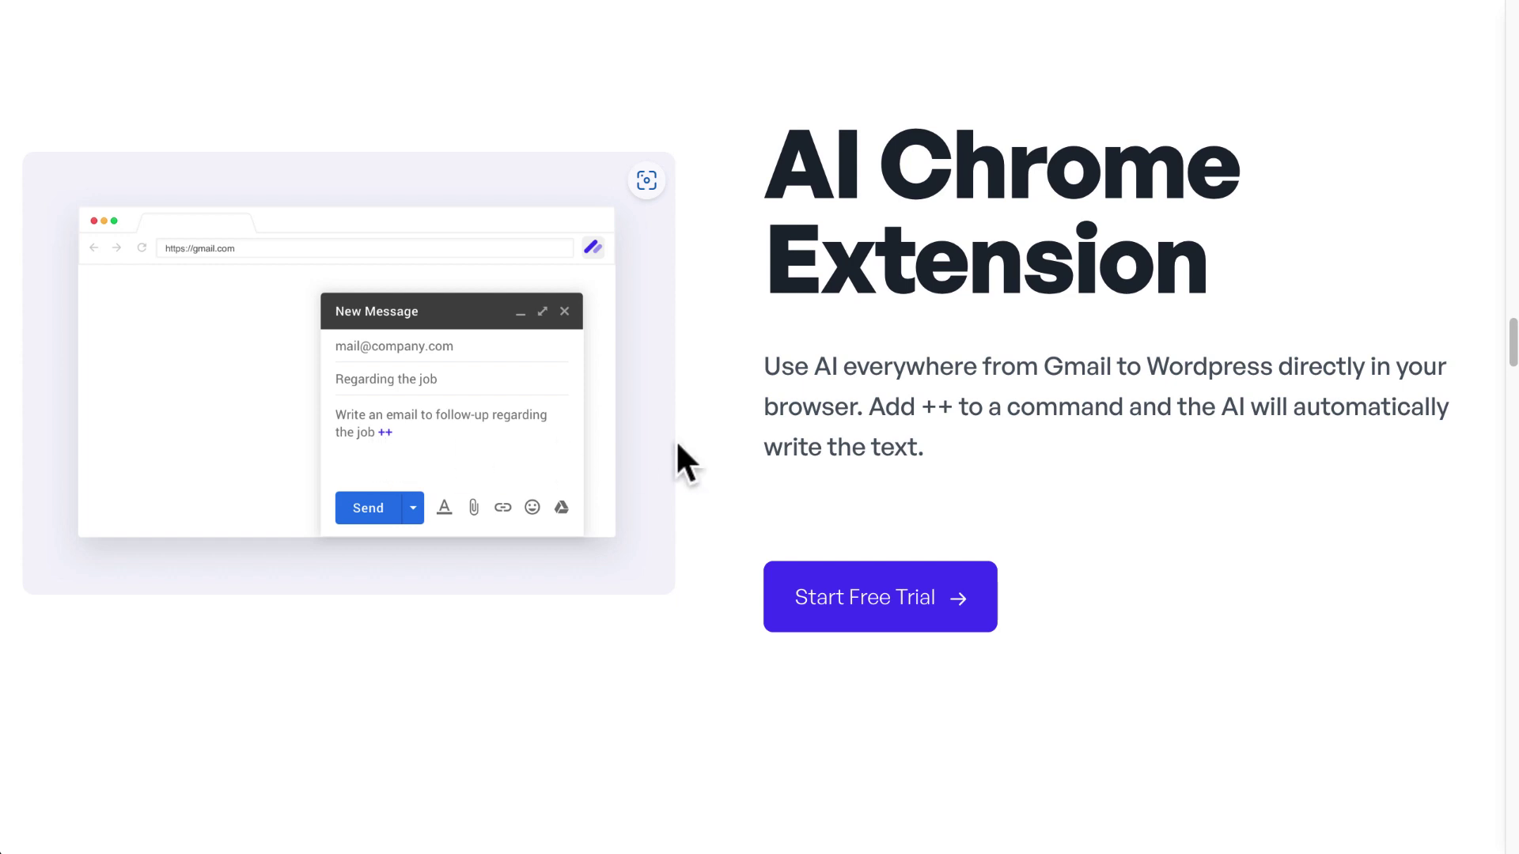
double_click(932, 408)
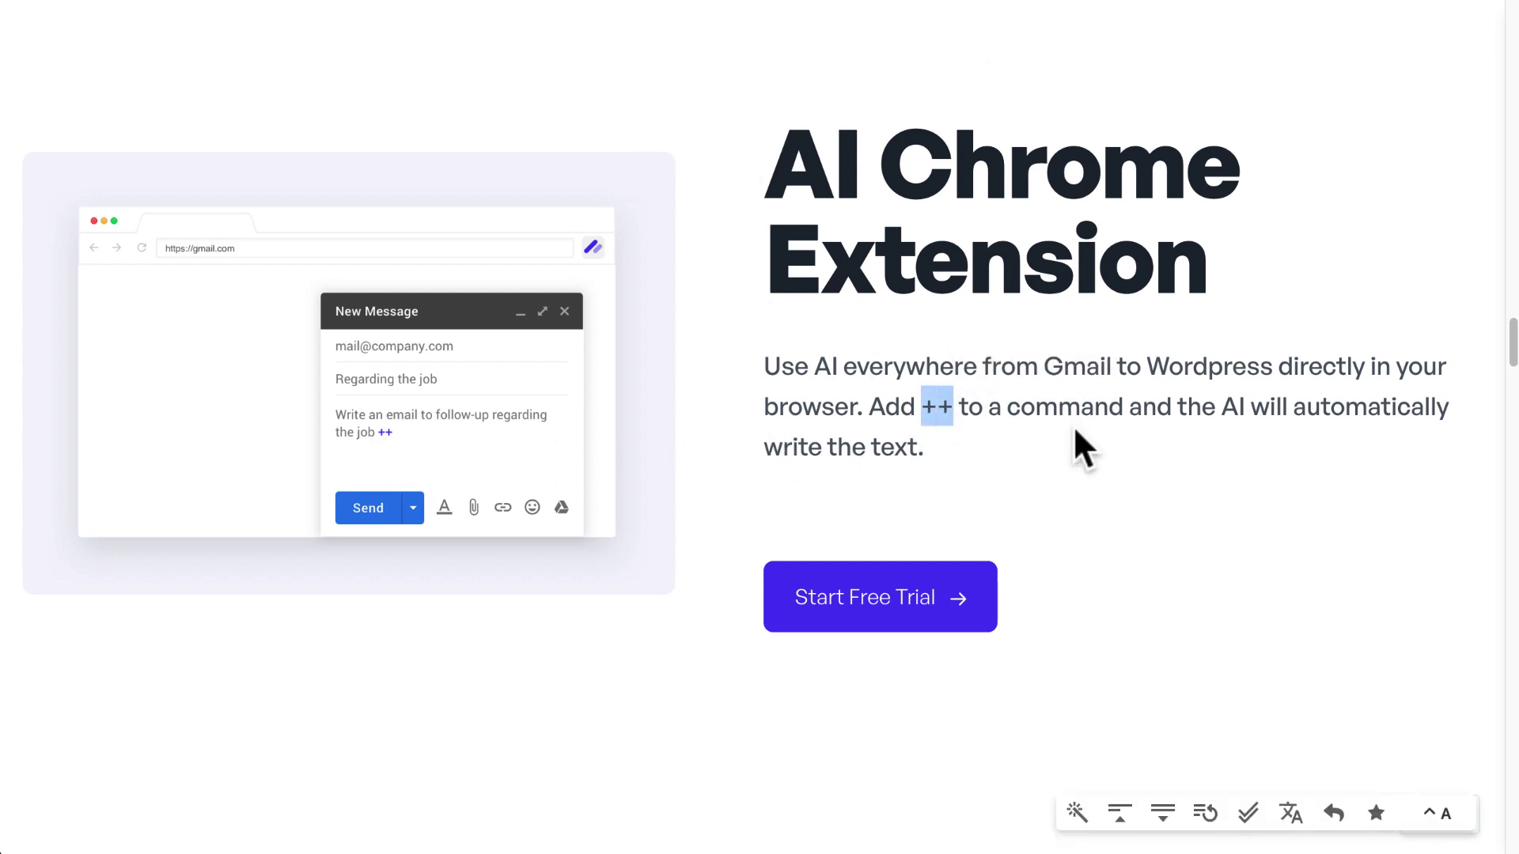
click(1114, 495)
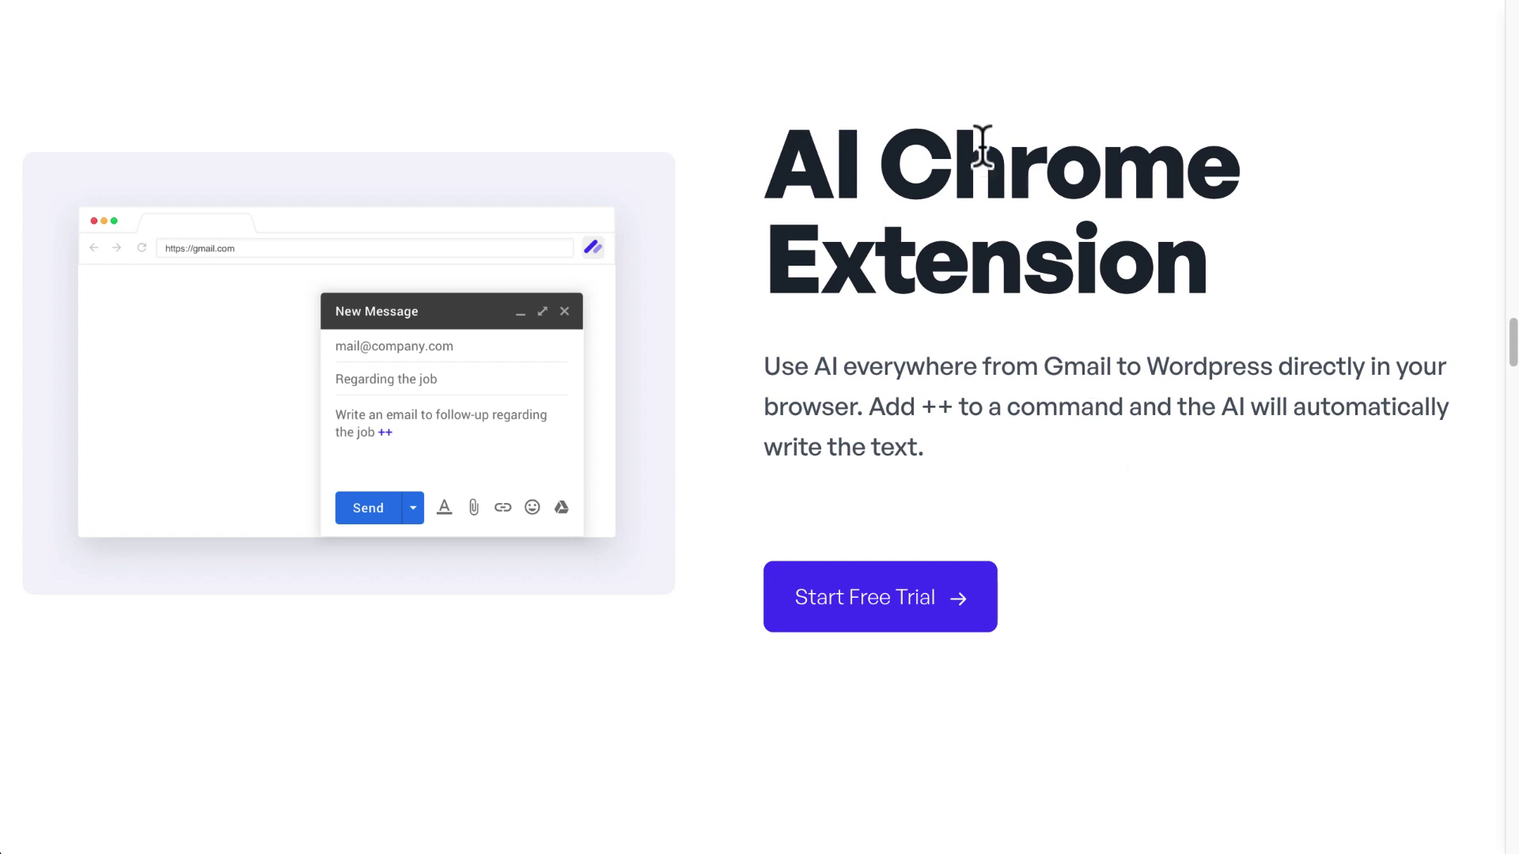
Scroll through the 70+ template cards and user reviews to the Supports 35 Languages section
scroll(1088, 474, down, 5)
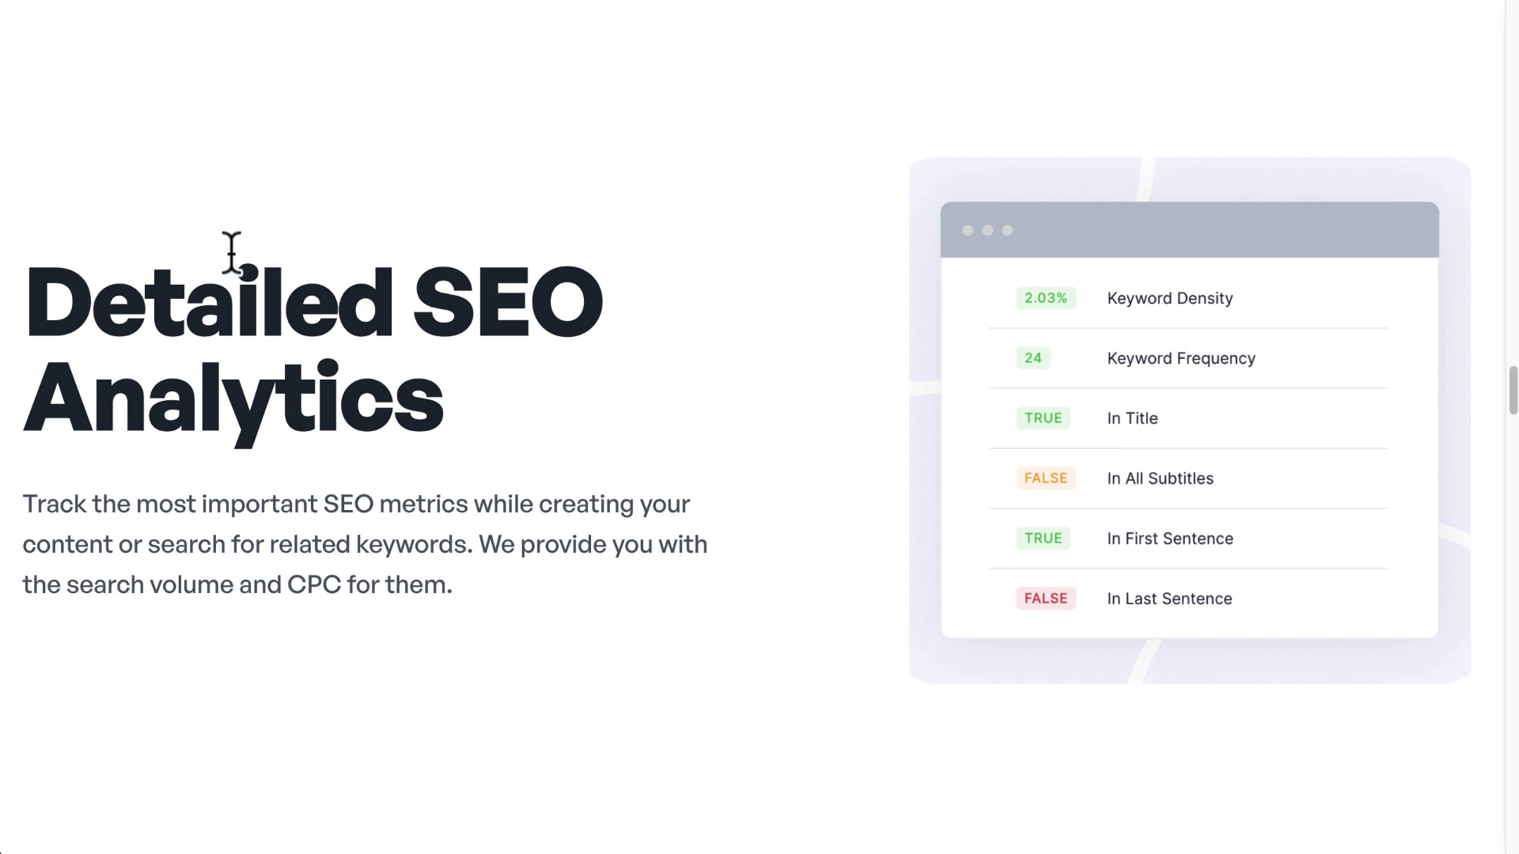
scroll(285, 294, down, 10)
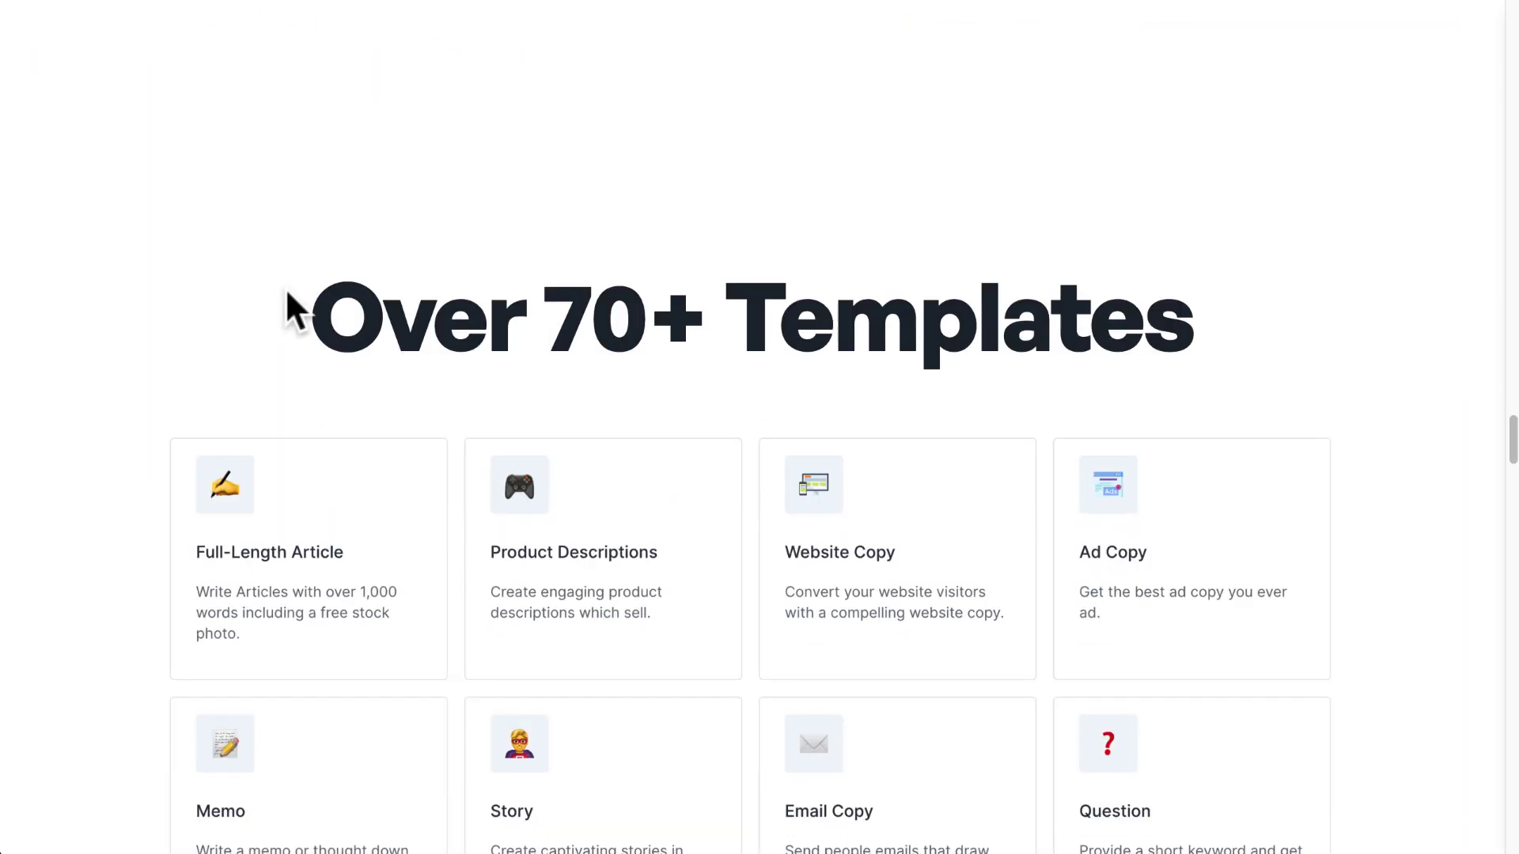
scroll(286, 291, down, 3)
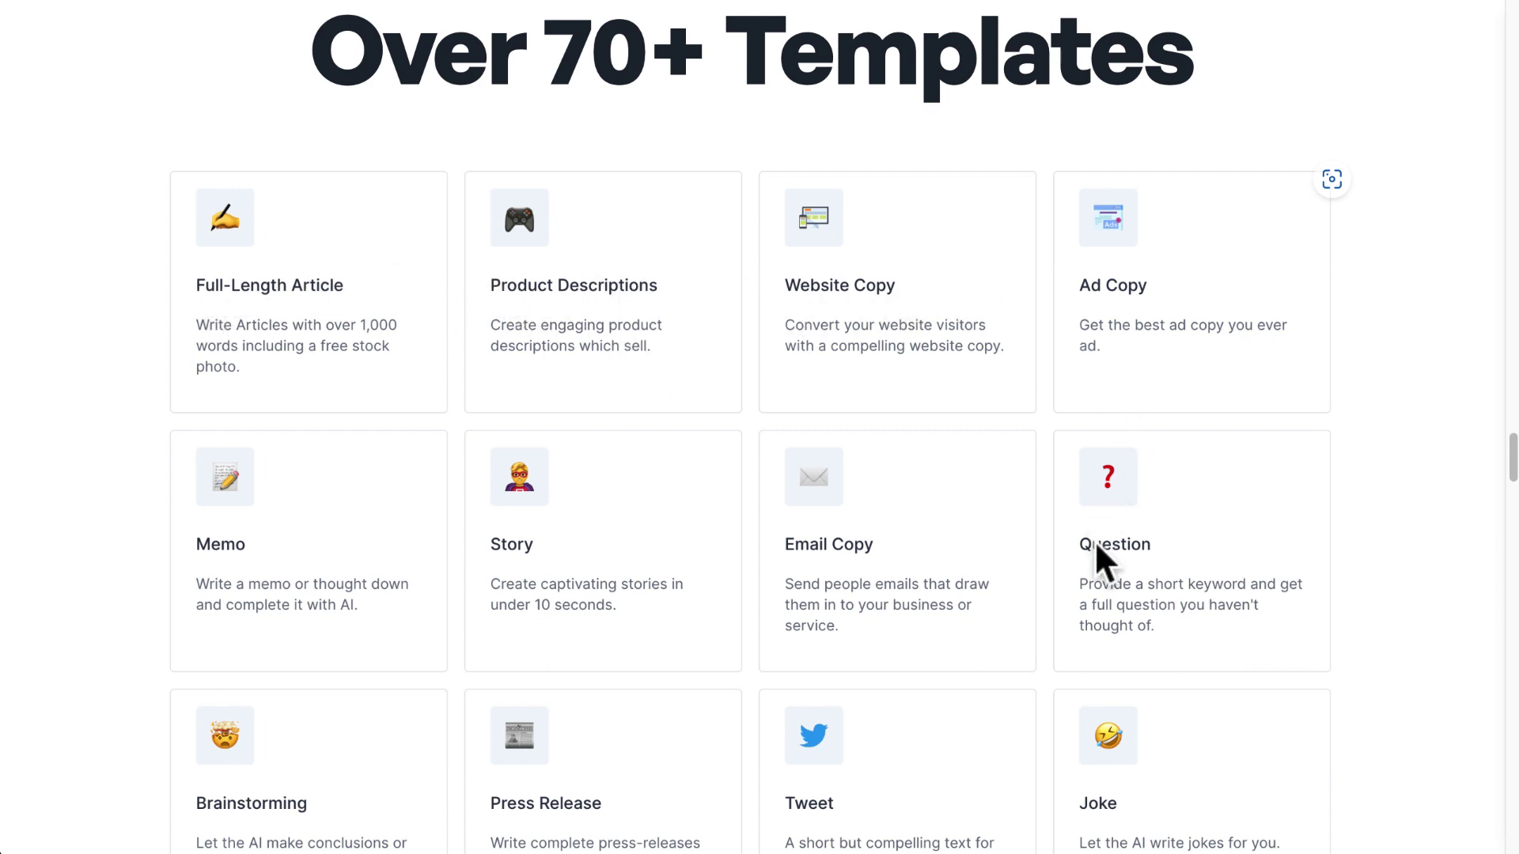
scroll(861, 482, down, 3)
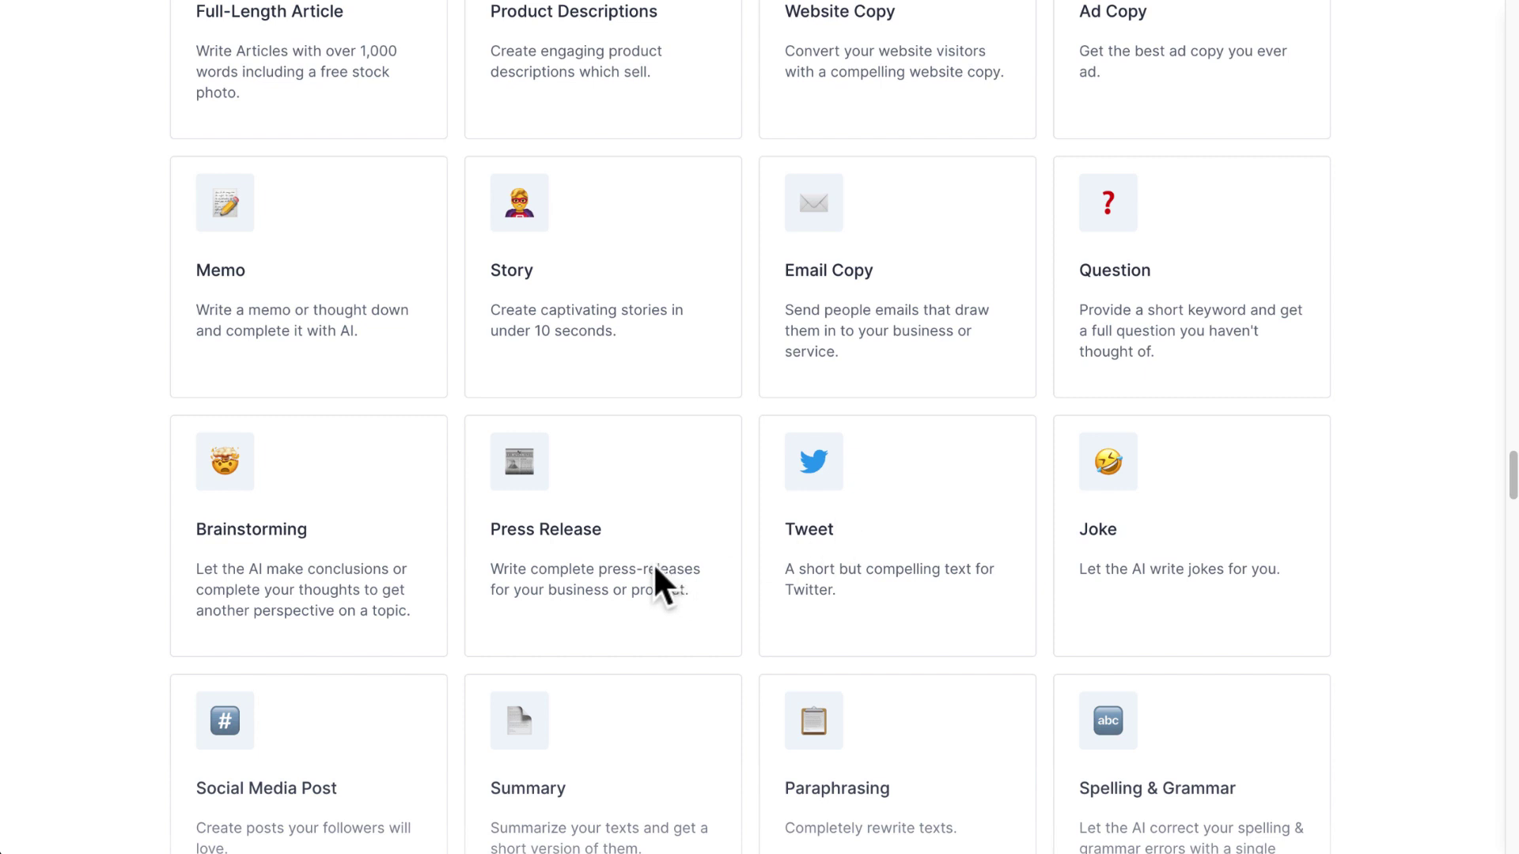
scroll(164, 491, down, 10)
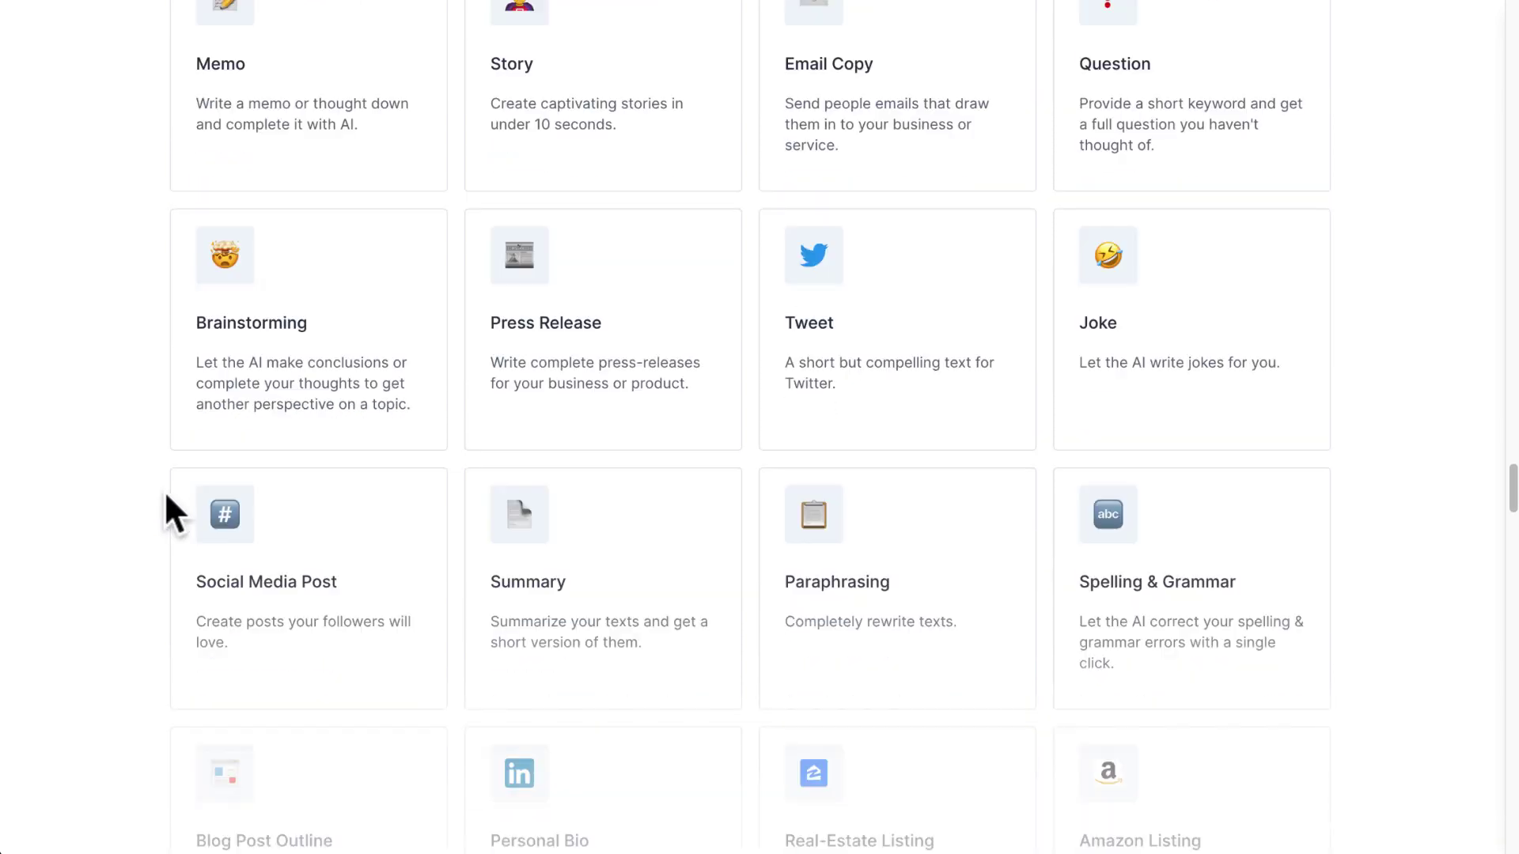
scroll(165, 491, down, 6)
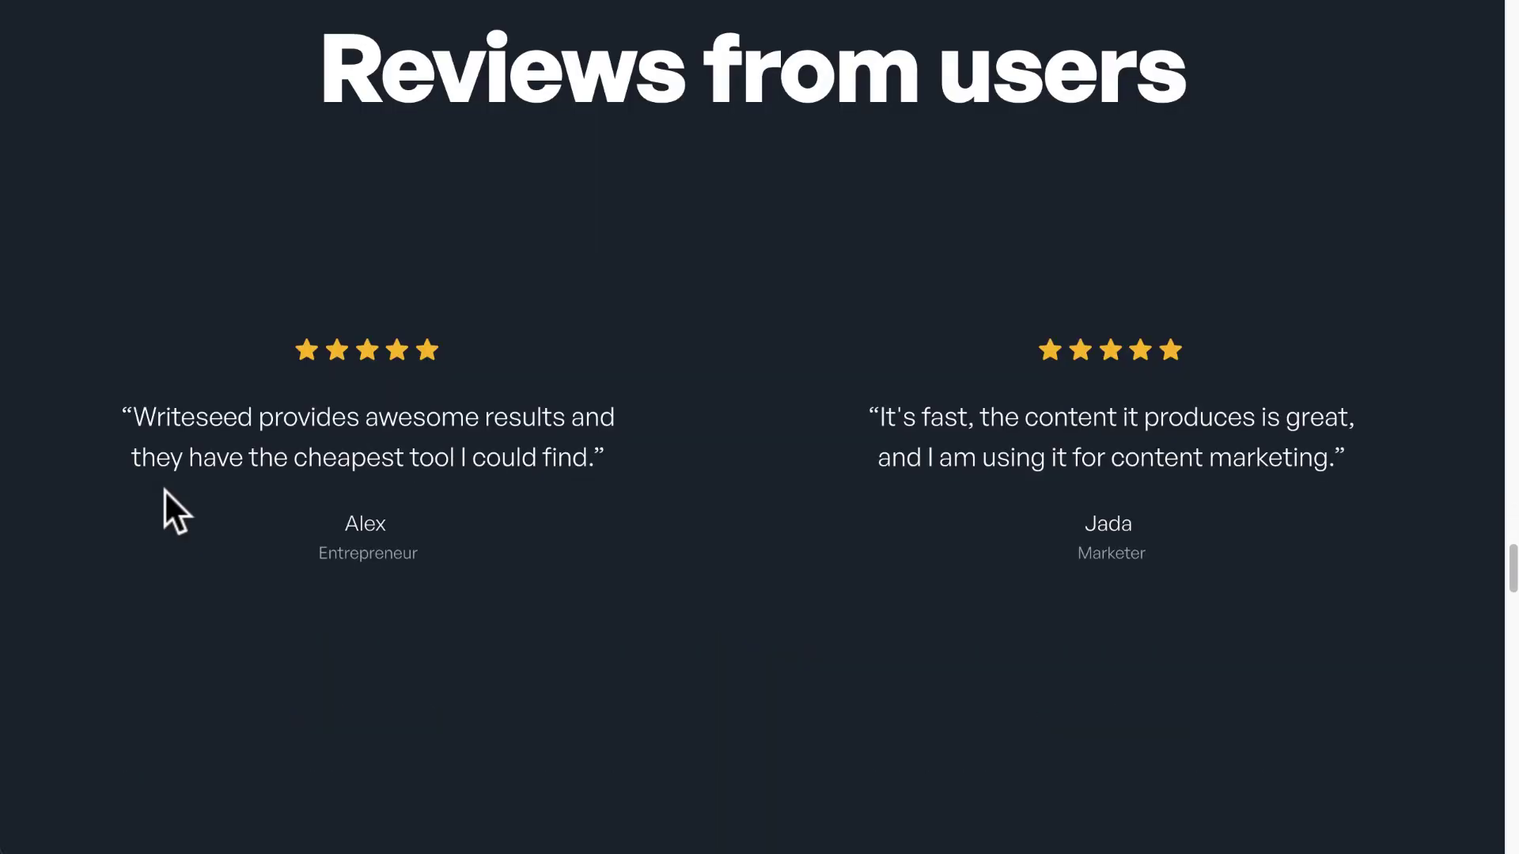
scroll(164, 490, down, 4)
scroll(165, 492, up, 5)
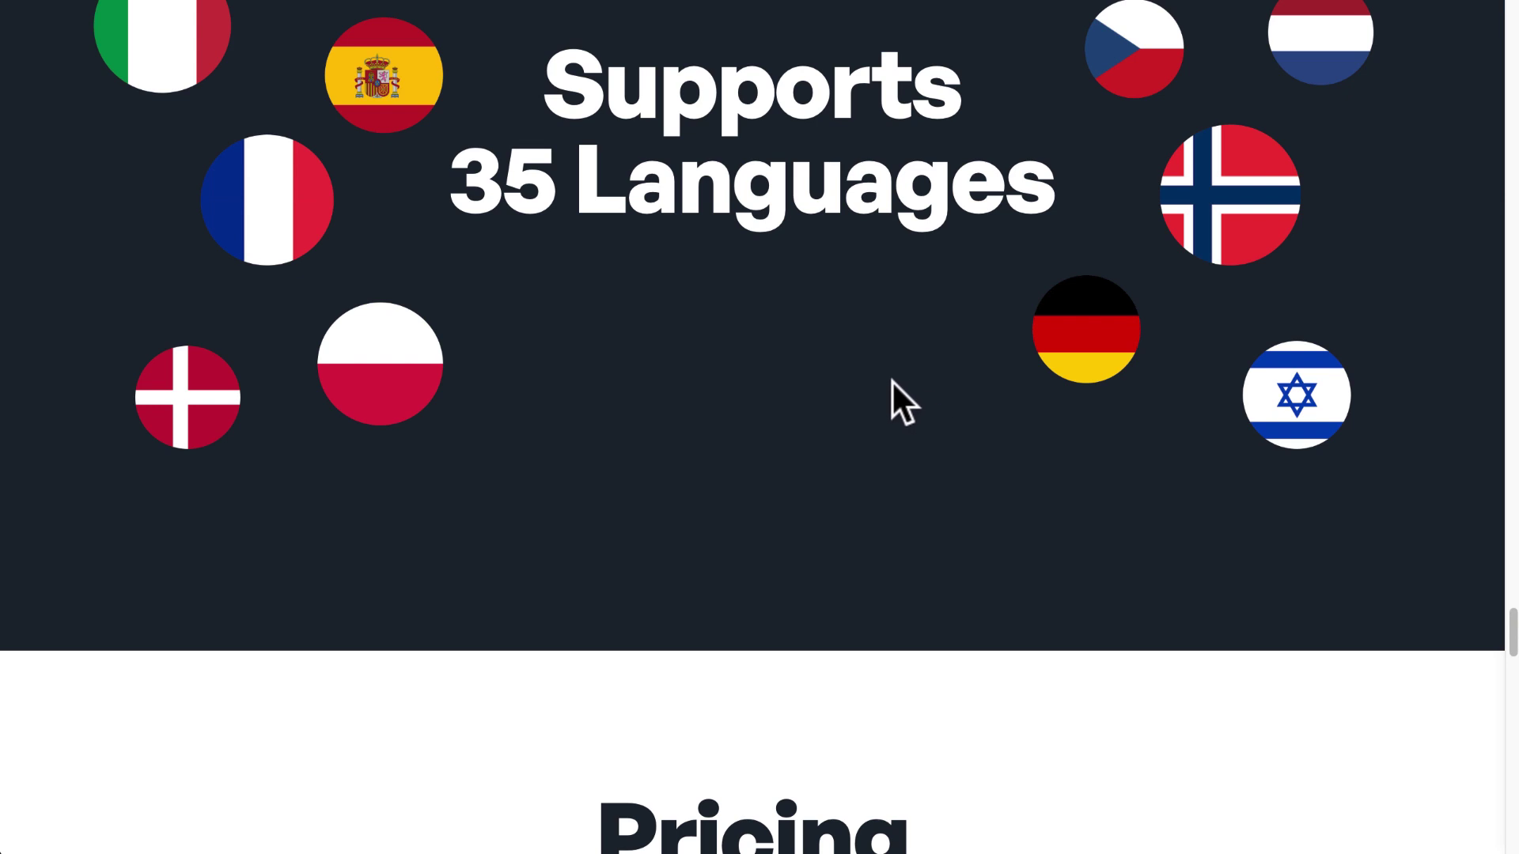
Scroll past the Start 7-day Free Trial section to the bottom of the homepage
scroll(752, 378, down, 4)
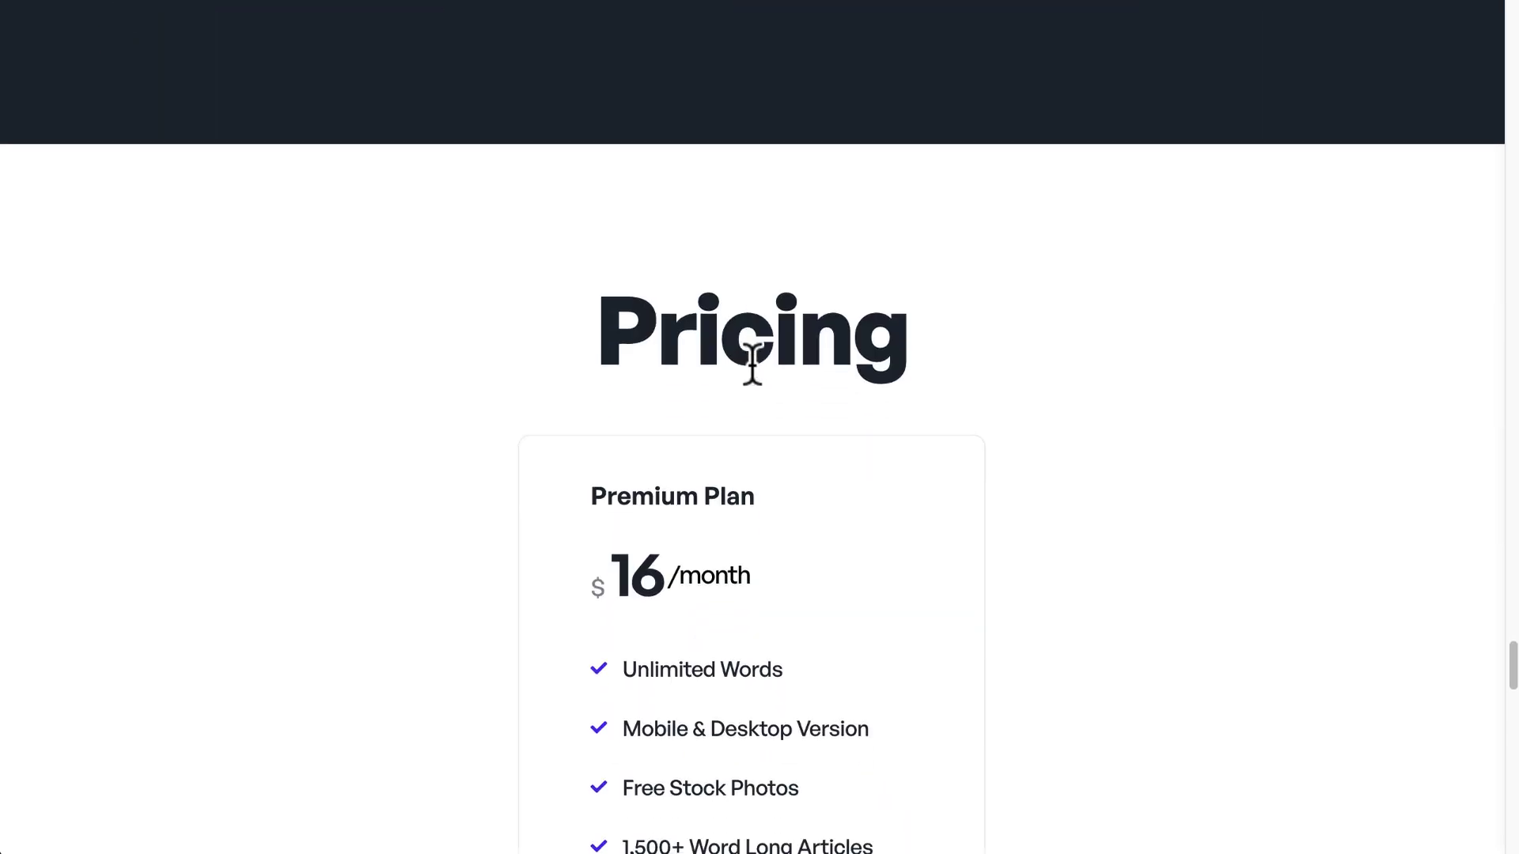
scroll(751, 365, down, 1)
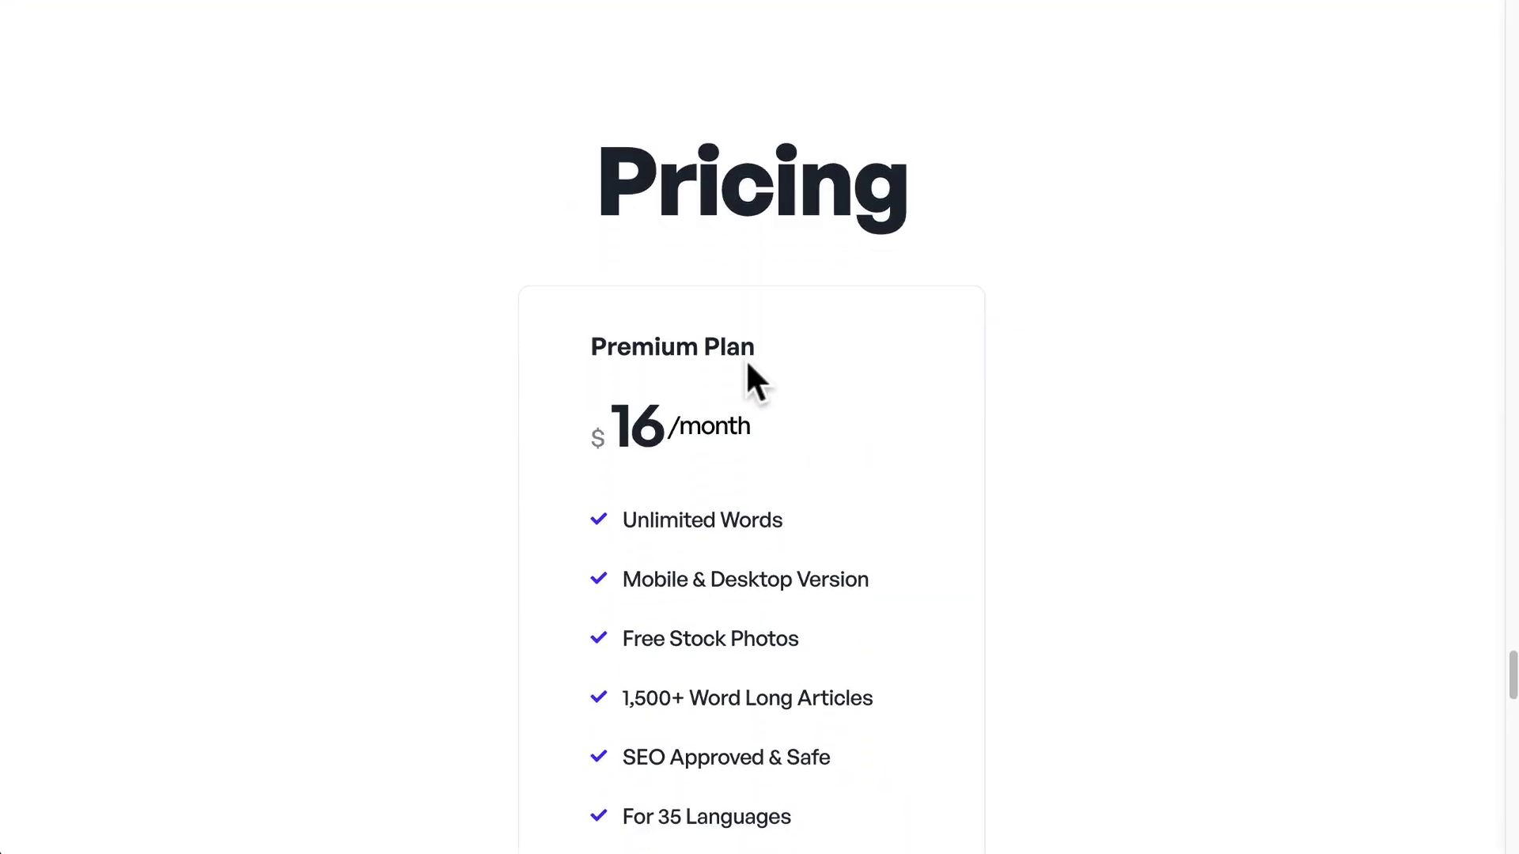
scroll(747, 360, down, 1)
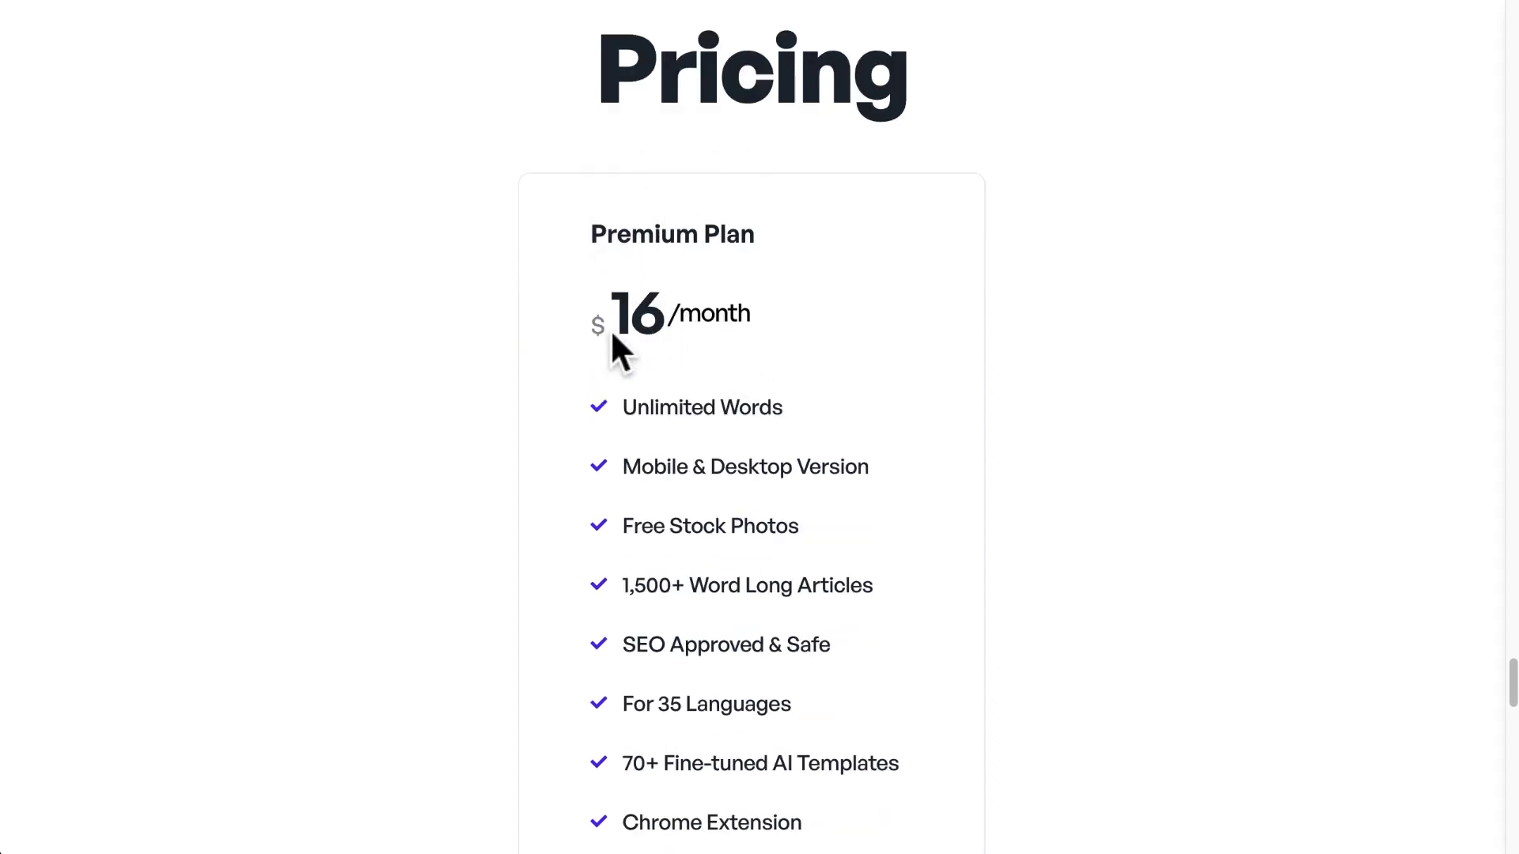
scroll(708, 372, down, 1)
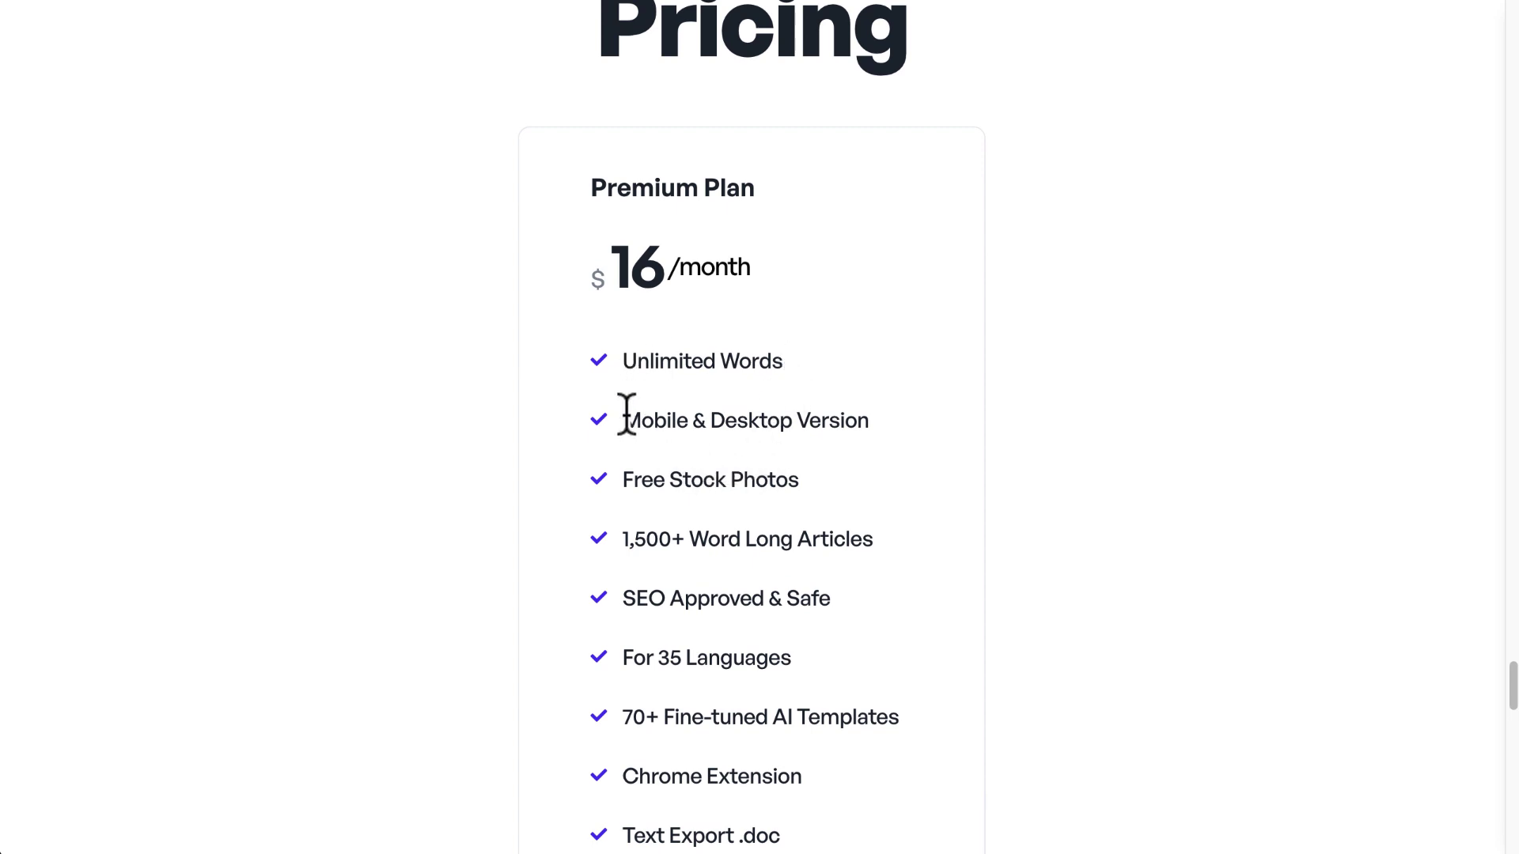
scroll(700, 566, down, 1)
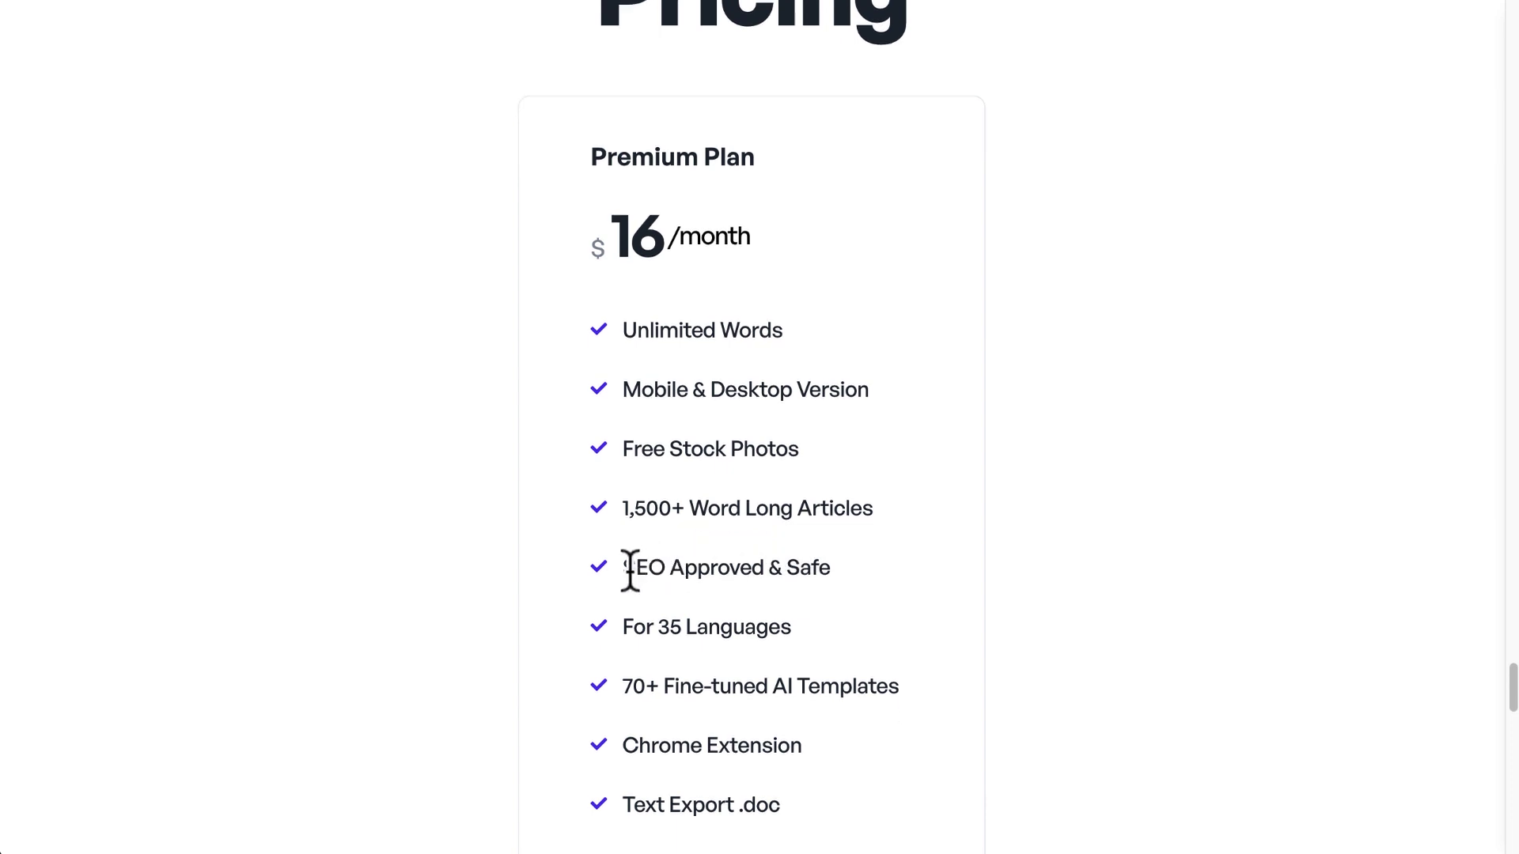
scroll(627, 484, down, 1)
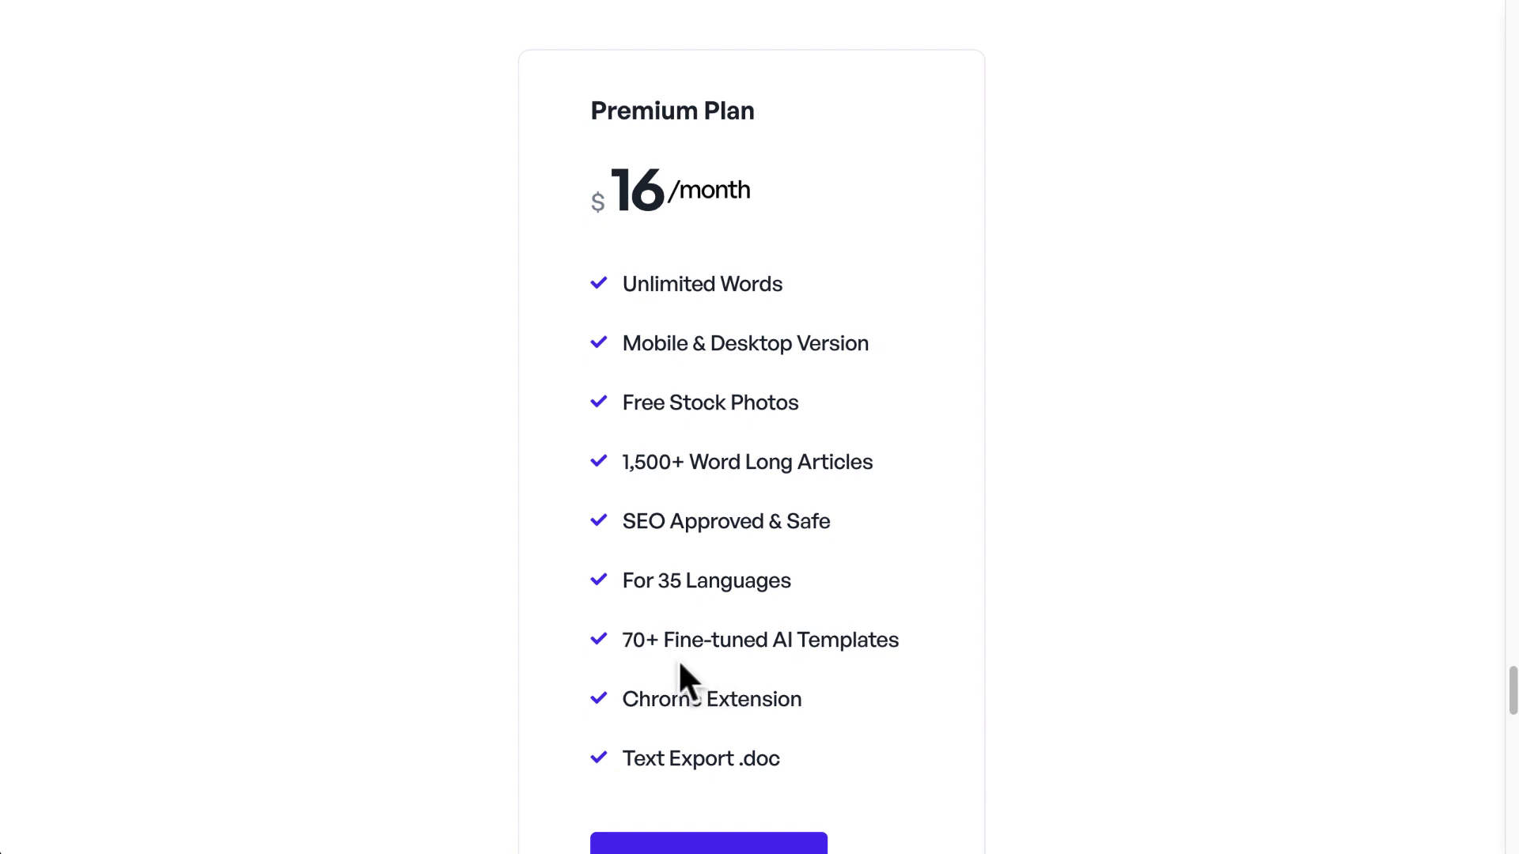
scroll(644, 652, down, 1)
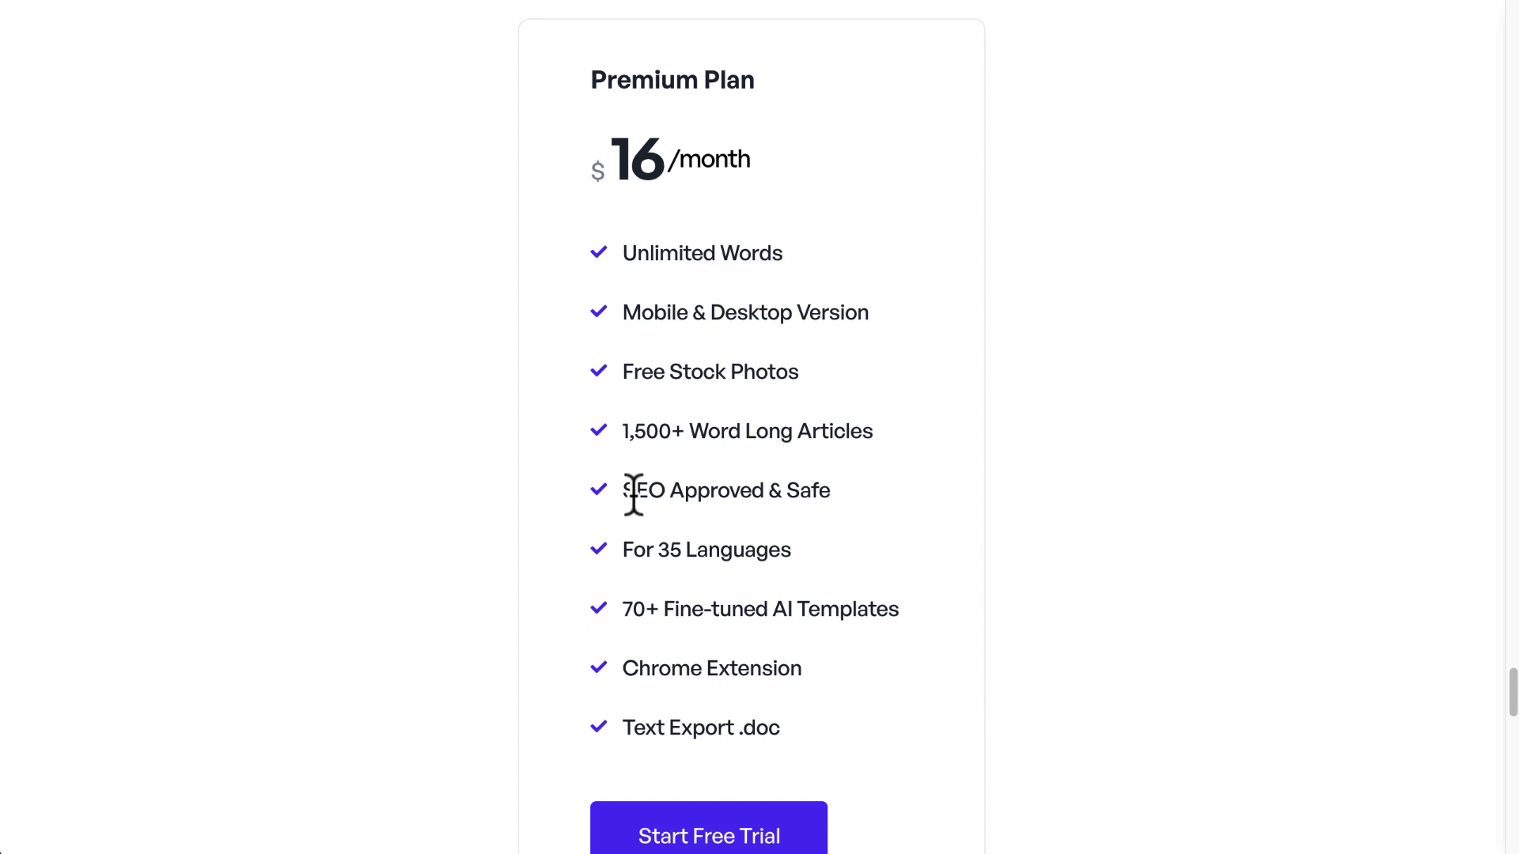
scroll(633, 491, down, 8)
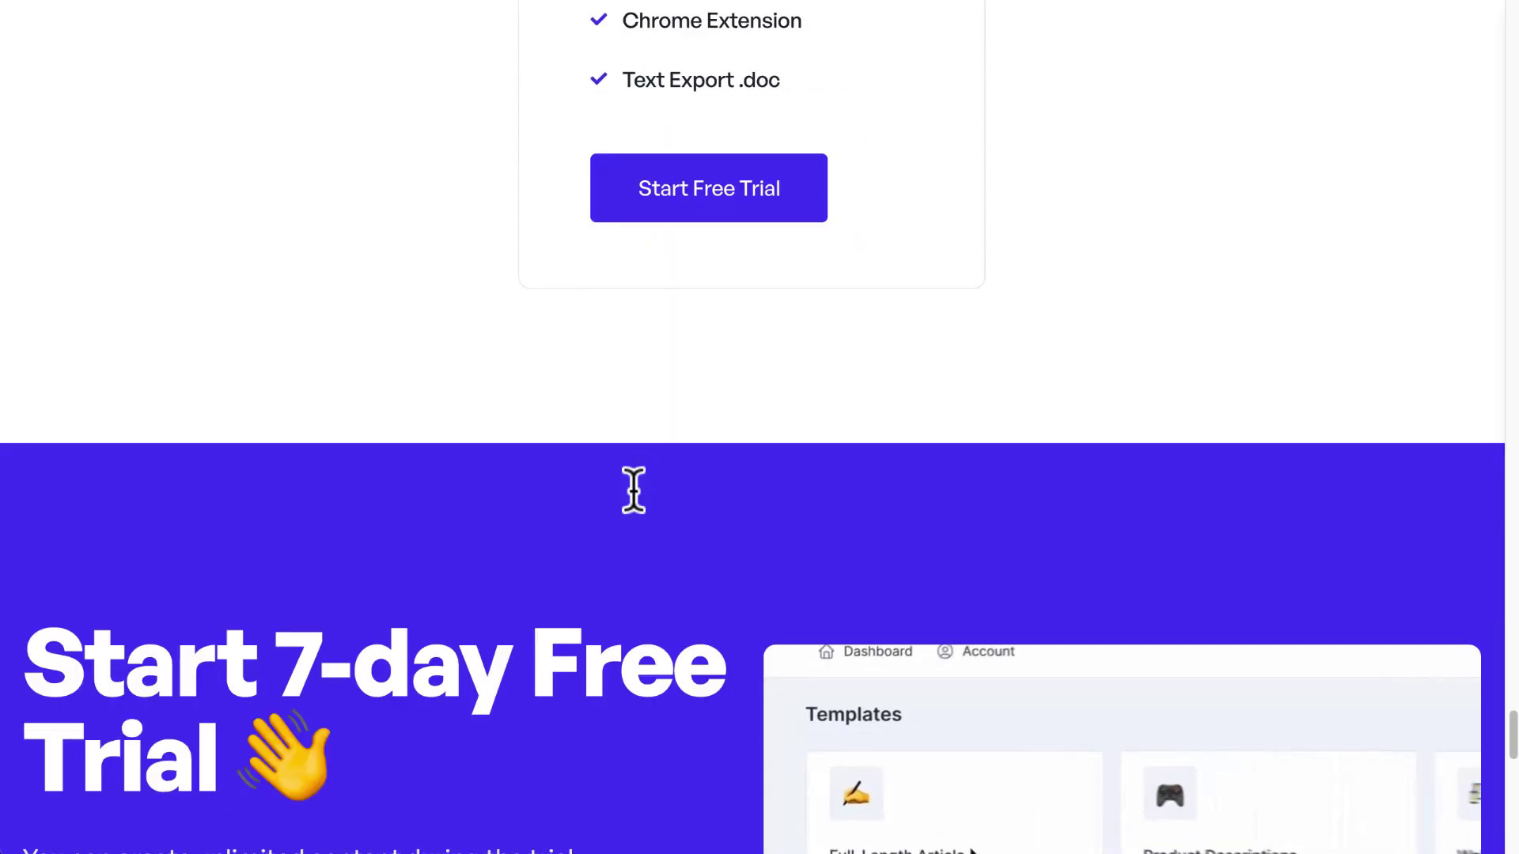
scroll(631, 499, down, 7)
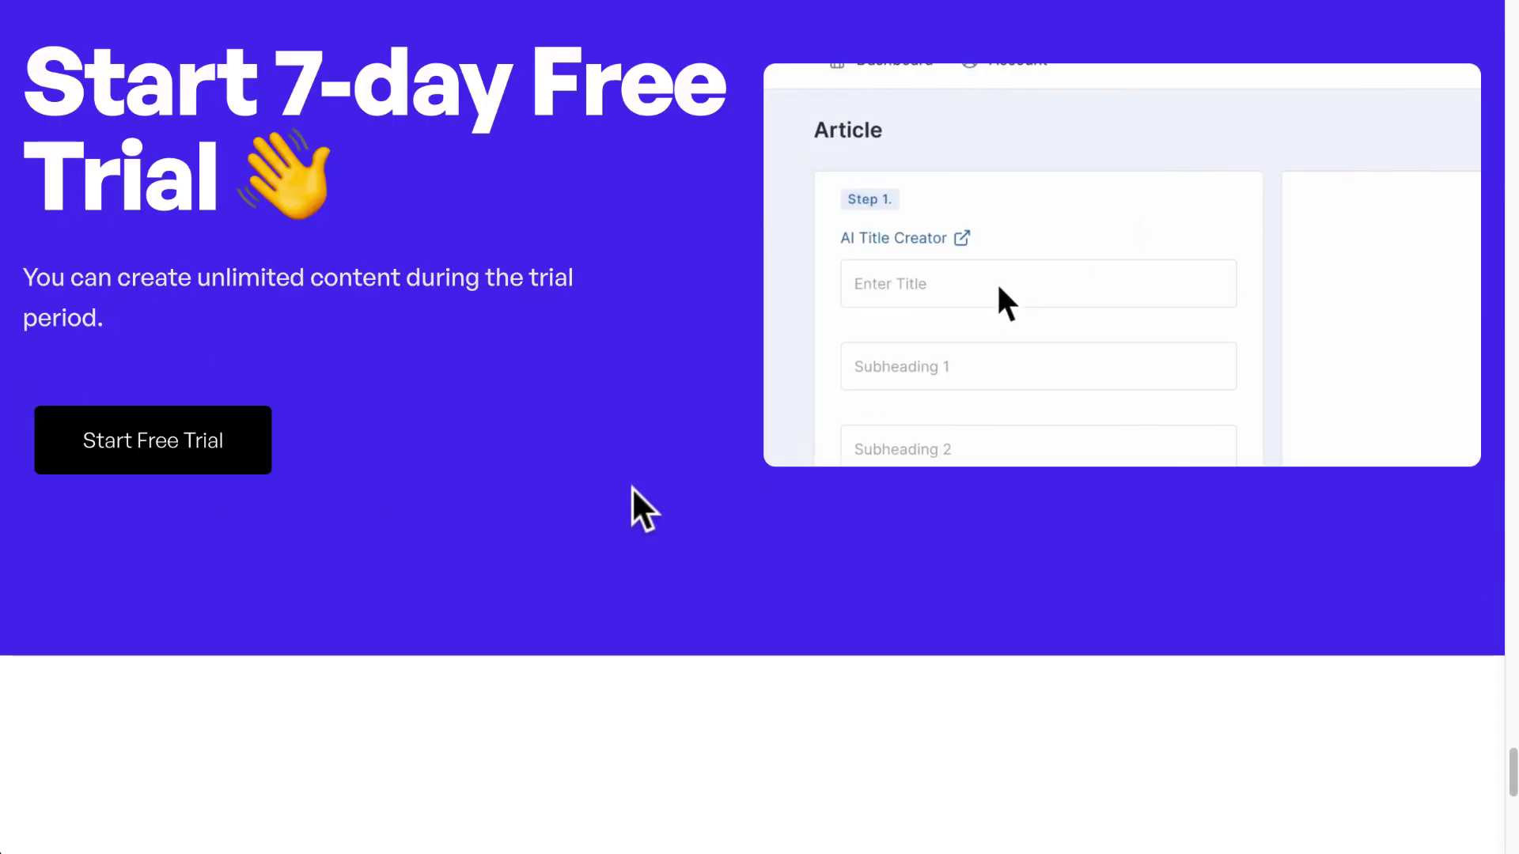
scroll(632, 486, down, 5)
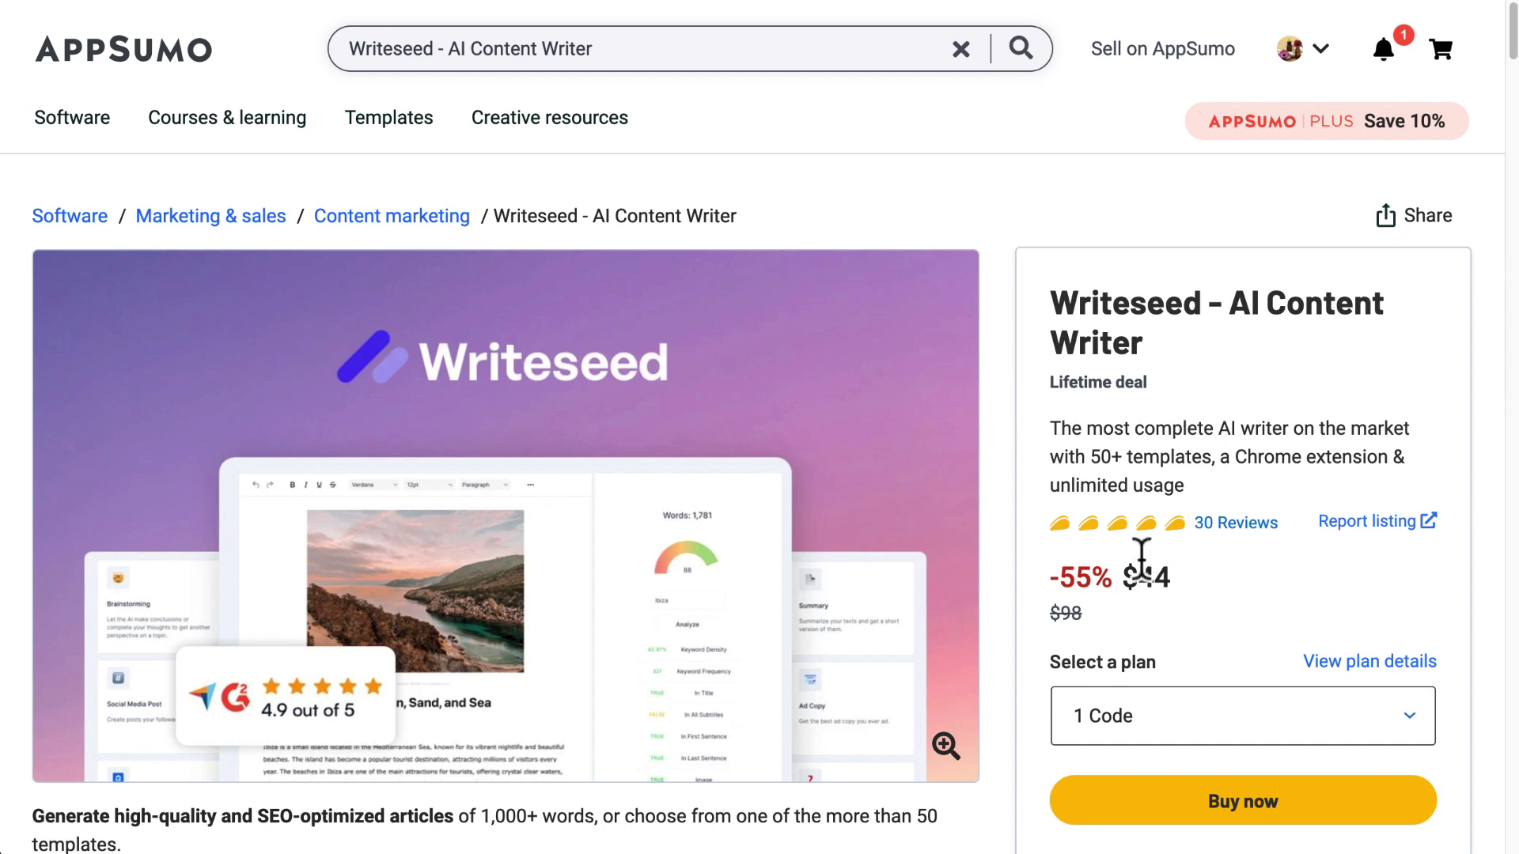
Compare the $44 Premium and $88 Unlimited Words plans under Plans & features
scroll(1139, 577, down, 5)
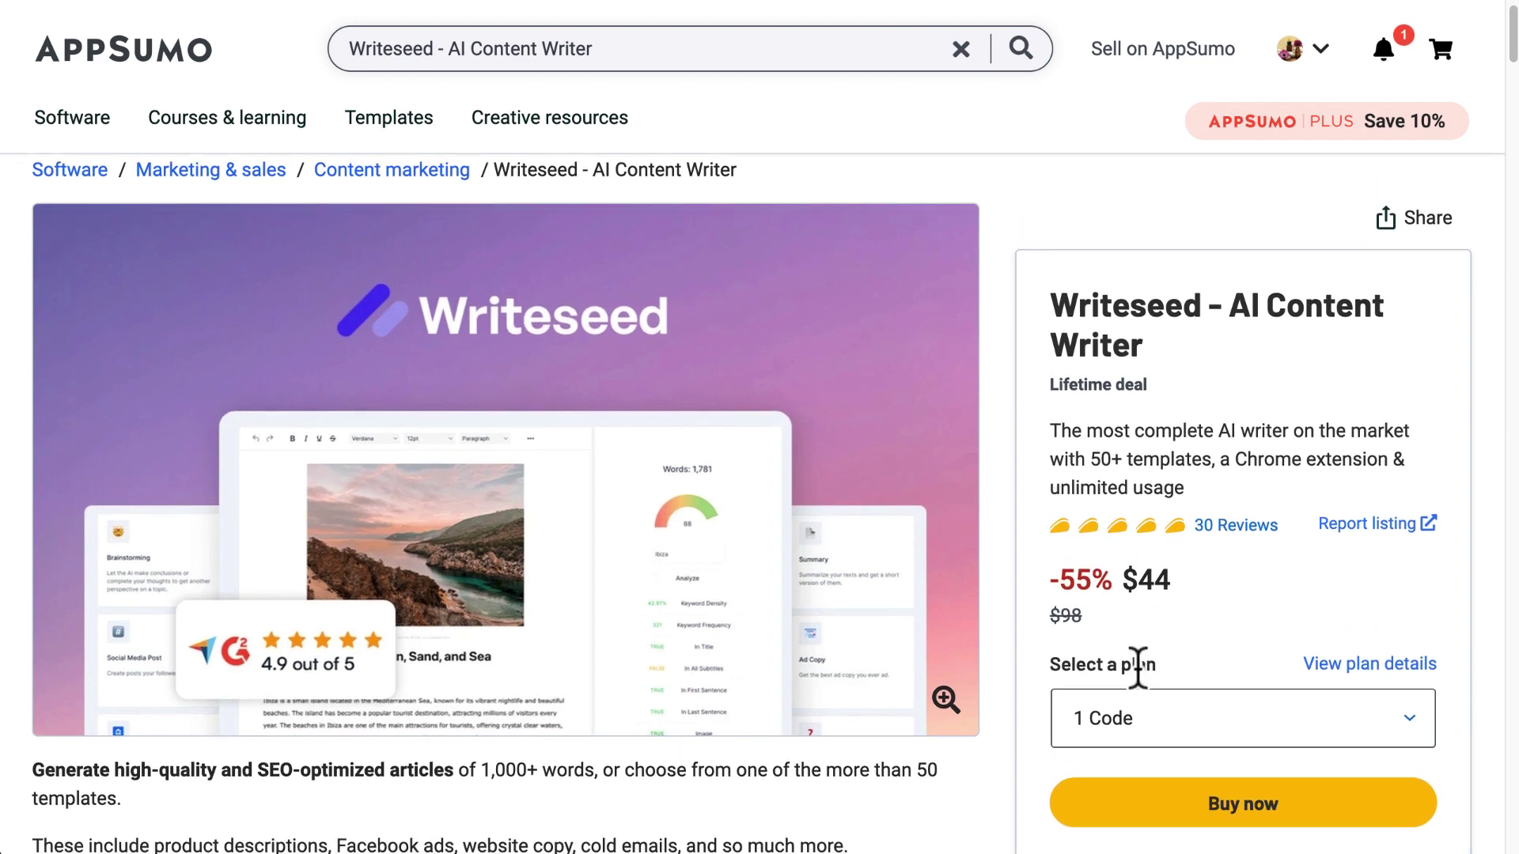
scroll(803, 498, down, 5)
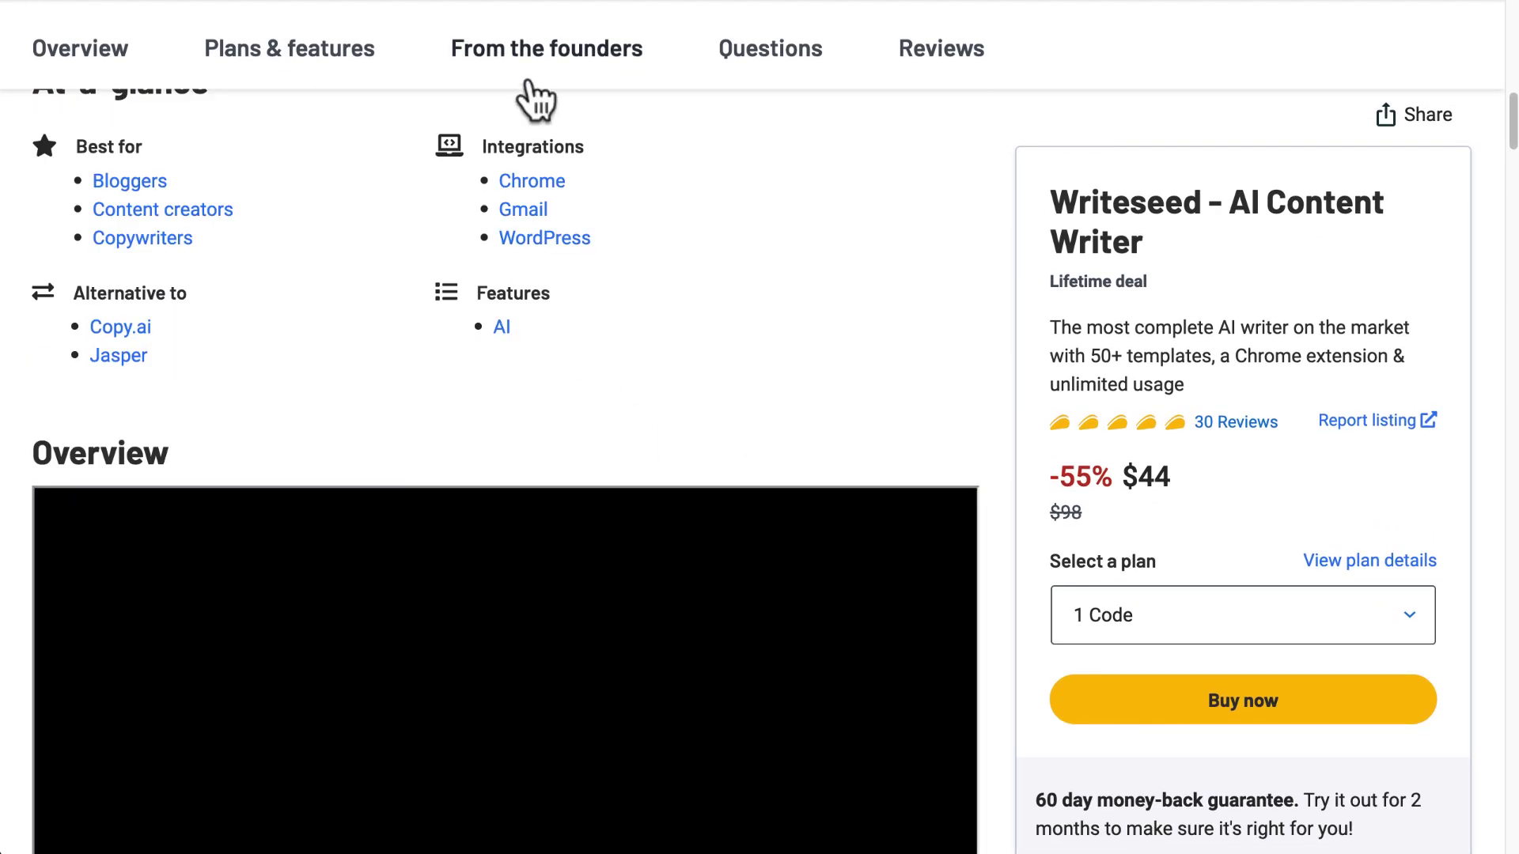
click(277, 49)
scroll(290, 461, down, 4)
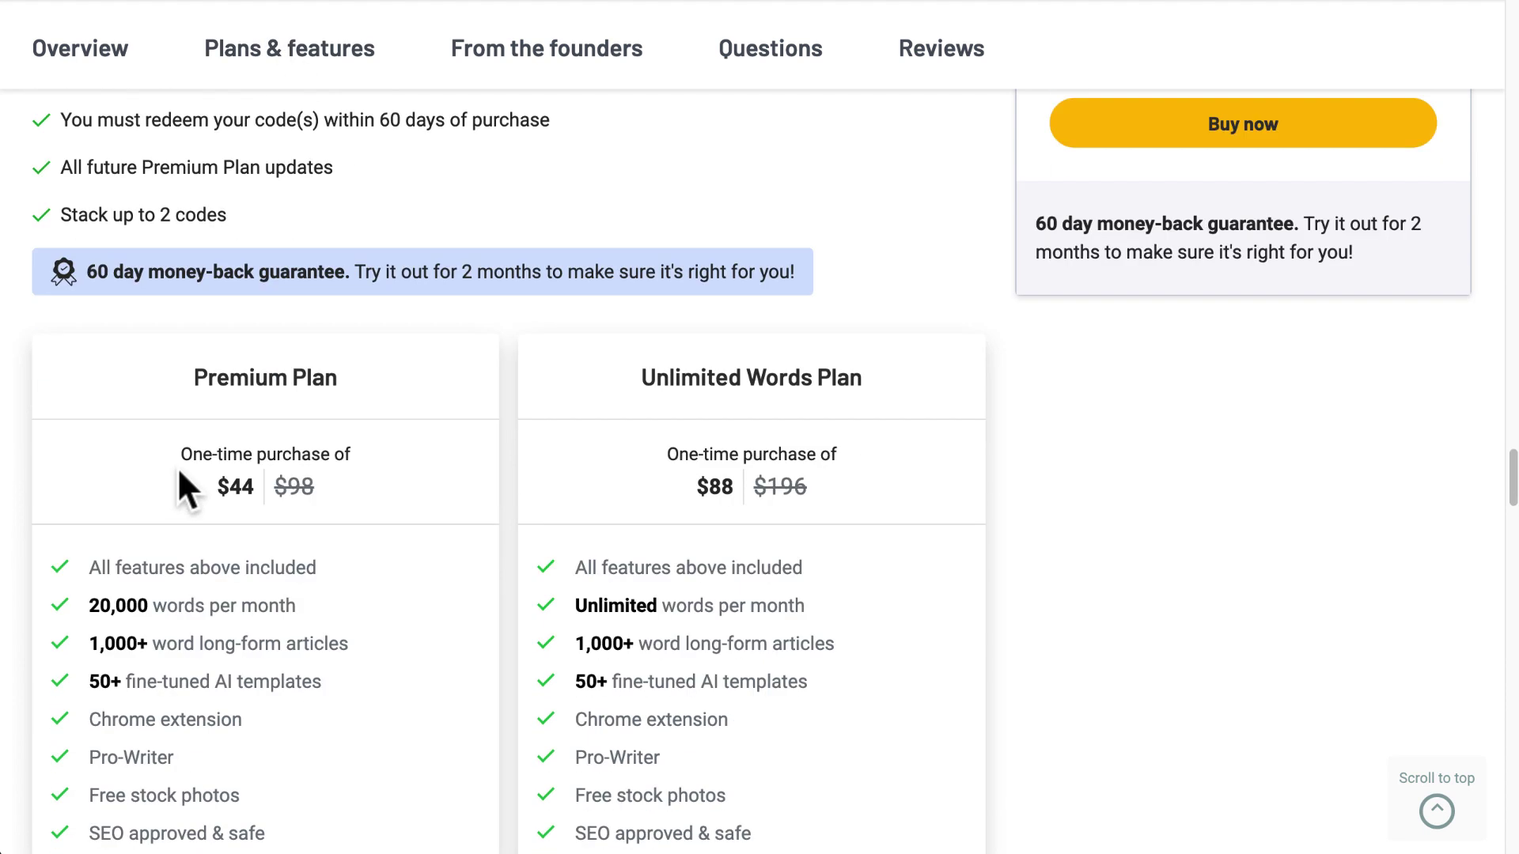
scroll(213, 332, down, 1)
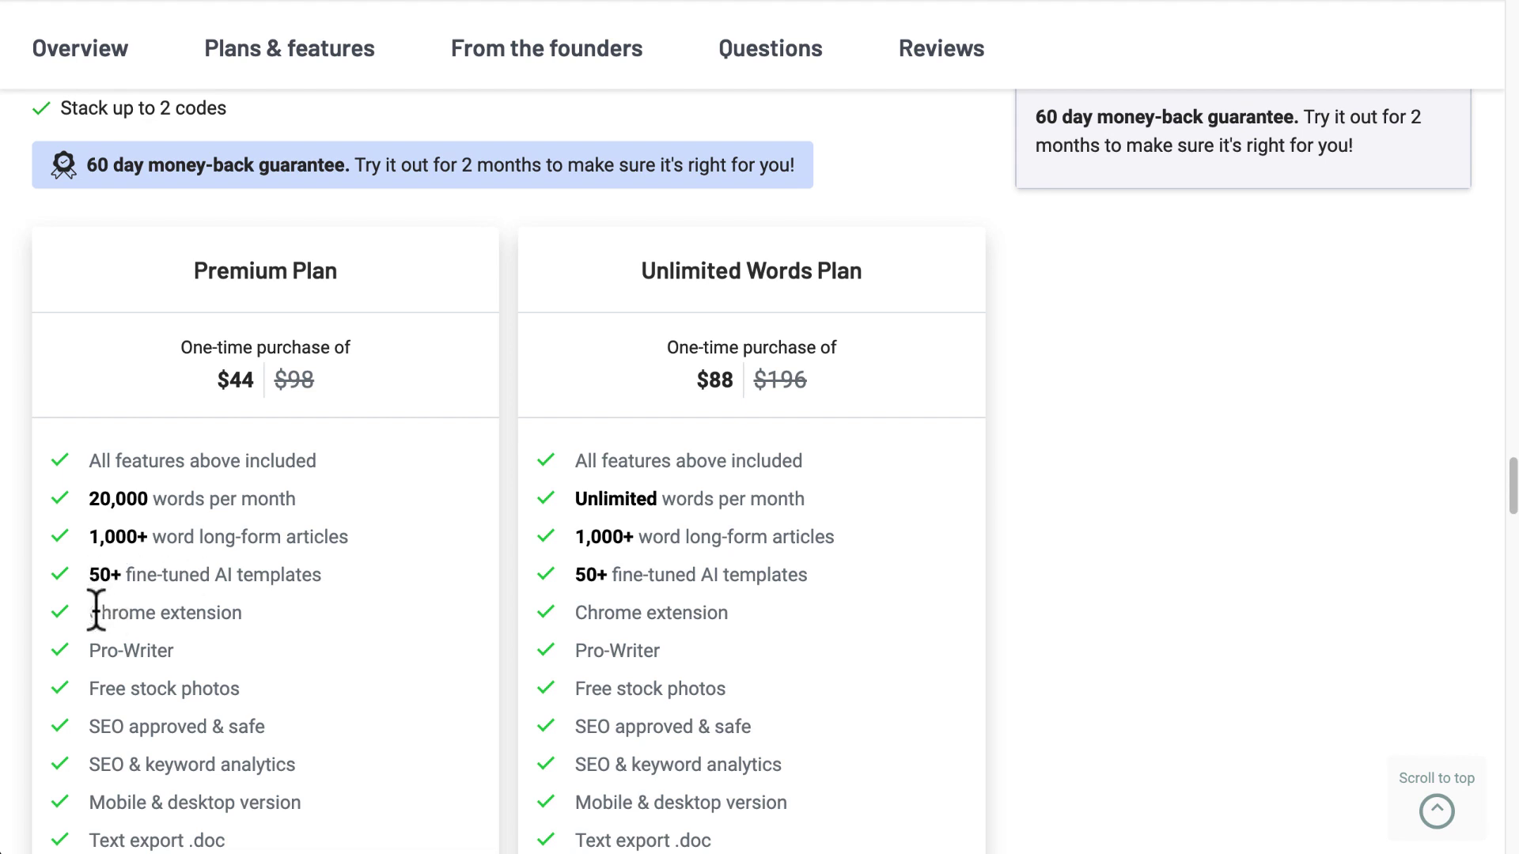
scroll(96, 610, down, 2)
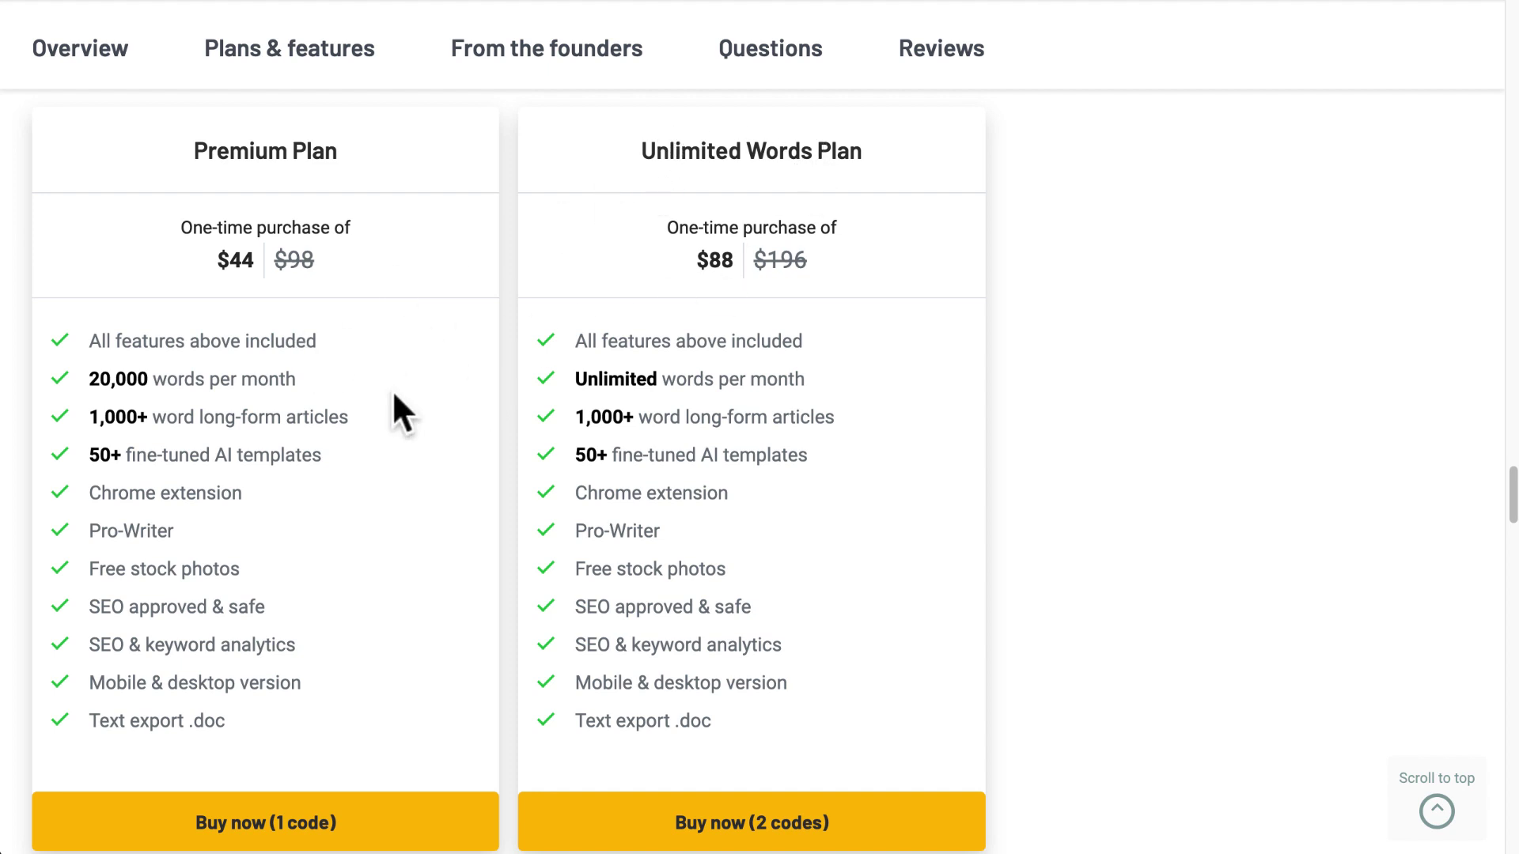
double_click(600, 379)
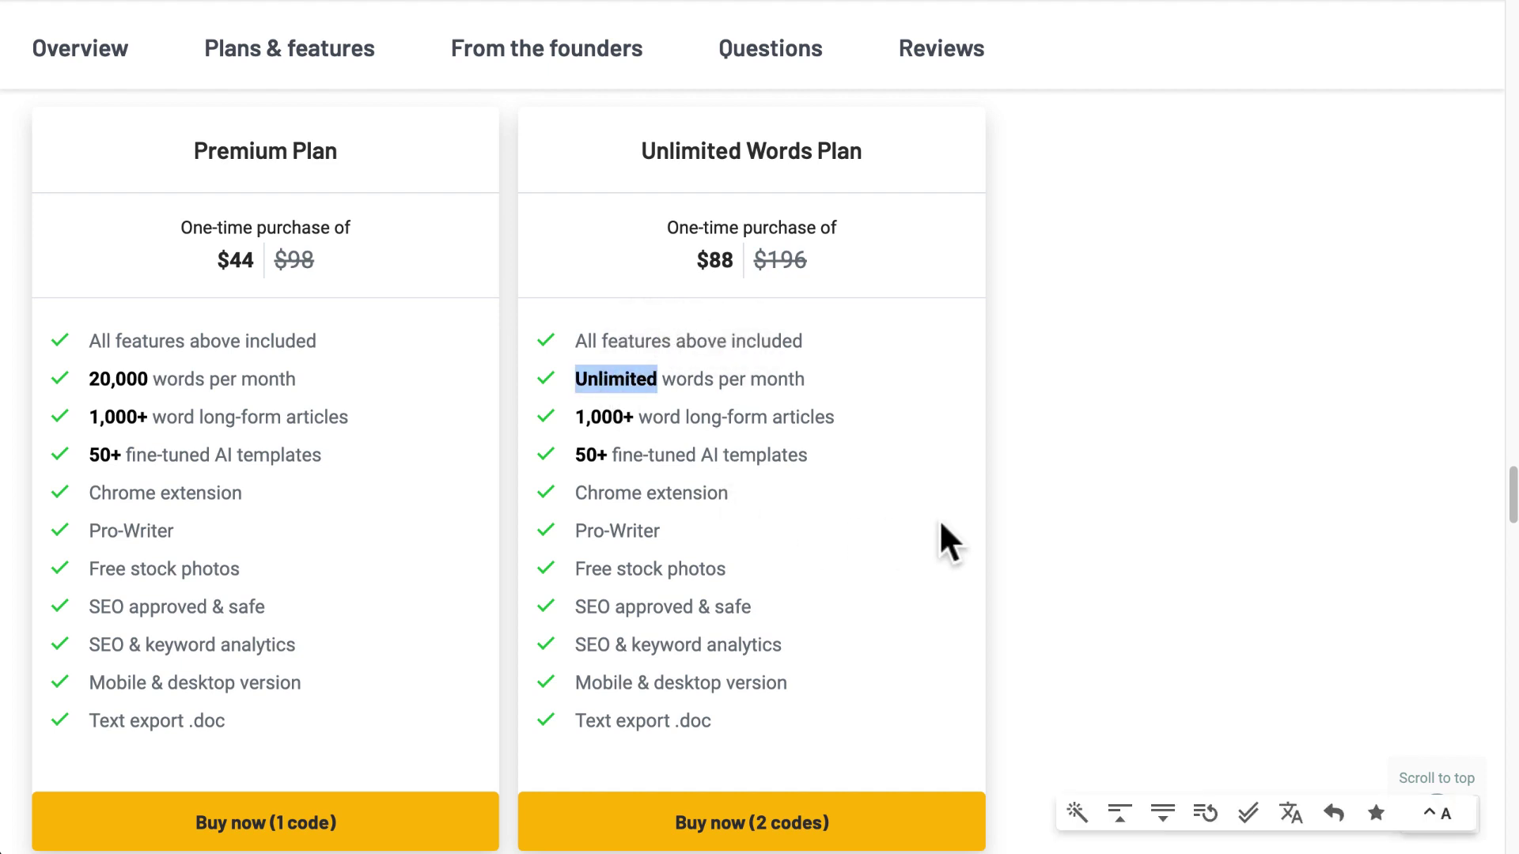
Jump down to the founders' message about Writeseed
click(867, 501)
scroll(870, 492, down, 8)
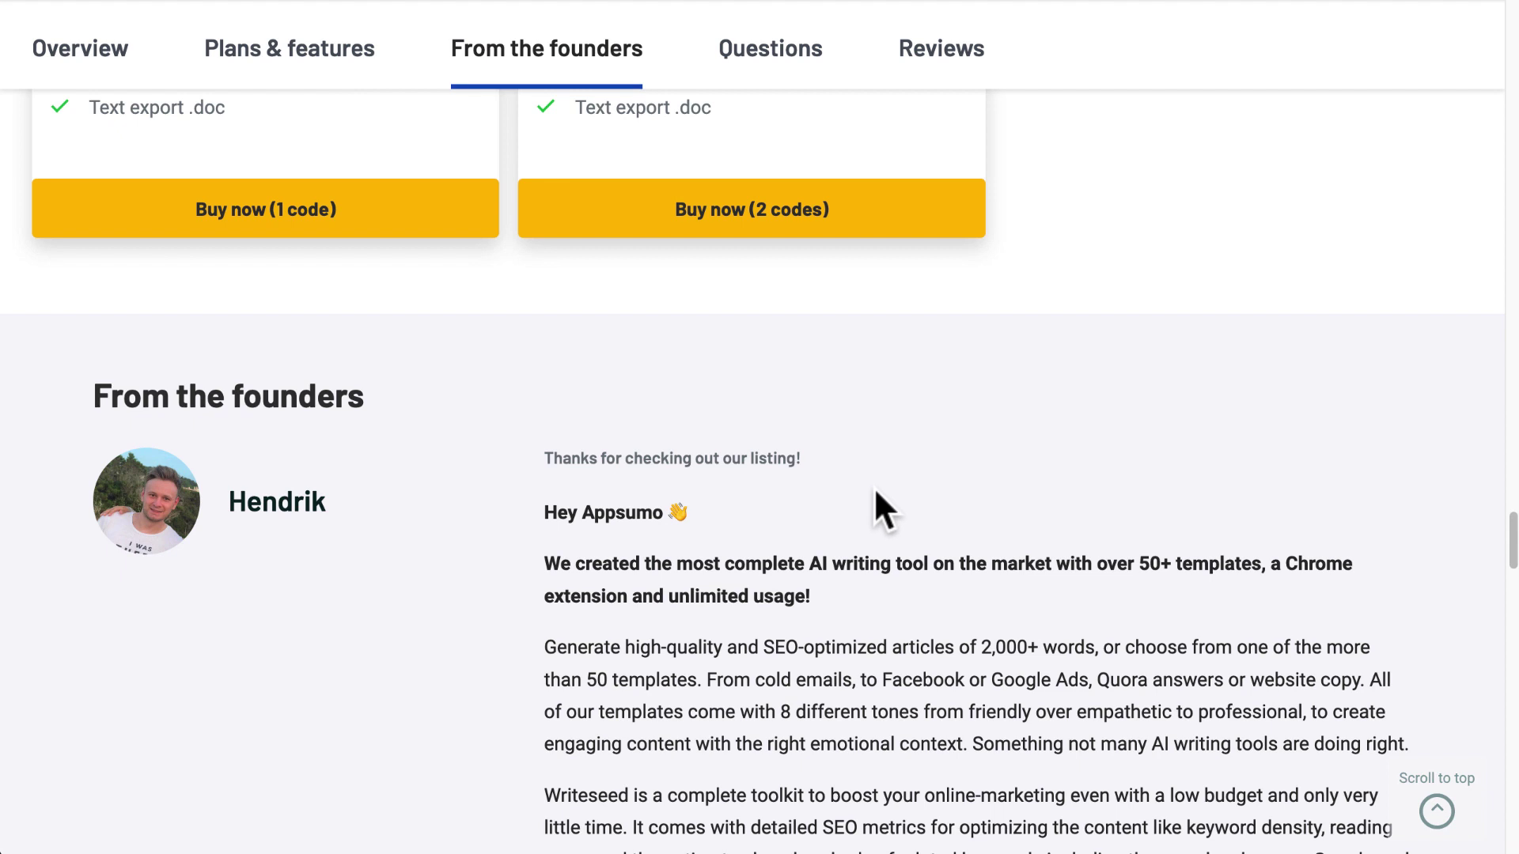
scroll(875, 490, down, 2)
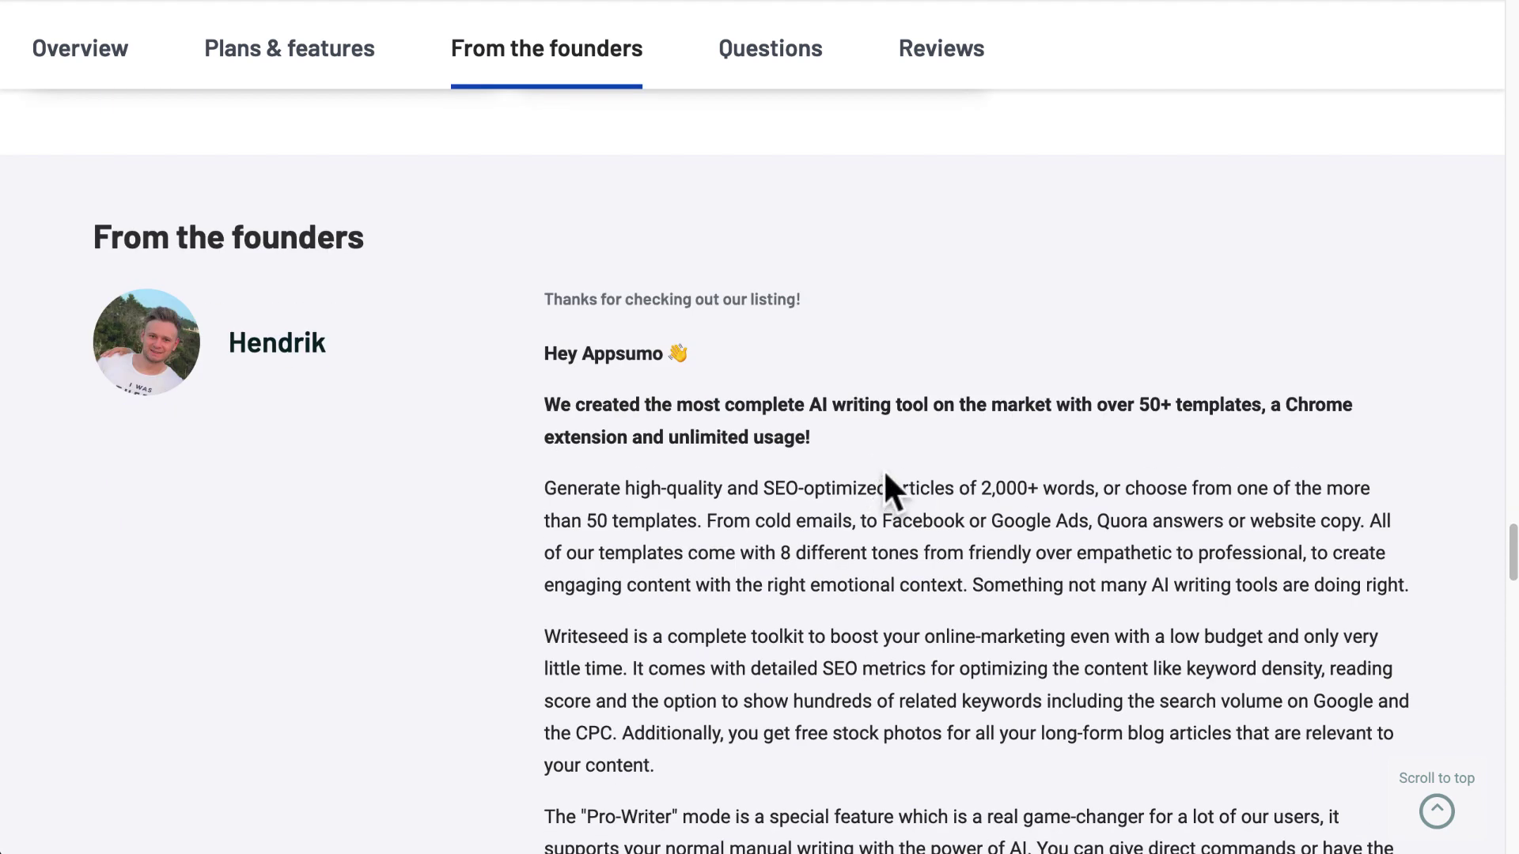
Scroll to Questions & Reviews and switch to the Reviews tab
scroll(918, 444, down, 4)
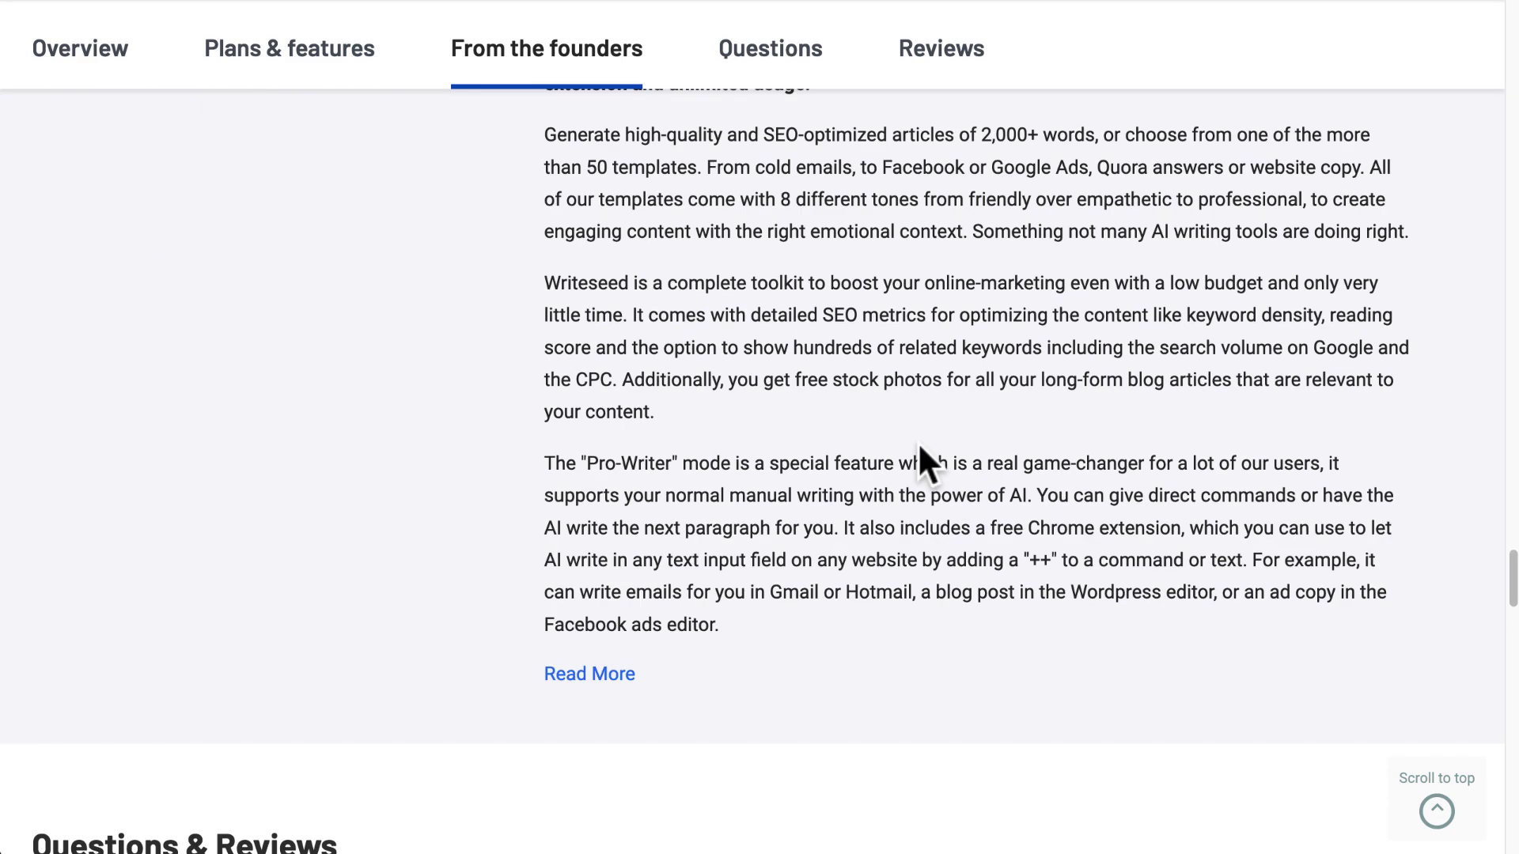
scroll(918, 441, down, 5)
scroll(917, 441, down, 5)
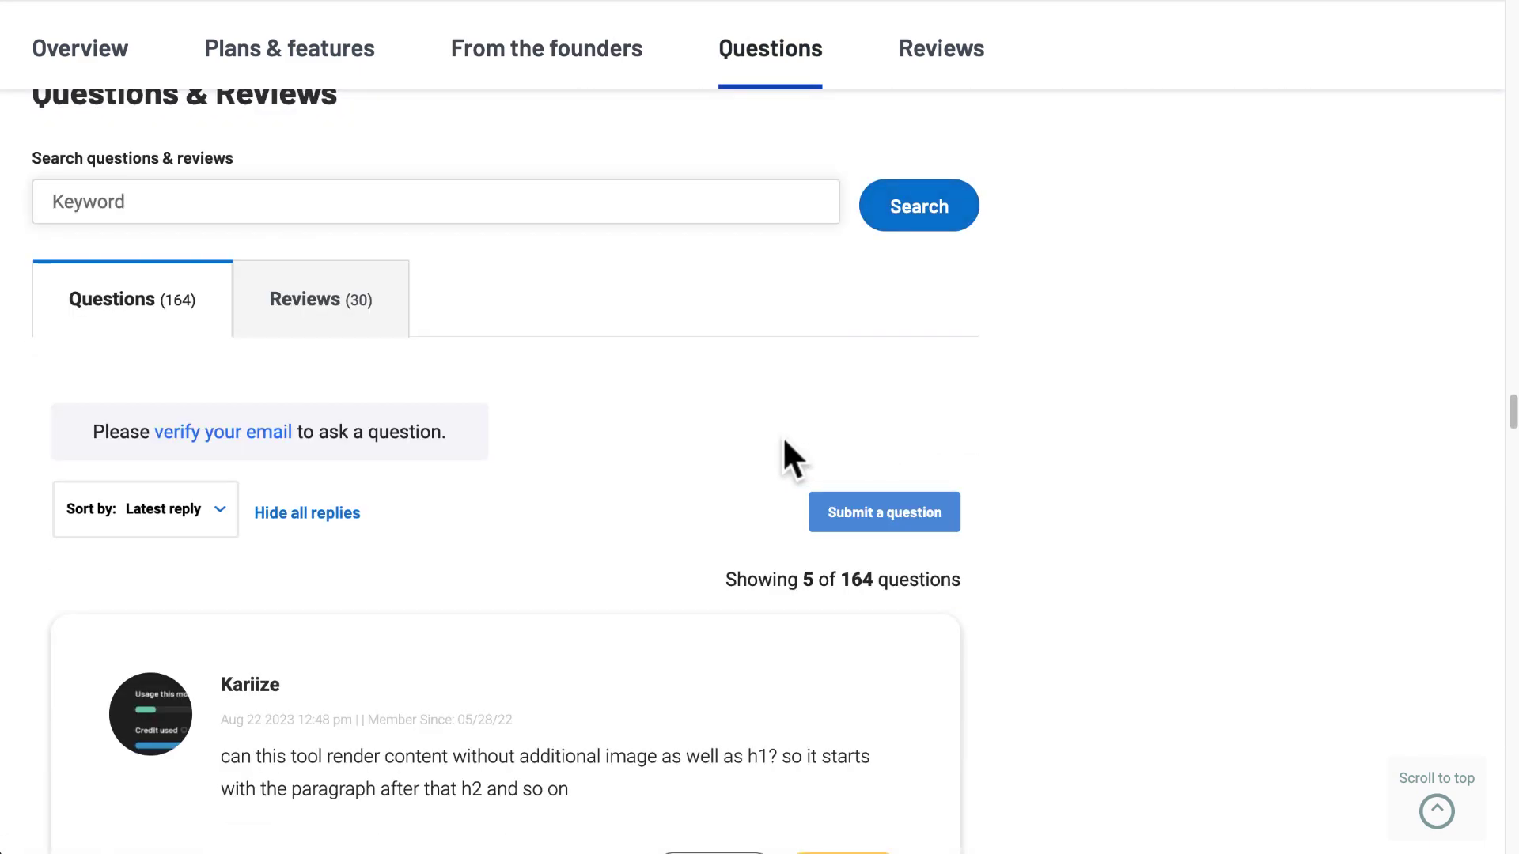
click(311, 299)
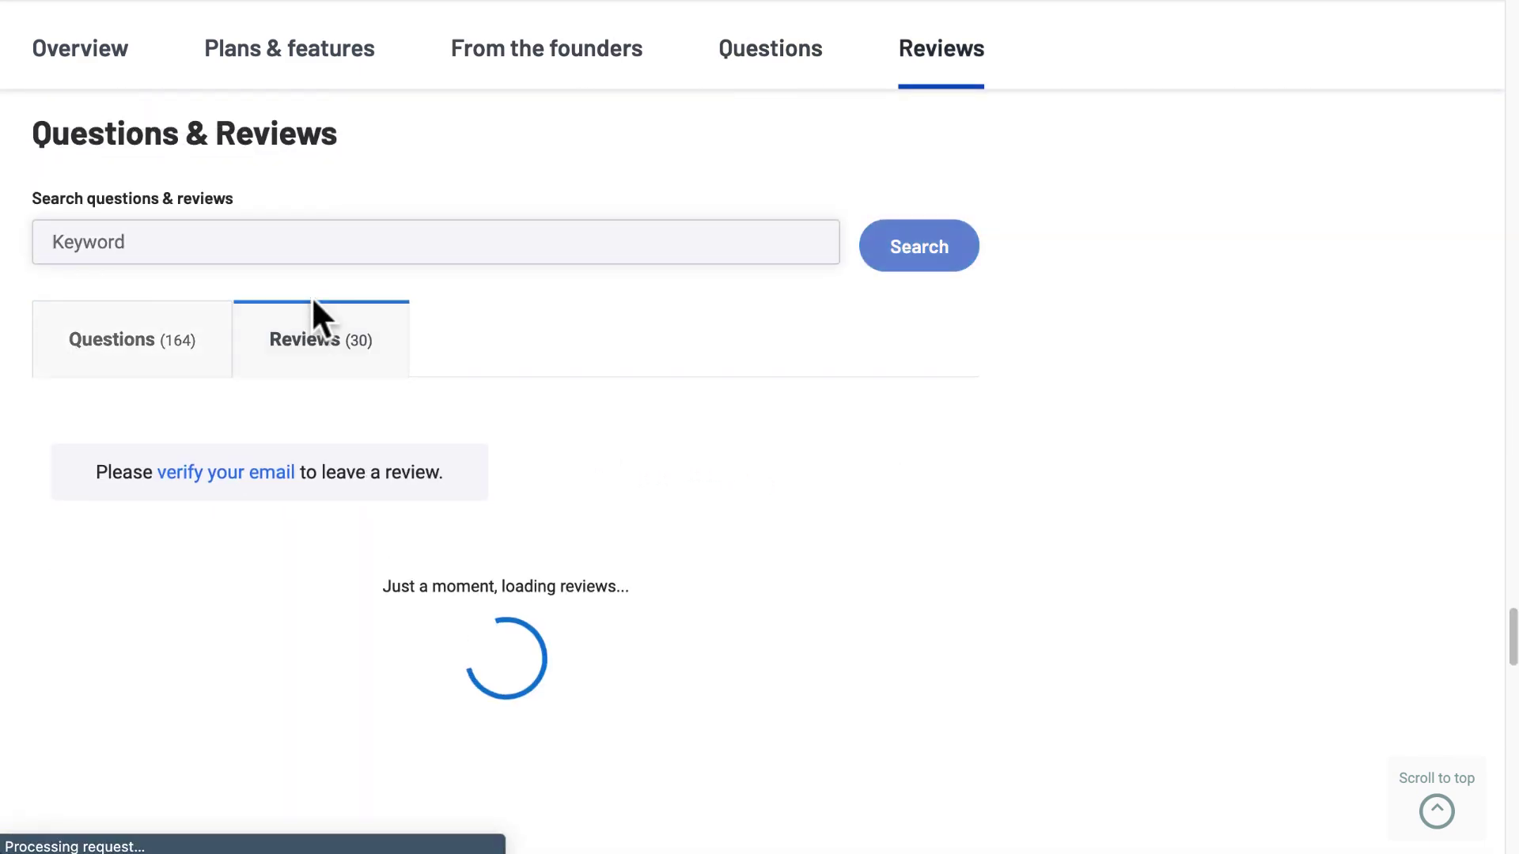
scroll(883, 439, up, 10)
scroll(883, 439, up, 10)
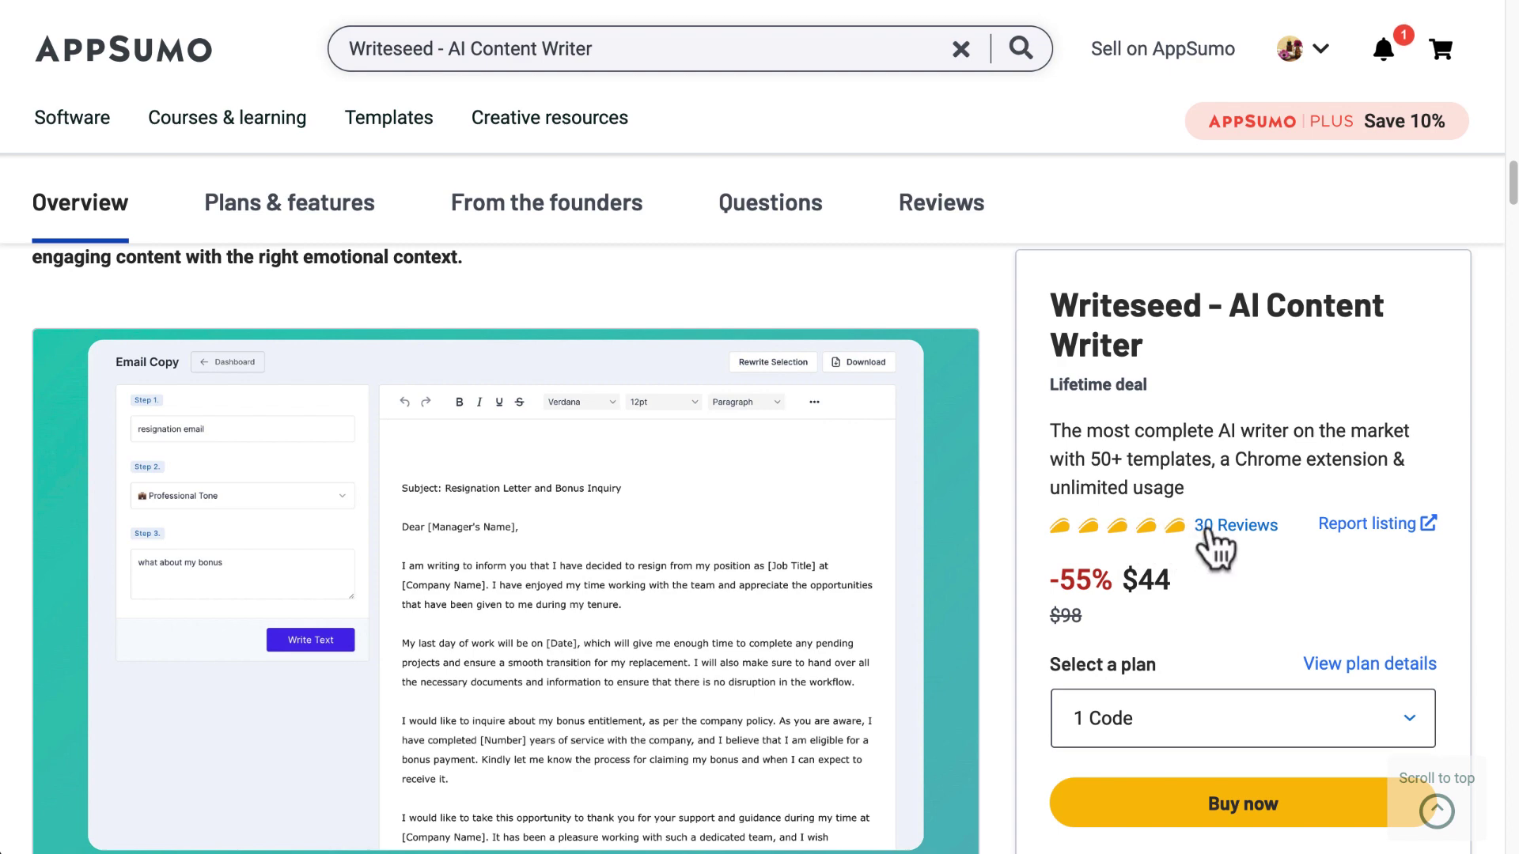
Read through the 30 customer reviews and the creator's replies
click(1210, 525)
scroll(567, 498, down, 5)
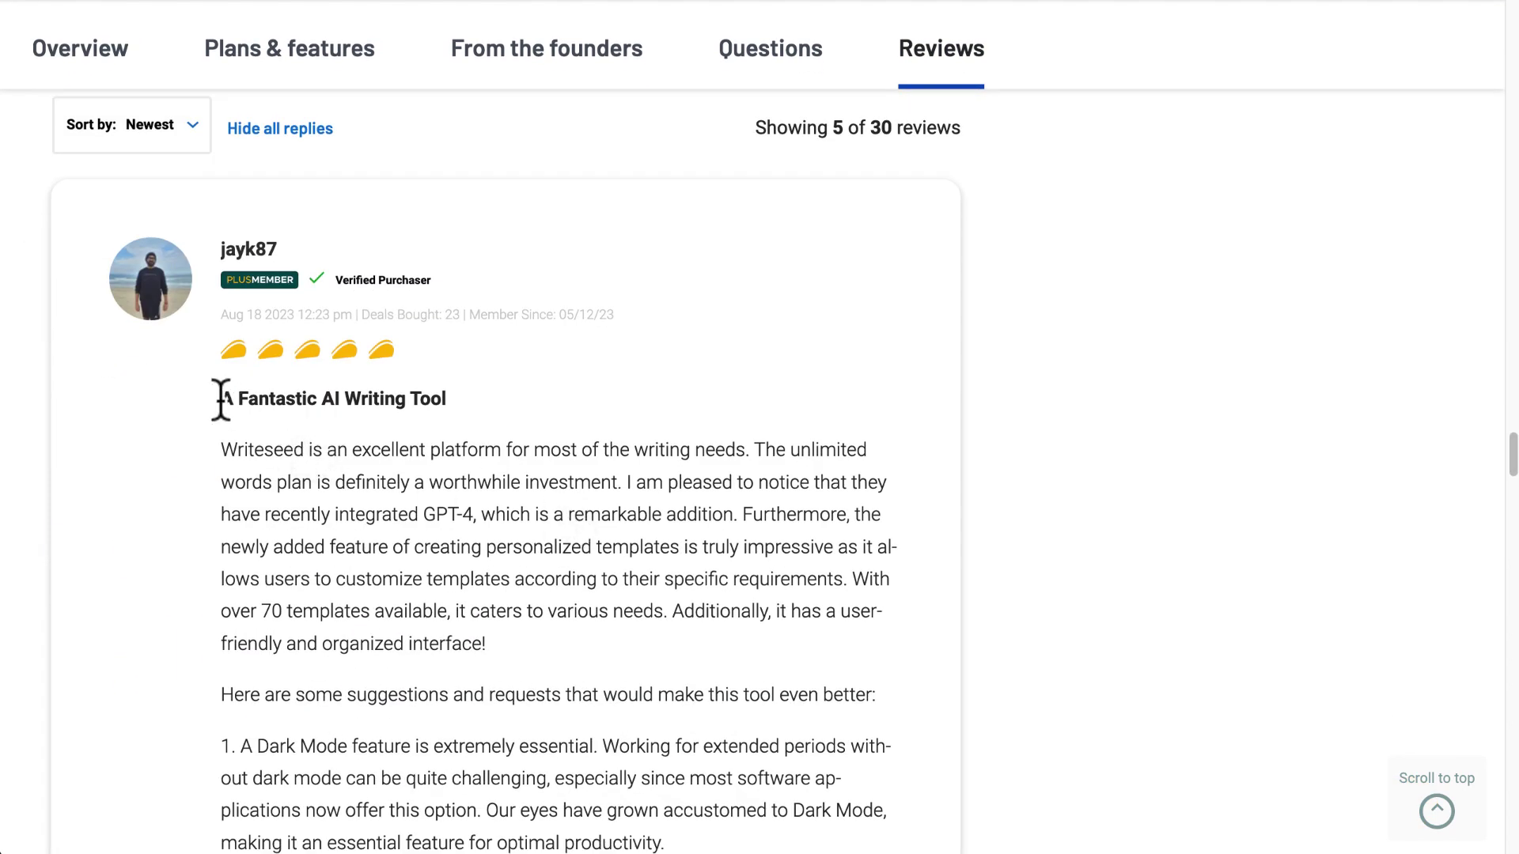
scroll(221, 400, down, 20)
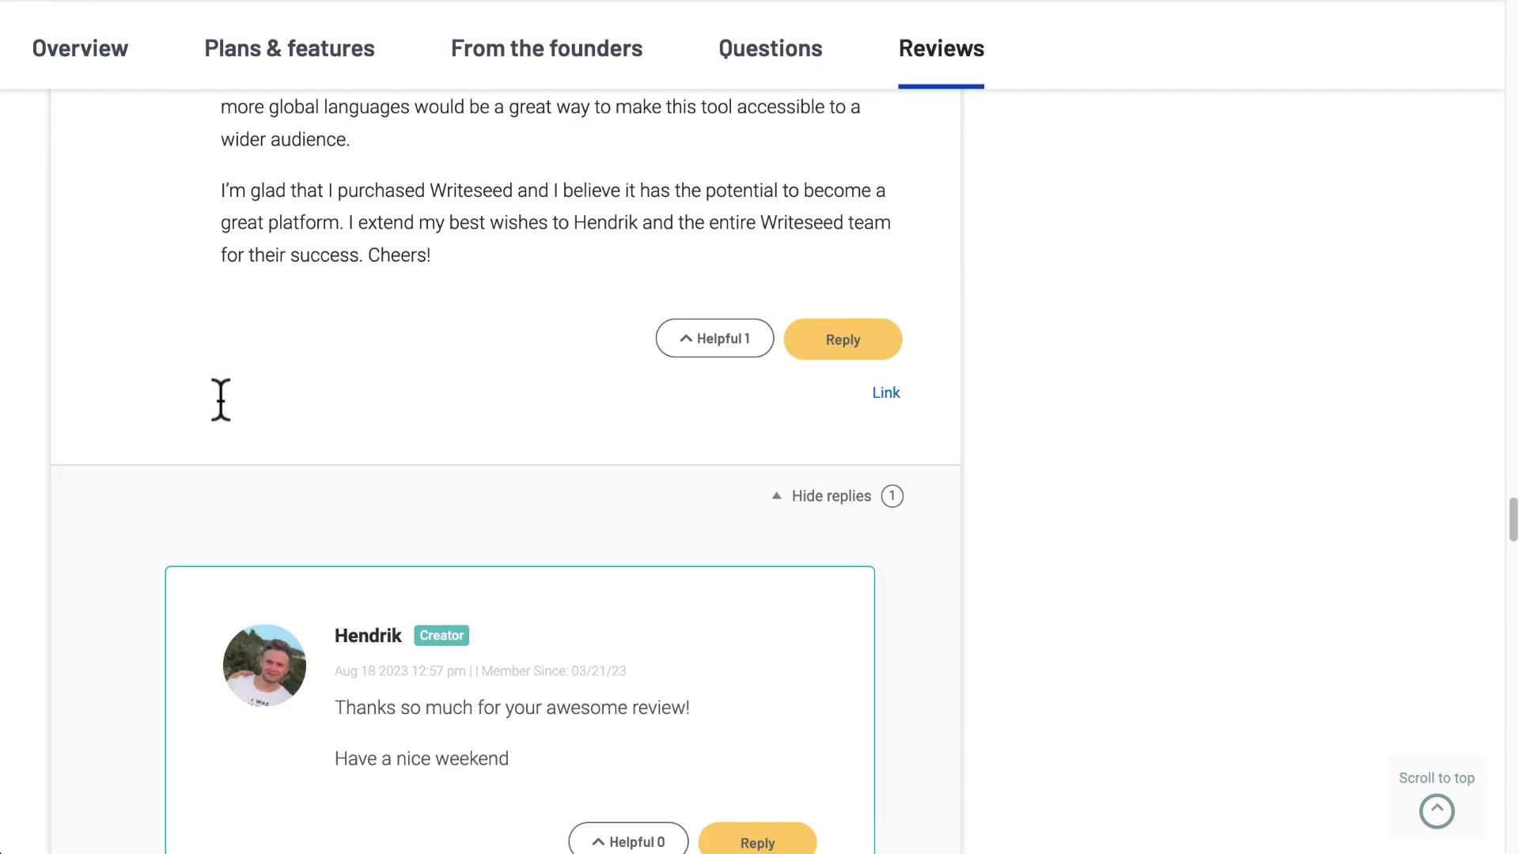
scroll(221, 399, down, 5)
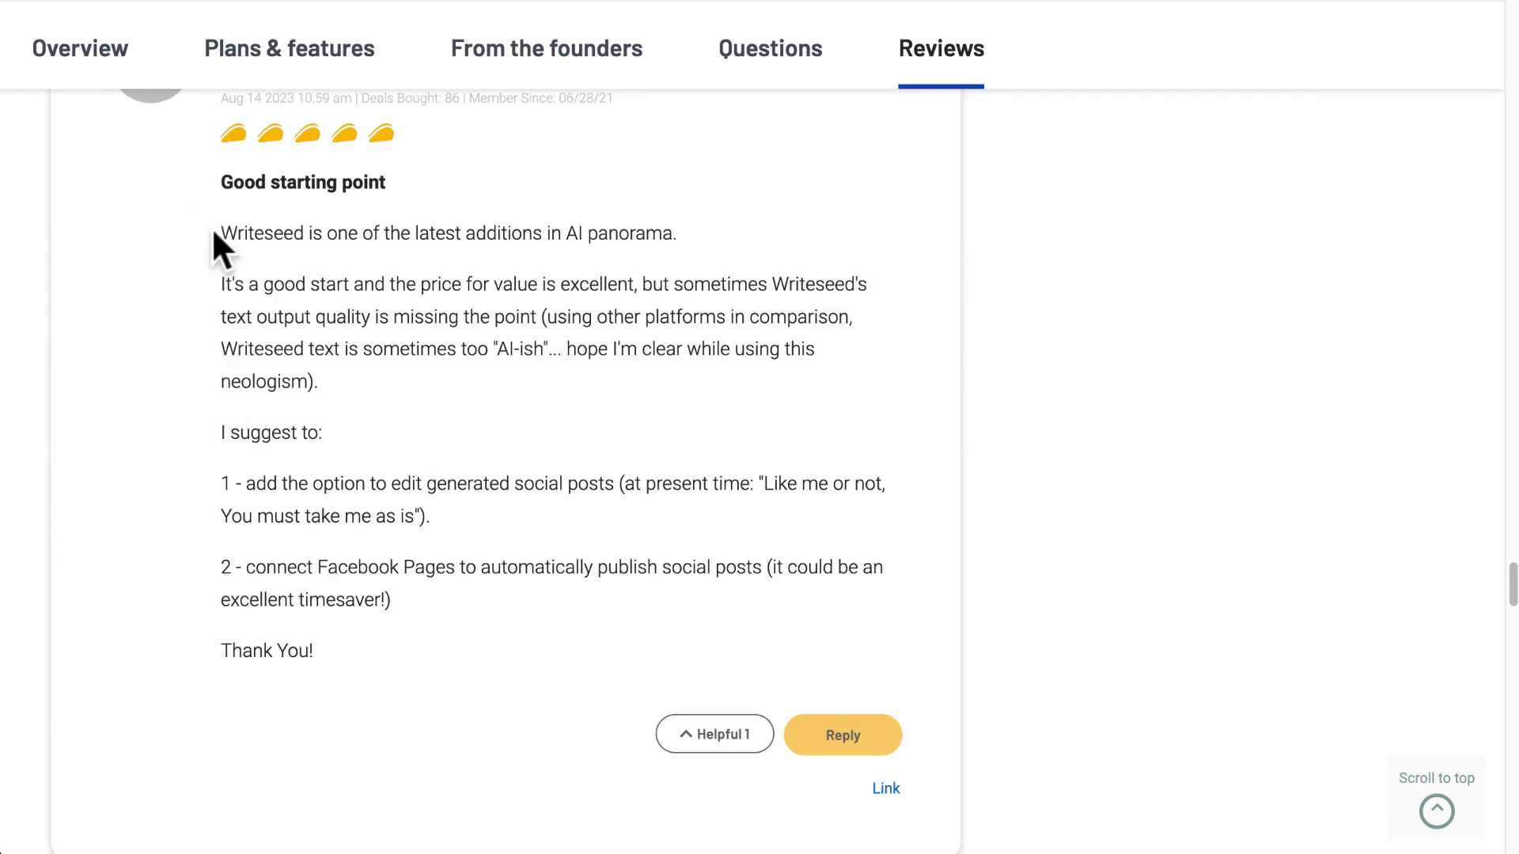
scroll(247, 458, down, 10)
scroll(247, 444, down, 2)
scroll(247, 443, up, 4)
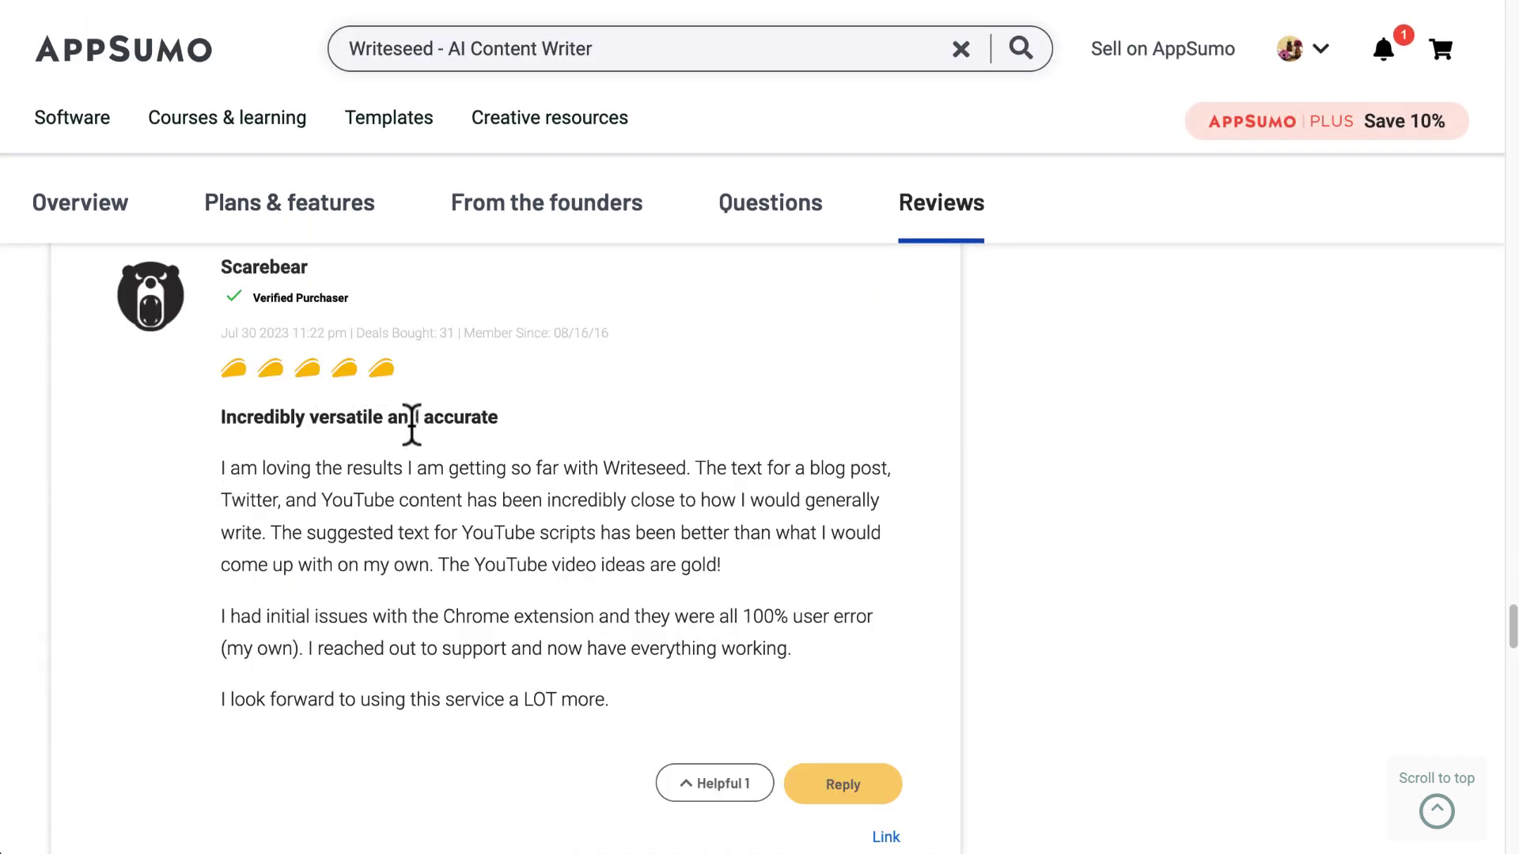
scroll(409, 538, down, 6)
scroll(409, 538, down, 10)
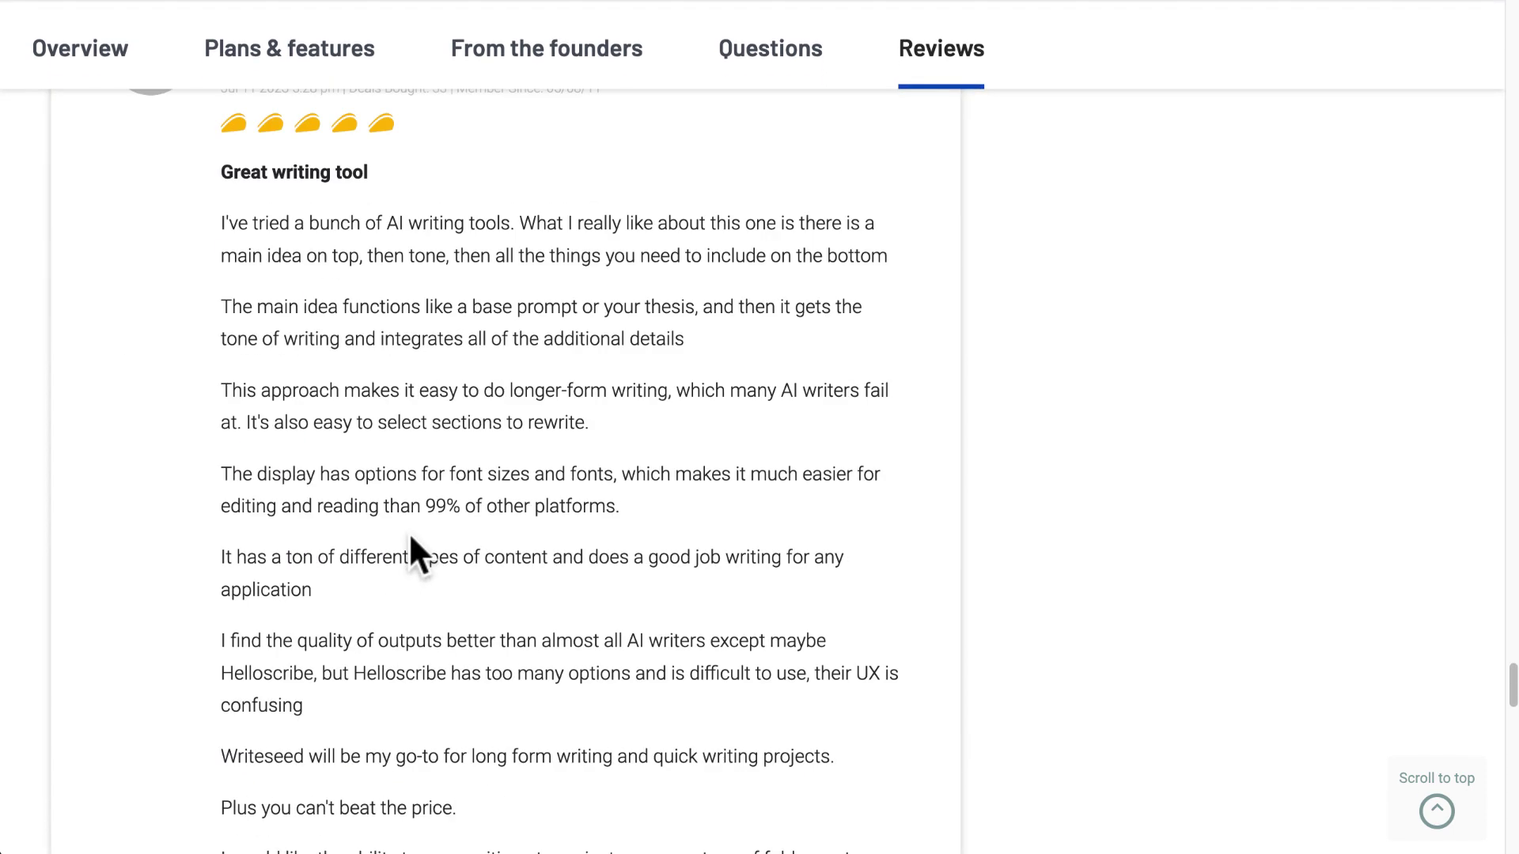
scroll(407, 529, down, 7)
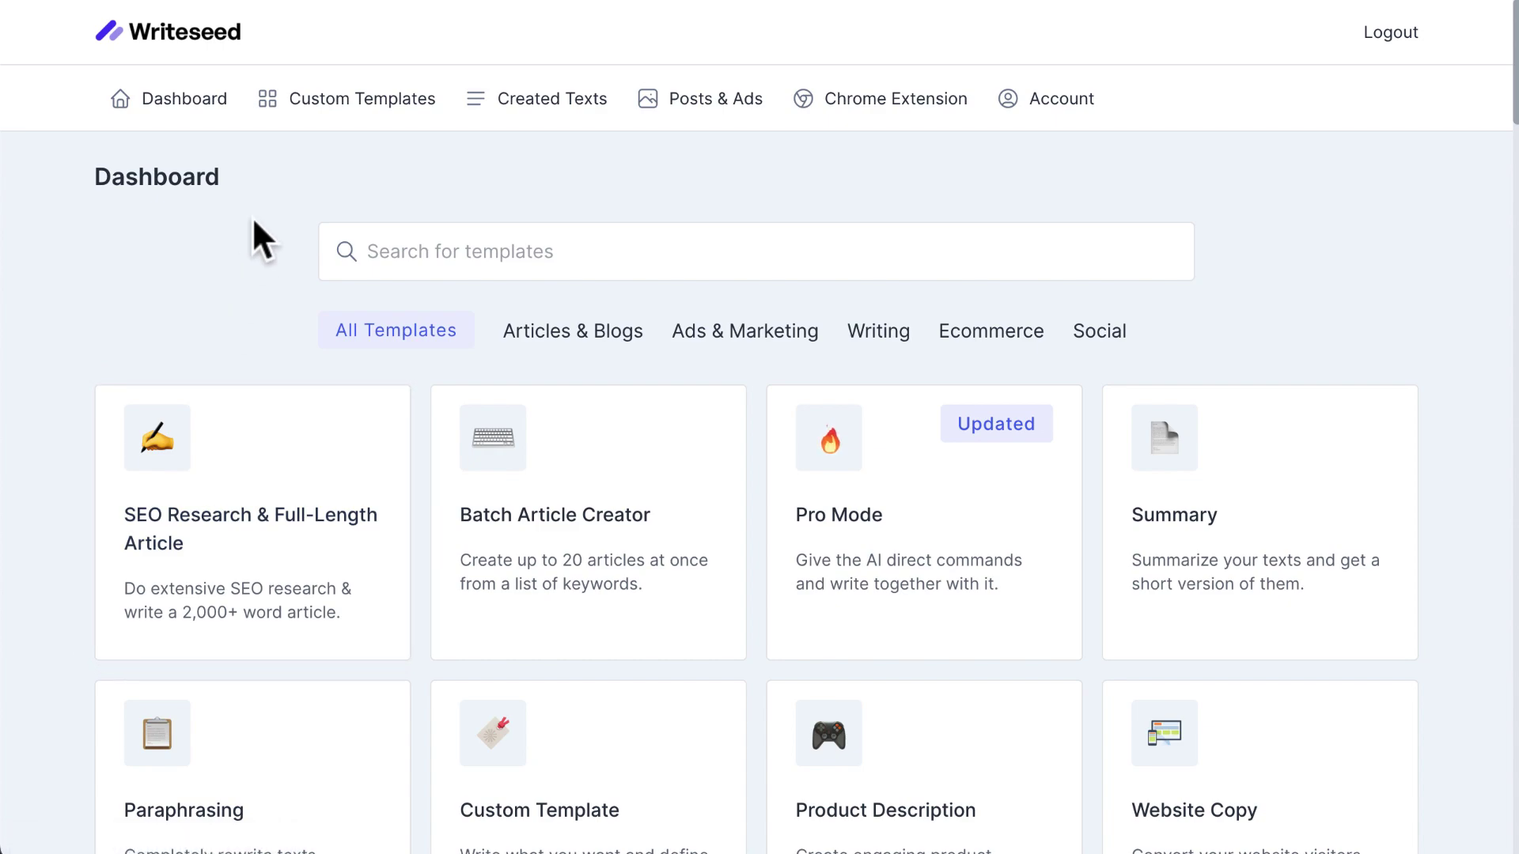
Scroll through the All Templates grid, such as Summary, Paraphrasing and Website Copy, then back up
scroll(1254, 356, down, 15)
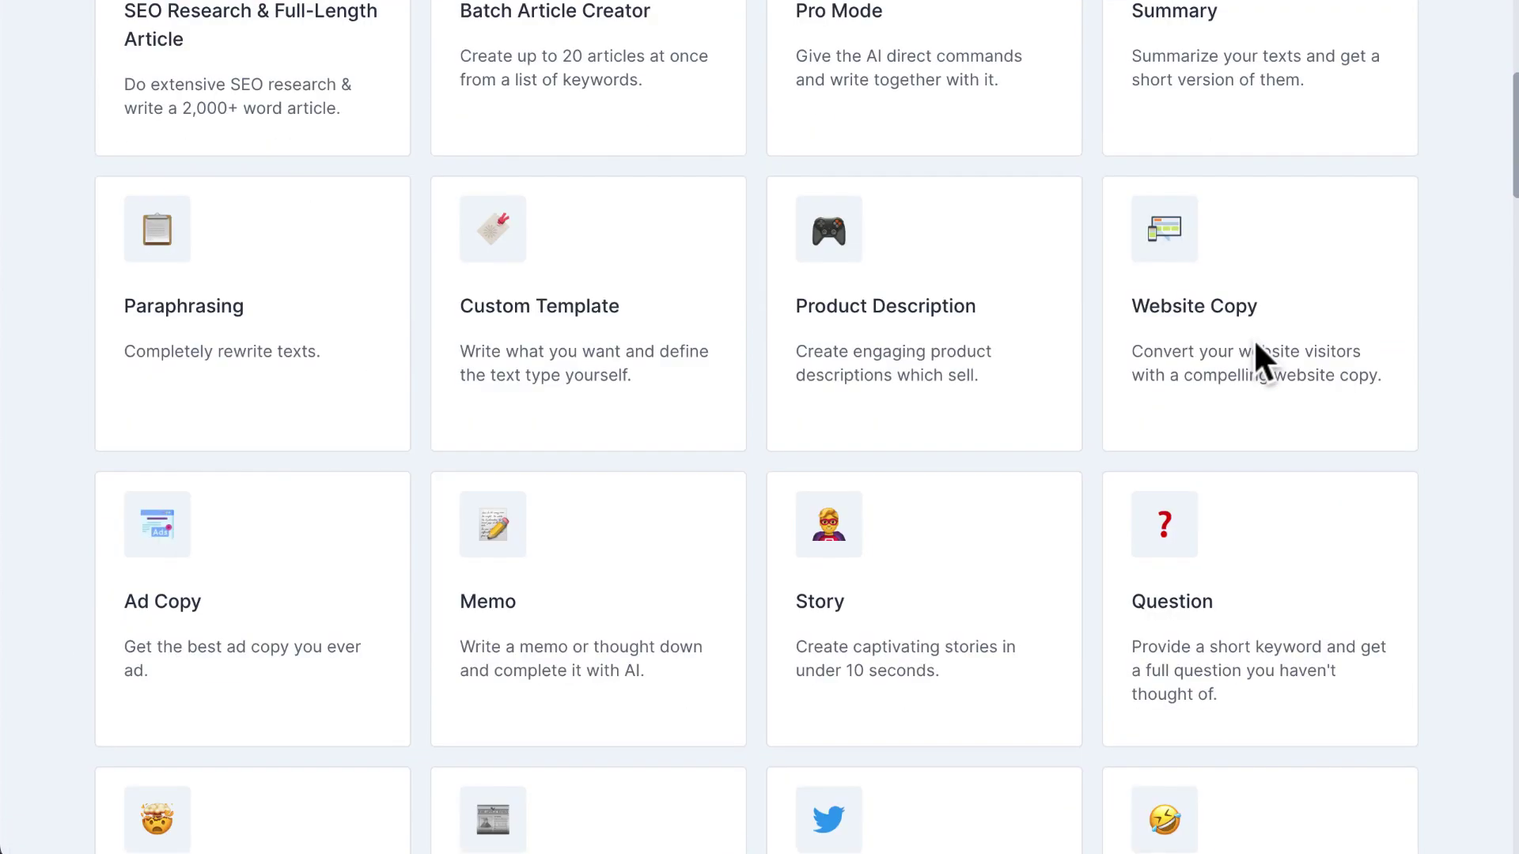
scroll(1258, 363, down, 20)
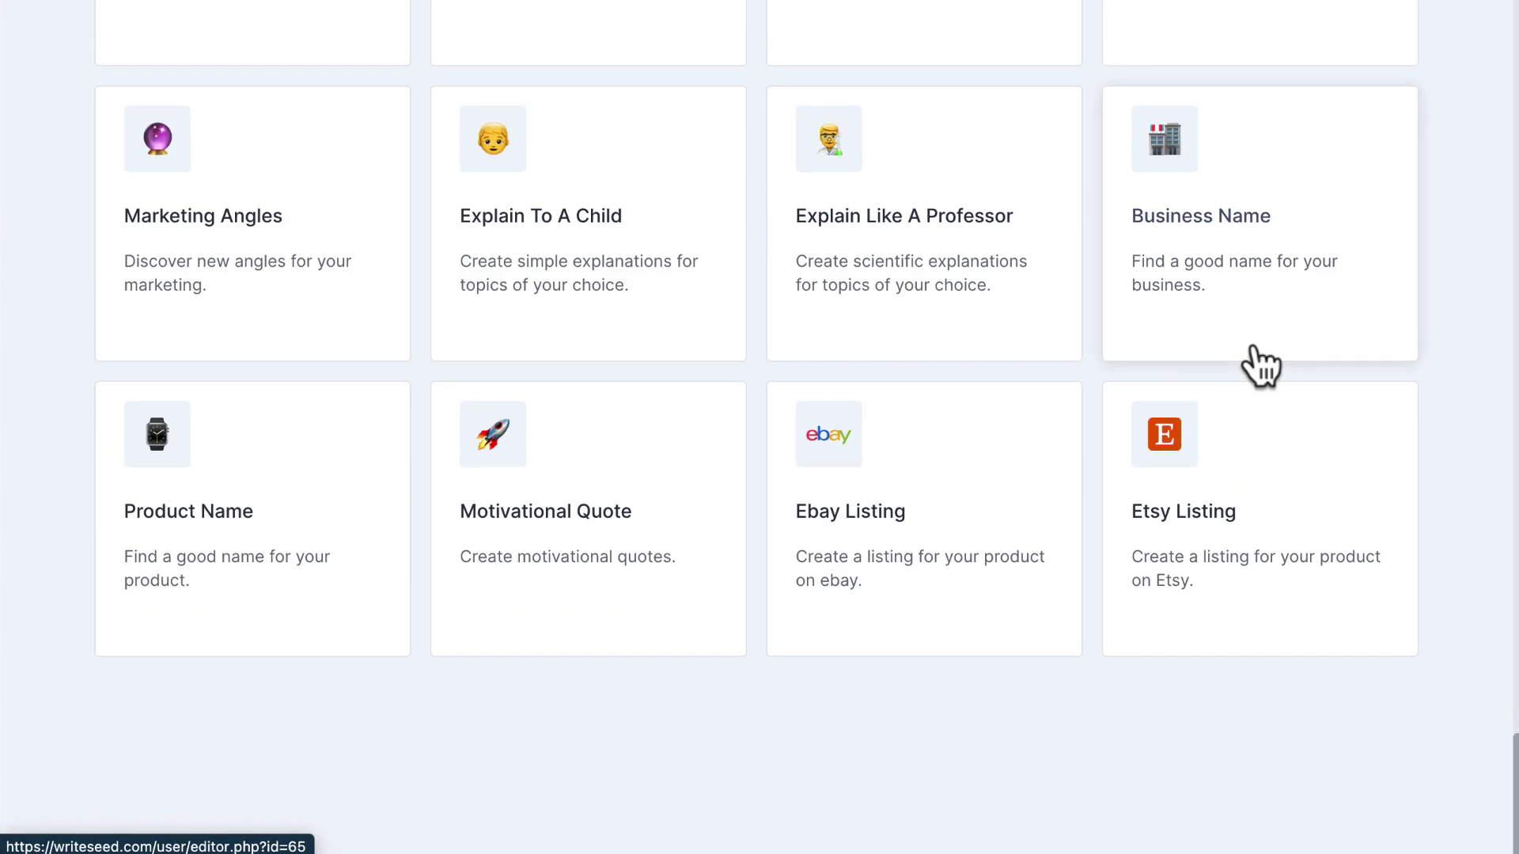
scroll(1241, 518, up, 20)
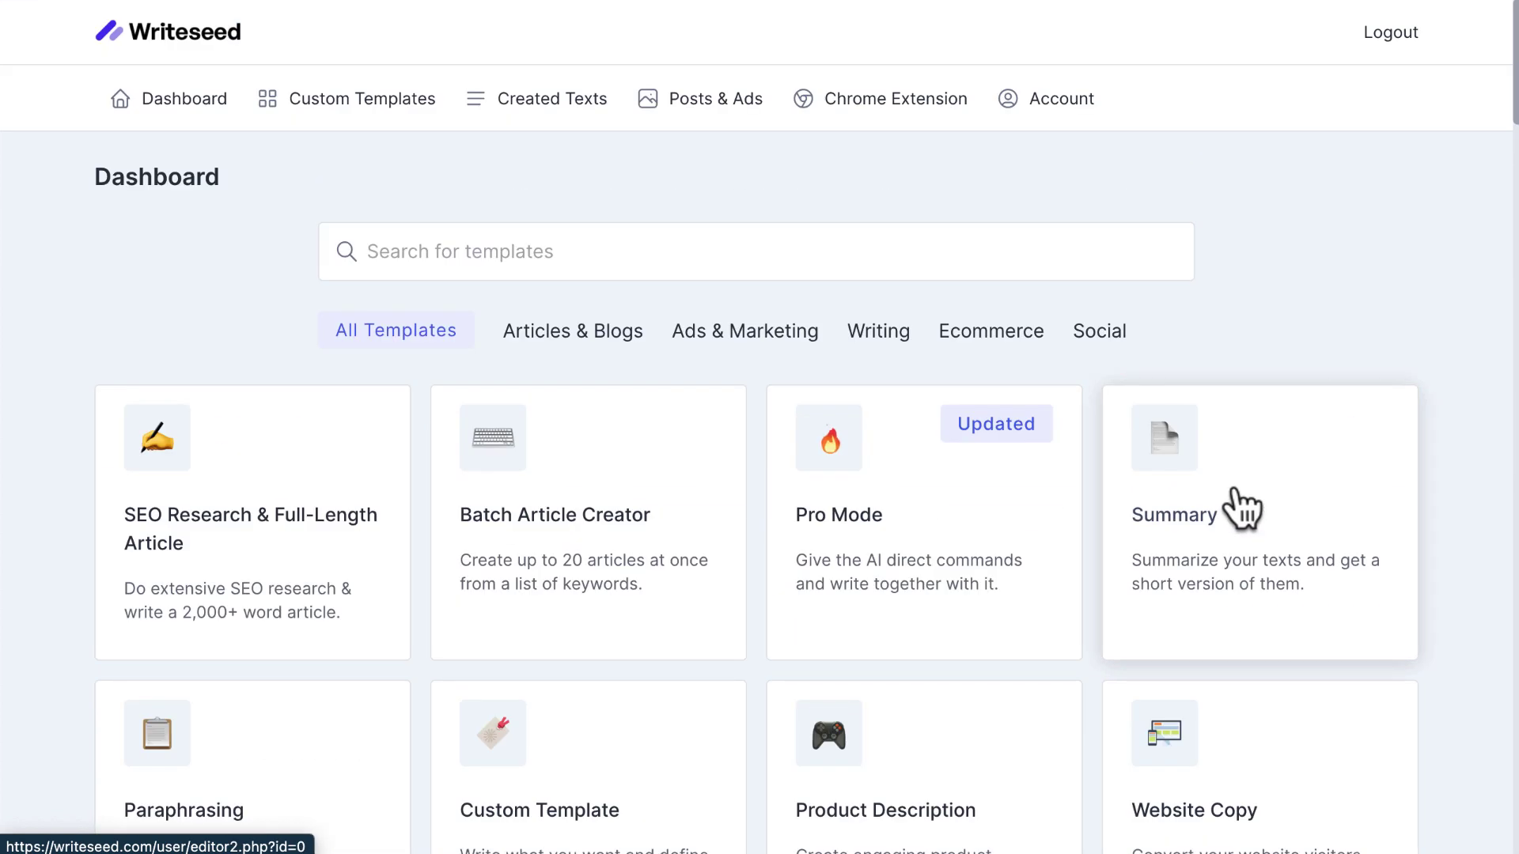
Check the empty Custom Templates page and the Created Texts list, then open Social Media Posts & Ads
click(331, 108)
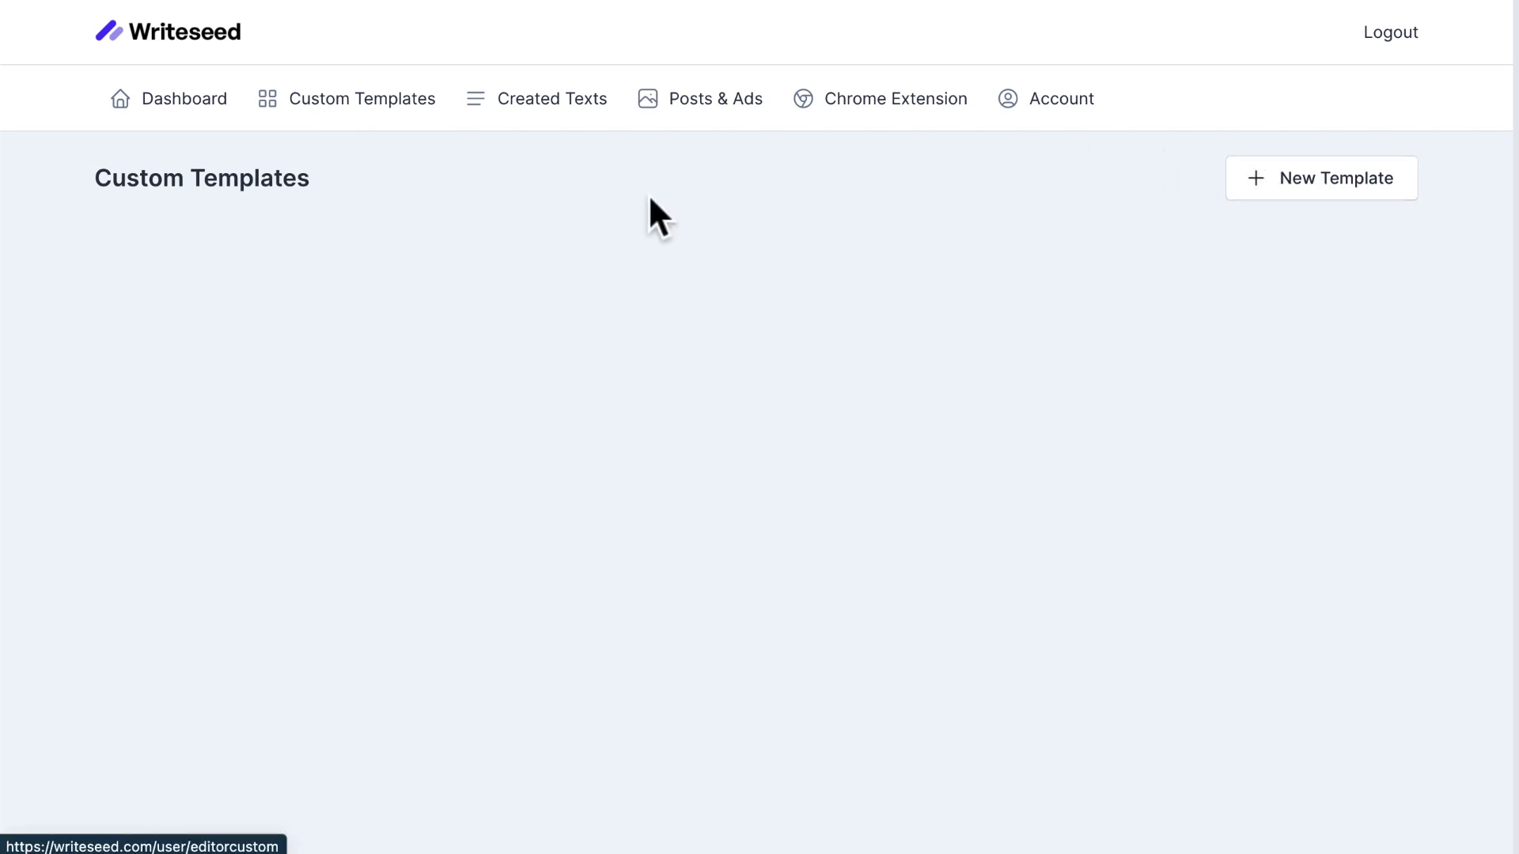
click(546, 135)
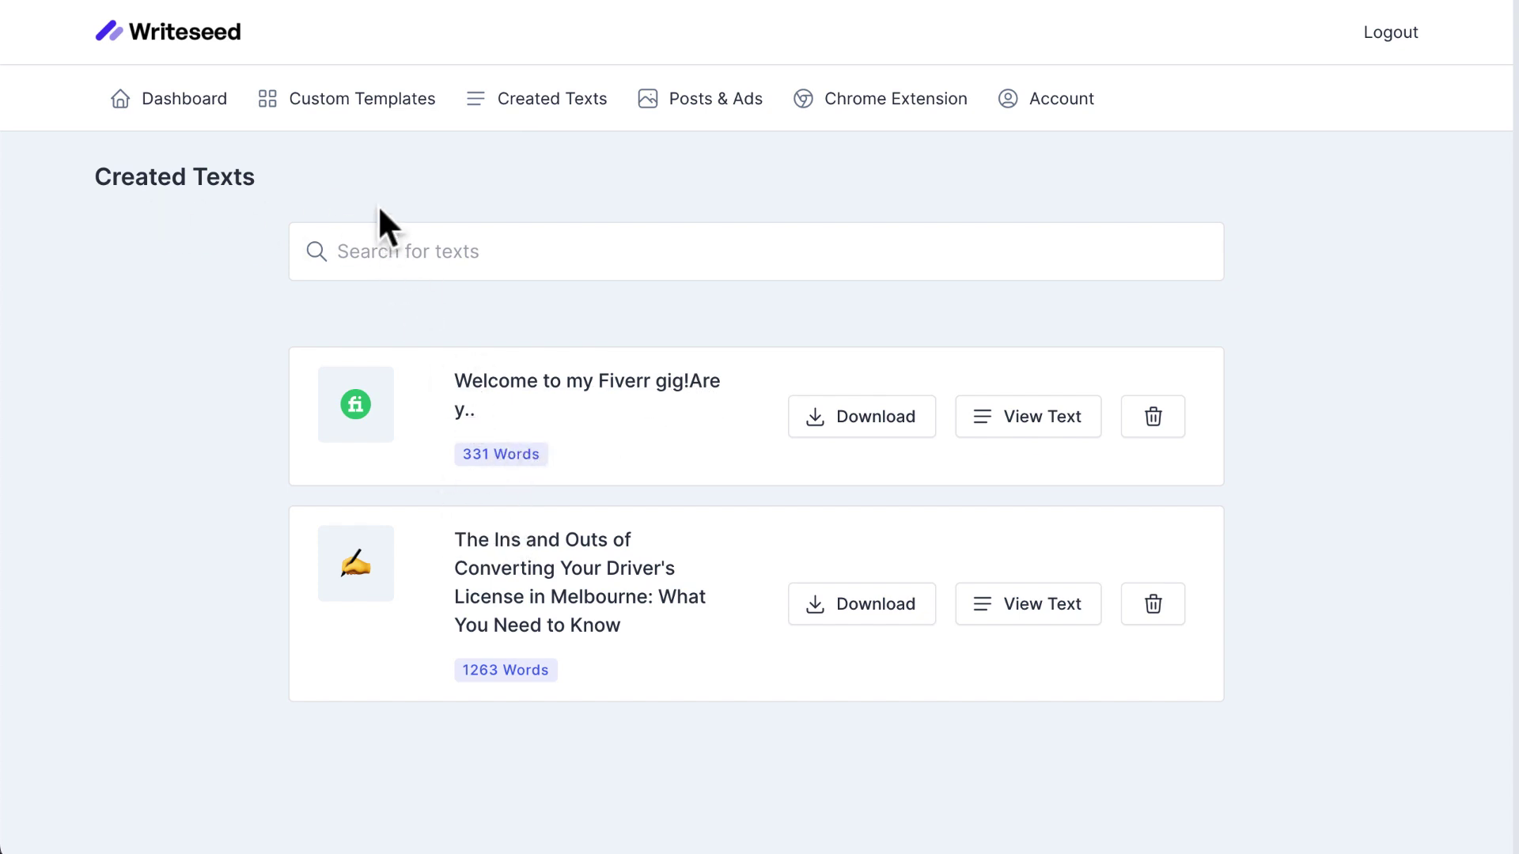
click(678, 100)
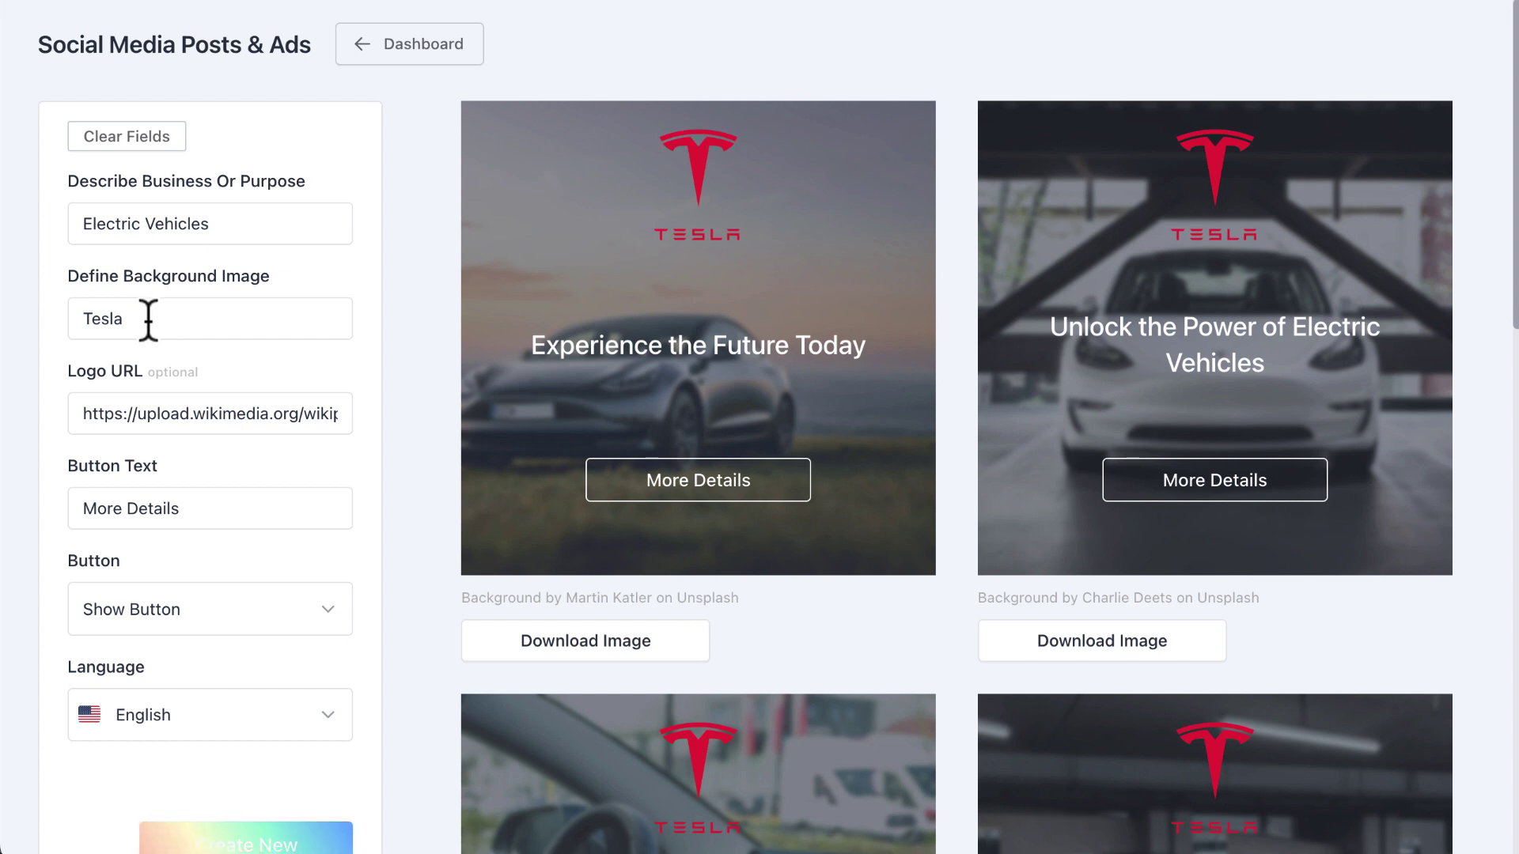
Switch the Button option to Hide and then back to Show Button
scroll(185, 325, down, 1)
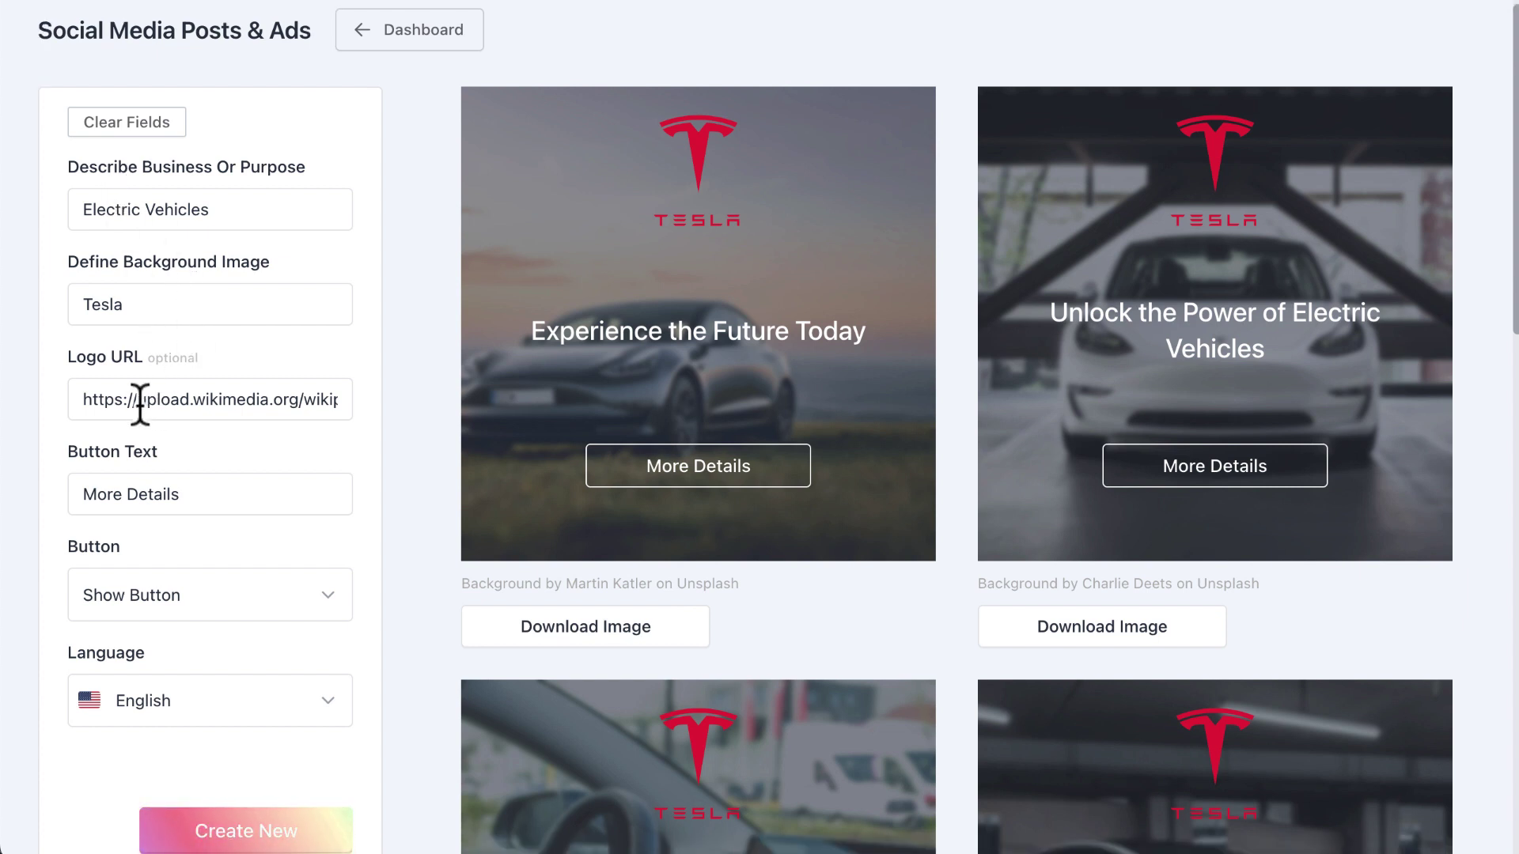
scroll(223, 492, down, 1)
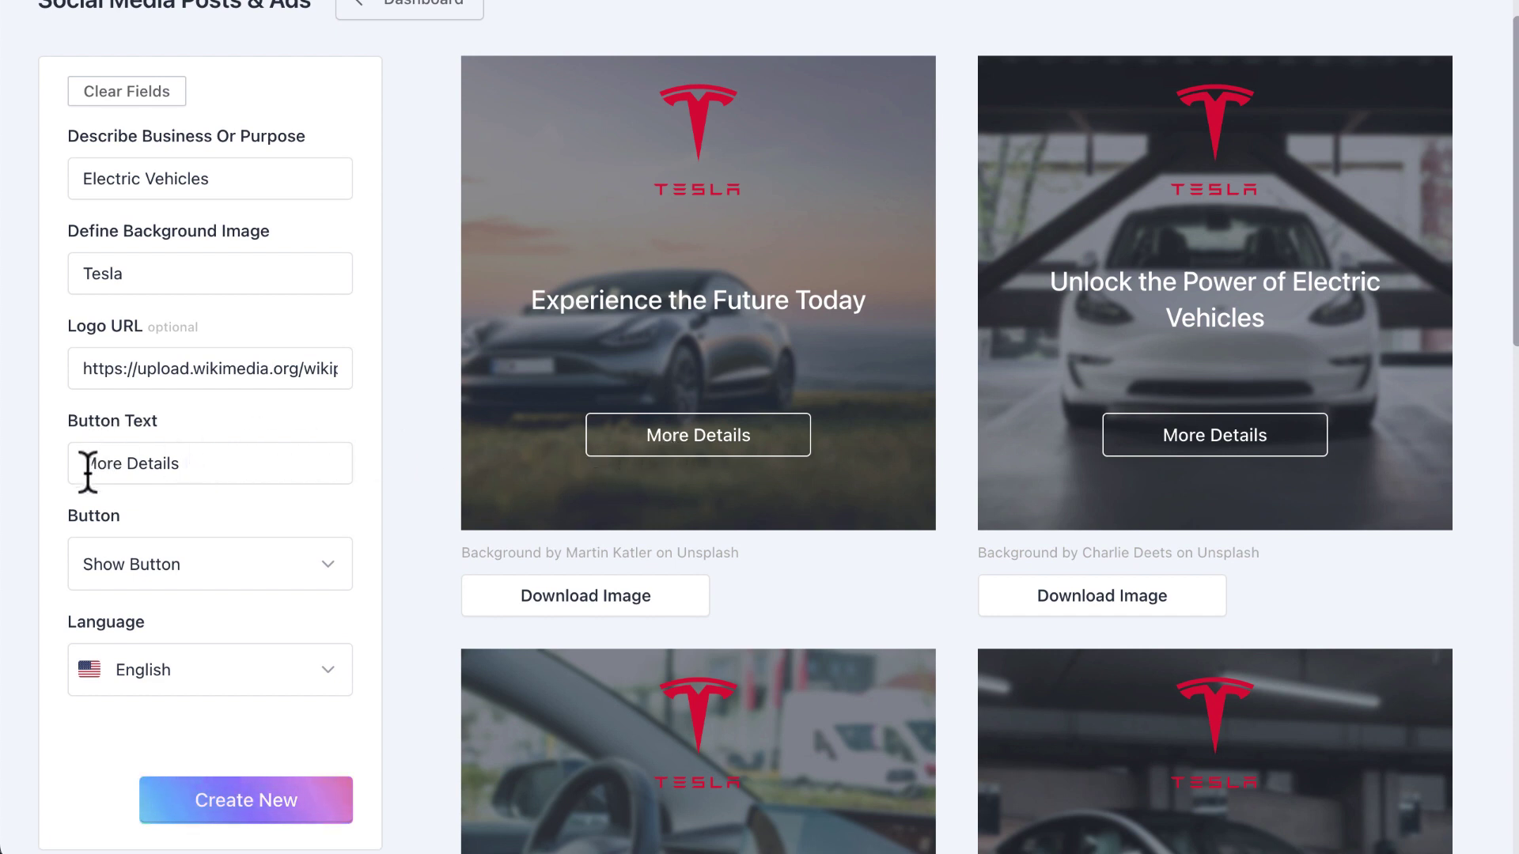
click(154, 578)
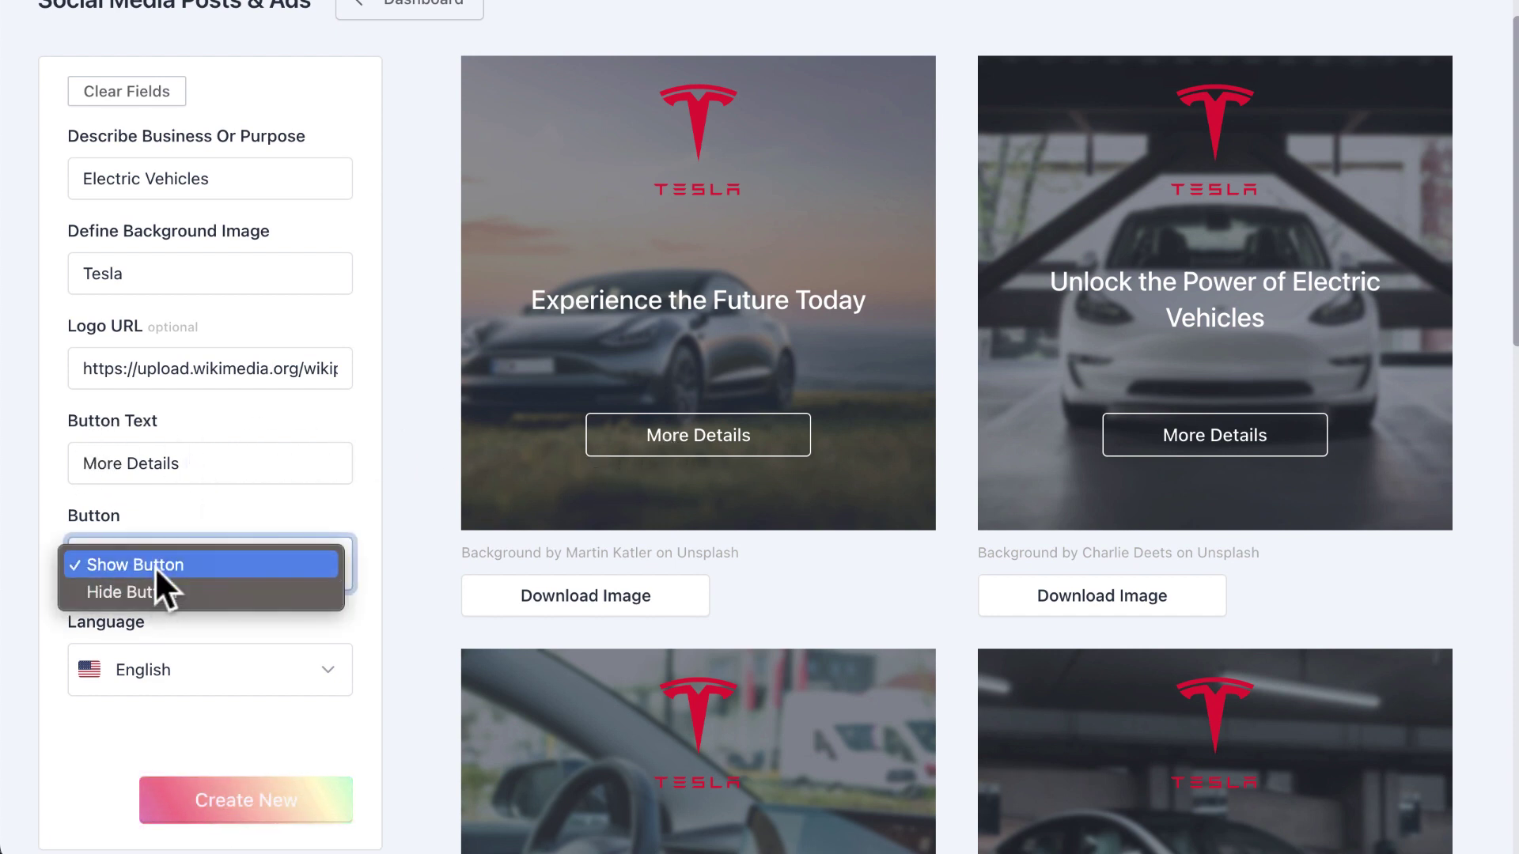
click(143, 600)
click(177, 567)
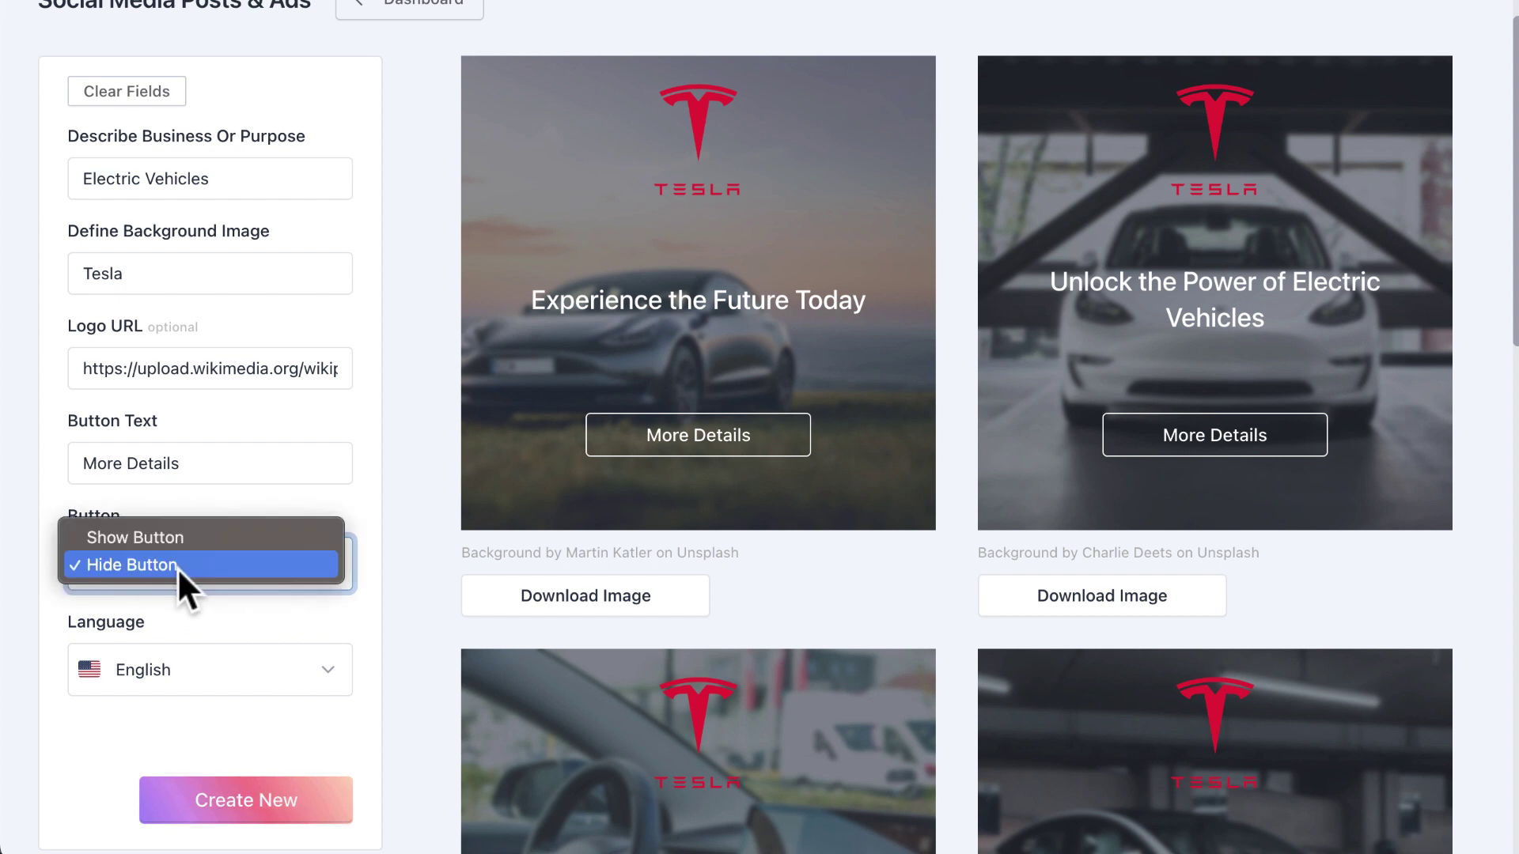
click(170, 541)
scroll(152, 632, down, 2)
Leave the output language on English and clear all the form's text fields
click(152, 589)
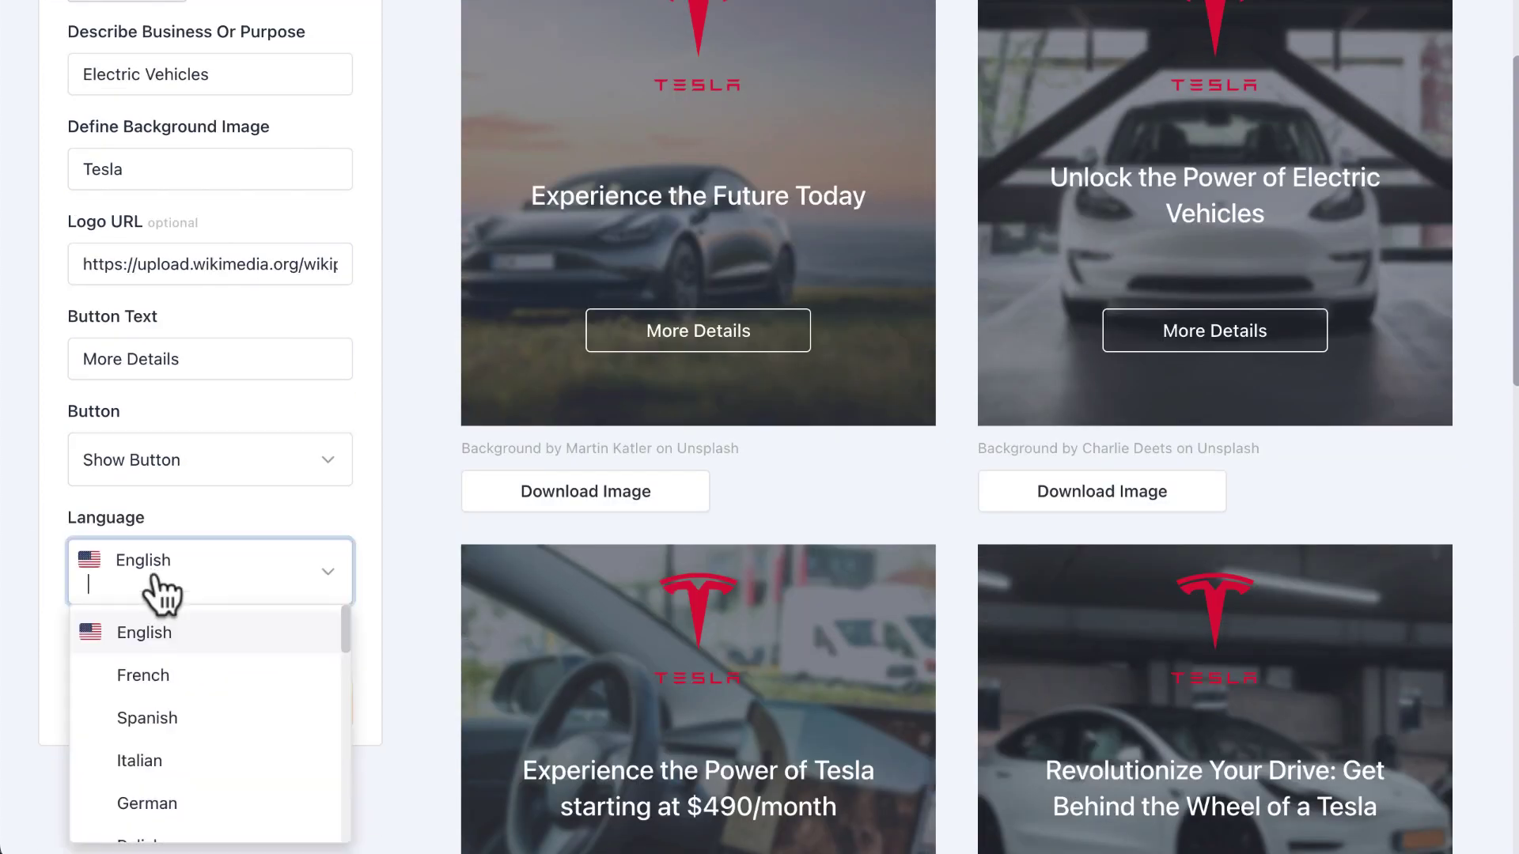
click(36, 645)
scroll(501, 563, up, 2)
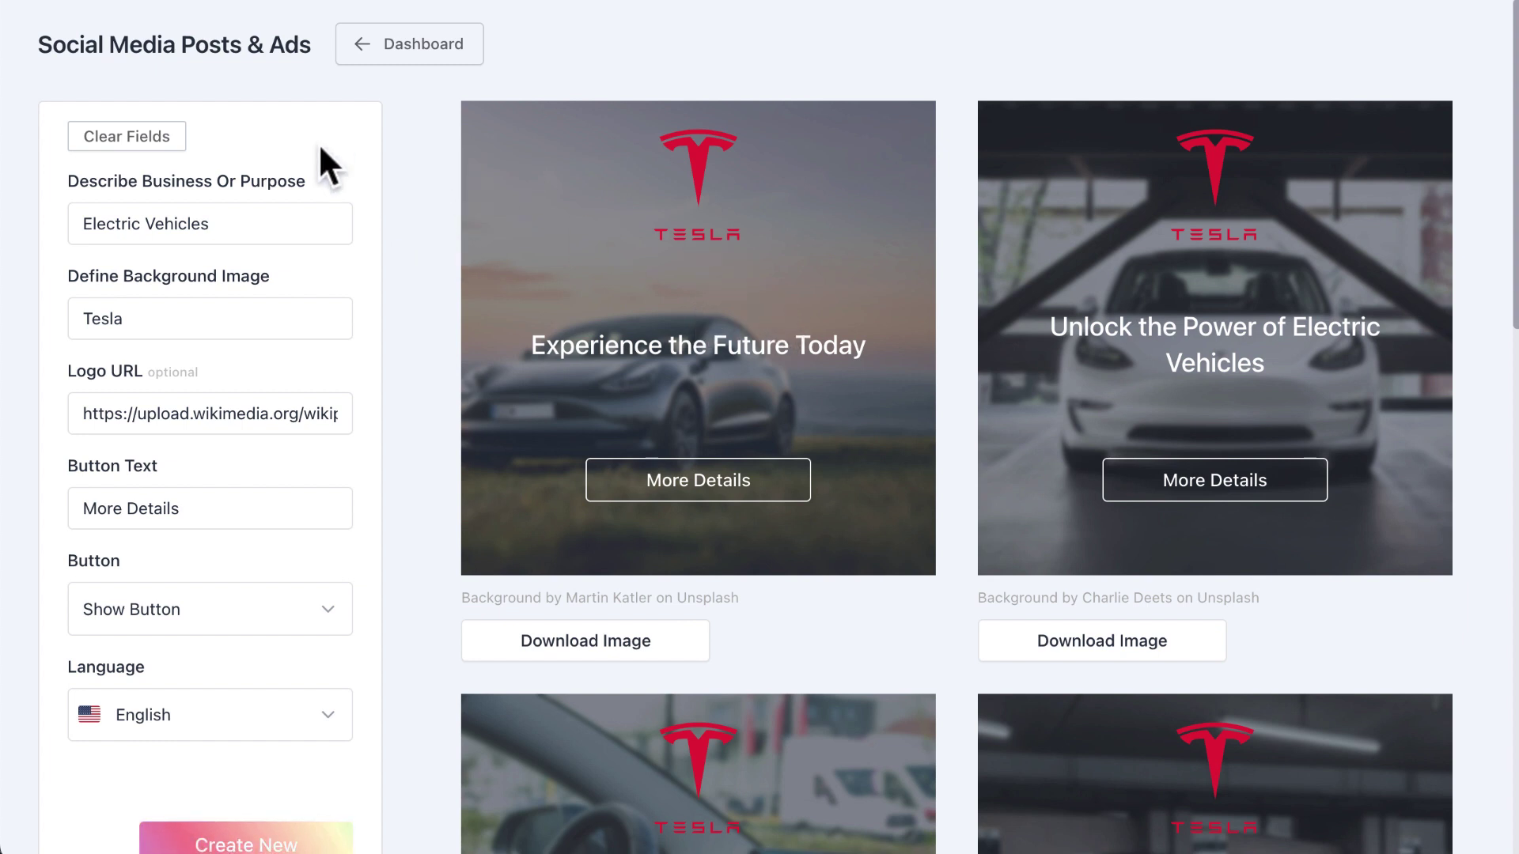
click(176, 136)
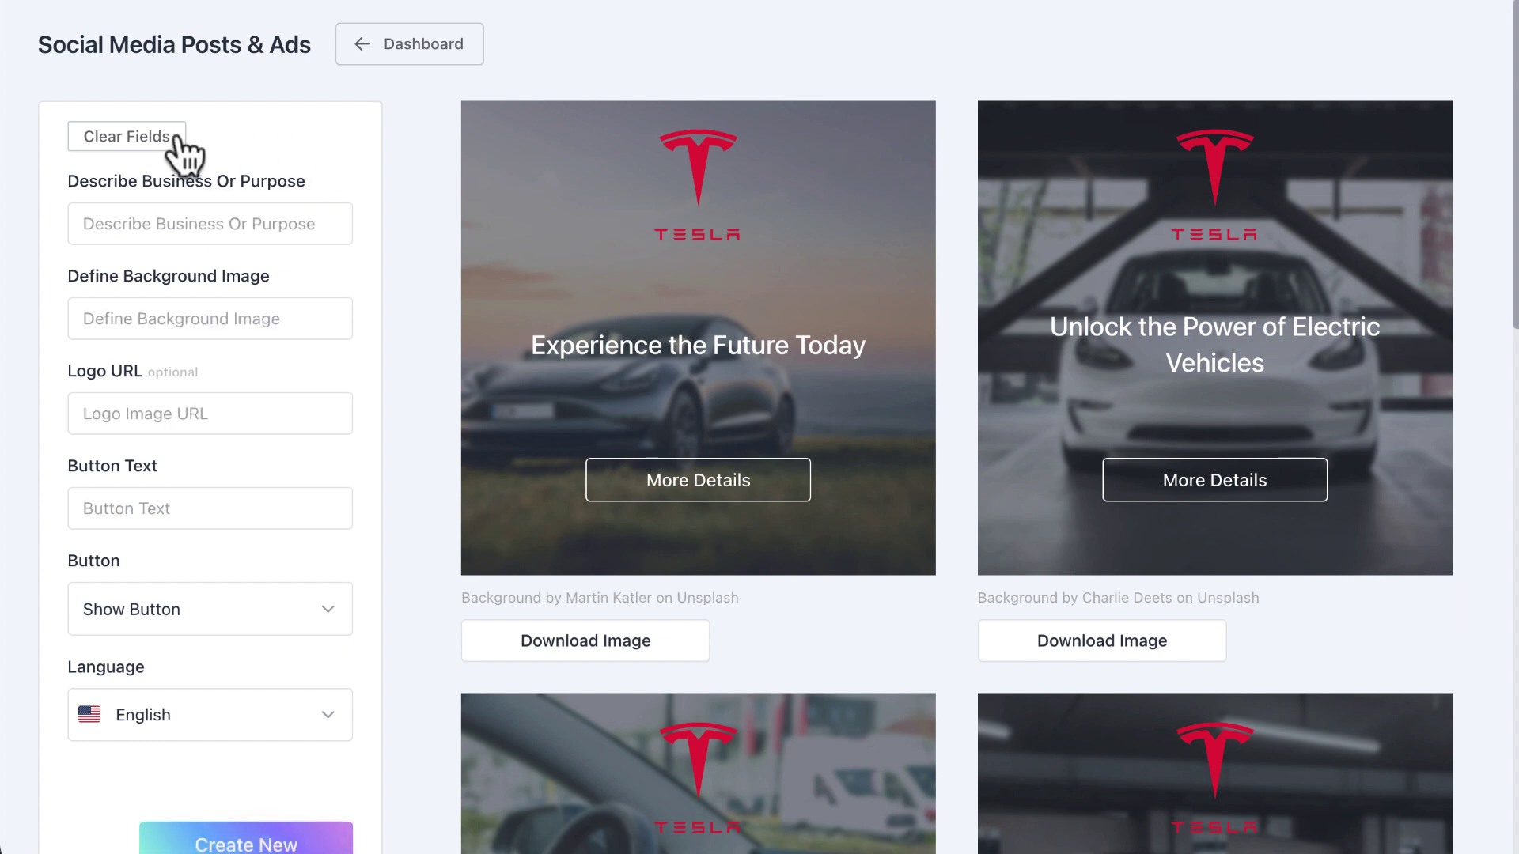
Open the SEO Research & Full-Length Article template from the Dashboard and focus its keyword field
click(23, 3)
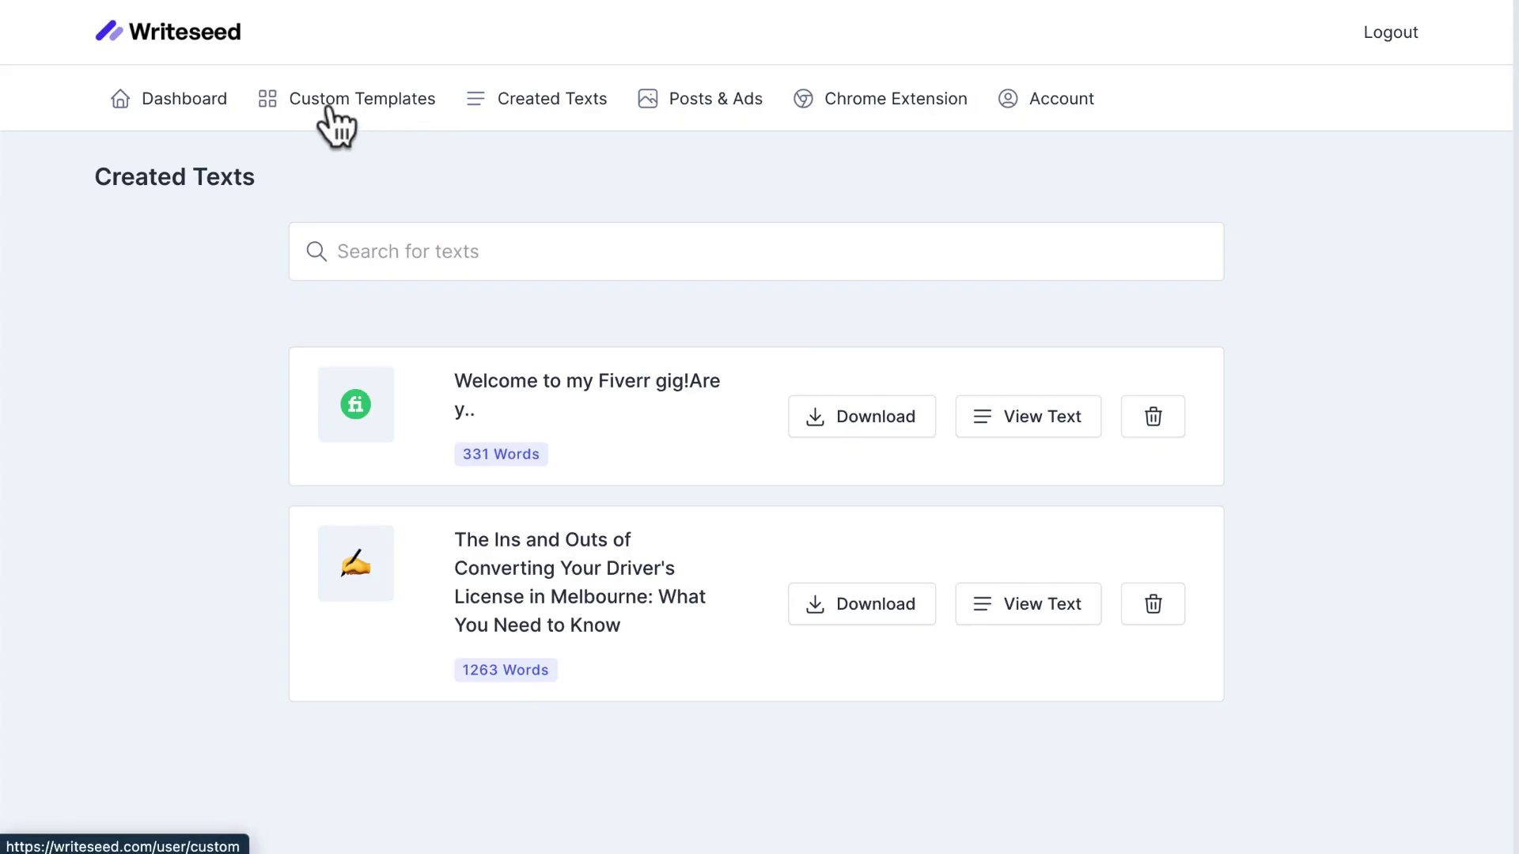
click(187, 104)
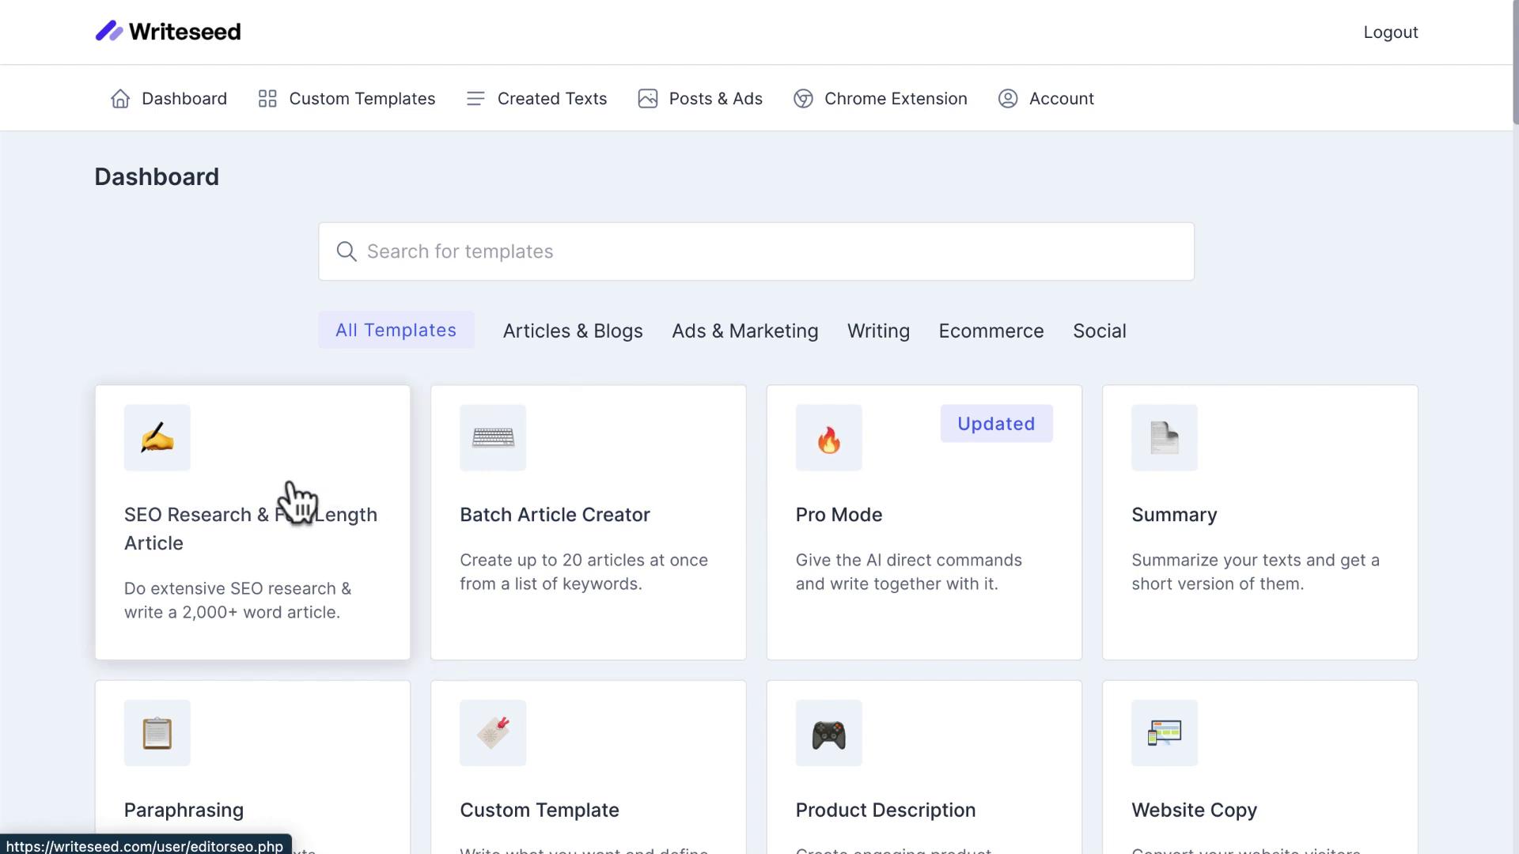
click(261, 586)
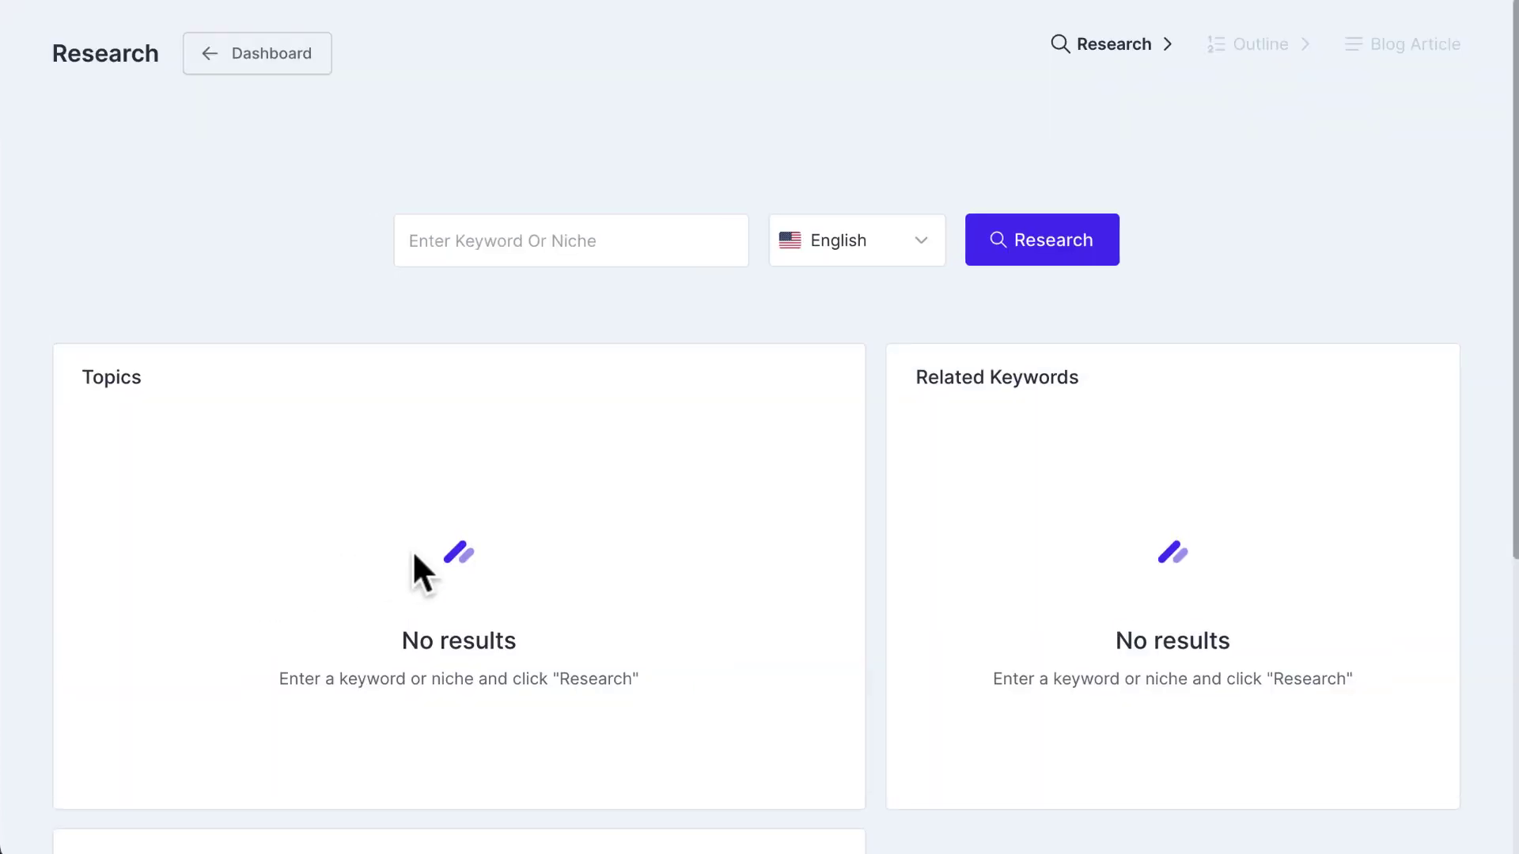
scroll(776, 447, down, 5)
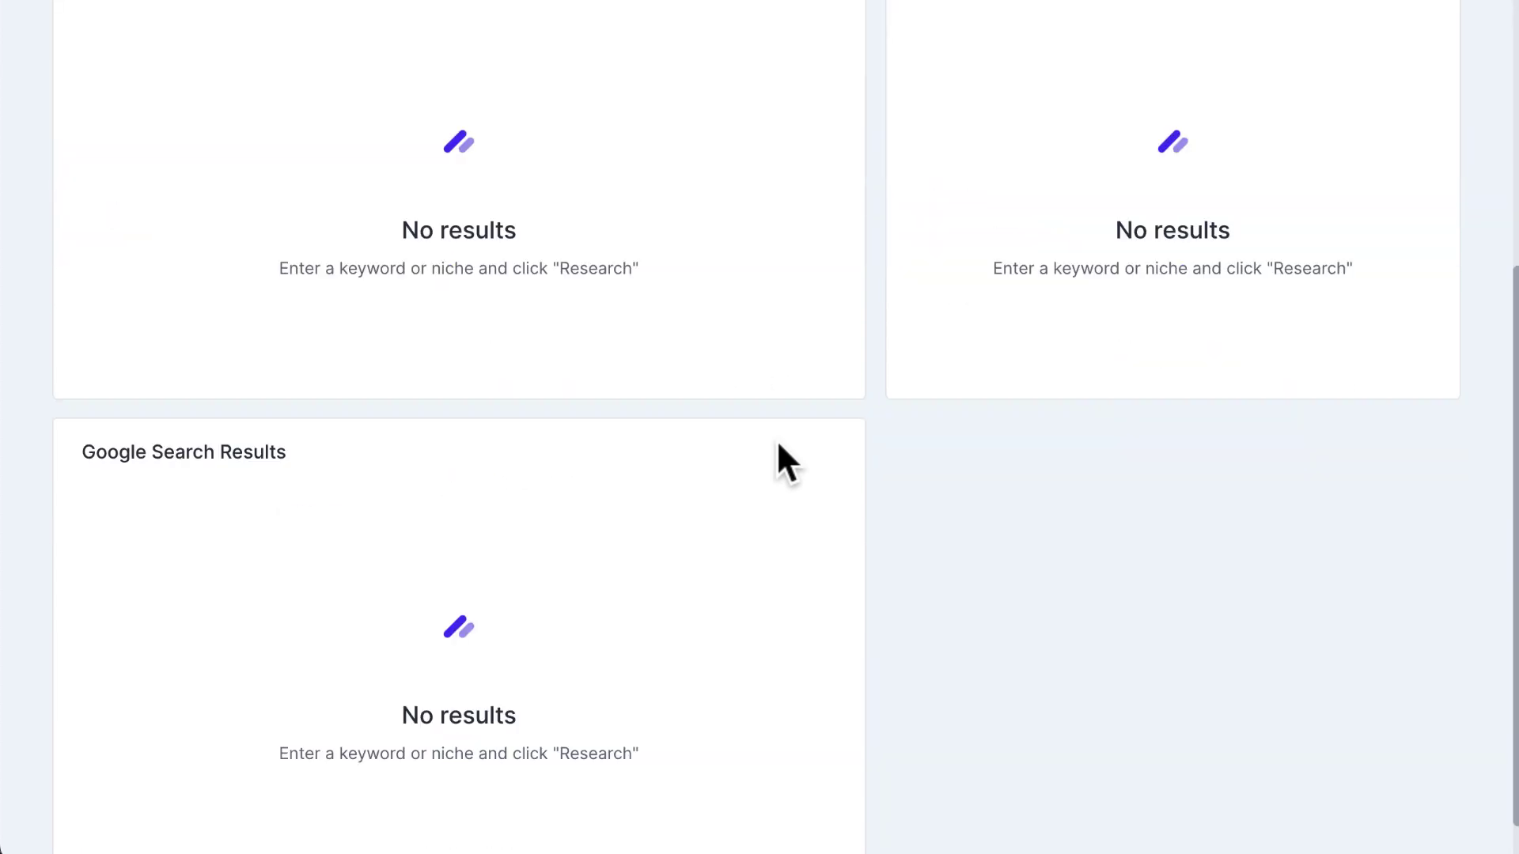
scroll(776, 439, up, 5)
click(548, 252)
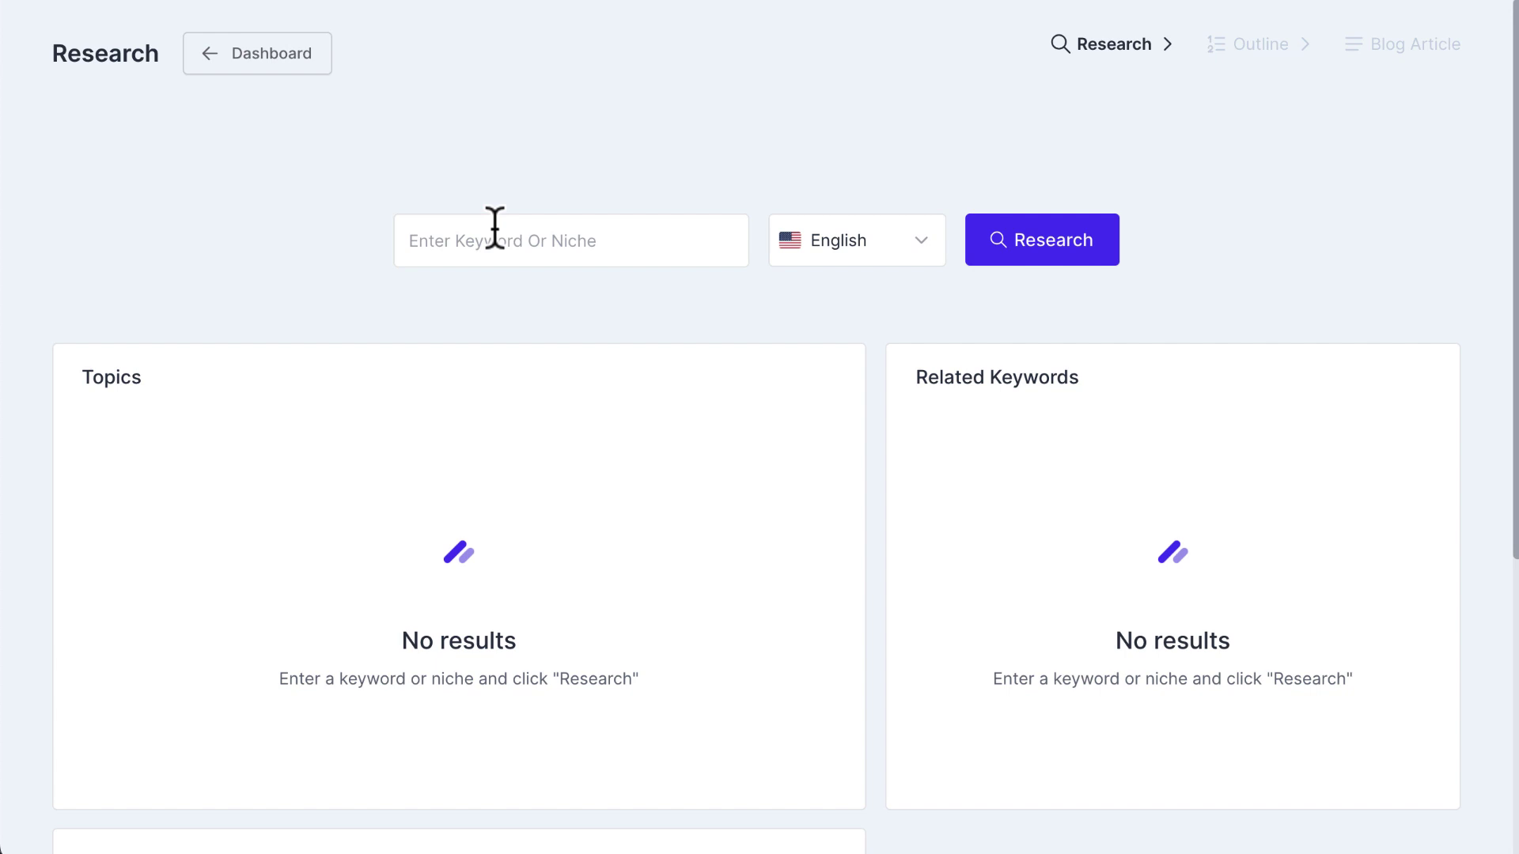
Enter the keyword 'how to make mony with a pressure washer' and run Research in English
click(495, 228)
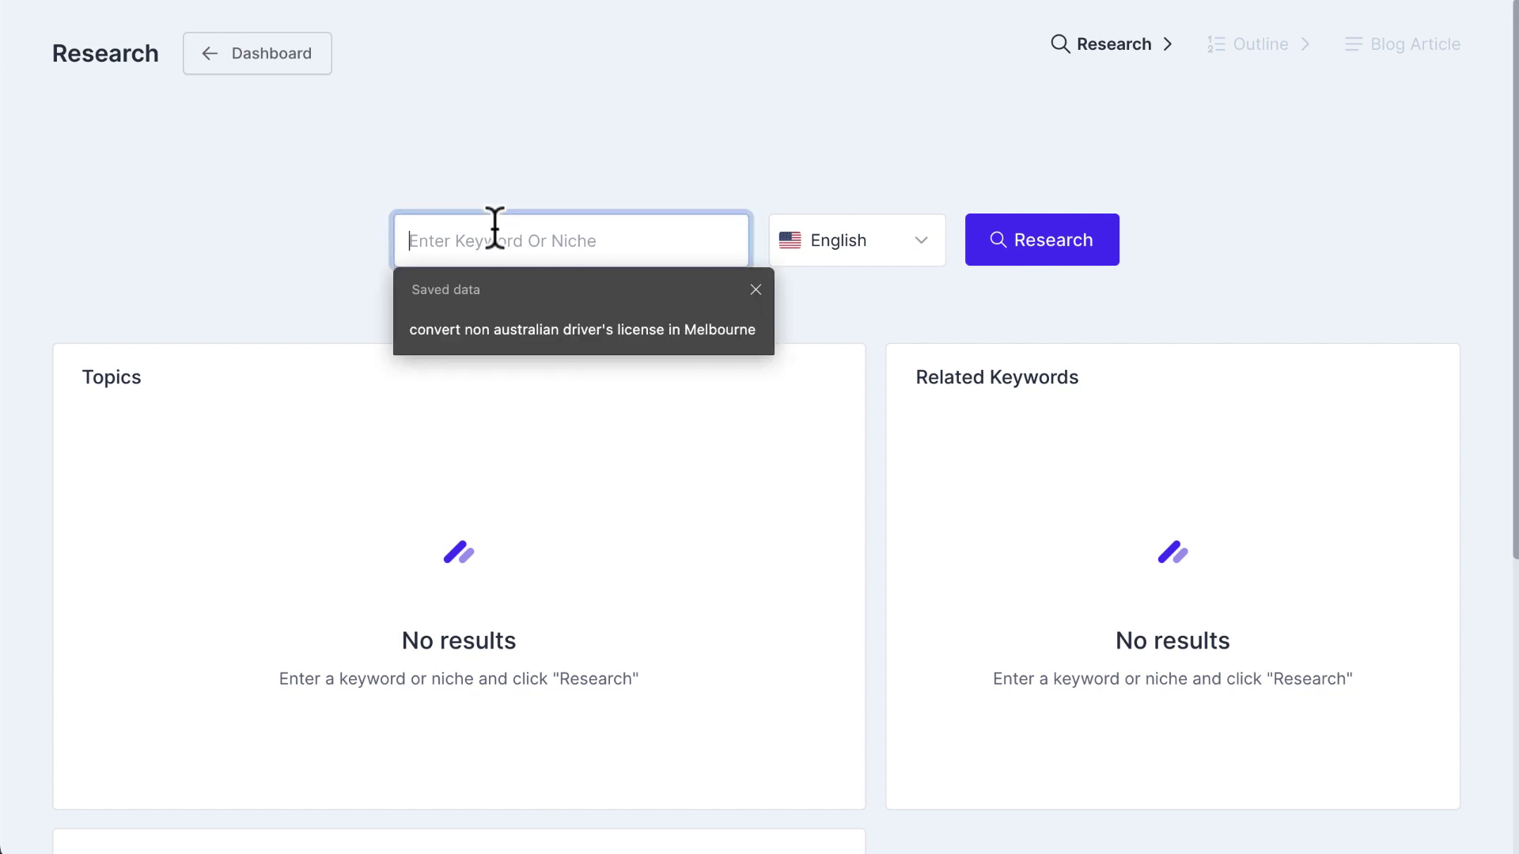
text(how to maske mony with a pressure ws)
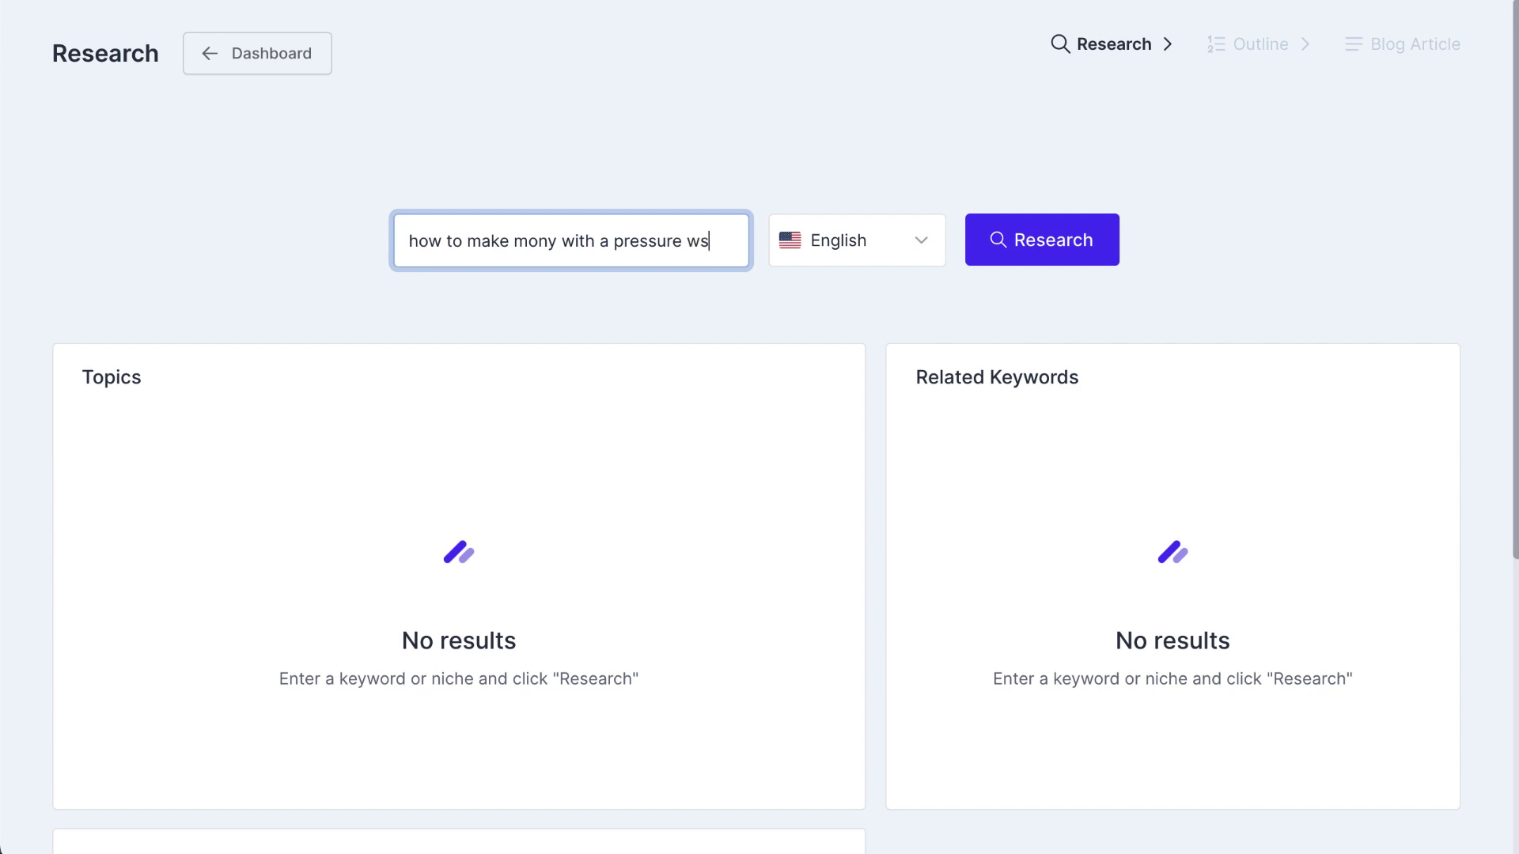
key(BackSpace)
text(ashwee)
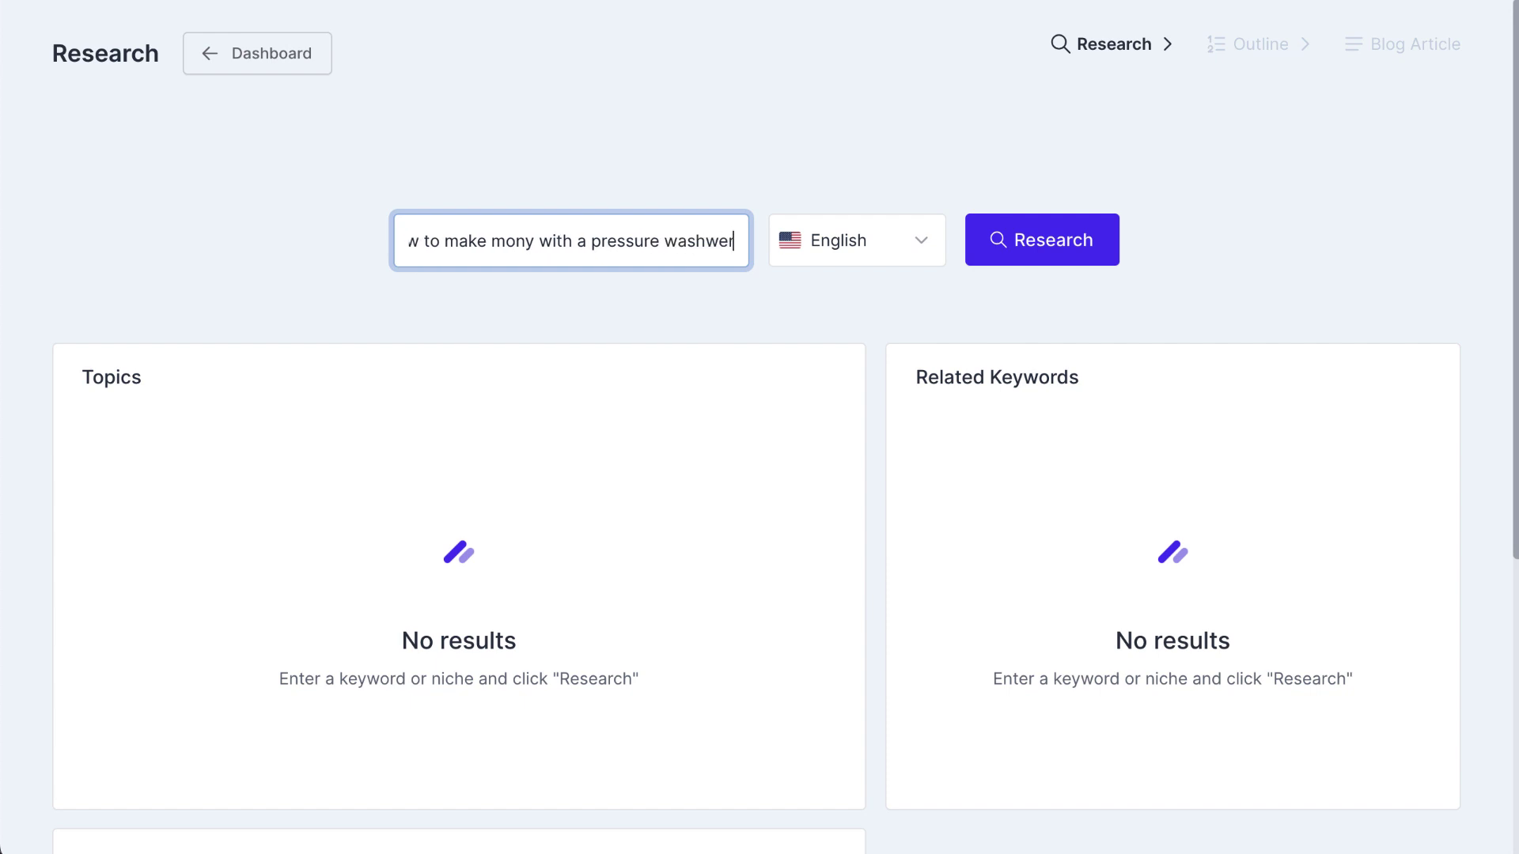
key(BackSpace)
text(r)
key(BackSpace)
key(BackSpace)
key(BackSpace)
text(er)
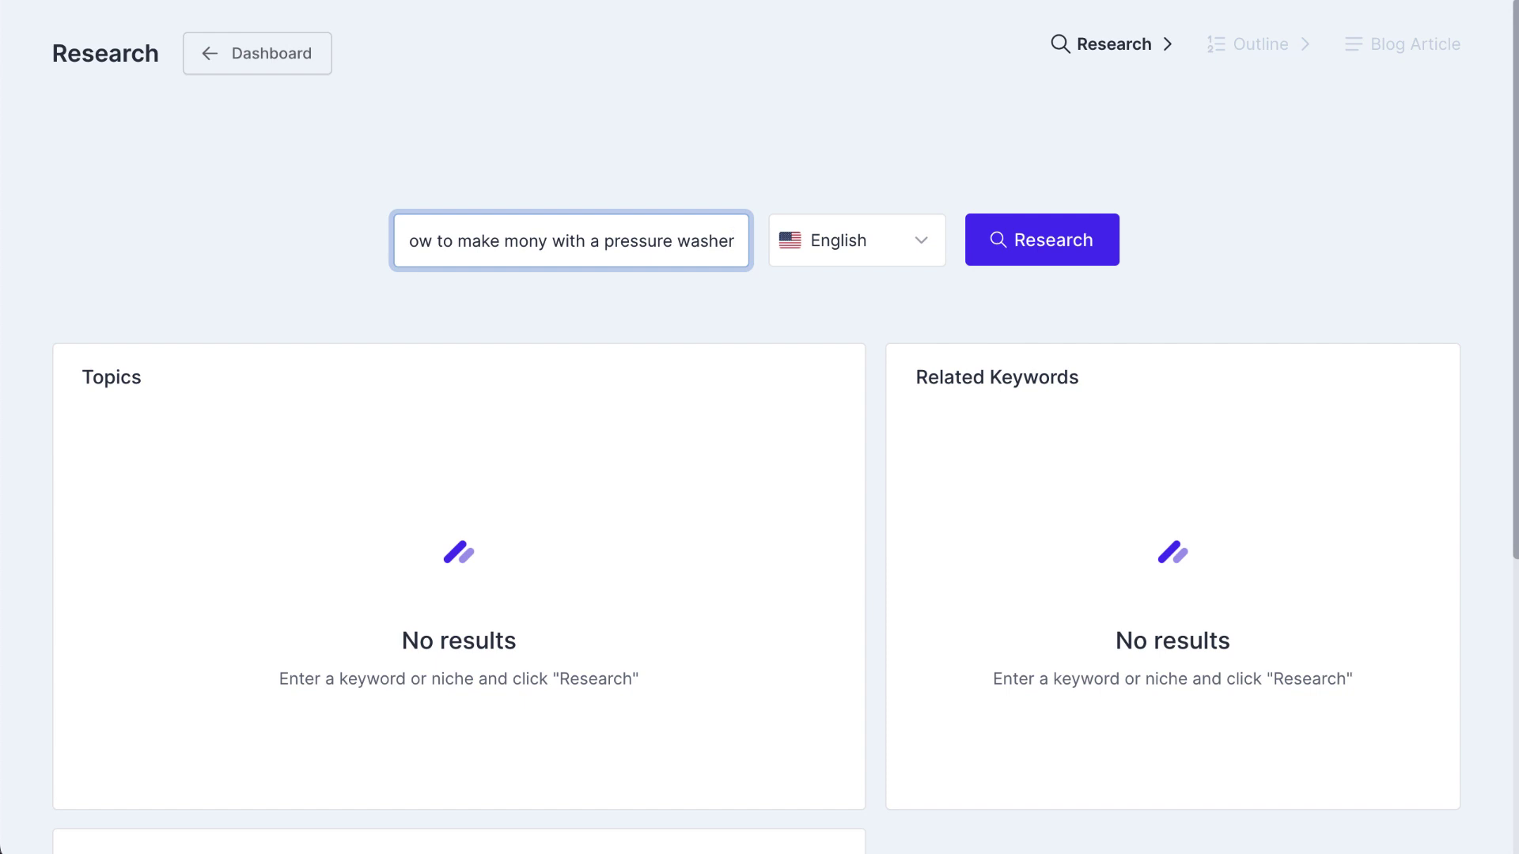
click(862, 240)
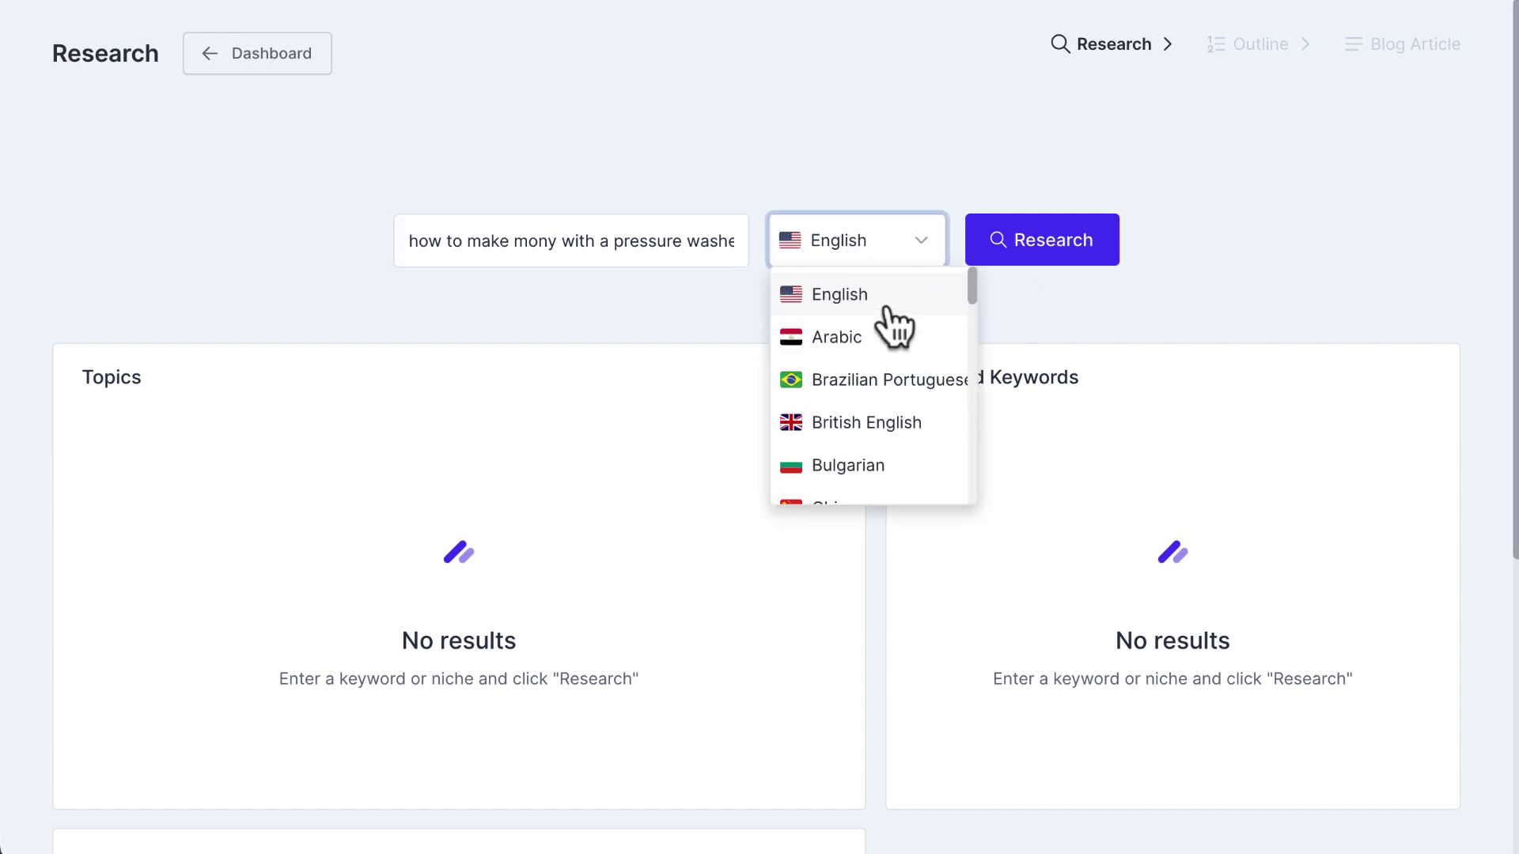
click(1017, 257)
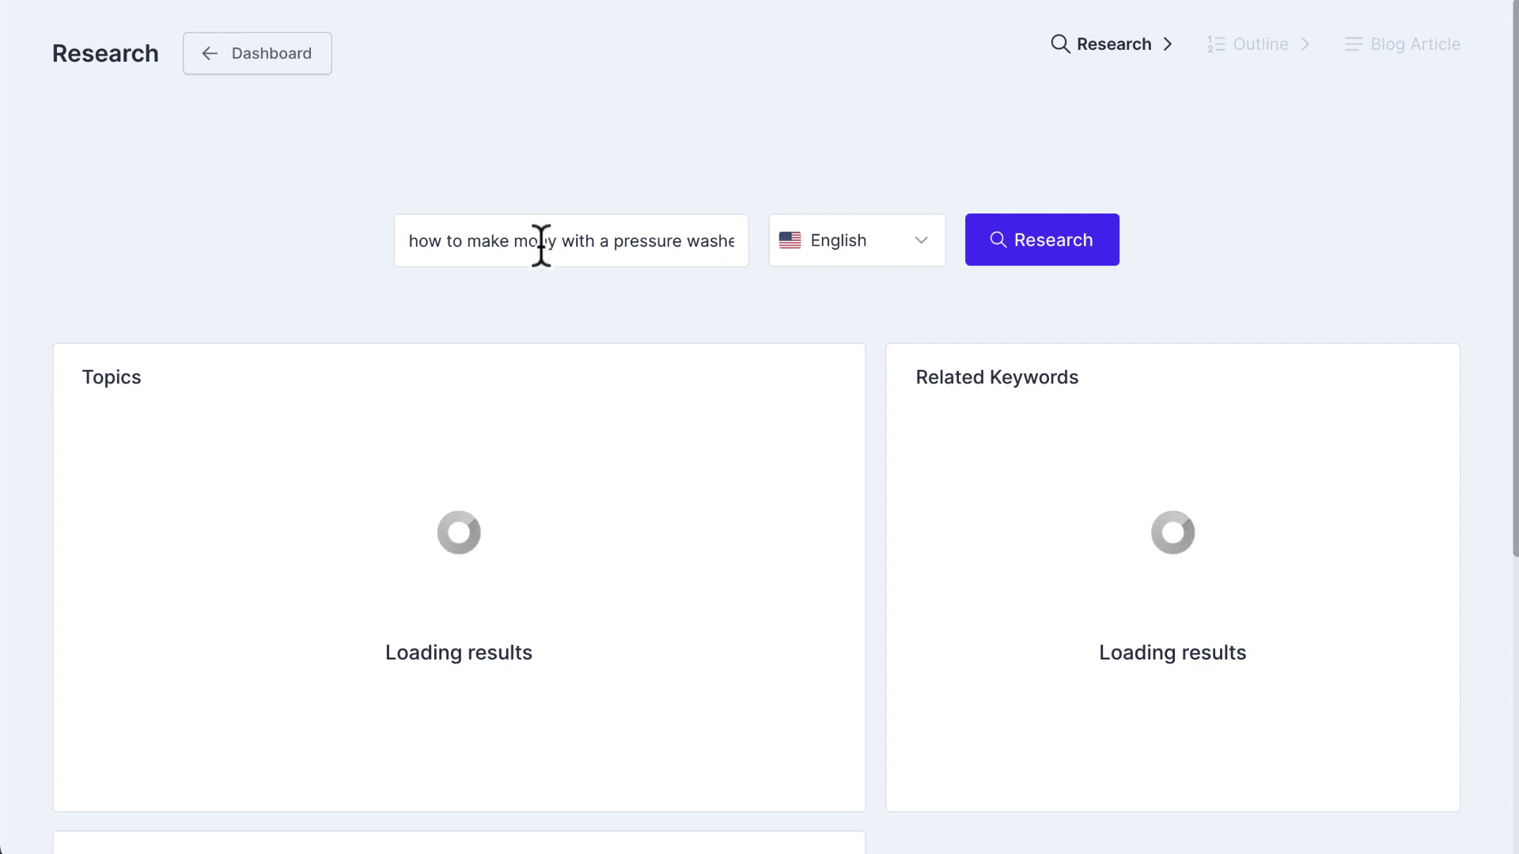
Correct 'mony' to 'money' in the keyword and look over the suggested topics
click(645, 221)
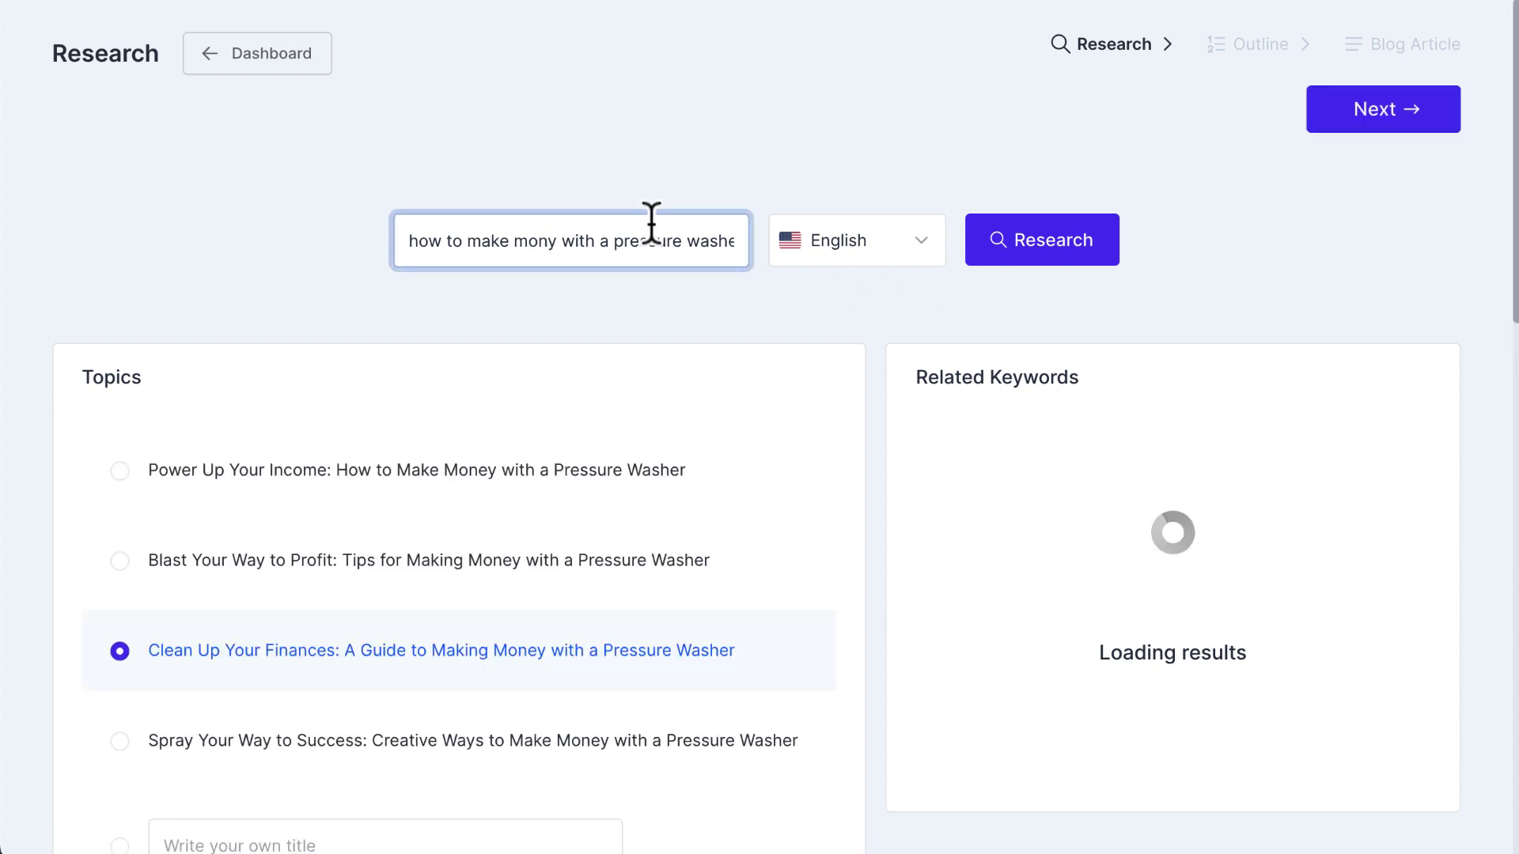
text(e)
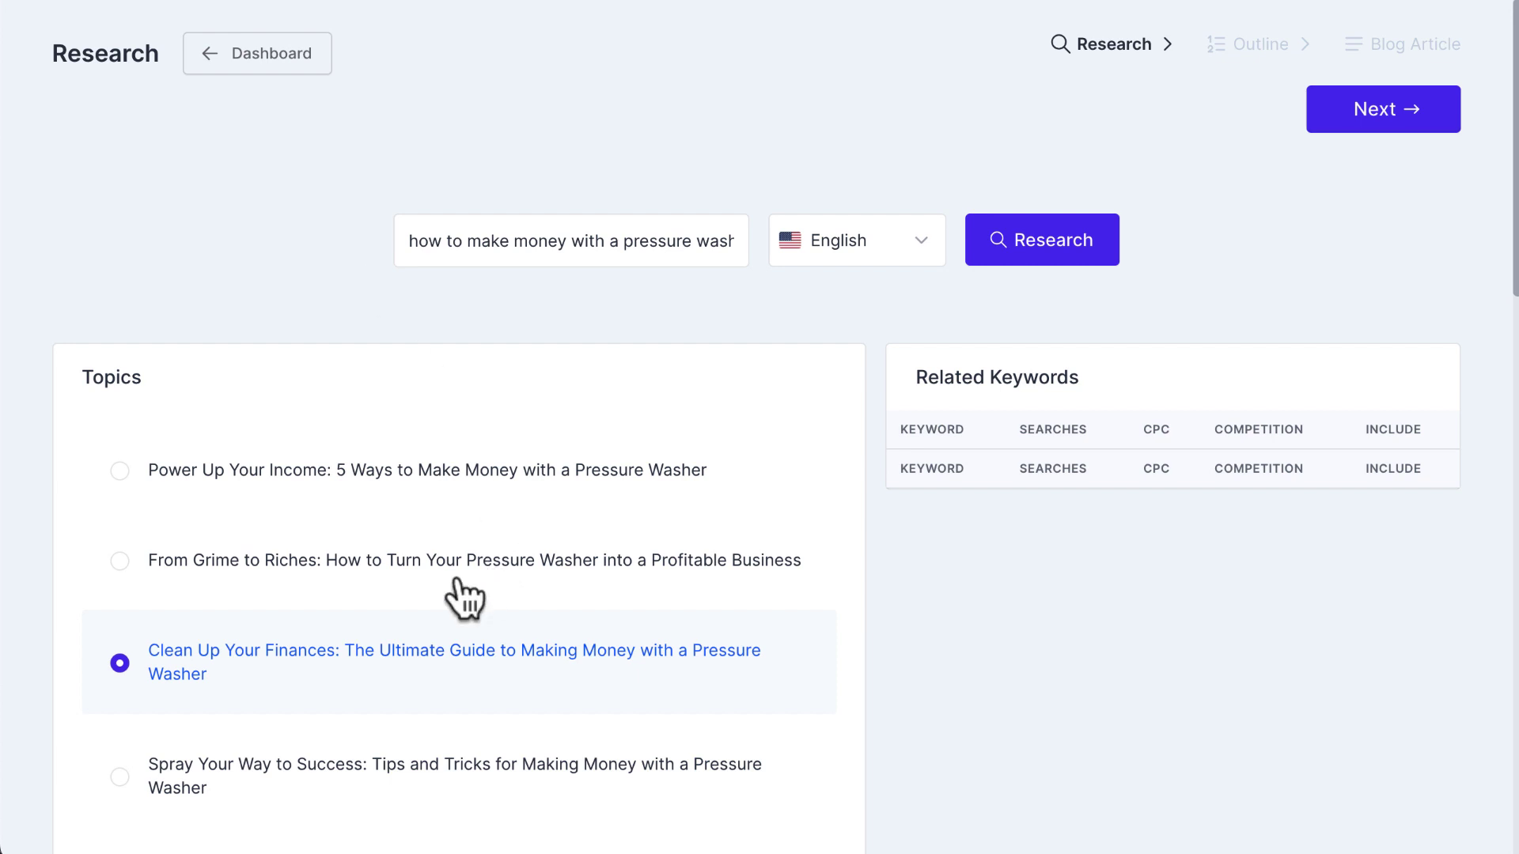
scroll(251, 332, down, 1)
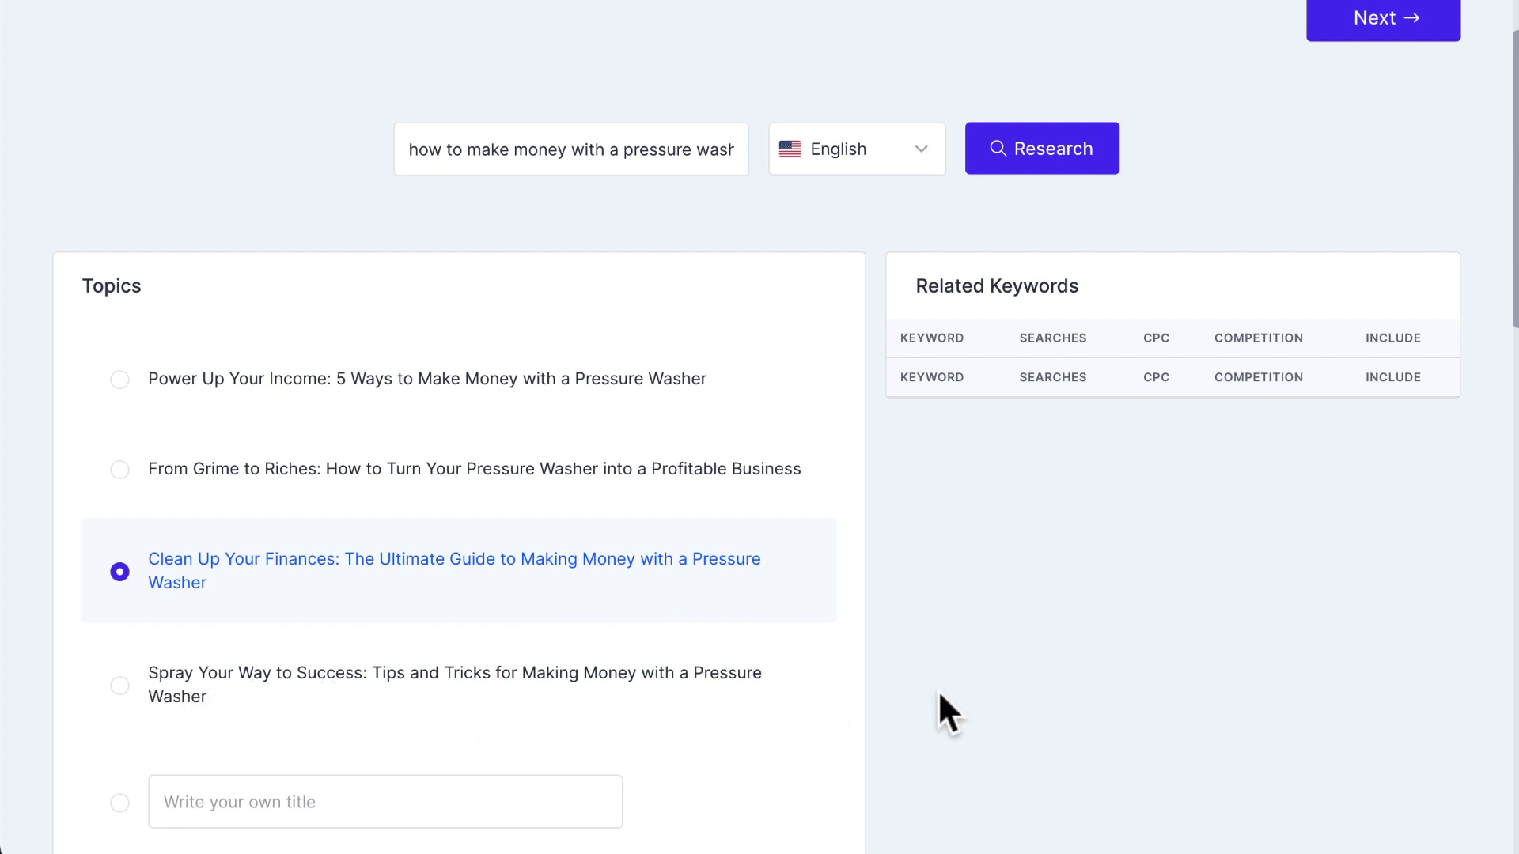
scroll(937, 690, down, 3)
scroll(938, 690, up, 4)
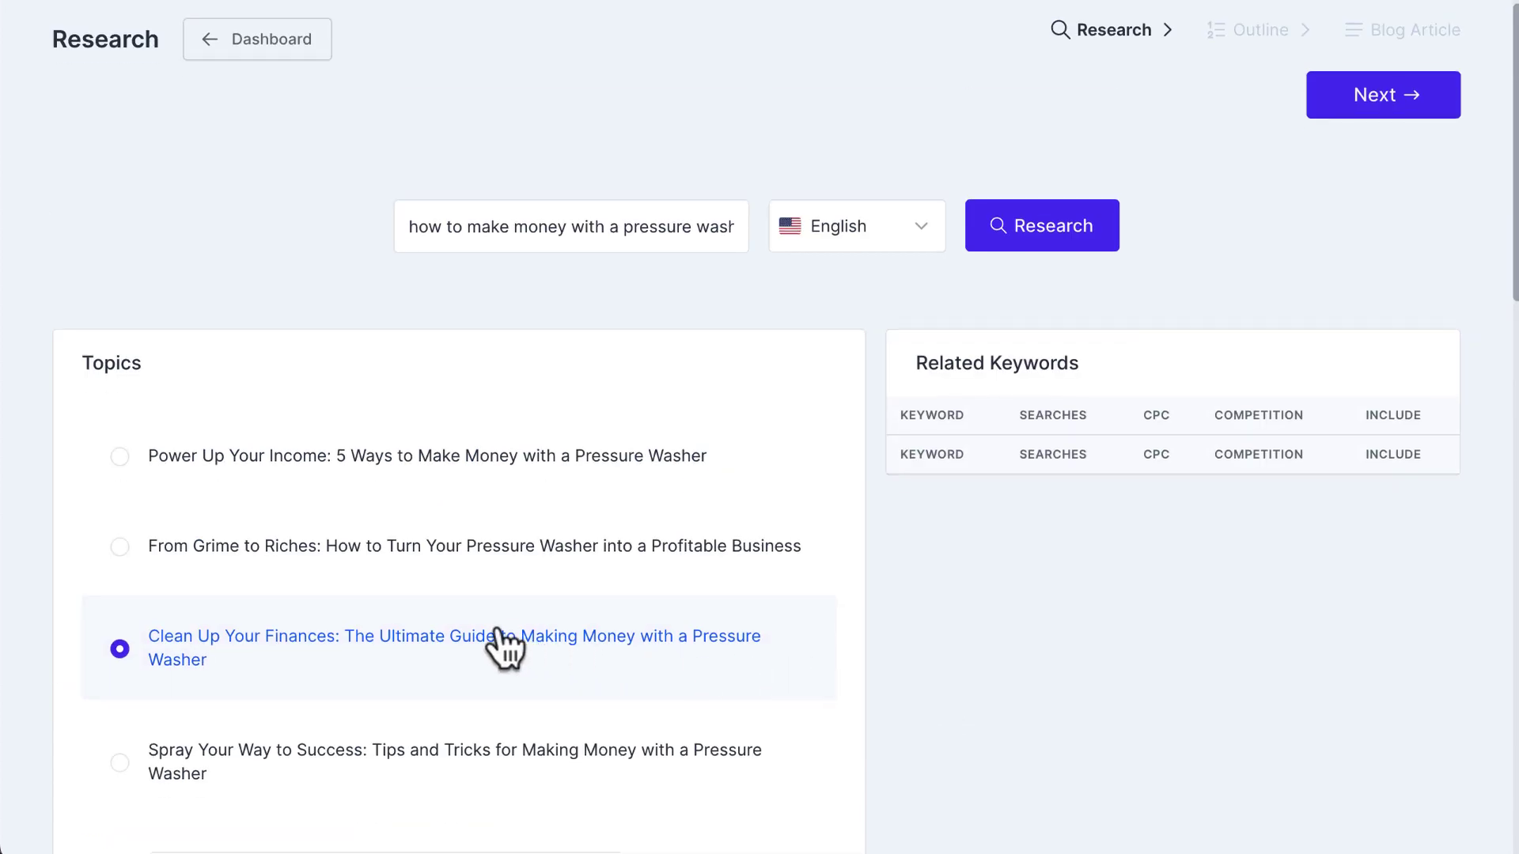
Select the 'Power Up Your Income' topic, review Google Search Results, and continue
click(357, 481)
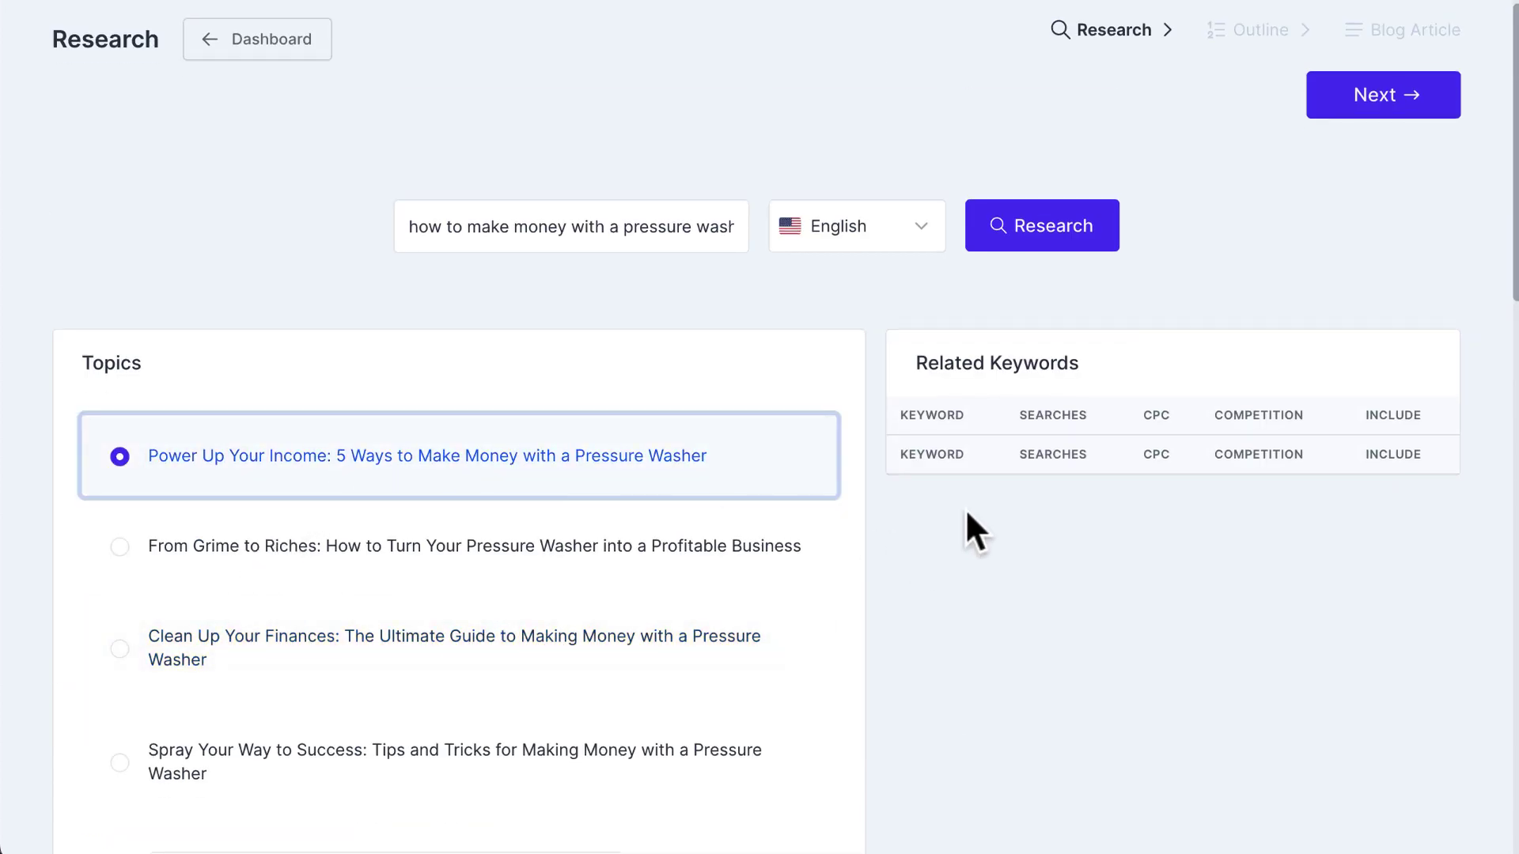
click(1213, 583)
scroll(999, 505, down, 8)
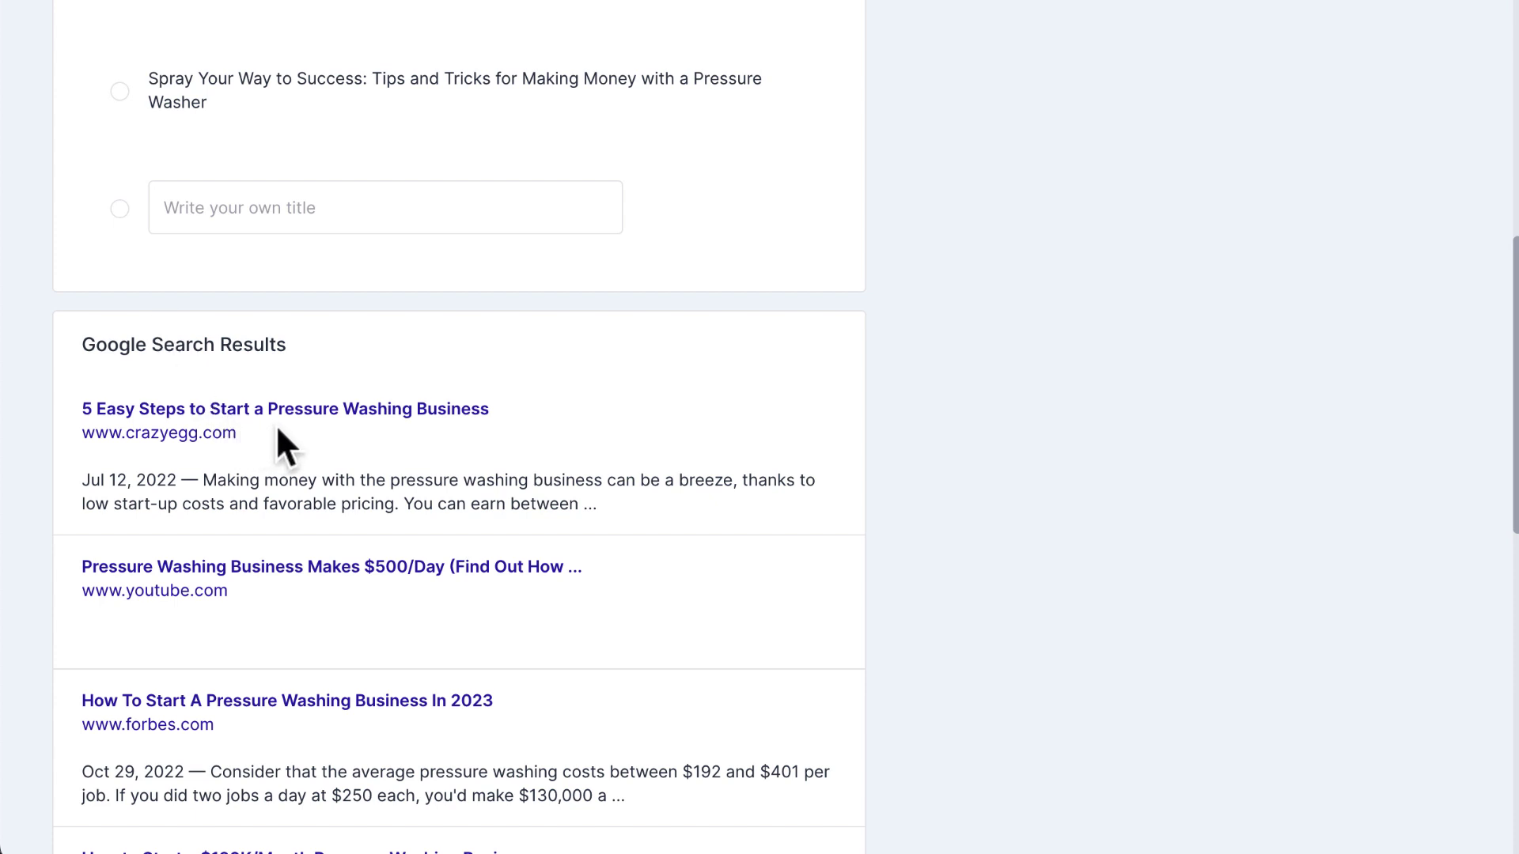
scroll(767, 506, down, 12)
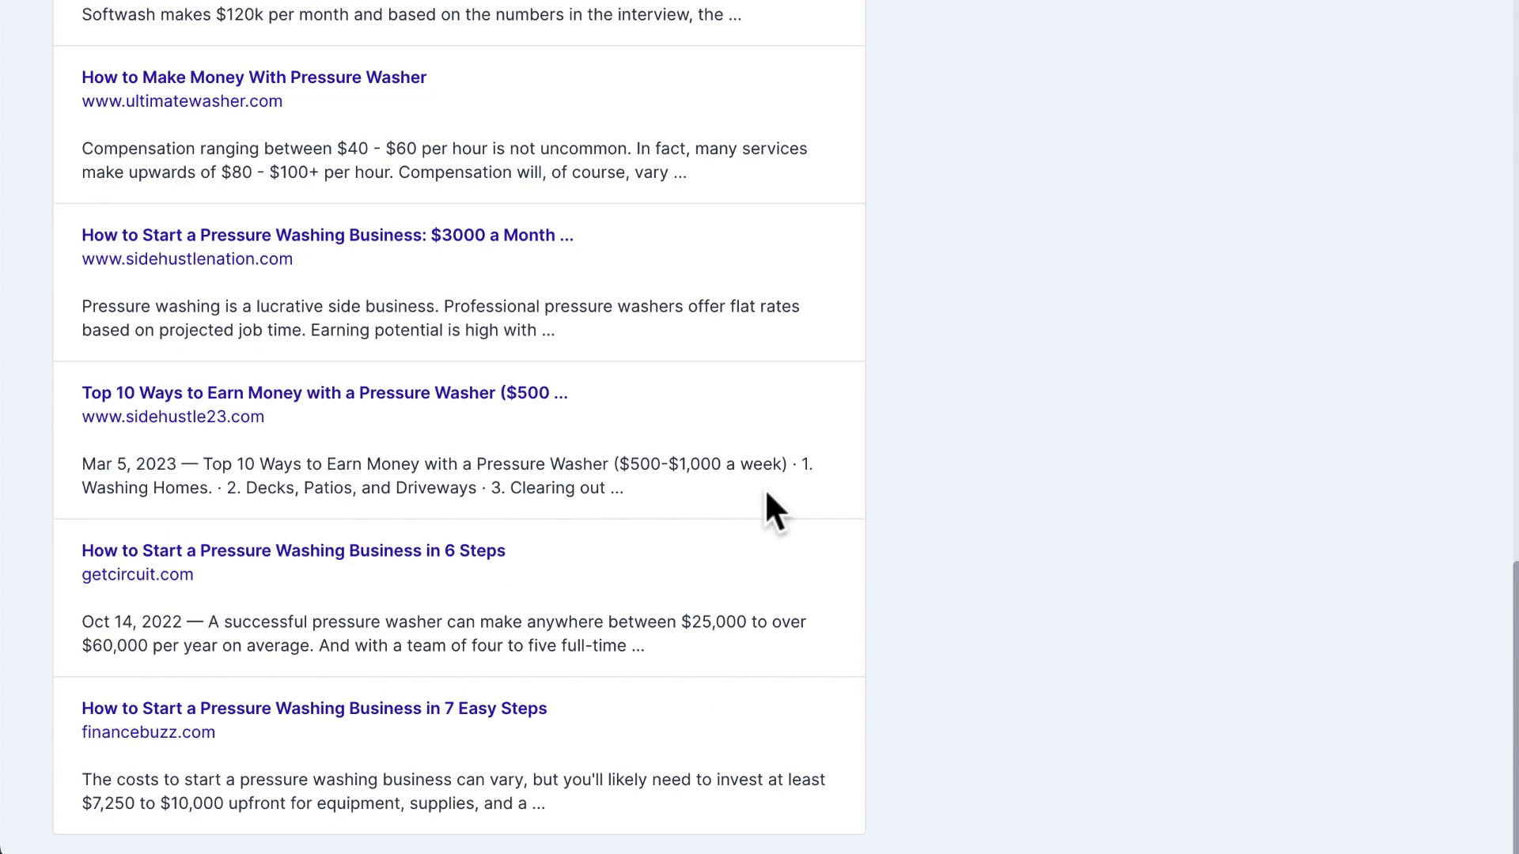
scroll(766, 496, up, 20)
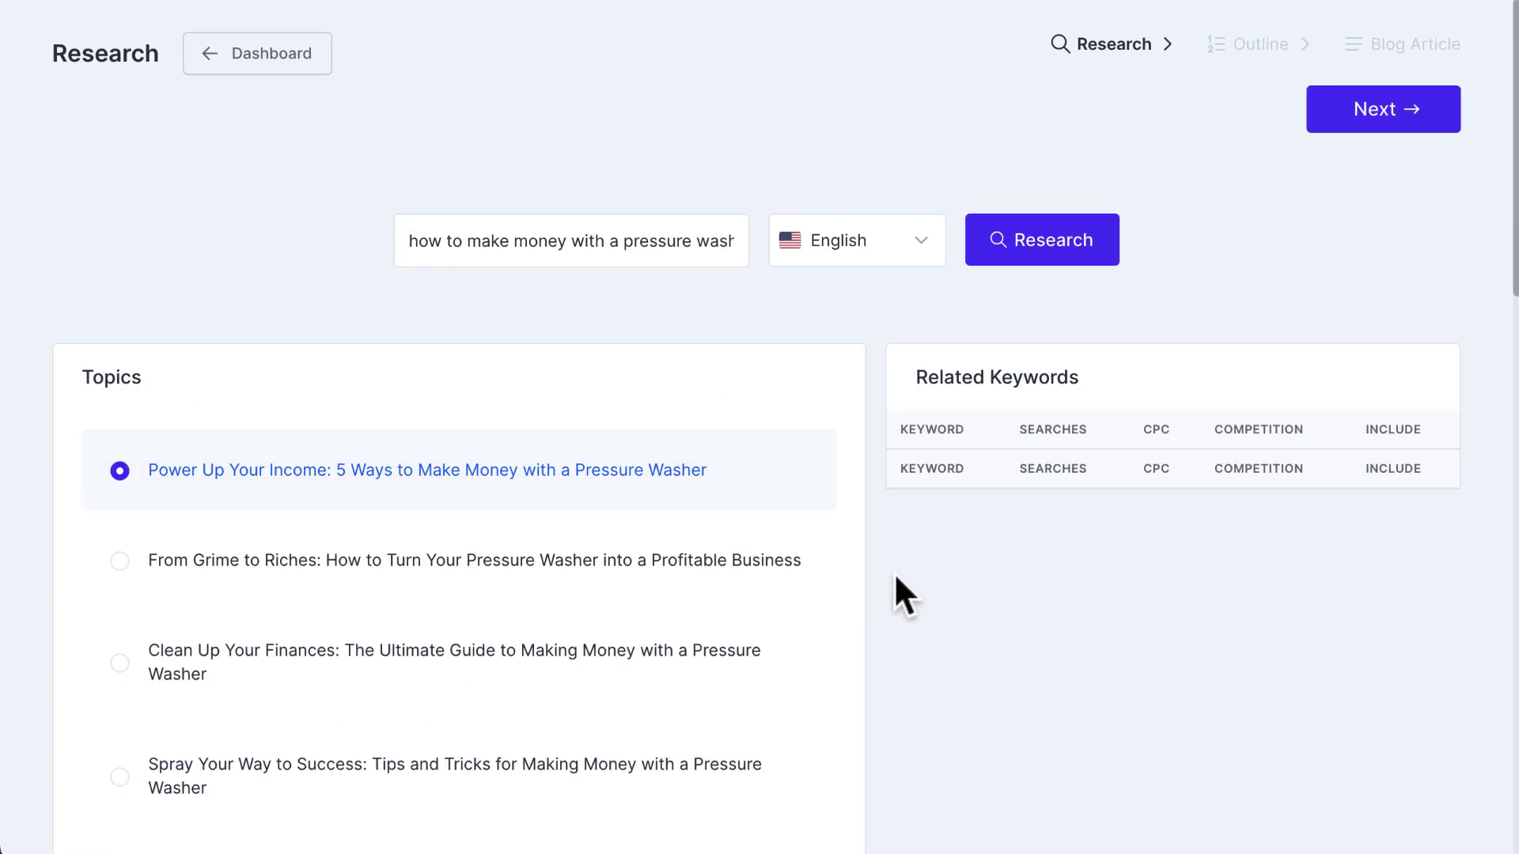
click(1374, 129)
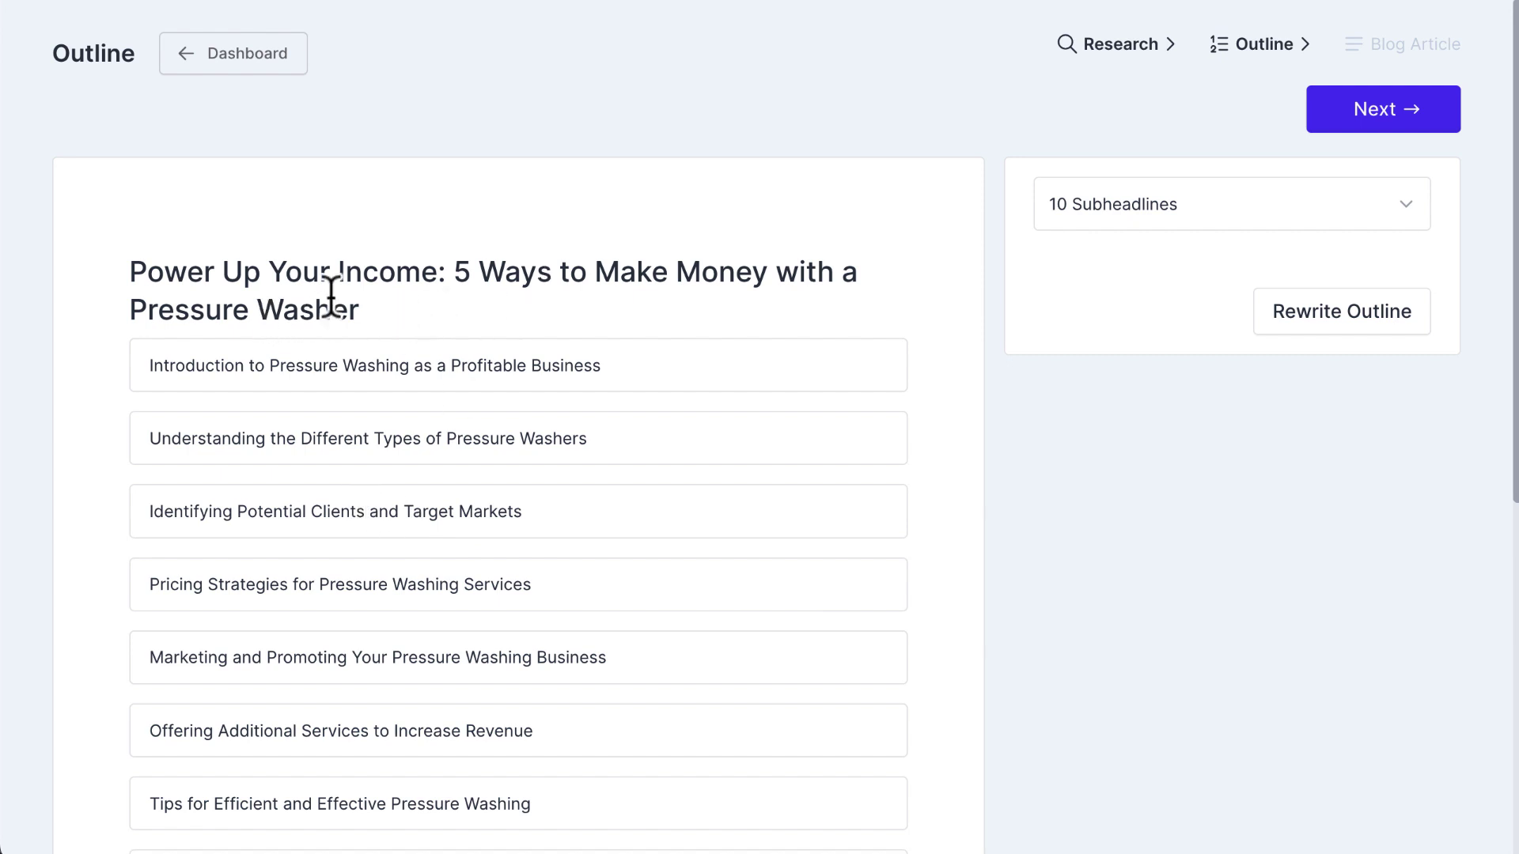
Set the outline to 8 subheadlines
click(1068, 225)
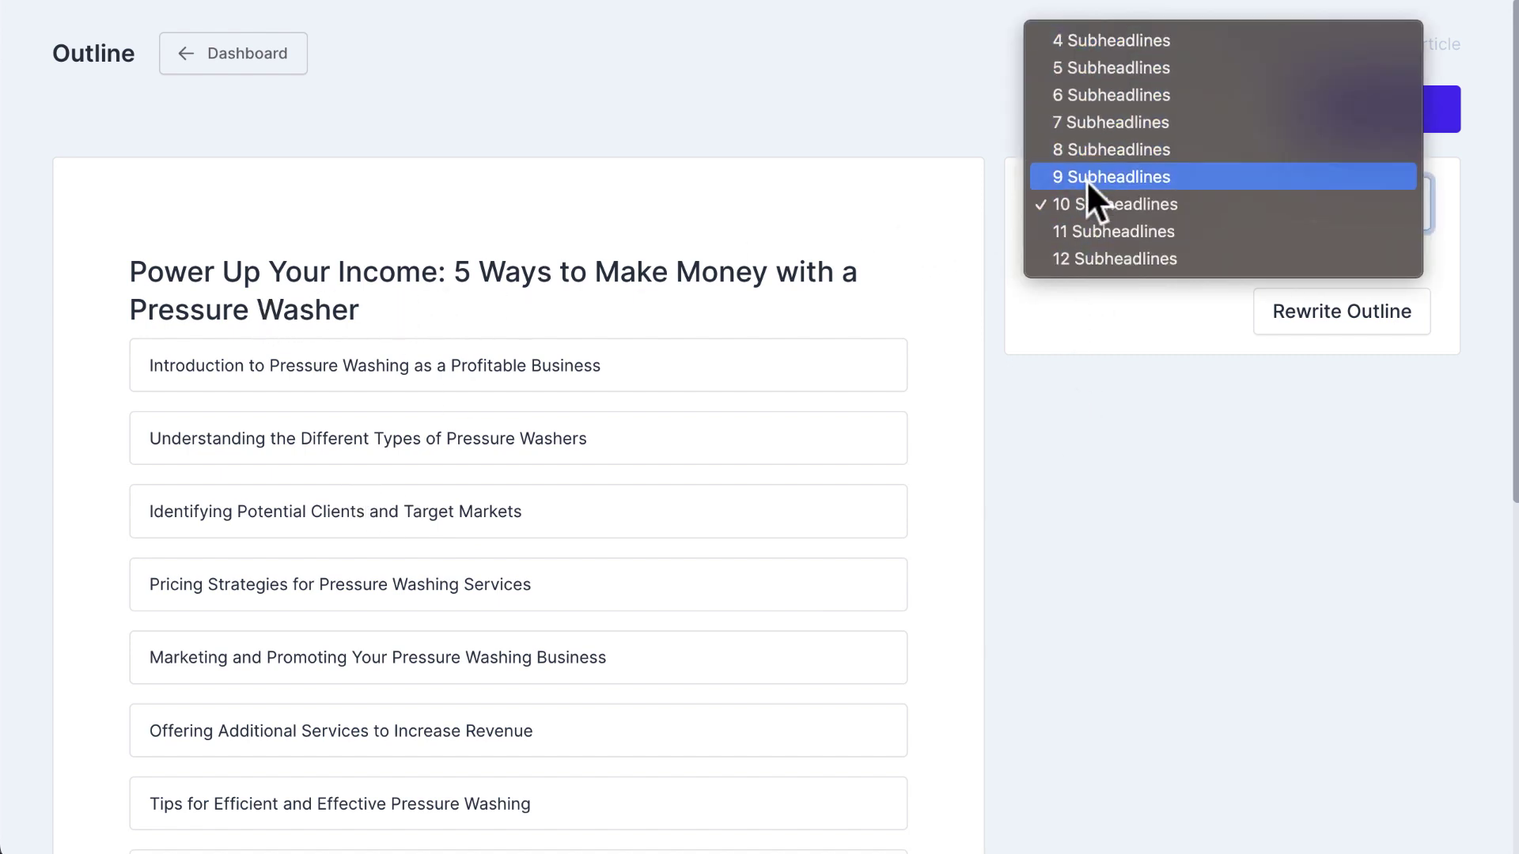
click(1079, 150)
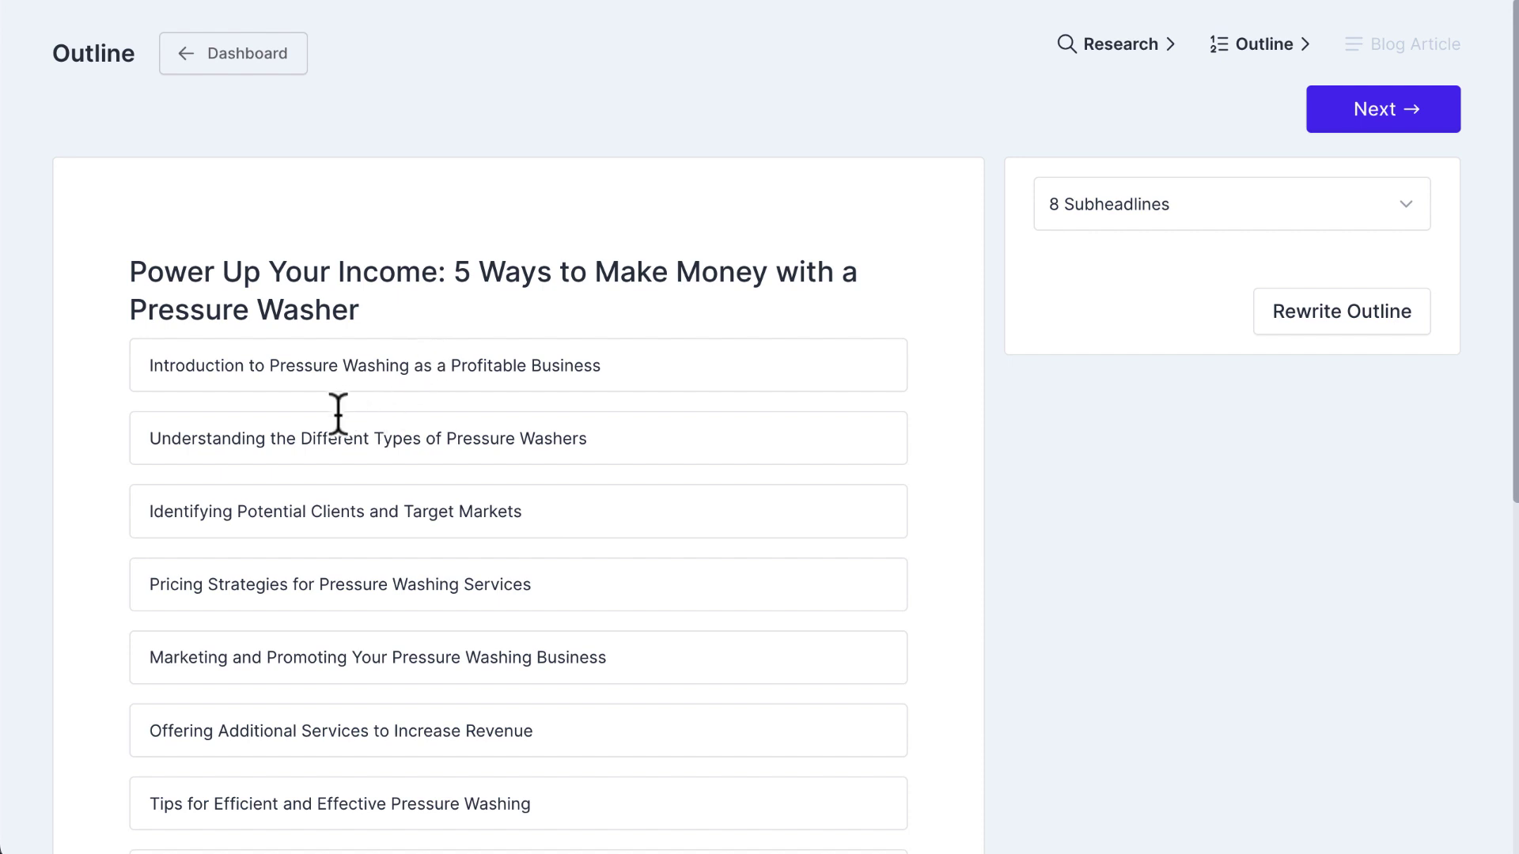
scroll(377, 451, down, 2)
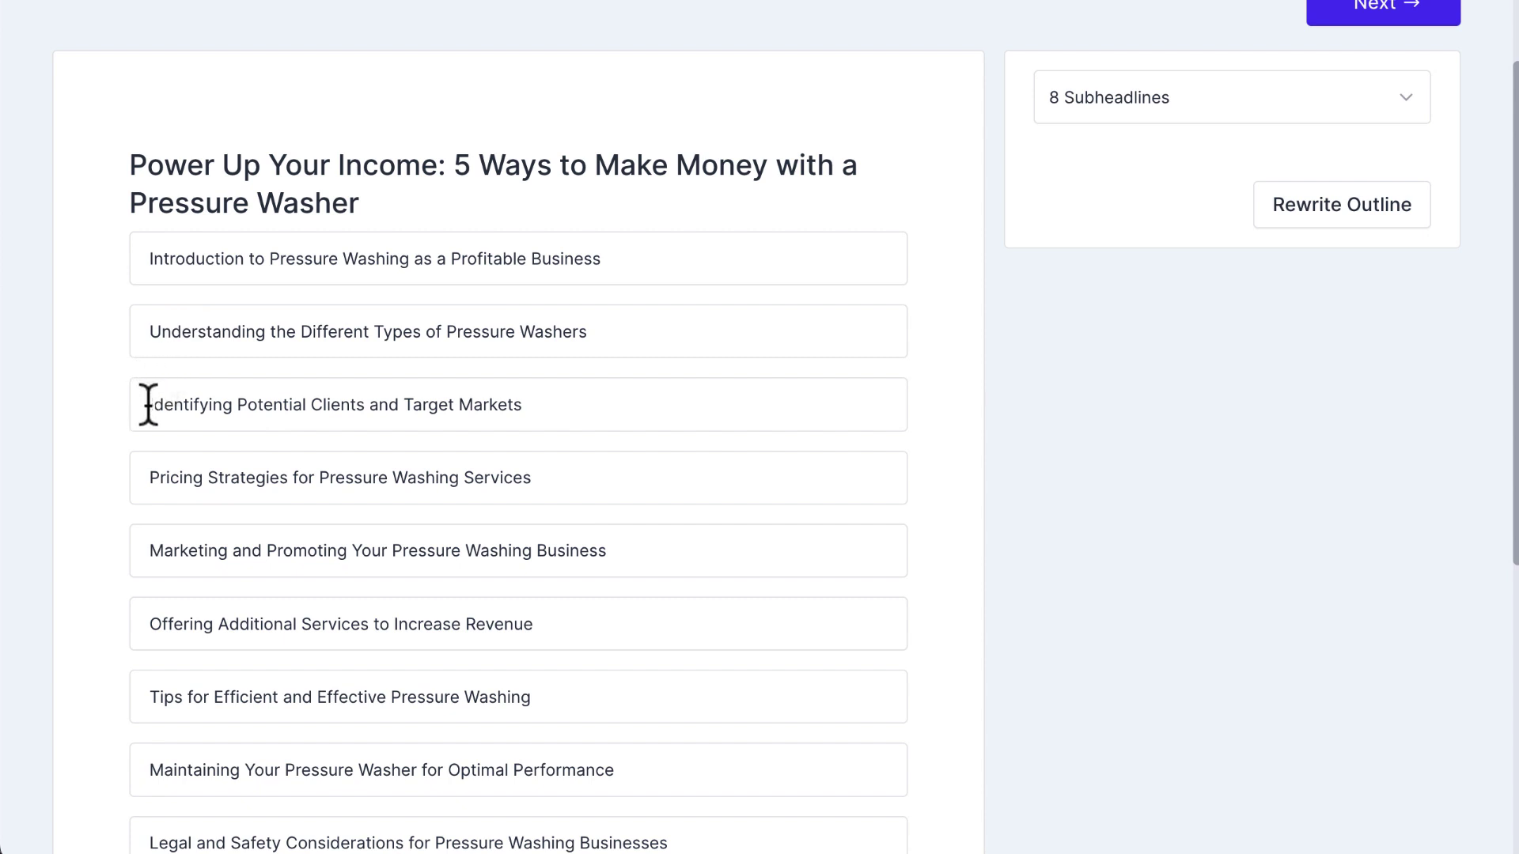
Review the outline's third subheadline, then generate the blog article from it
drag(150, 412, 559, 414)
click(559, 414)
scroll(724, 498, down, 5)
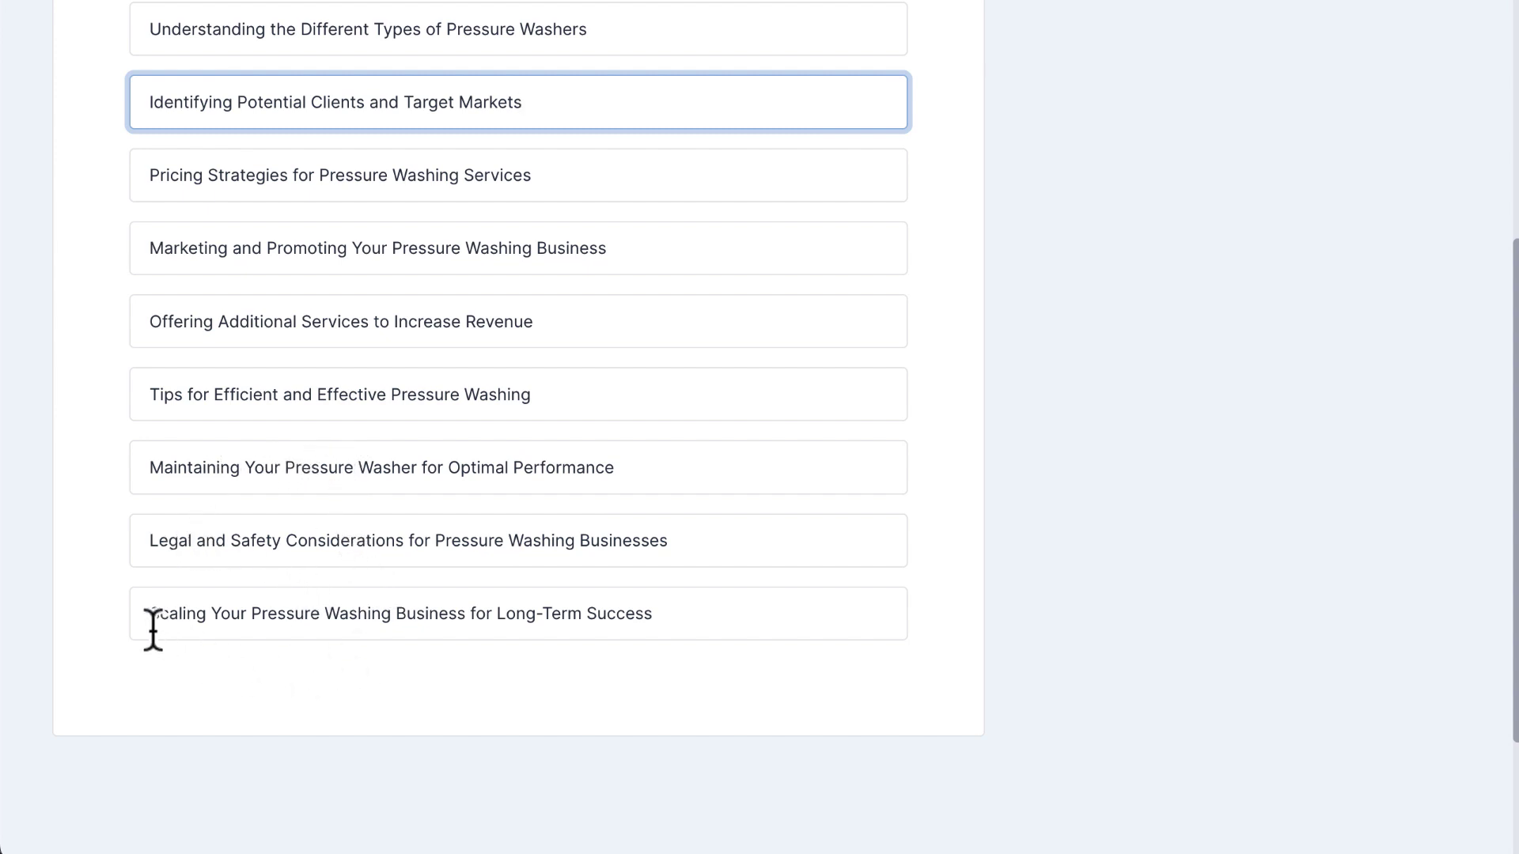
scroll(1015, 621, up, 5)
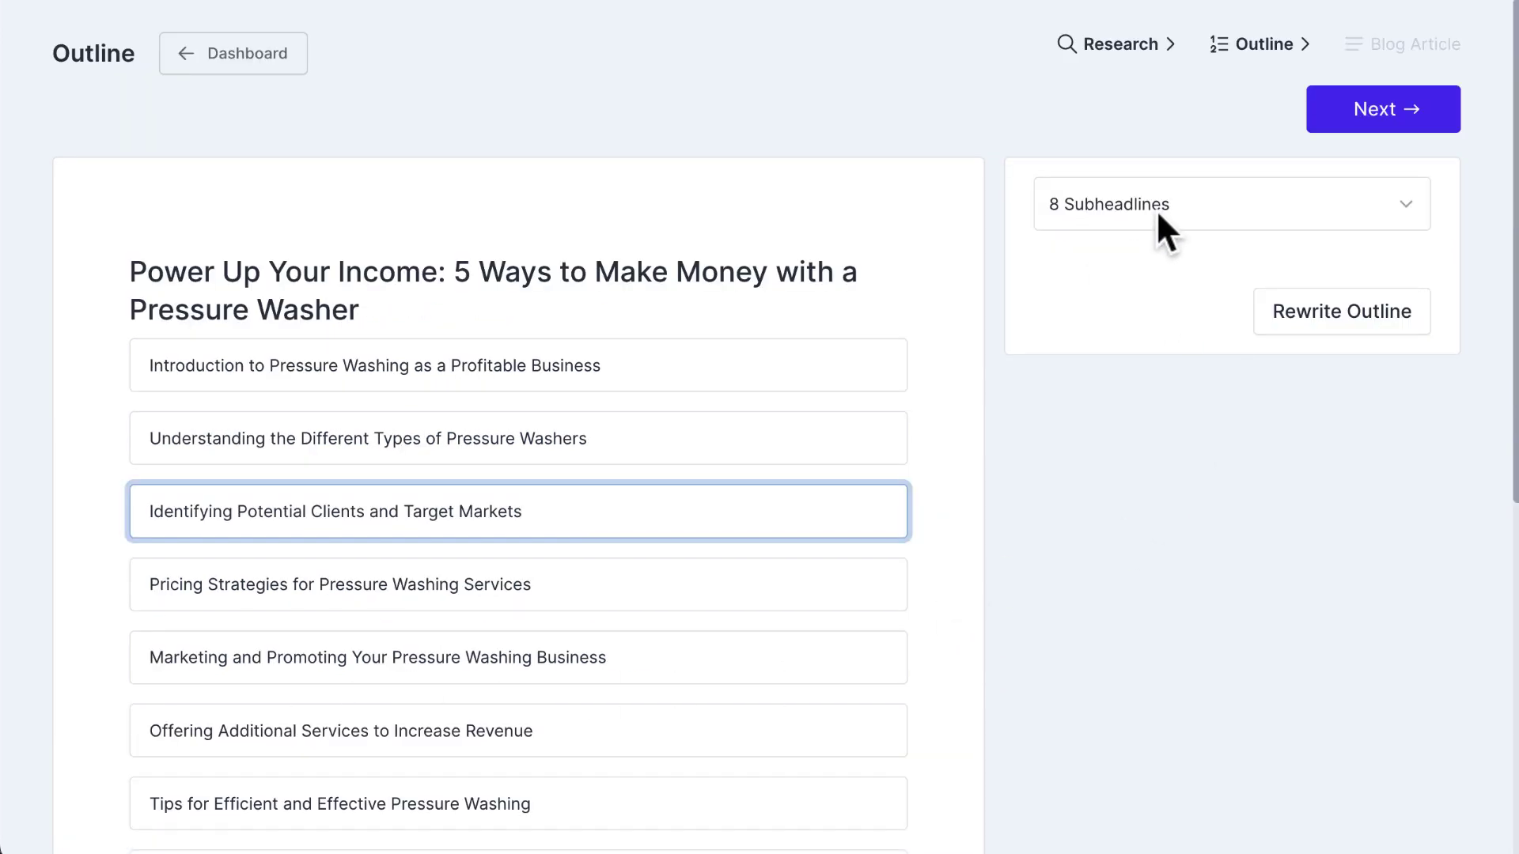
click(1128, 421)
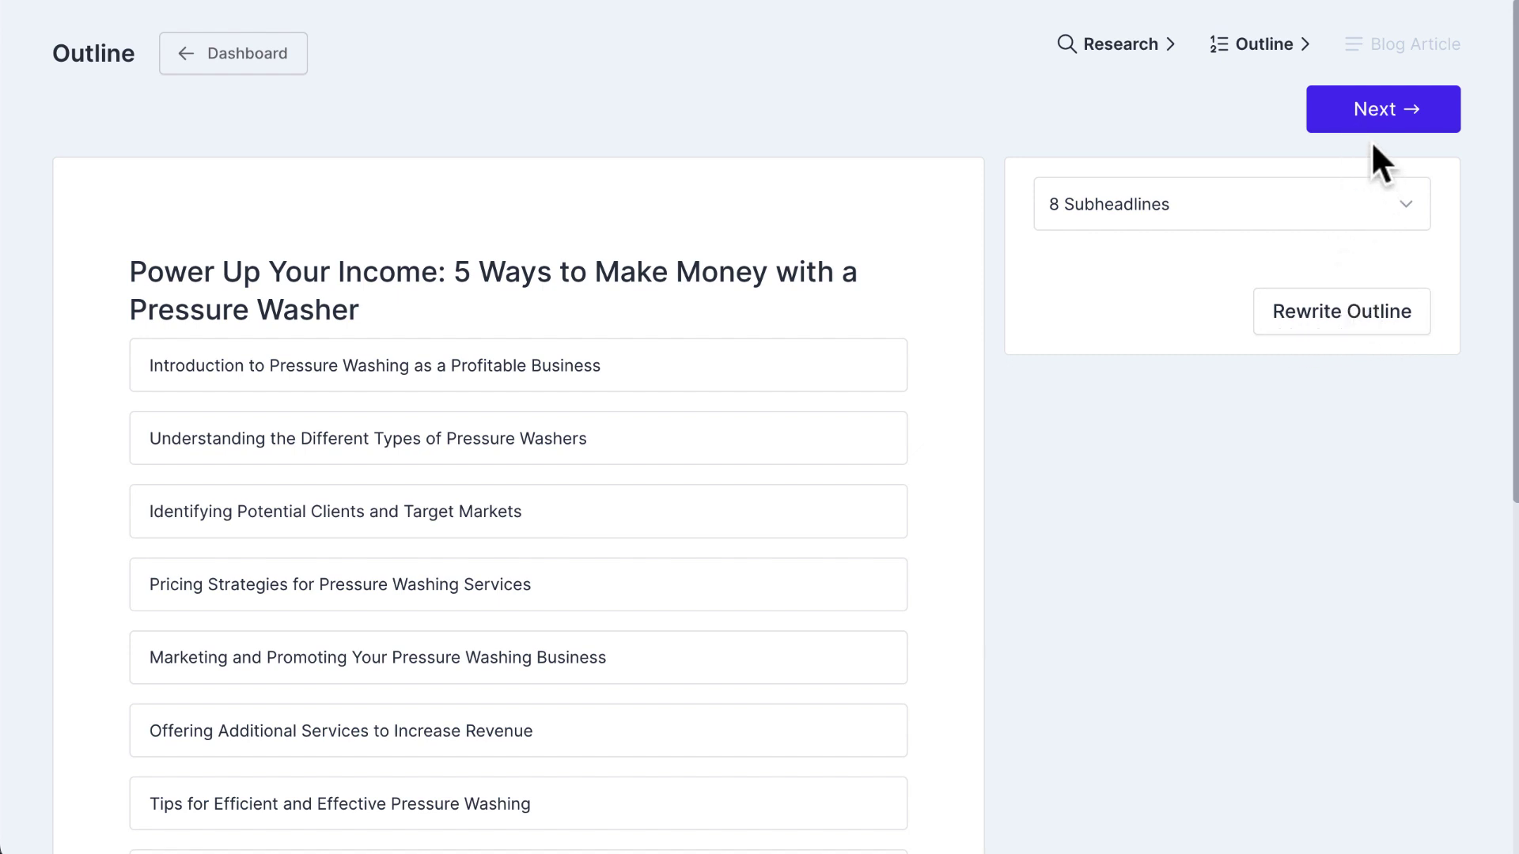
click(1374, 120)
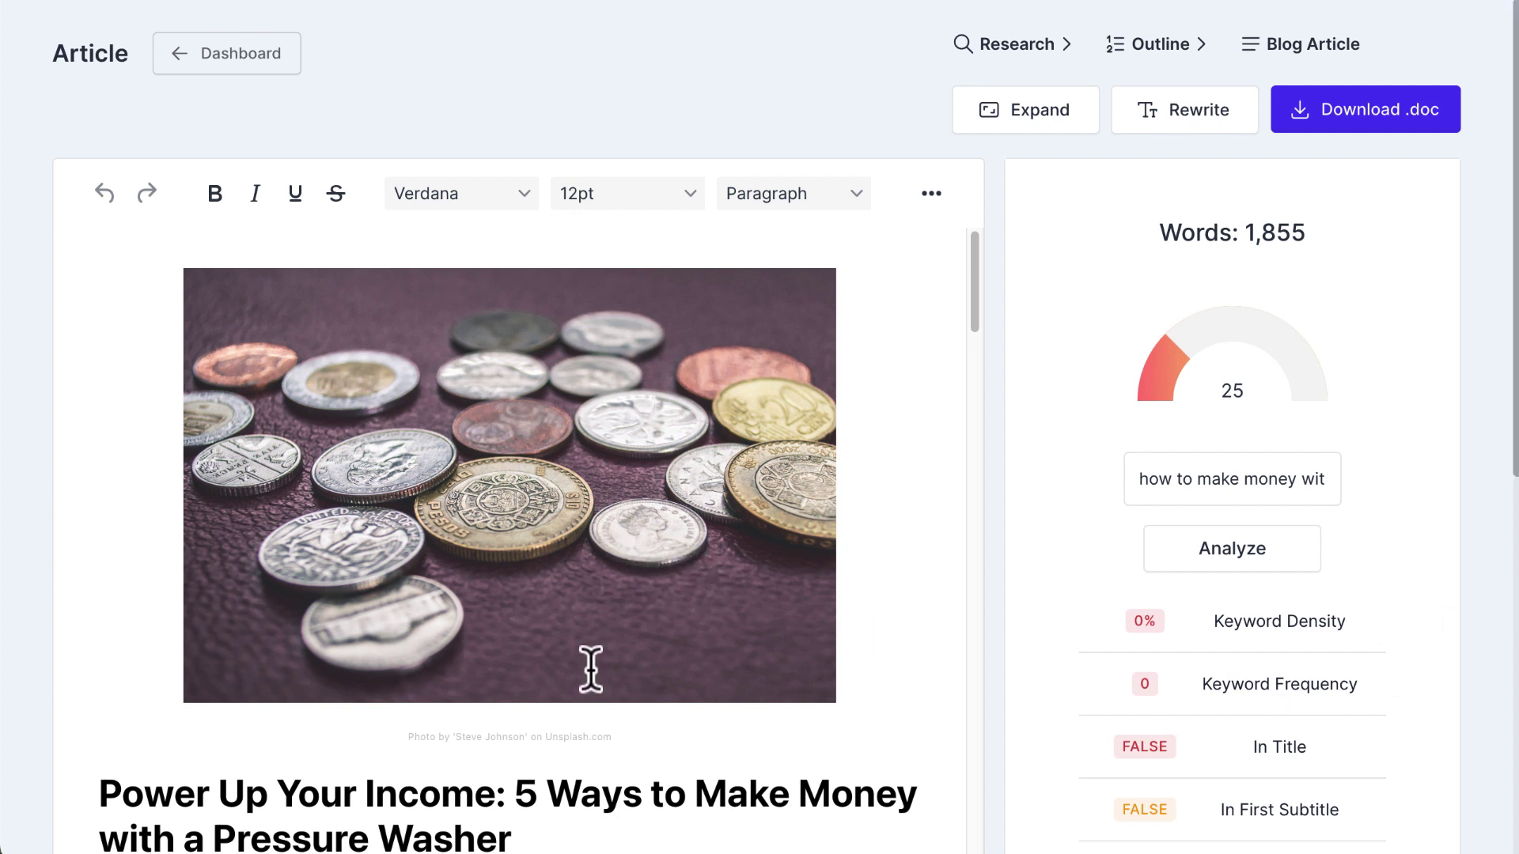
Read through the article's Introduction, Types, Clients, Pricing and Marketing sections
scroll(590, 661, down, 1)
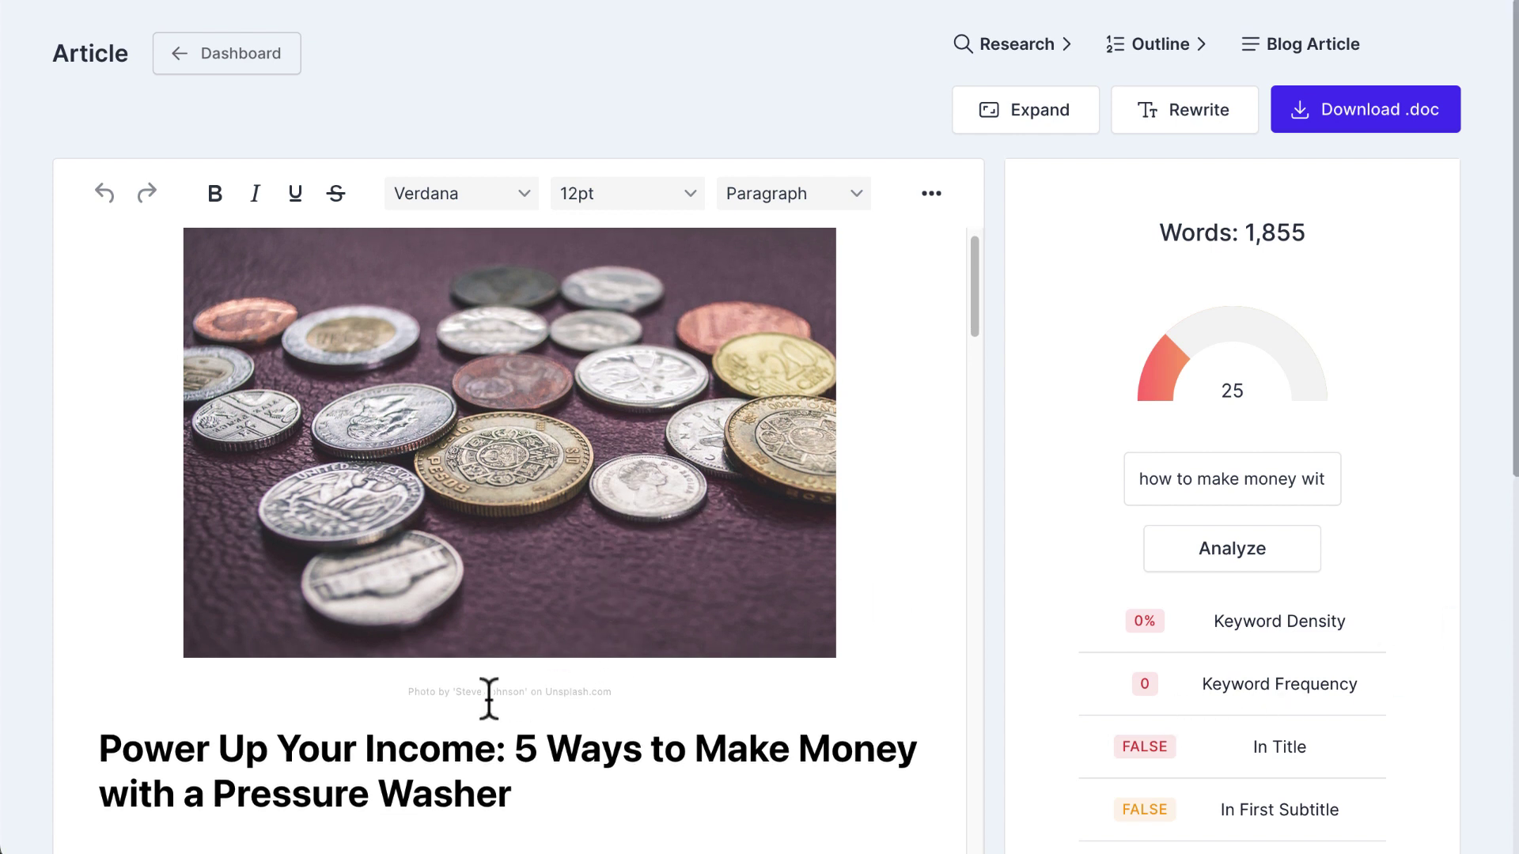
scroll(491, 698, down, 5)
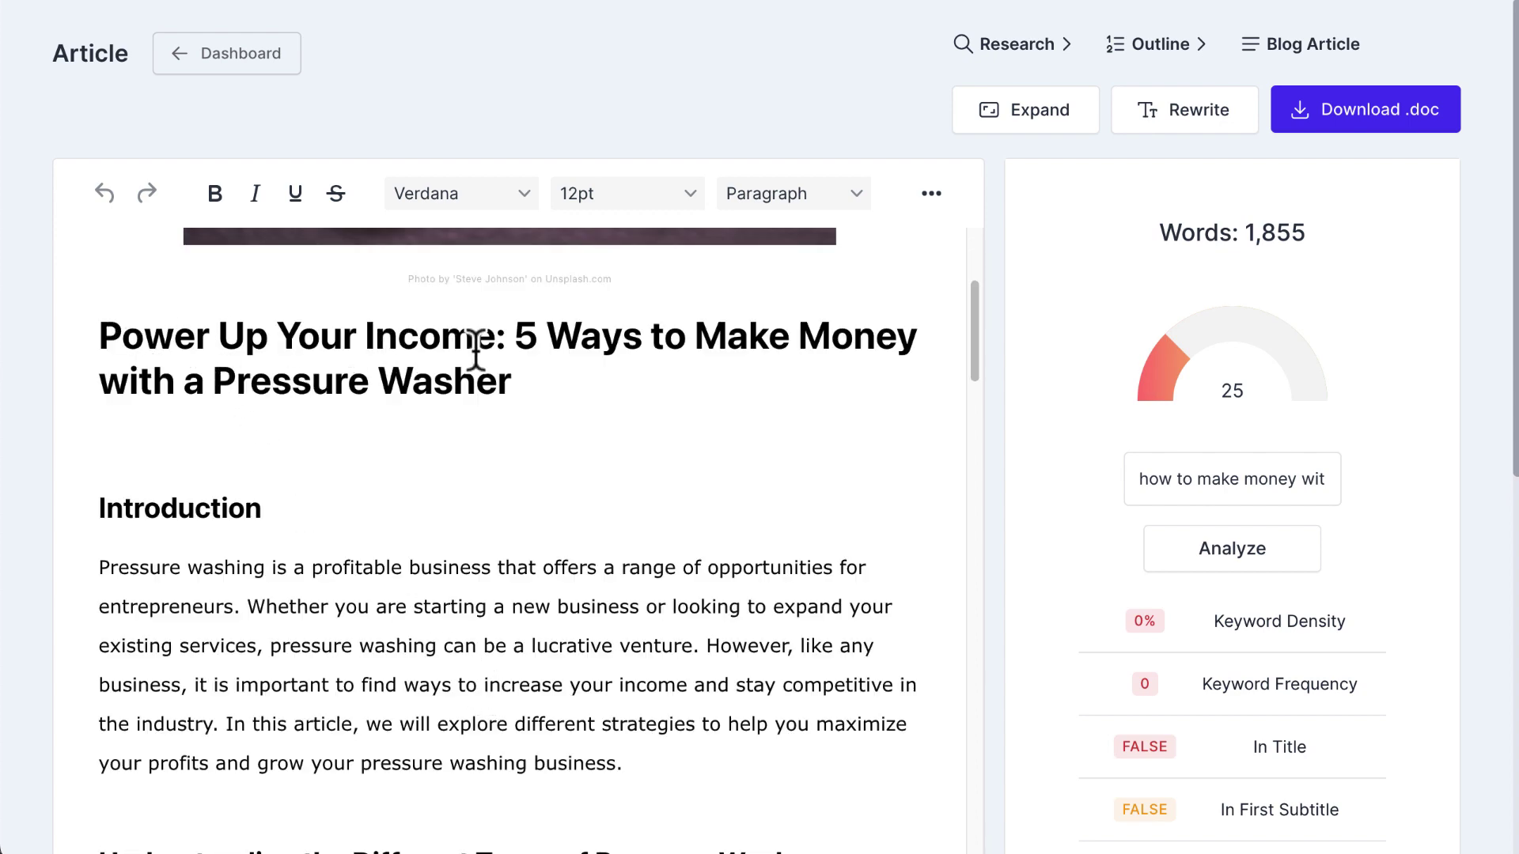
scroll(197, 437, down, 1)
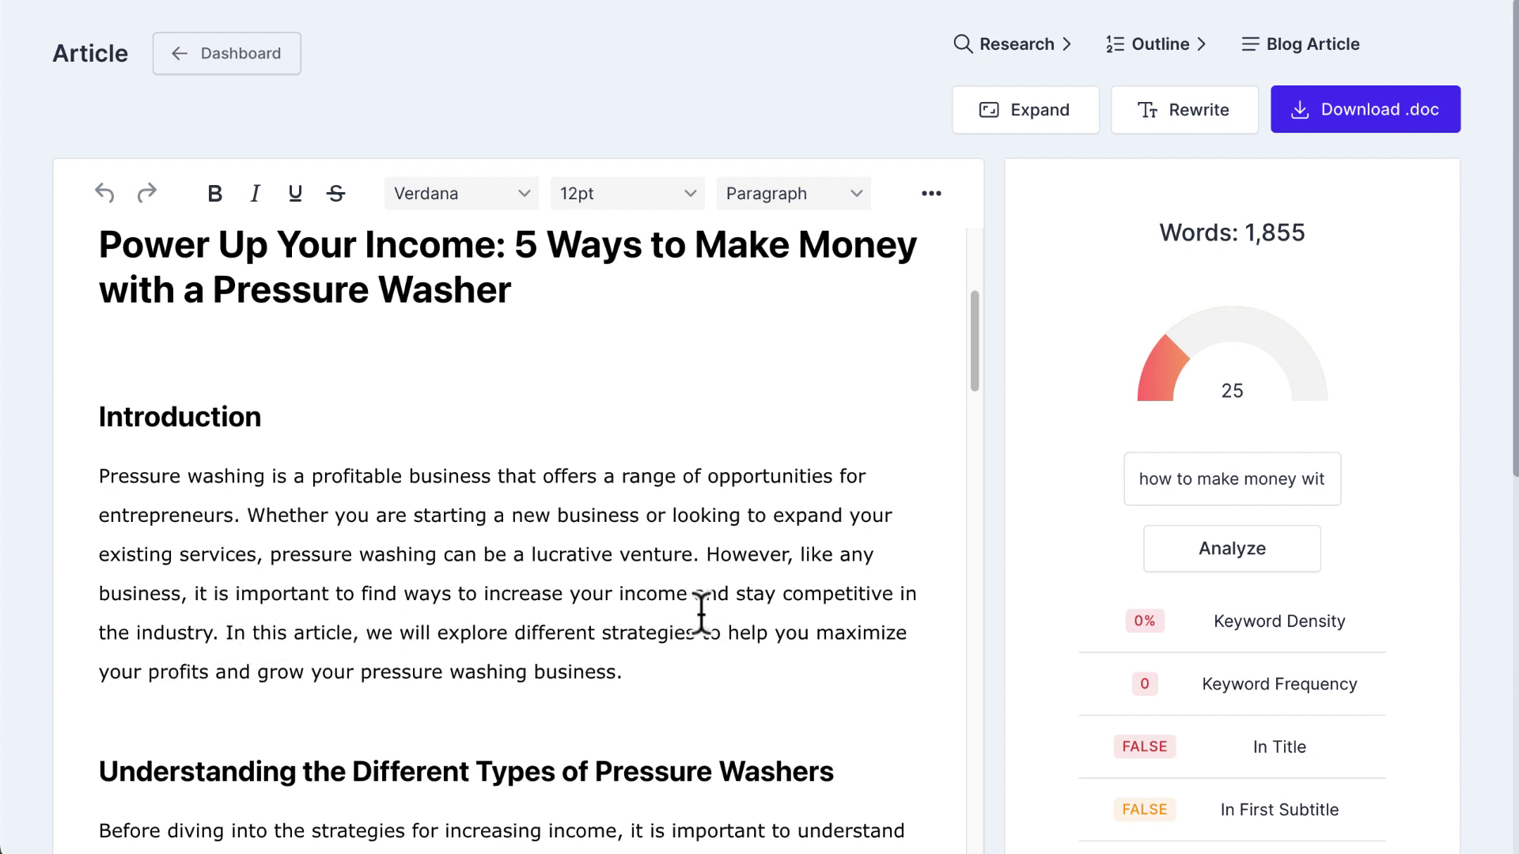
scroll(701, 614, down, 3)
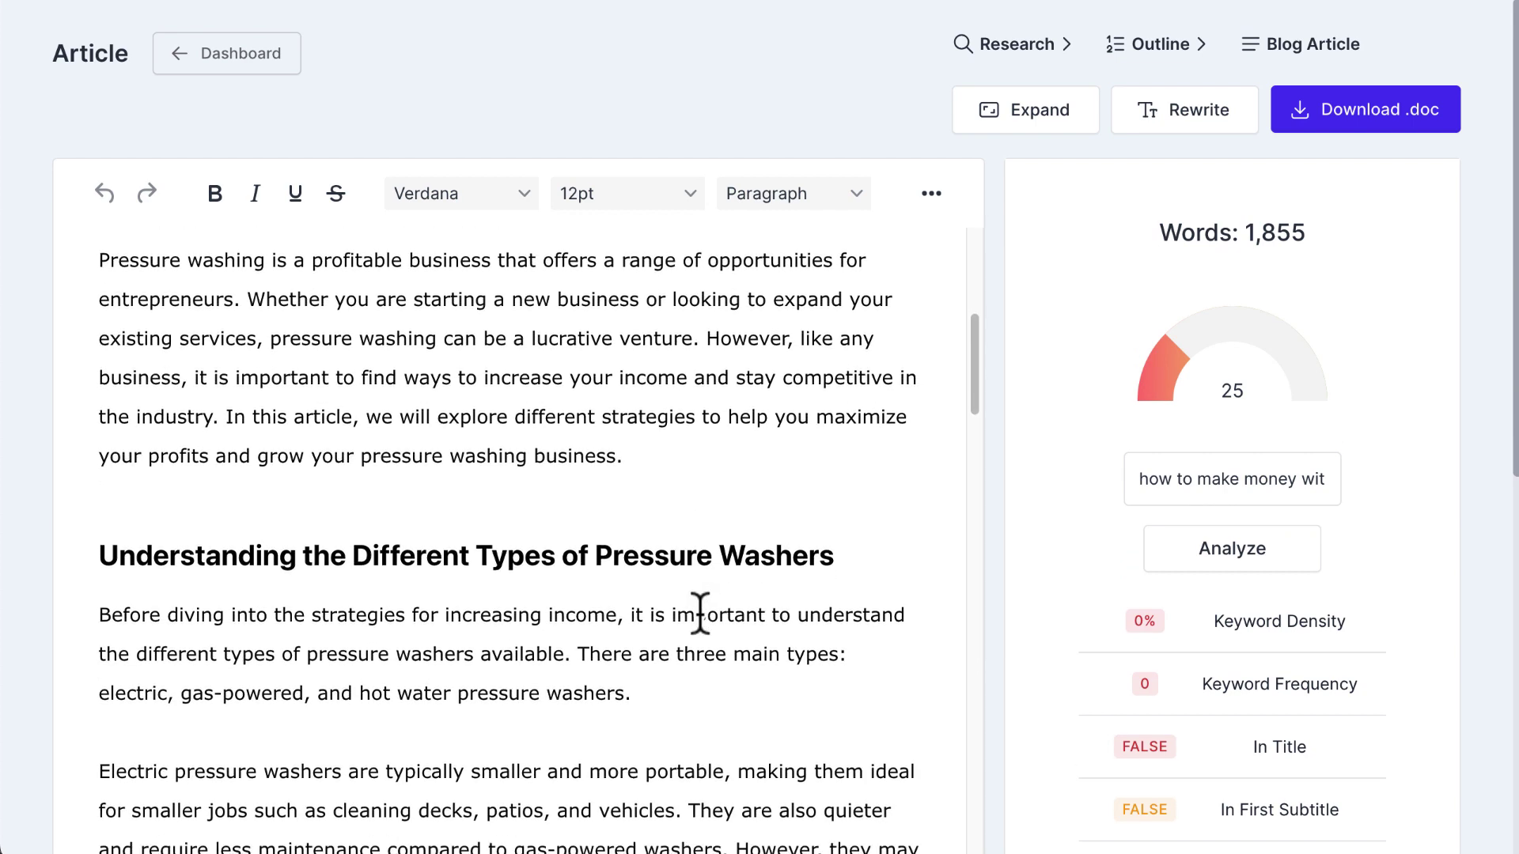
scroll(700, 614, down, 10)
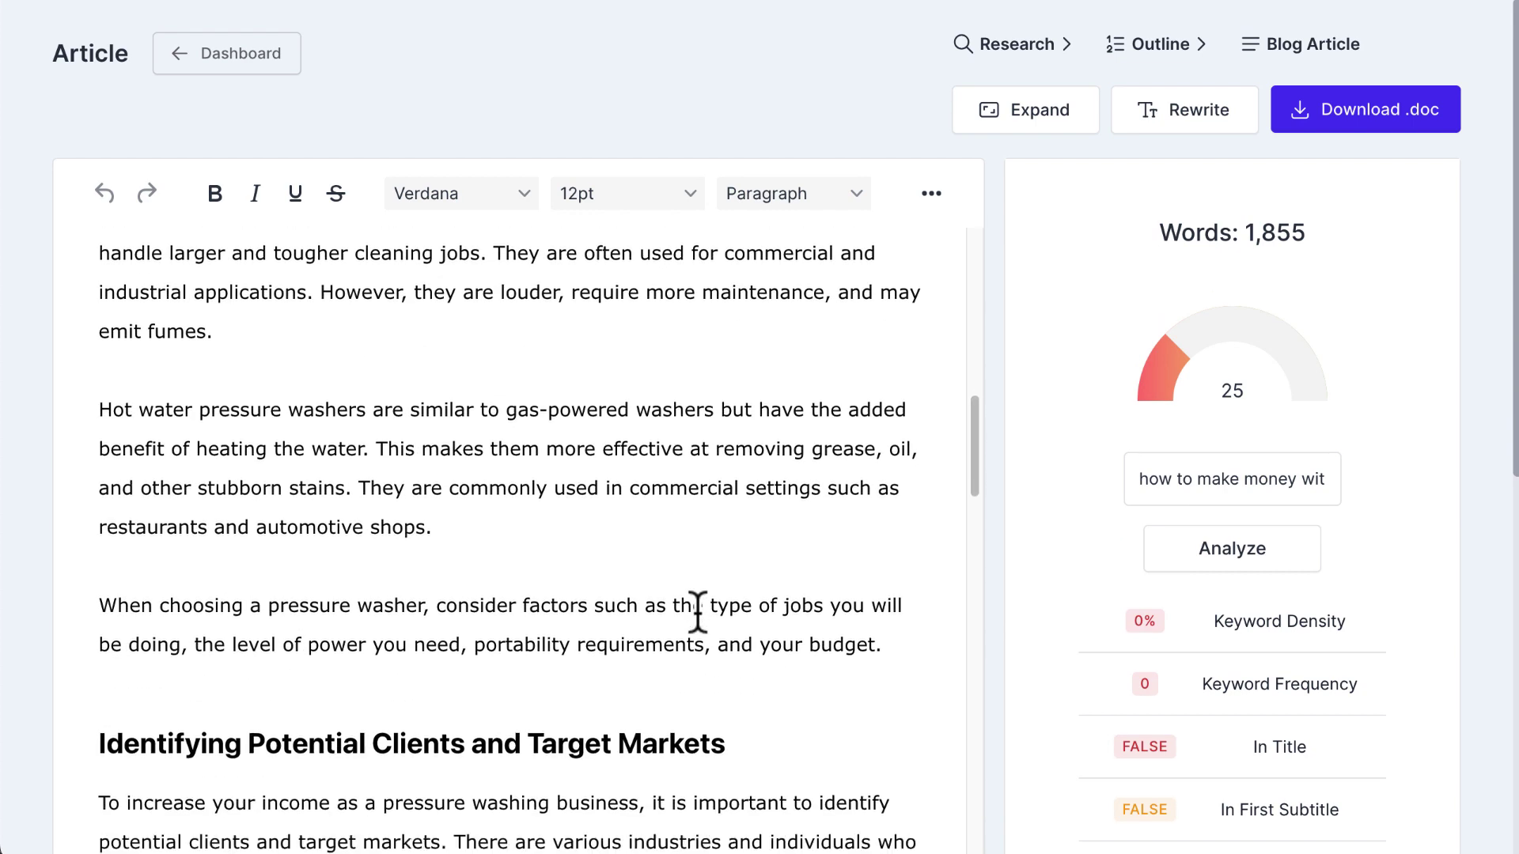
scroll(698, 611, down, 8)
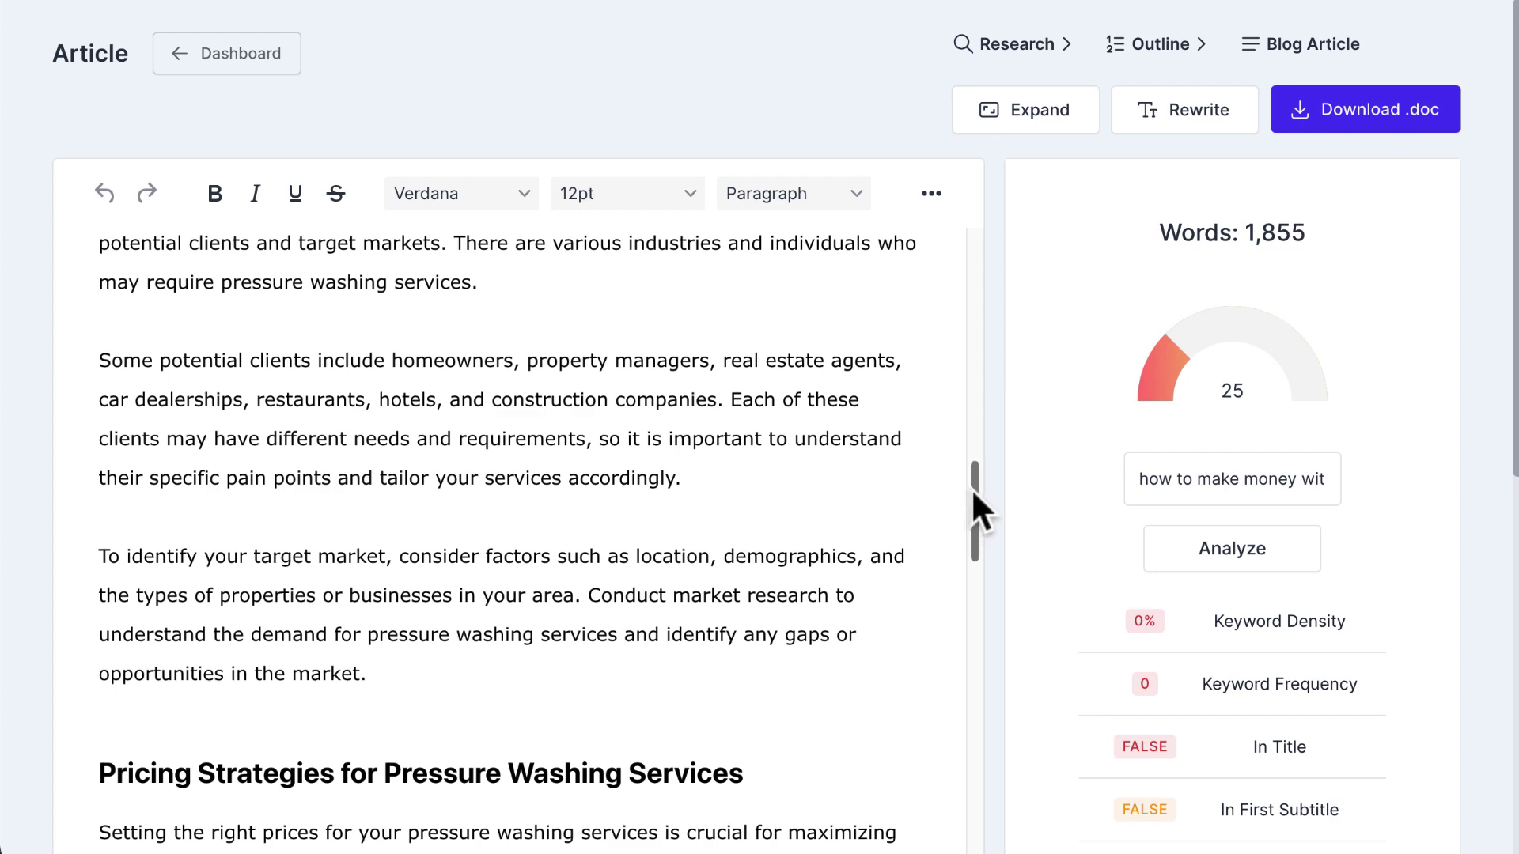
drag(972, 492, 940, 534)
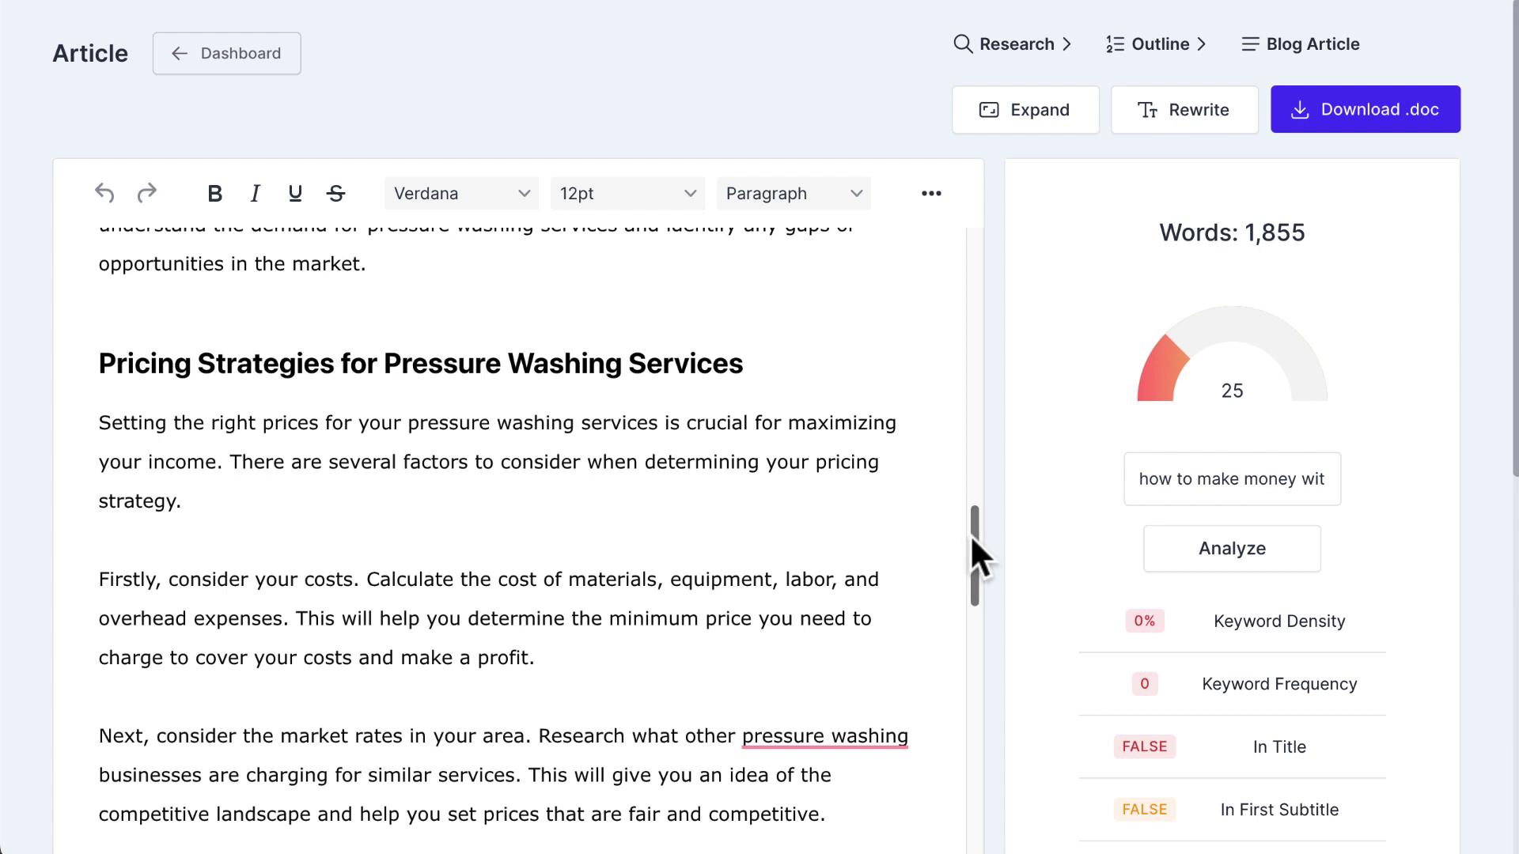
mouse_move(868, 734)
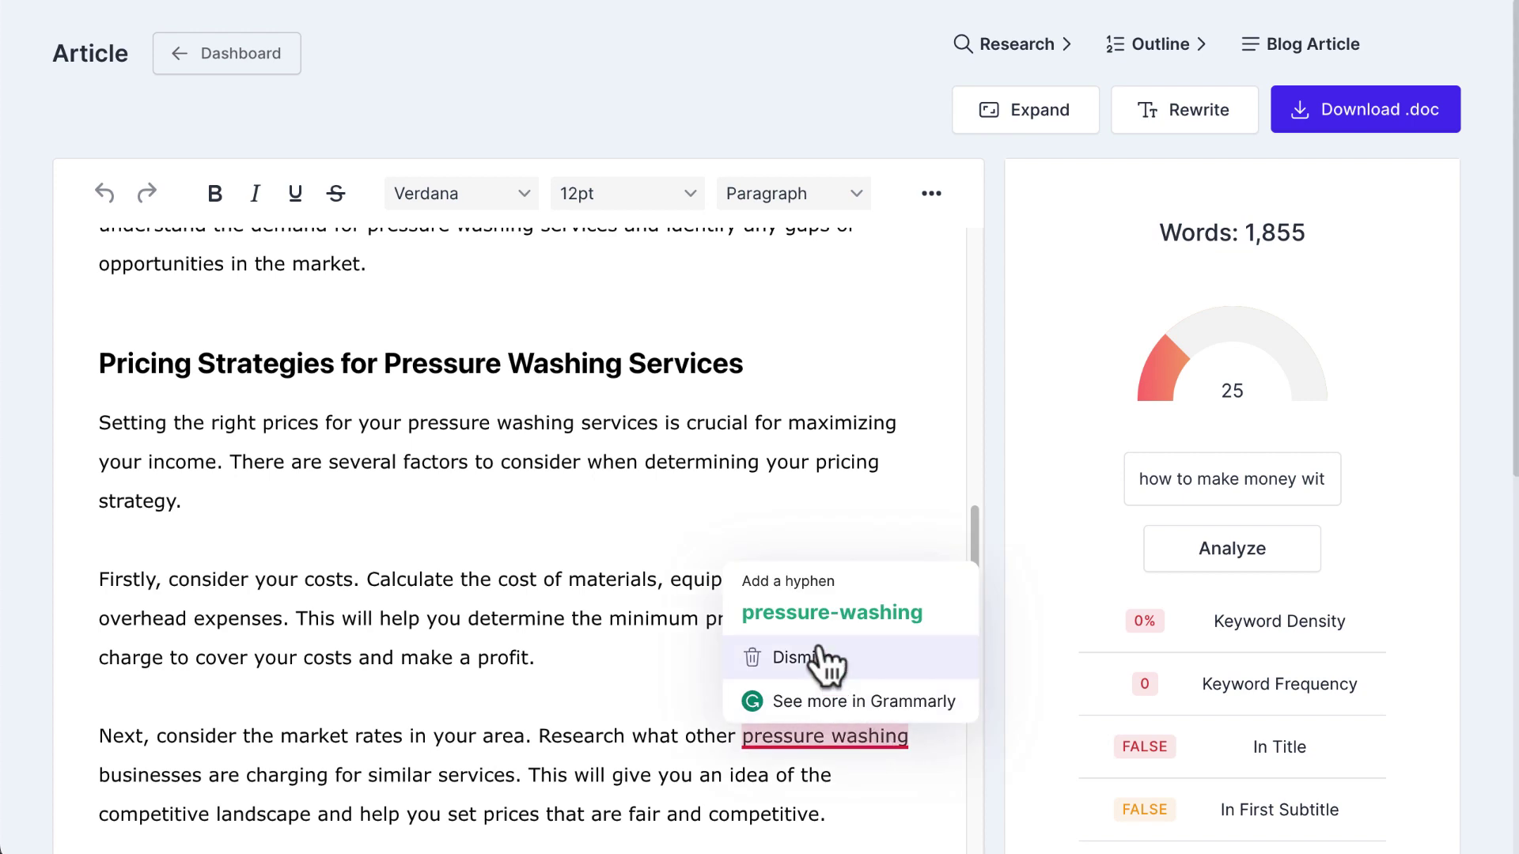
scroll(973, 533, down, 1)
drag(973, 532, 975, 605)
scroll(690, 613, down, 5)
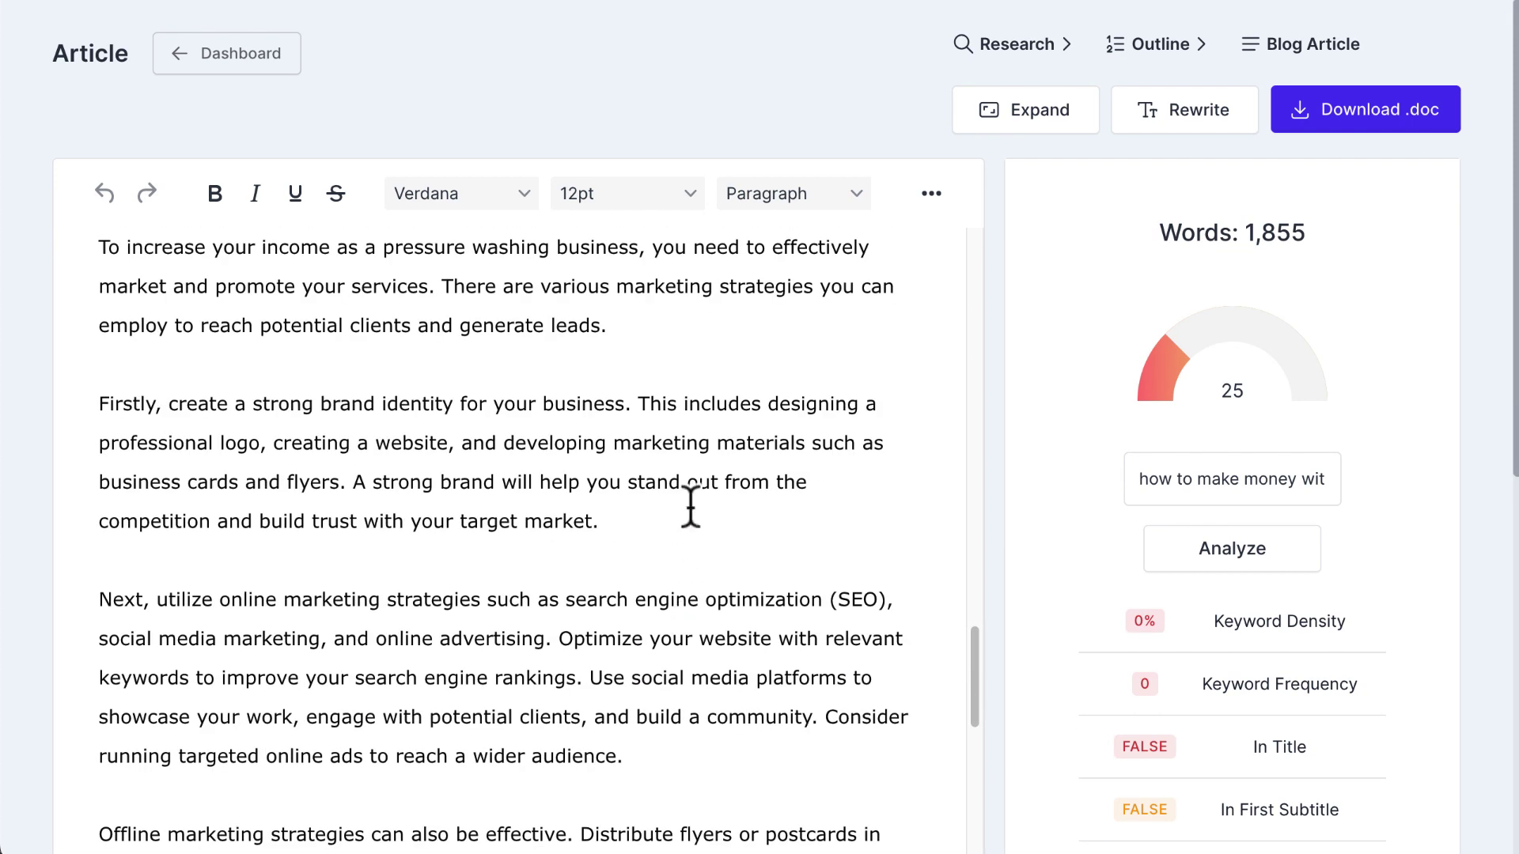
scroll(681, 431, up, 1)
mouse_move(653, 252)
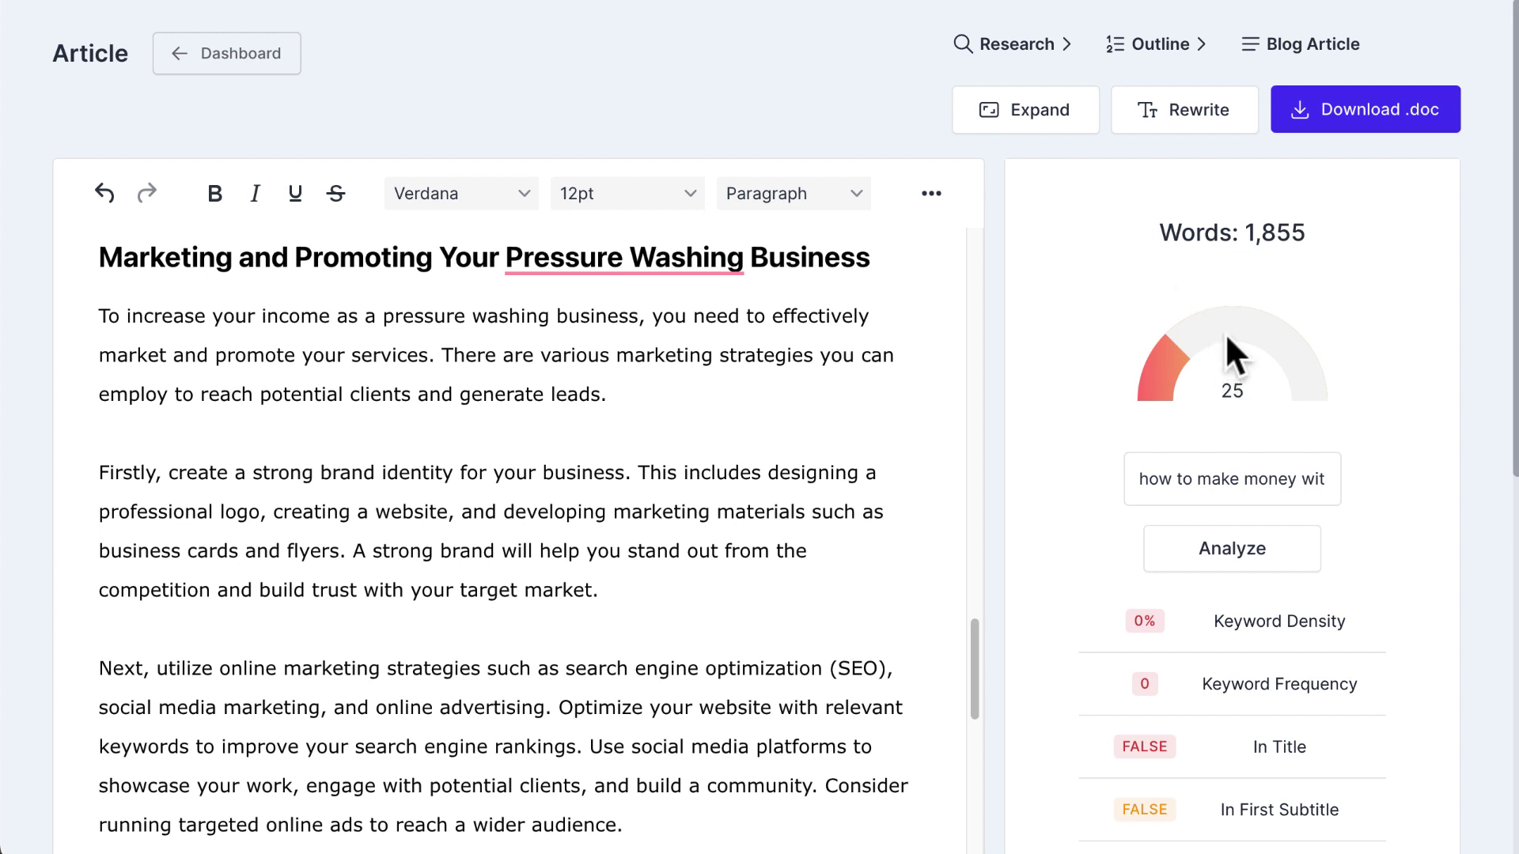
Analyze the article again and read the full target keyword in the keyword field
scroll(1085, 504, down, 1)
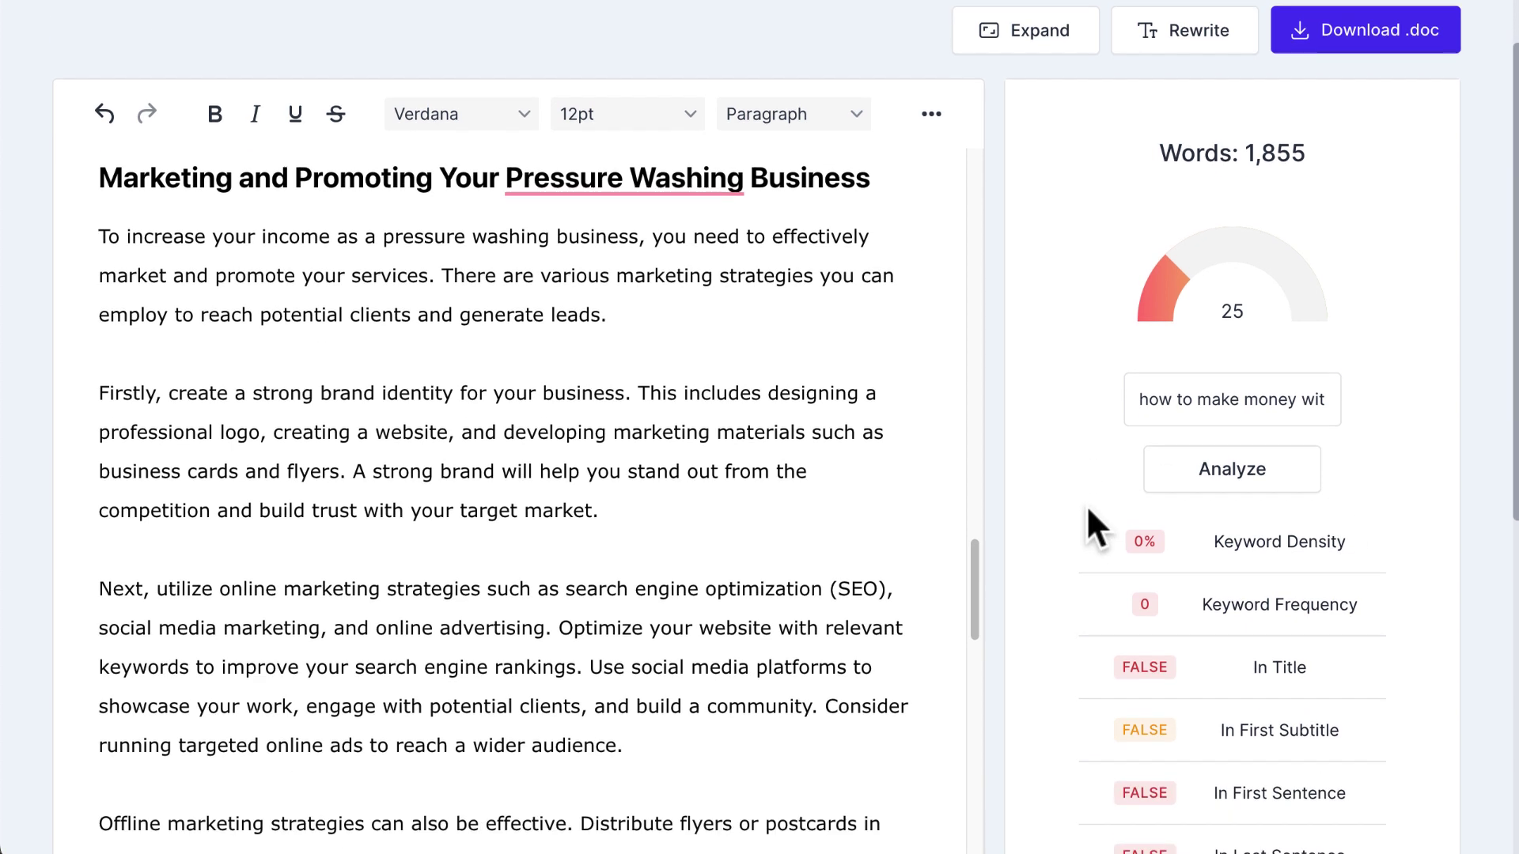
click(1216, 482)
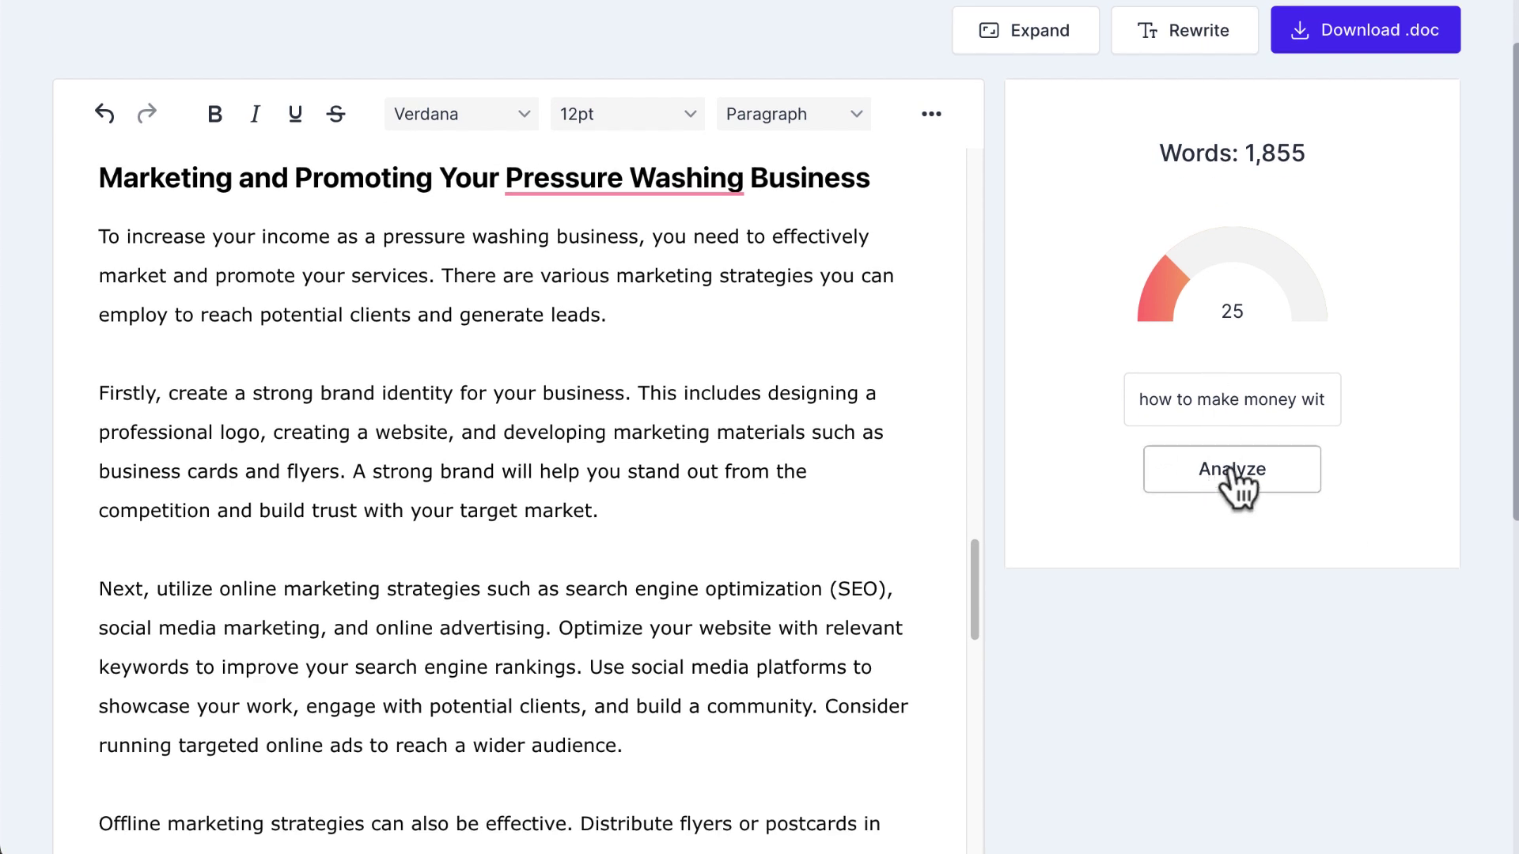
click(1247, 473)
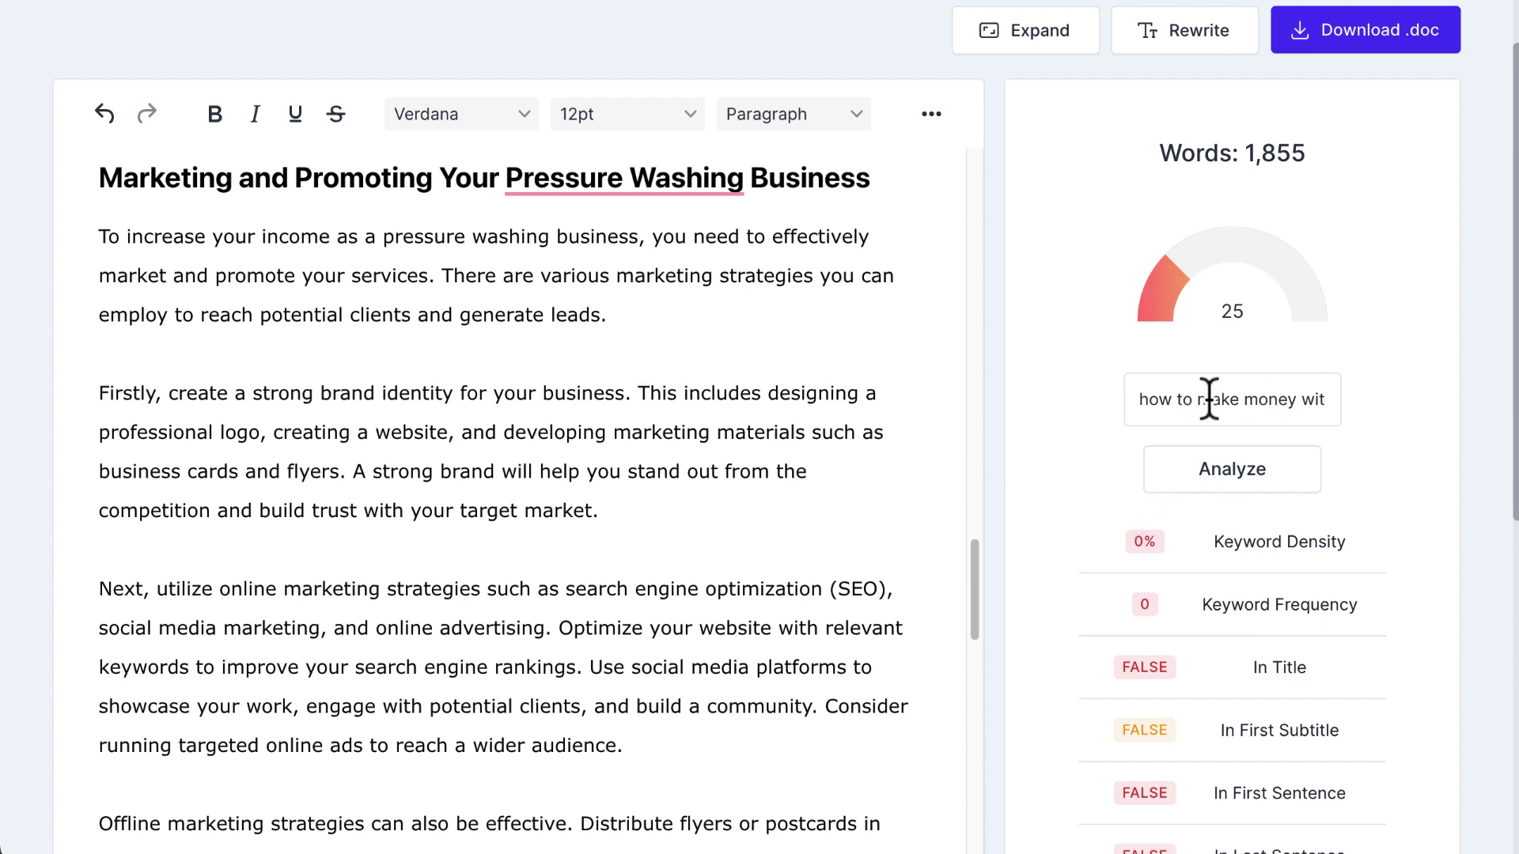
drag(1194, 401, 1354, 424)
click(1264, 403)
drag(1258, 398, 1112, 420)
click(1211, 399)
drag(1211, 399, 1373, 408)
click(1247, 398)
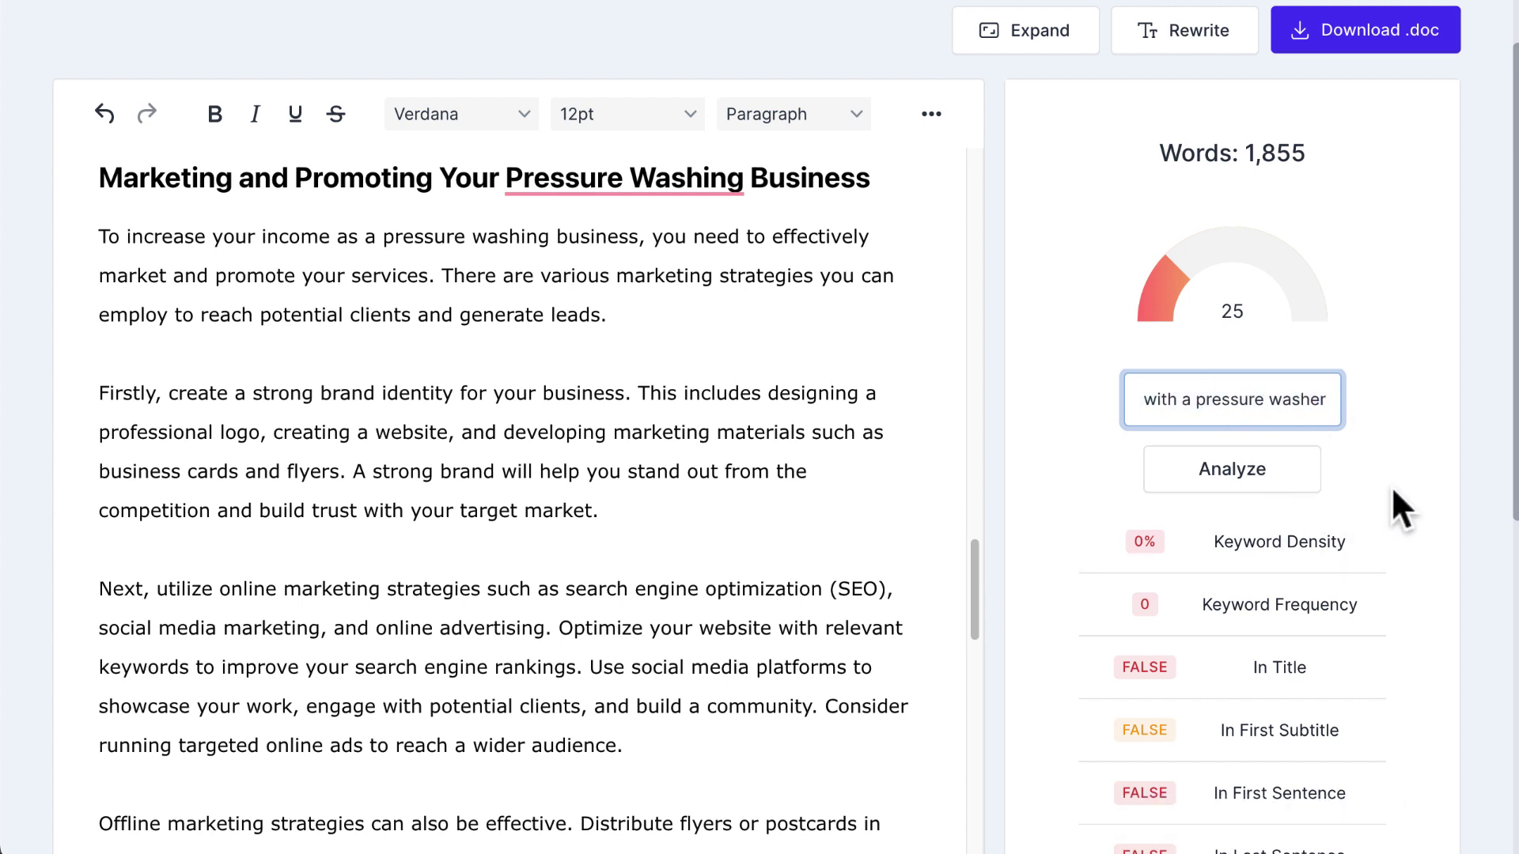
Scroll through the SEO results and reselect the whole target keyword text
scroll(1390, 487, down, 1)
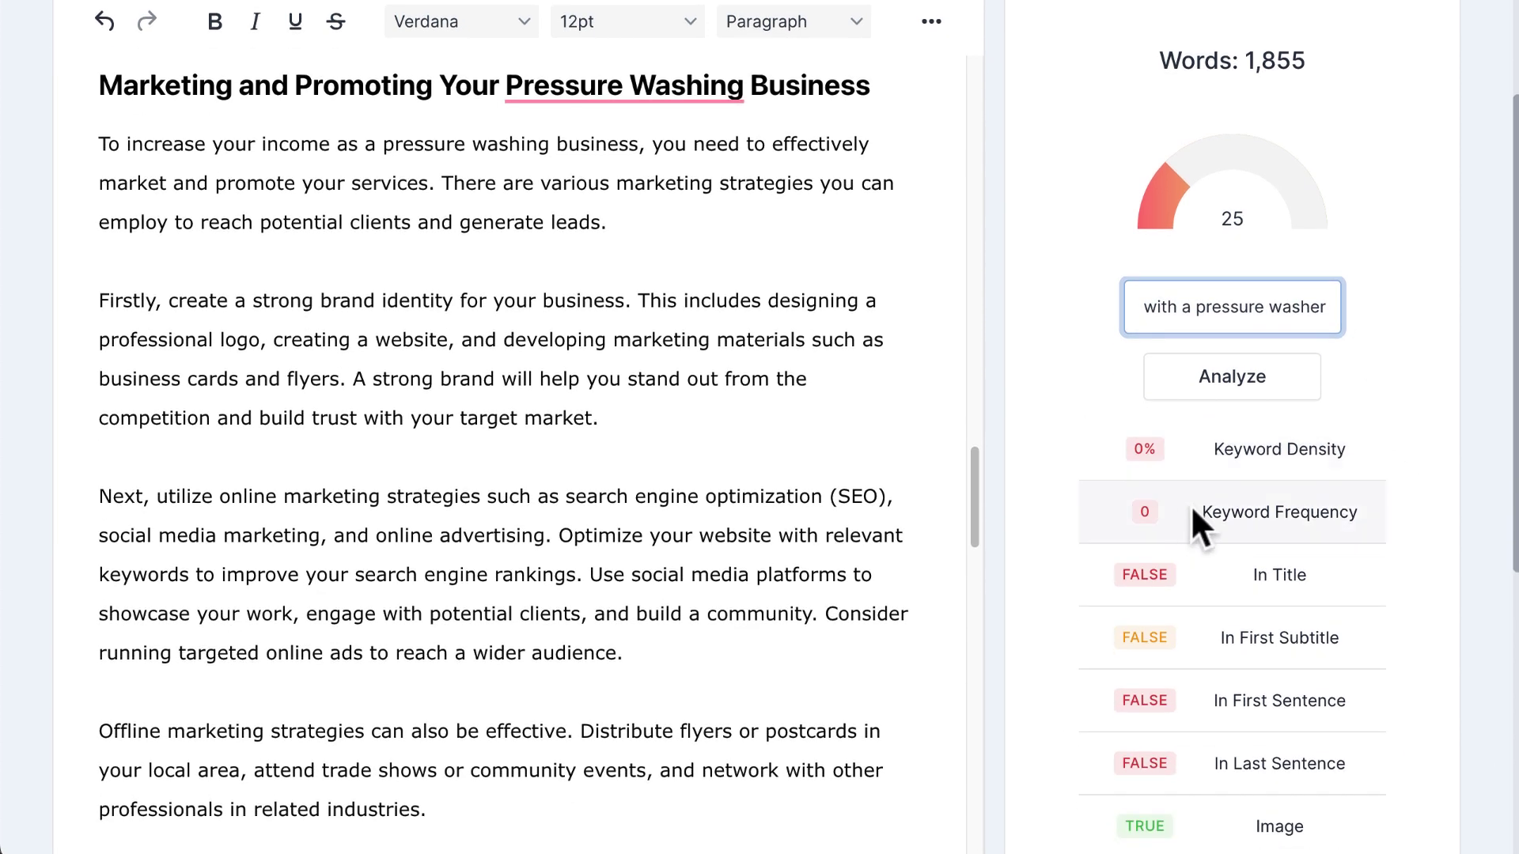
scroll(1189, 500, down, 2)
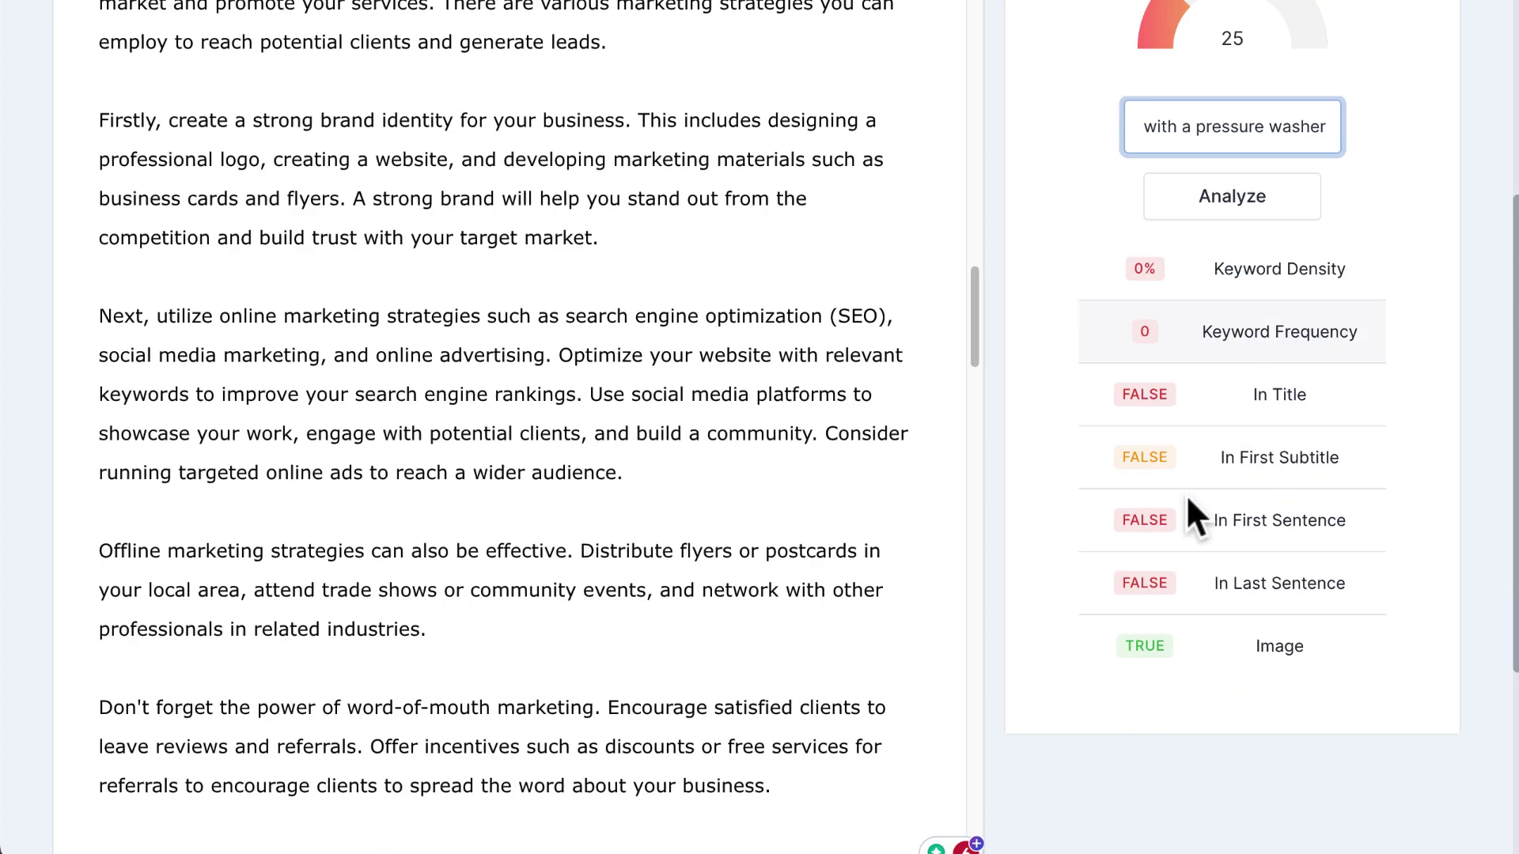
scroll(1185, 482, down, 2)
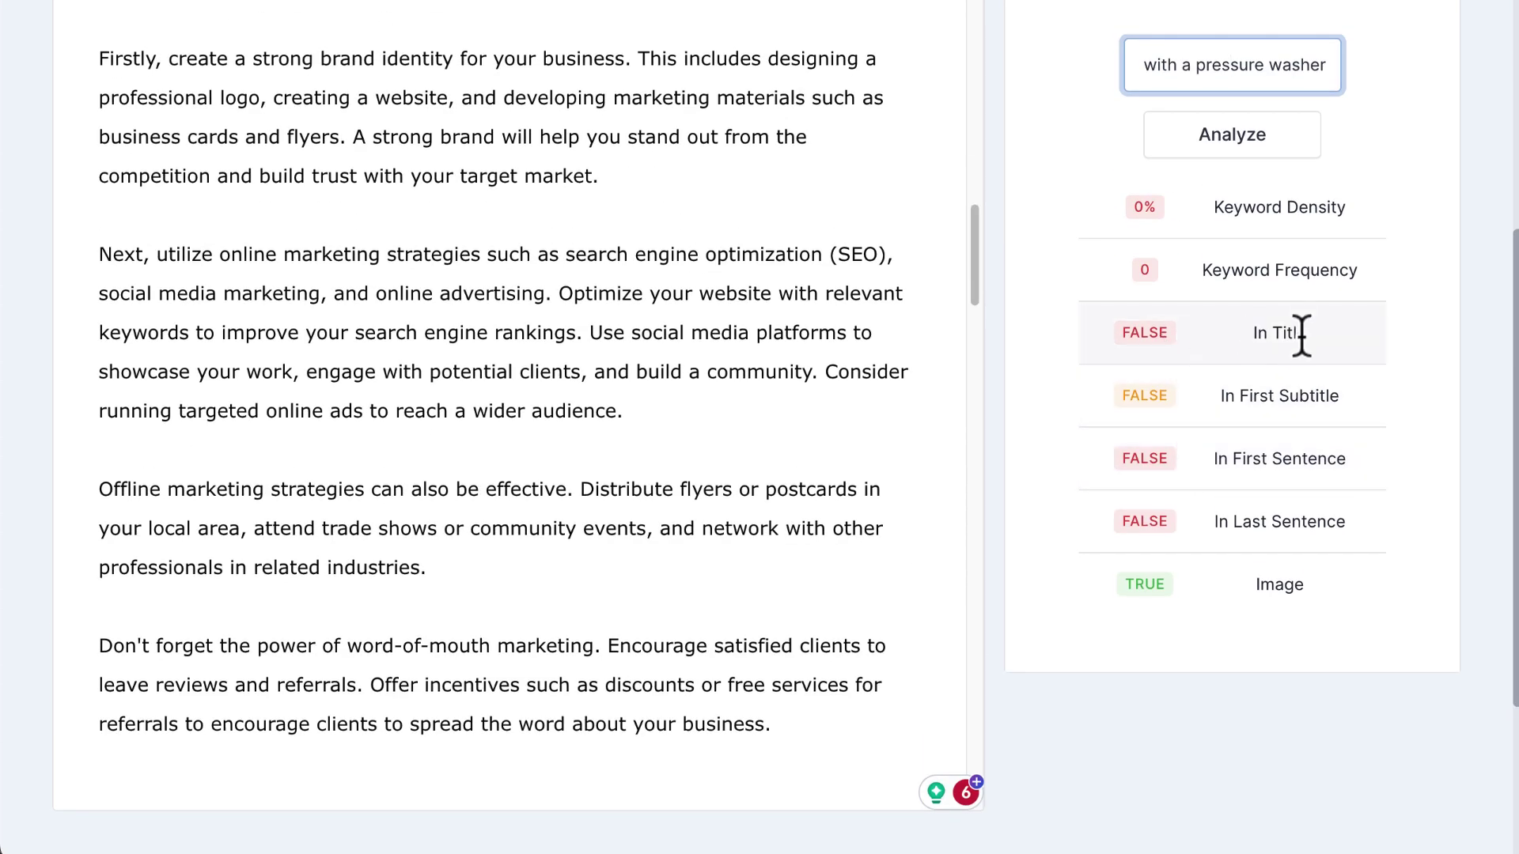
scroll(916, 509, up, 15)
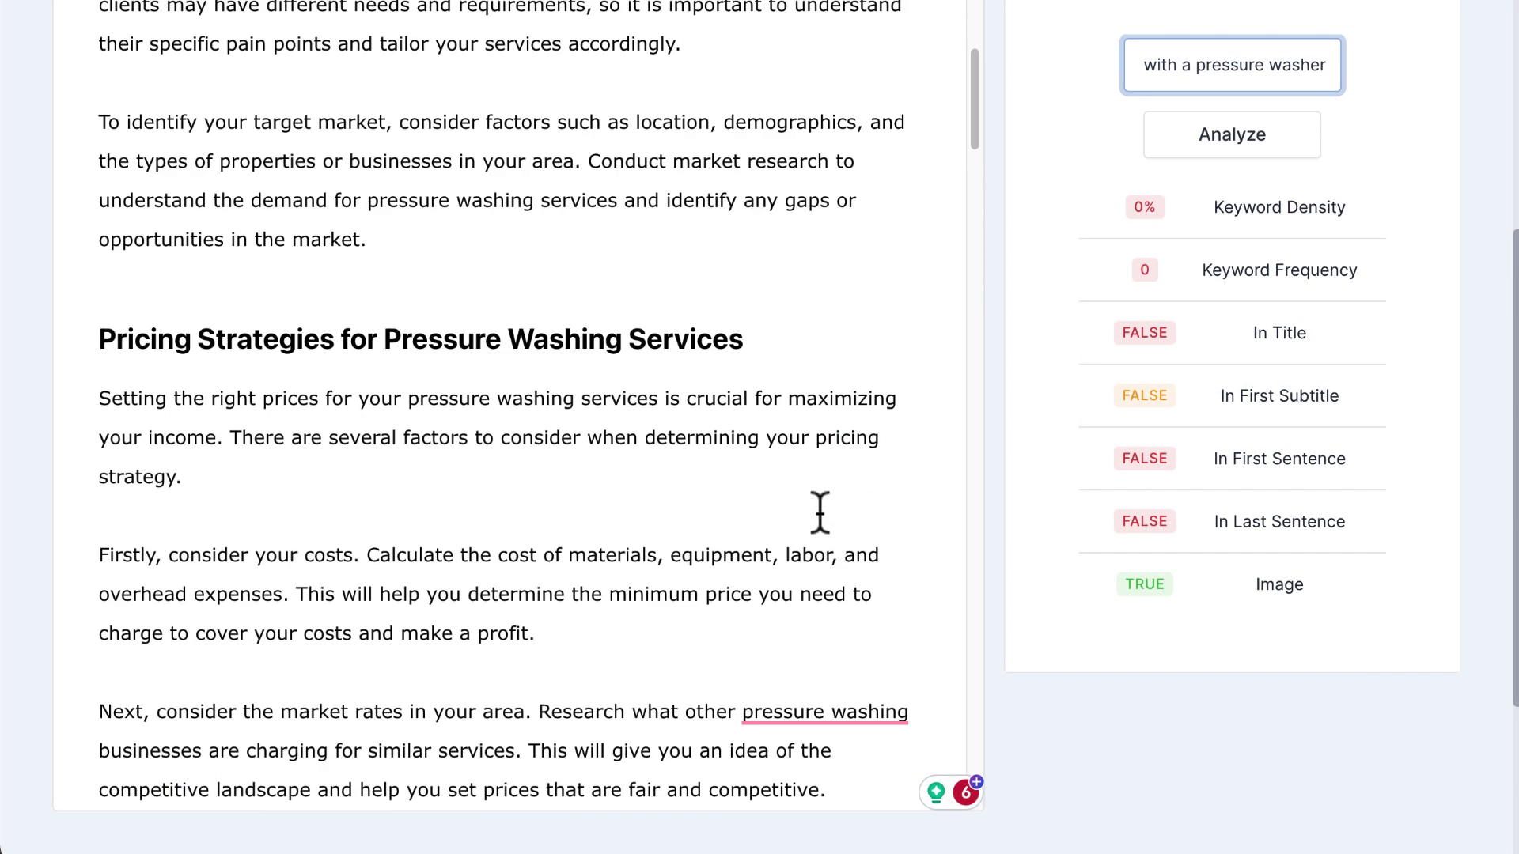
scroll(819, 513, up, 15)
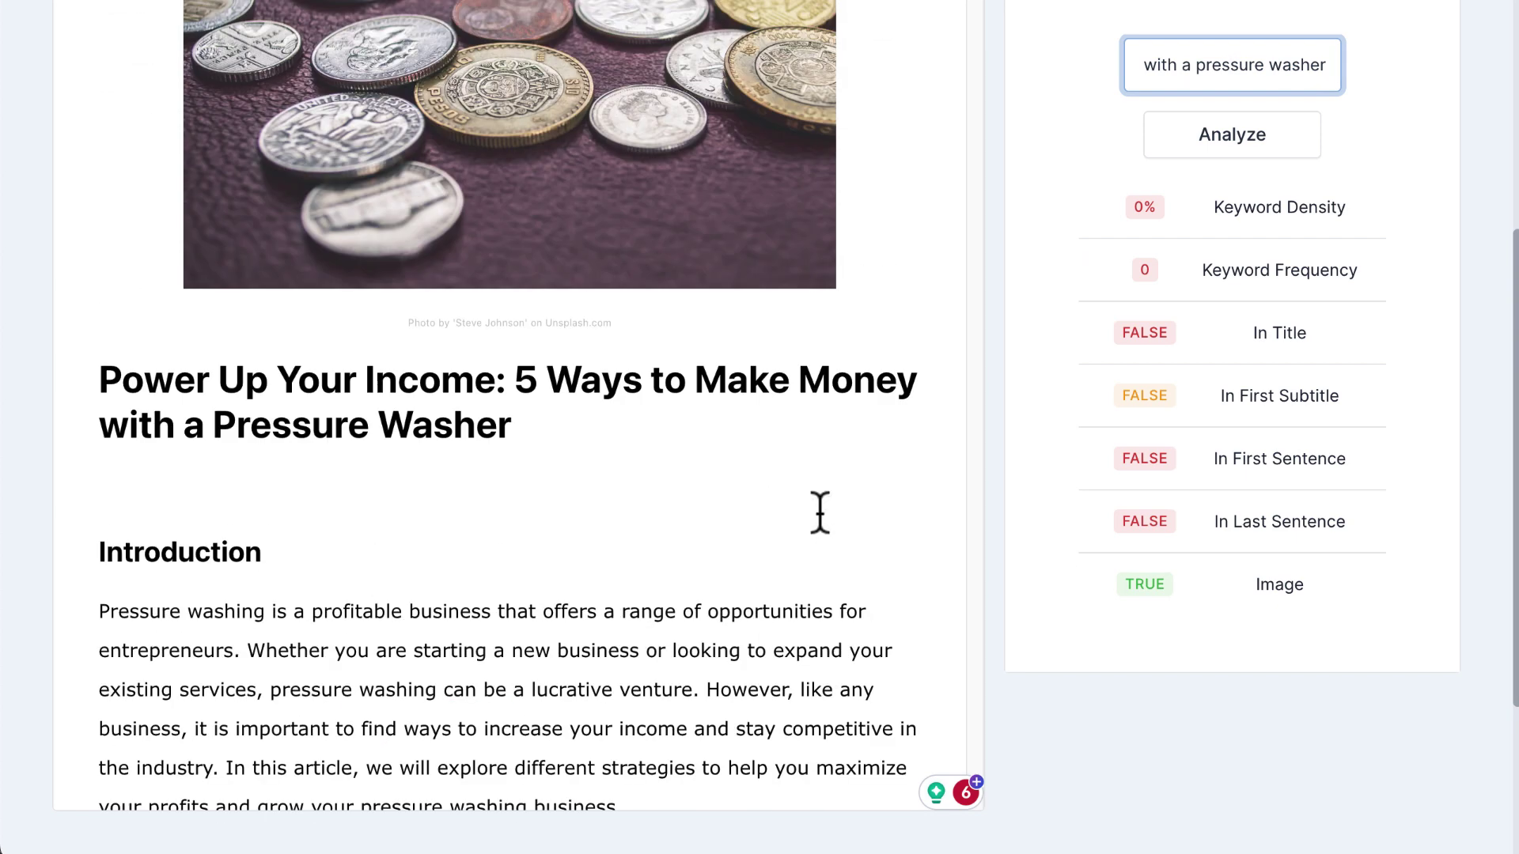
scroll(1250, 415, up, 5)
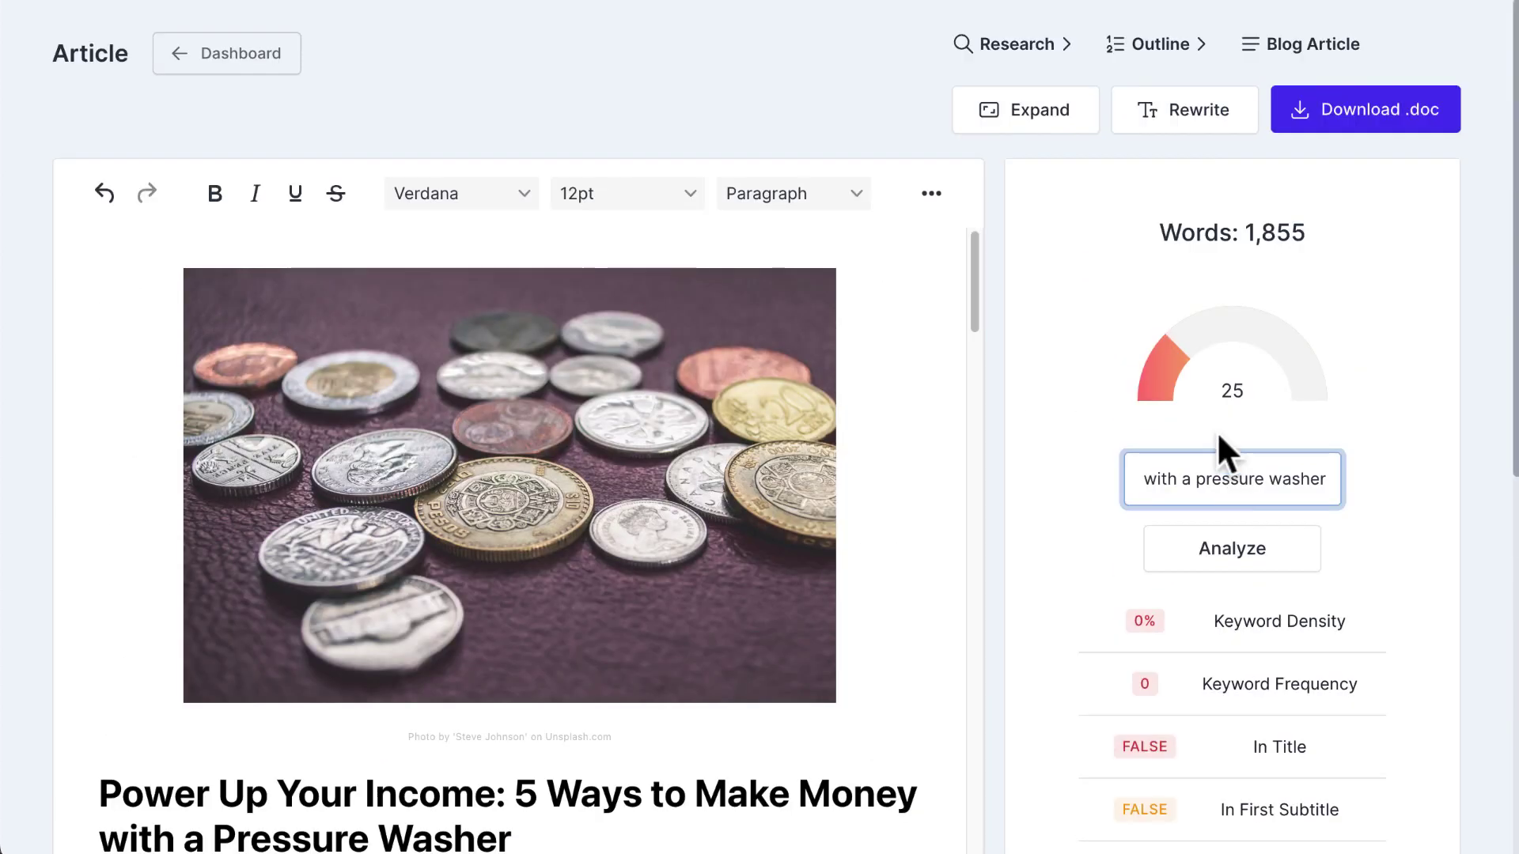
triple_click(1190, 477)
click(1189, 478)
drag(1190, 477, 1378, 502)
click(1258, 479)
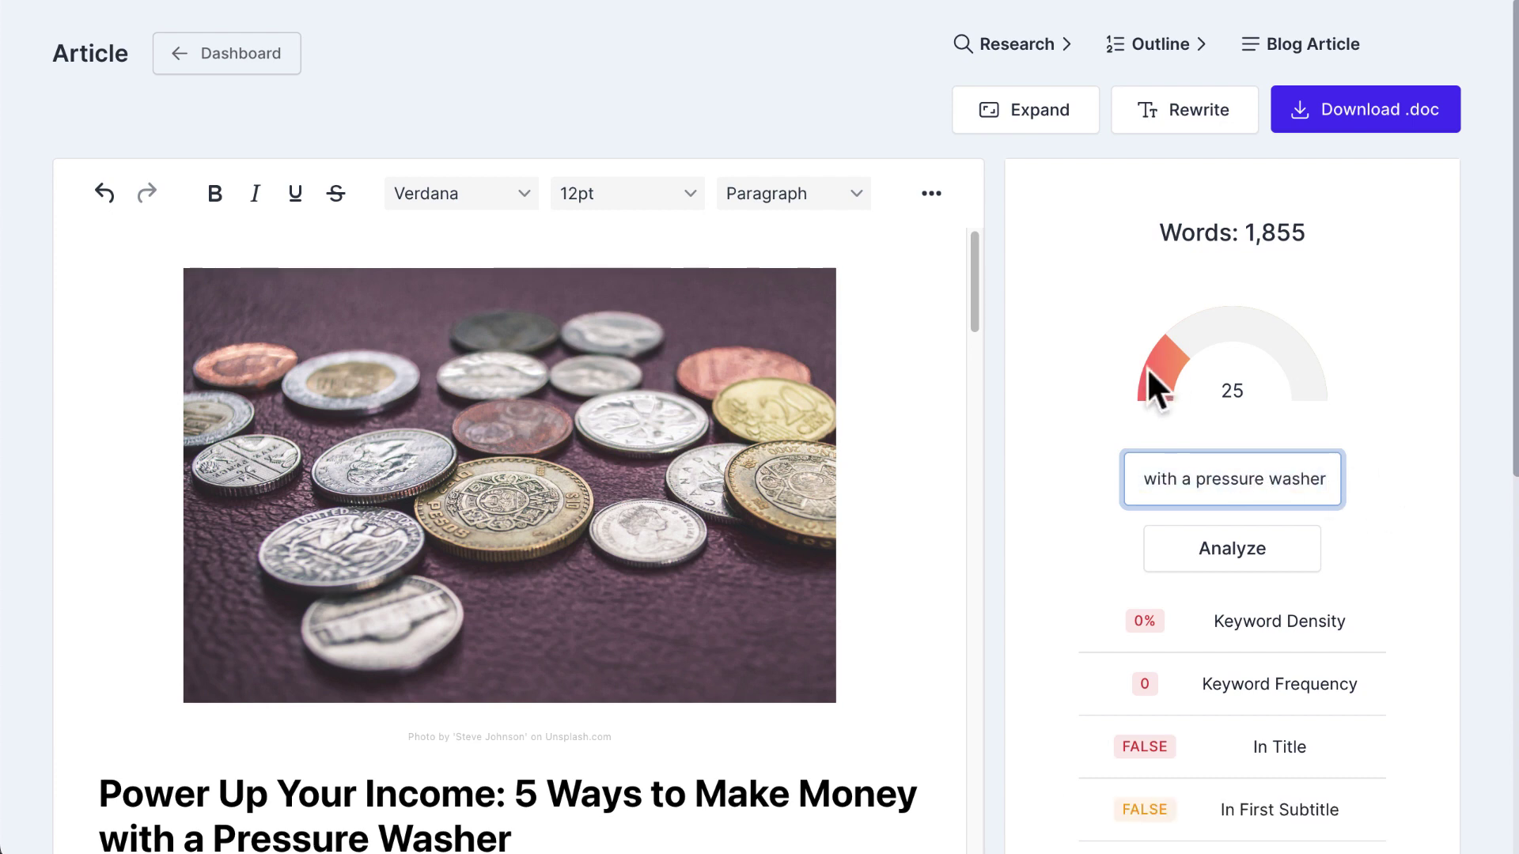
click(1384, 364)
Check the results table: score 25, 0% keyword density, only Image true
scroll(1378, 366, down, 5)
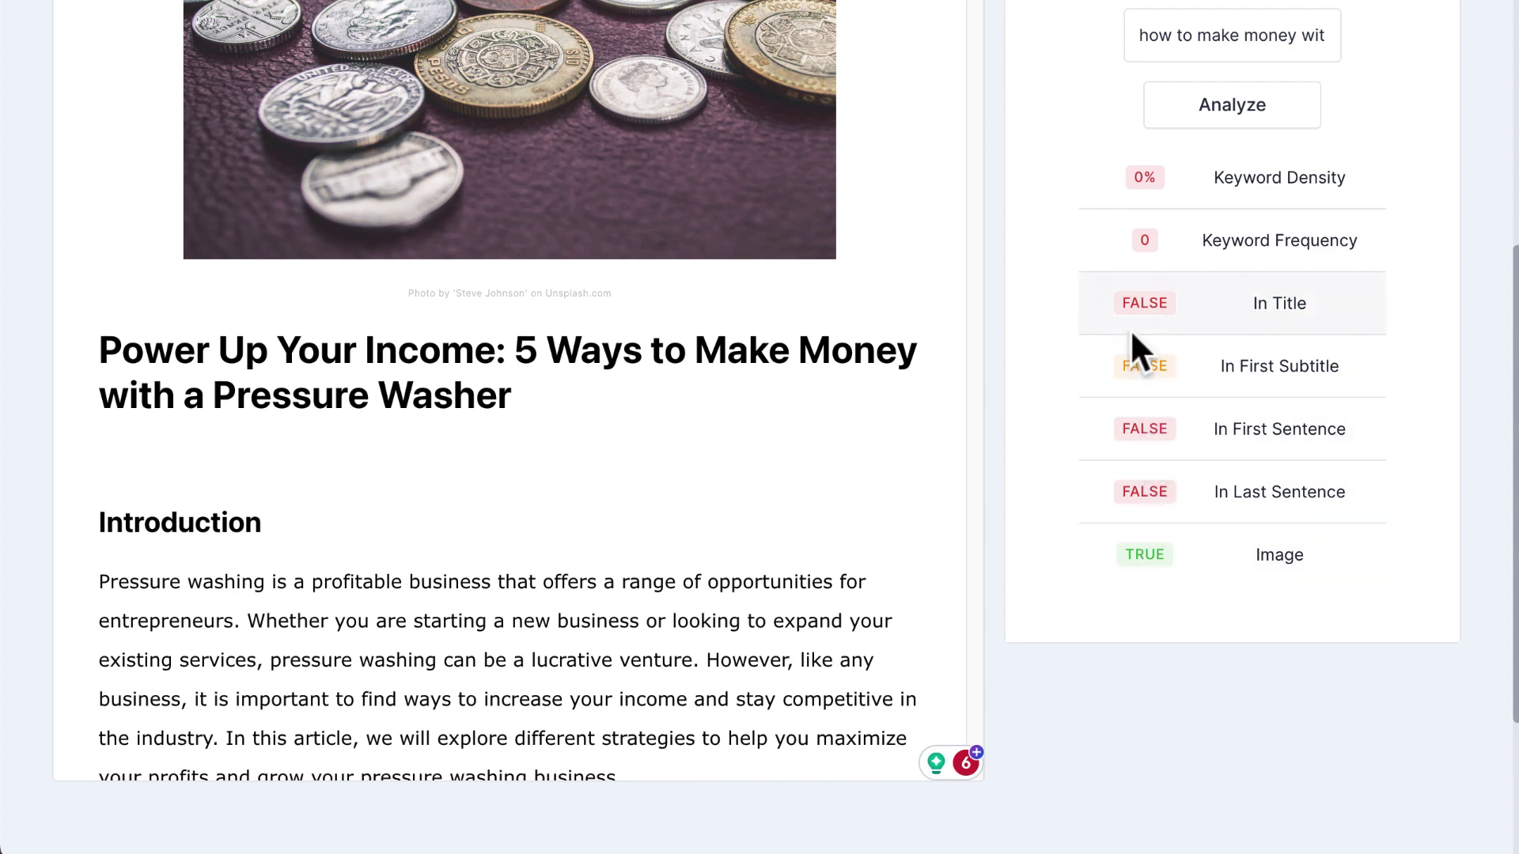
scroll(1129, 329, up, 5)
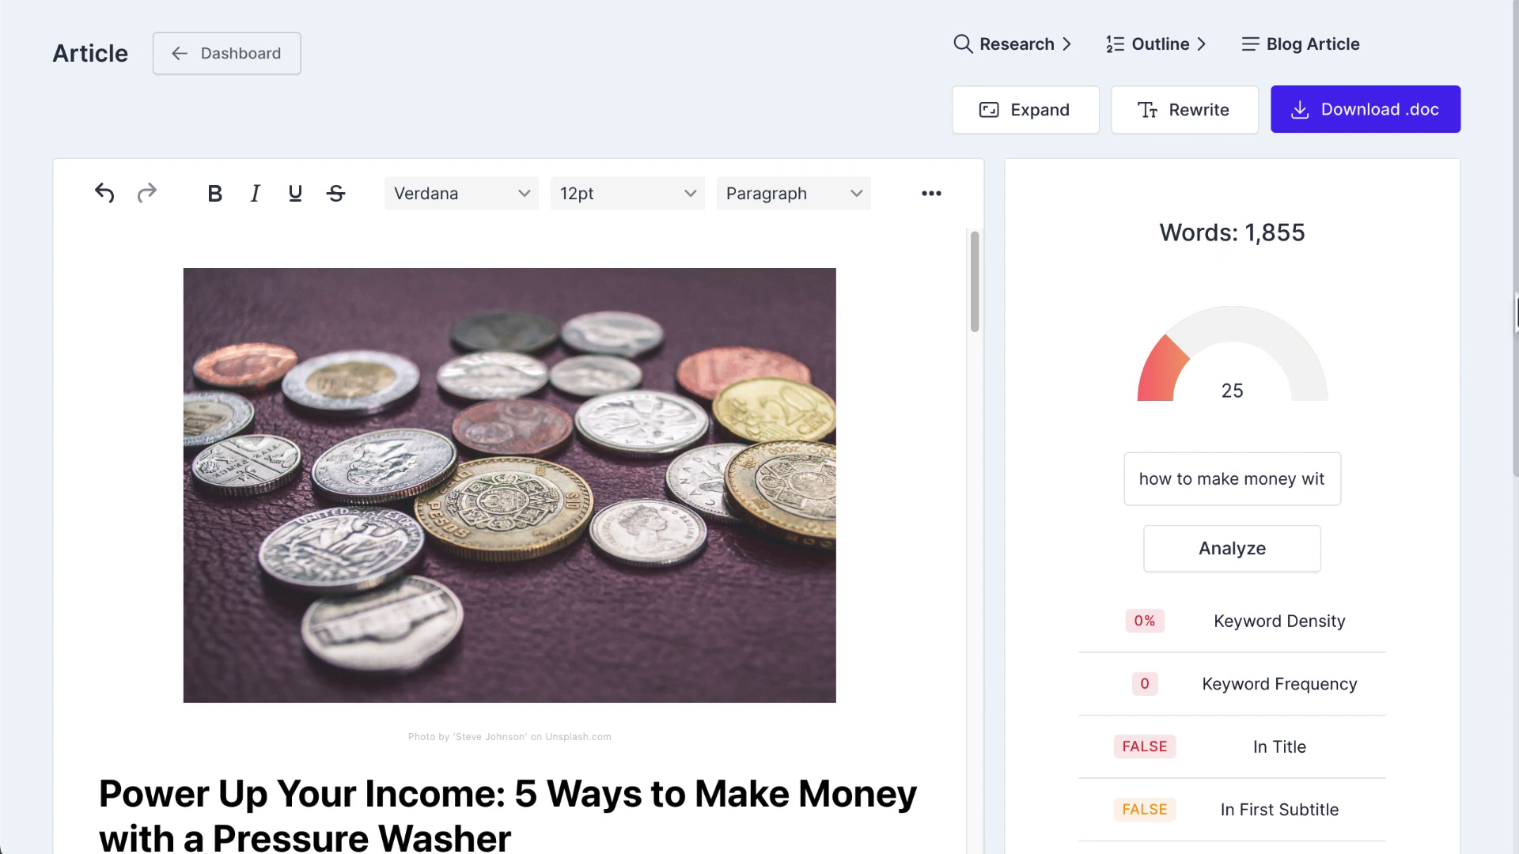
scroll(1345, 522, down, 3)
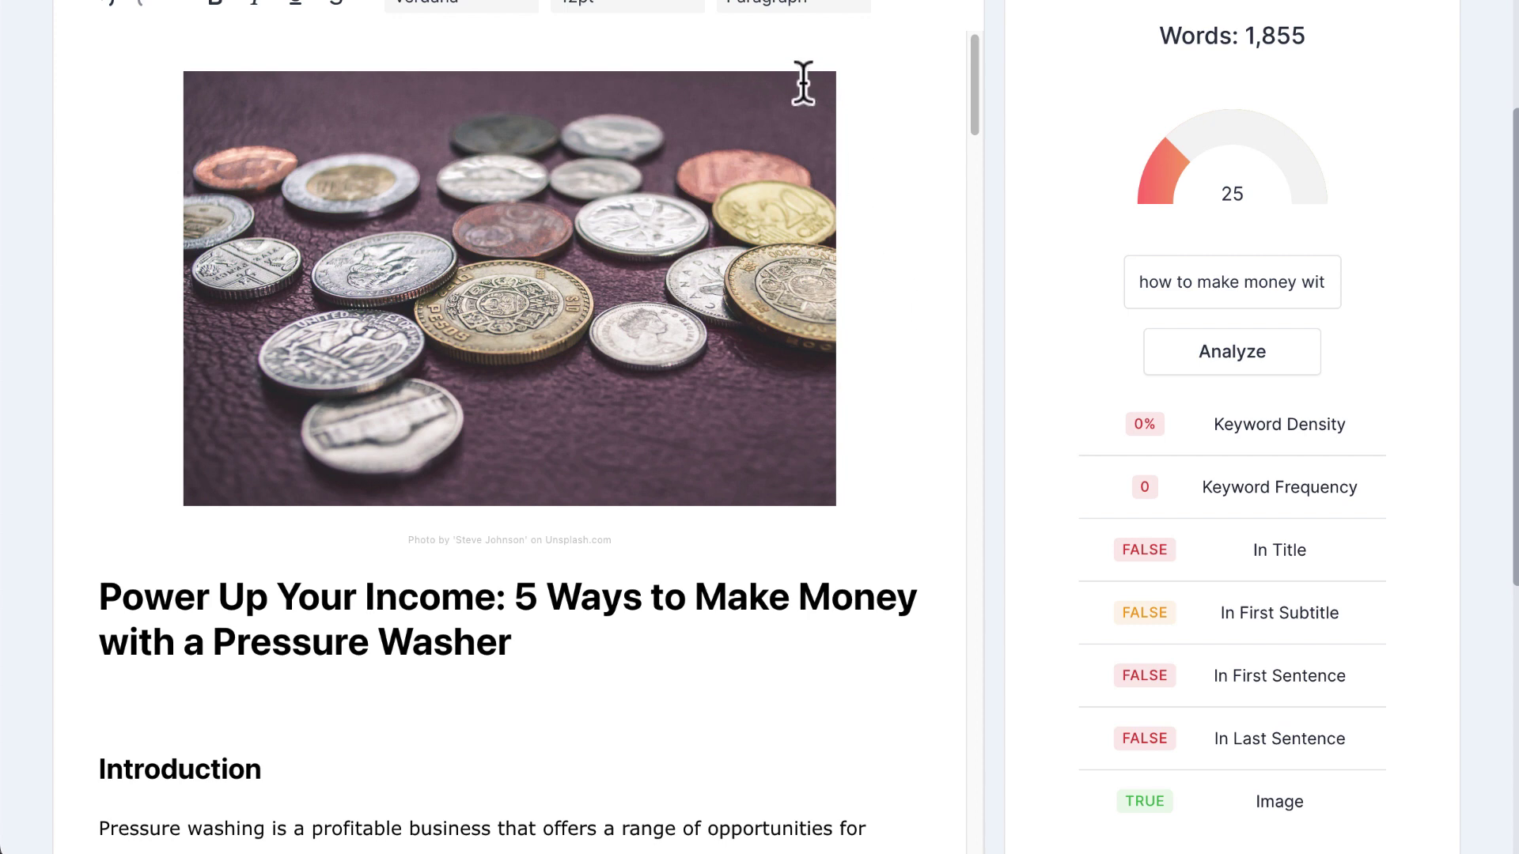
Select all article text, then check the content score of 25
key(ctrl+a)
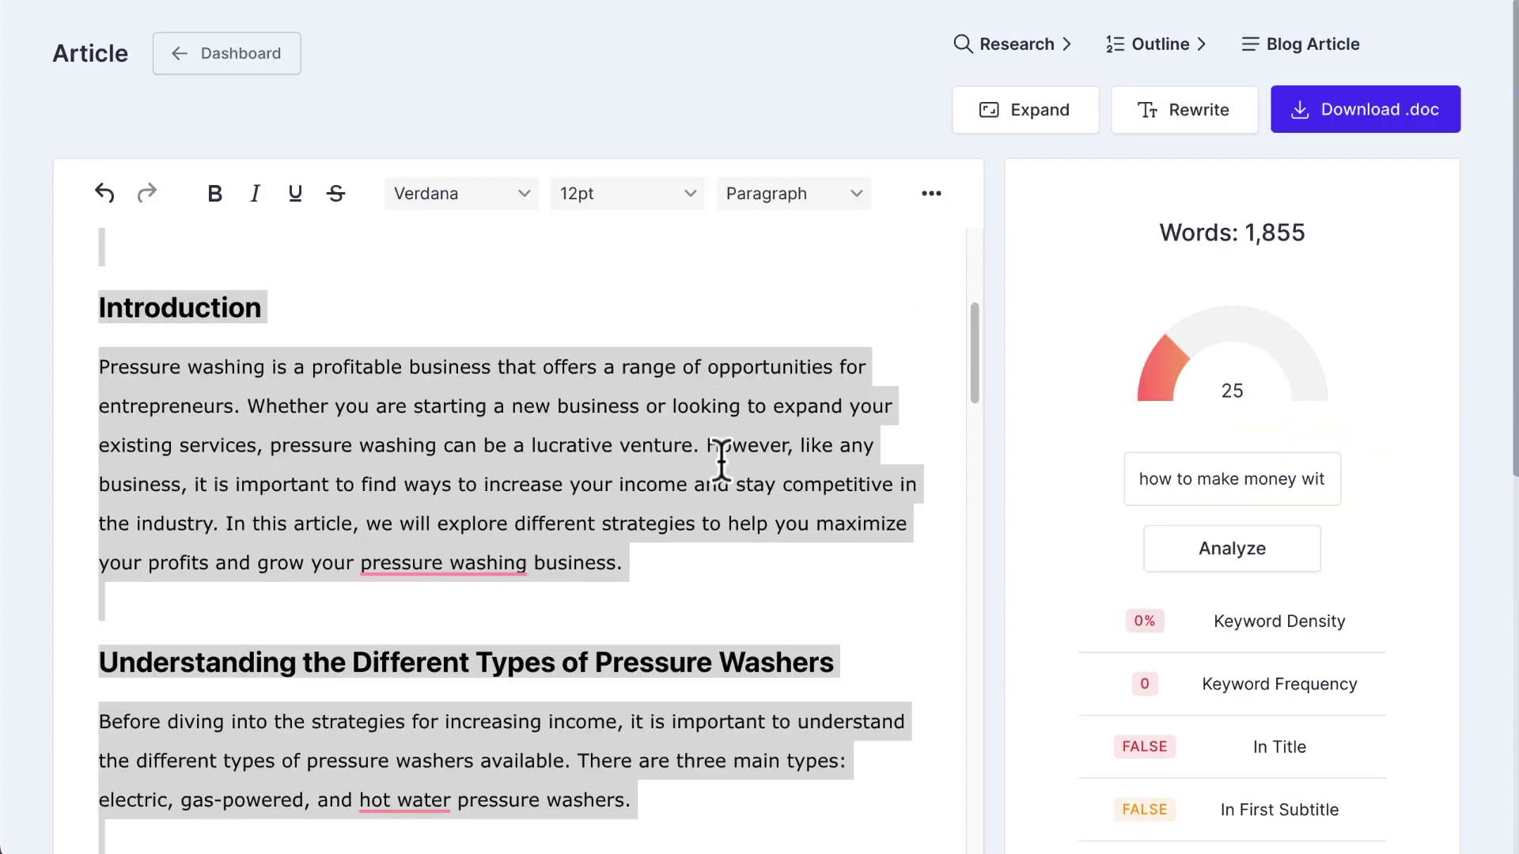
click(678, 562)
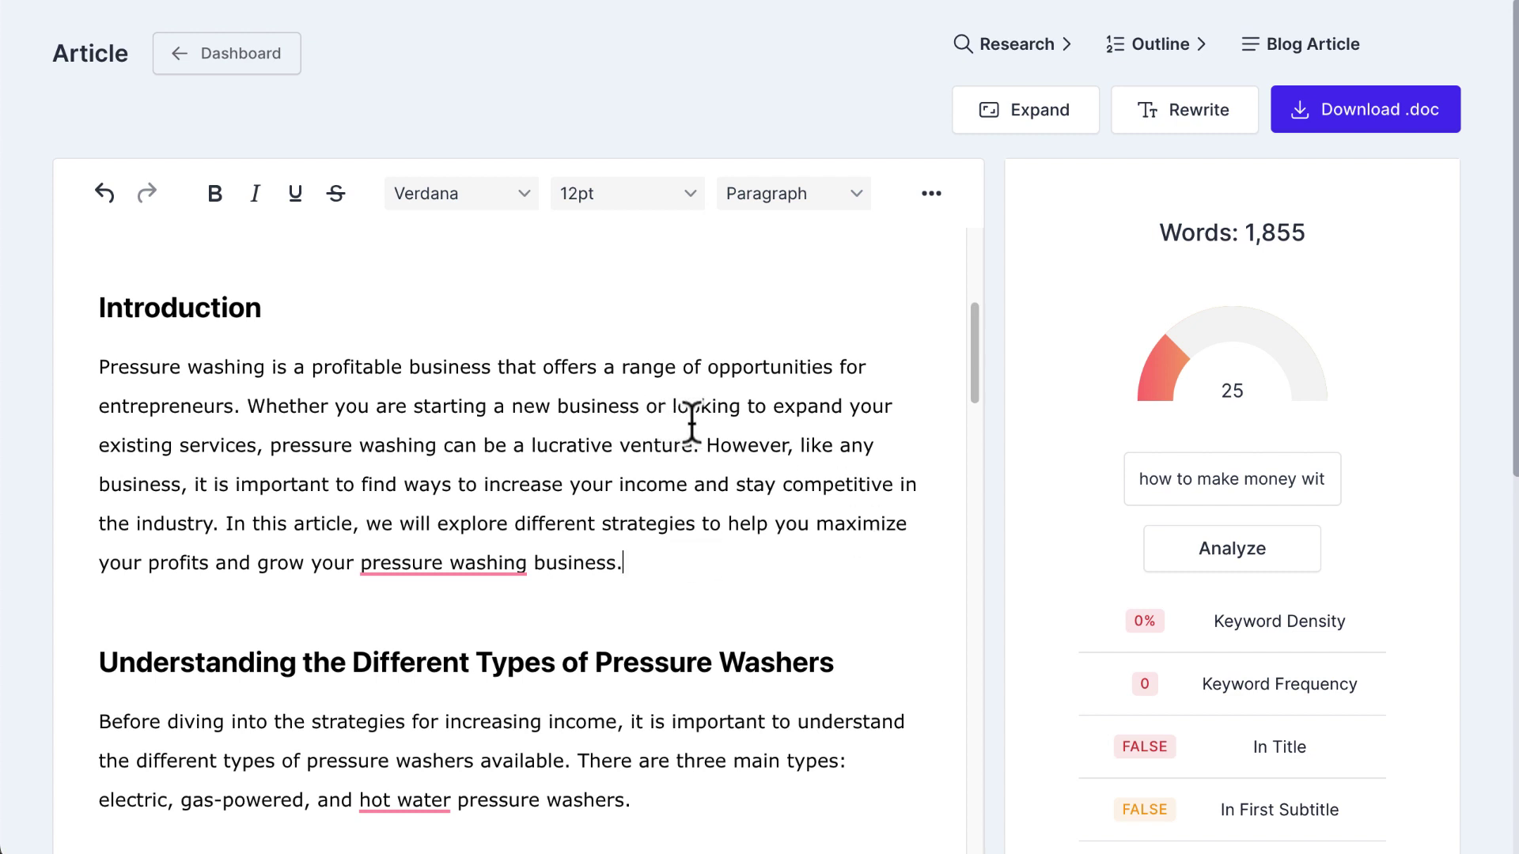
scroll(653, 372, up, 5)
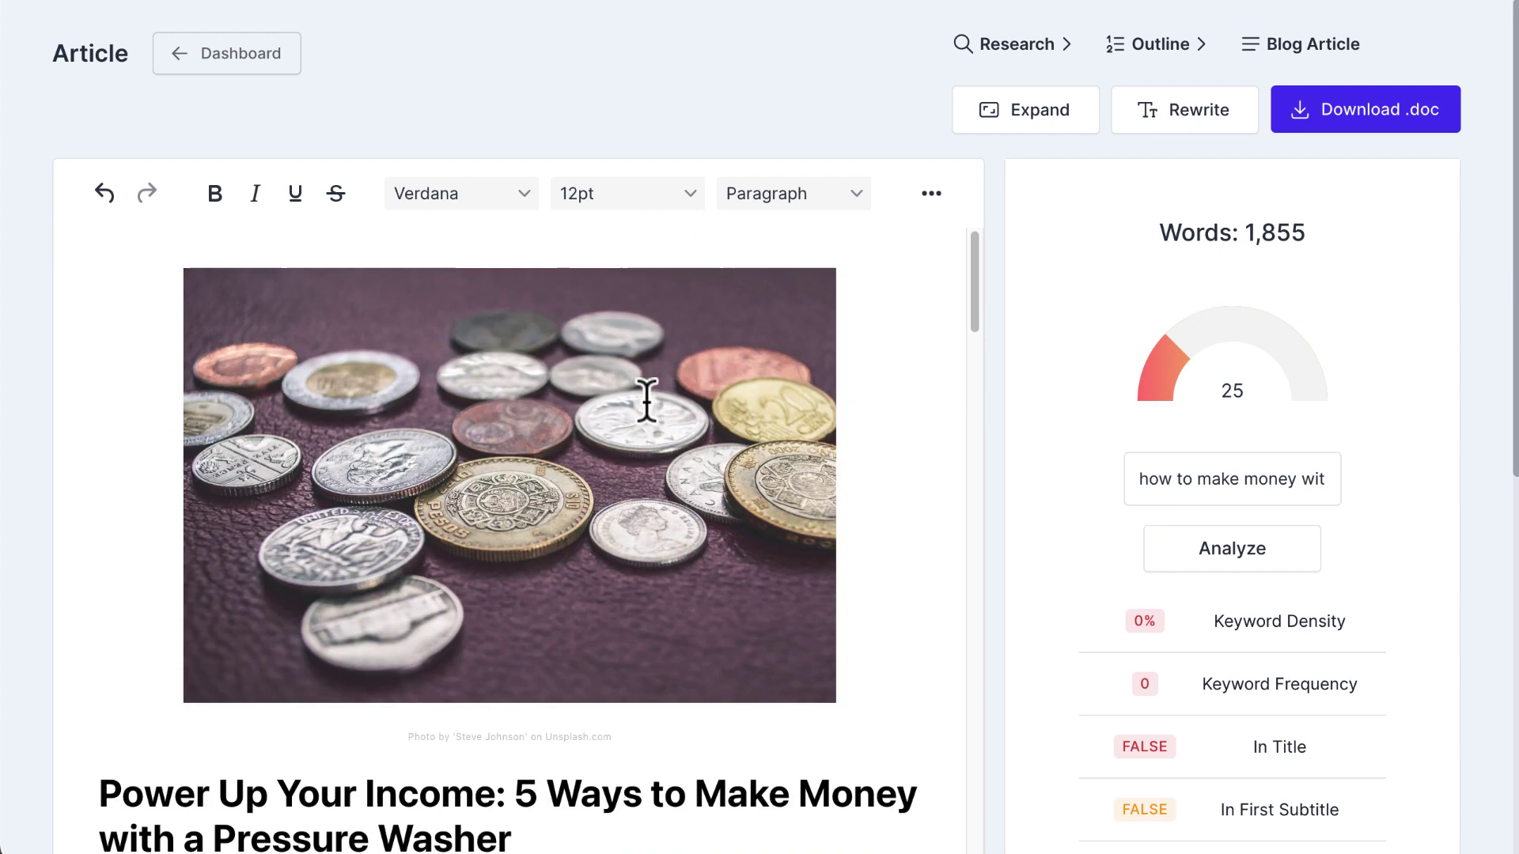
scroll(536, 728, down, 1)
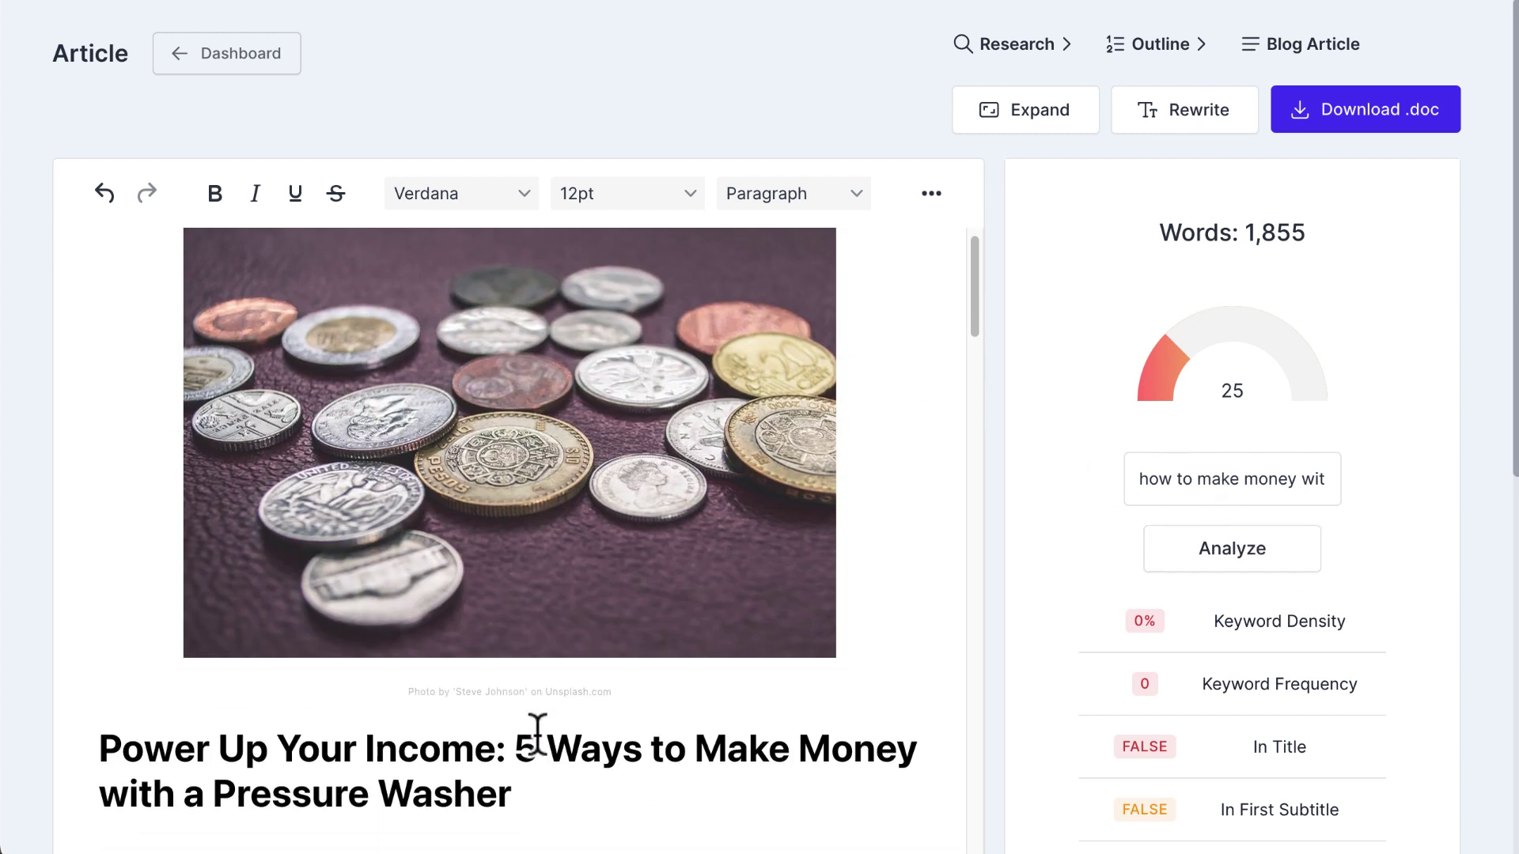
double_click(1236, 389)
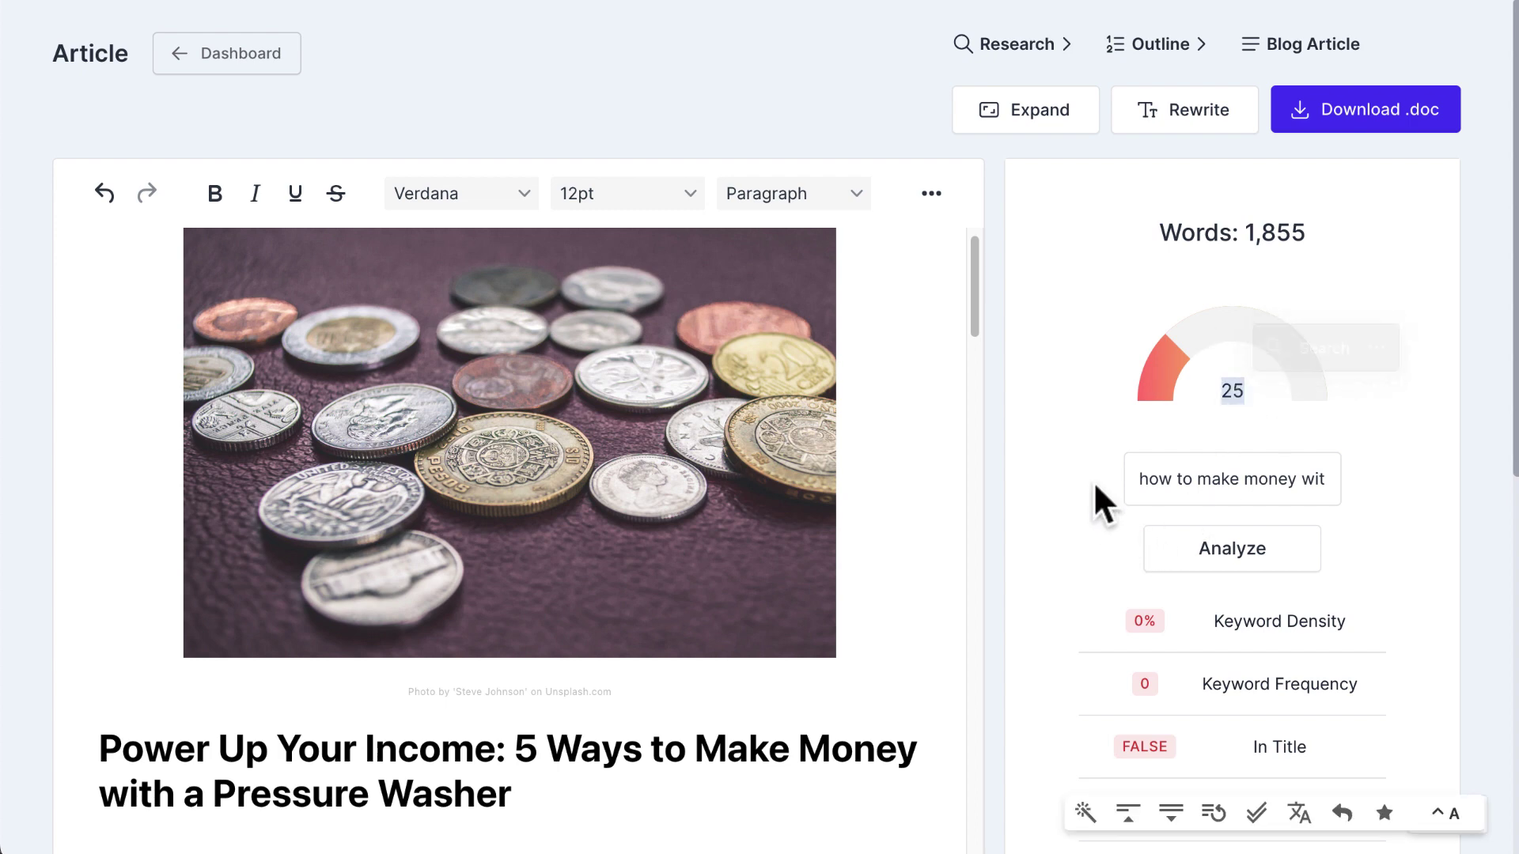
scroll(1096, 485, down, 6)
scroll(1094, 496, up, 6)
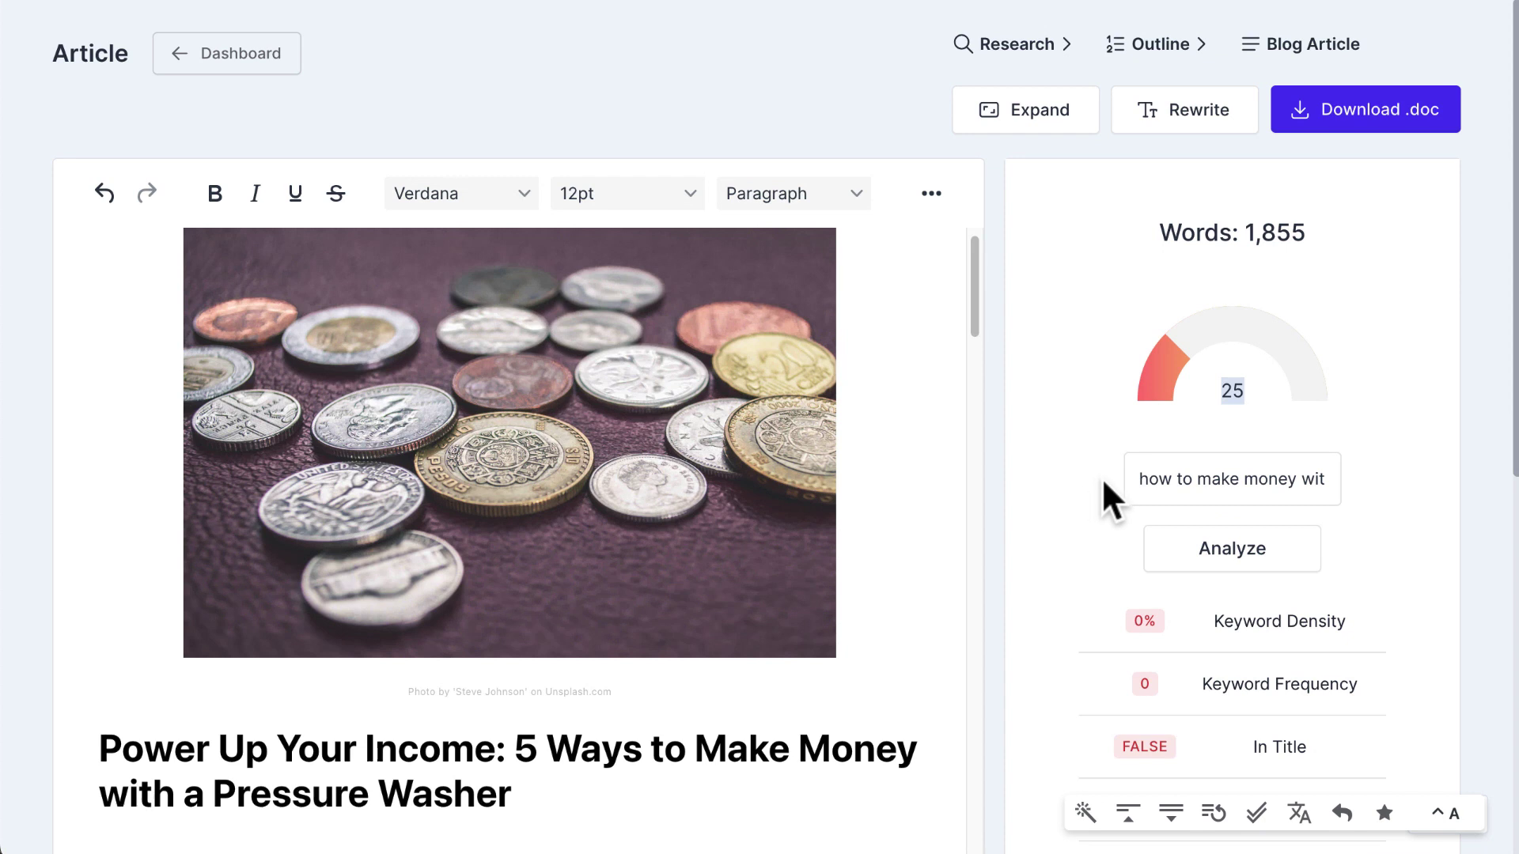
Scroll back through the article and return to the All Templates dashboard
scroll(1109, 477, down, 1)
scroll(1111, 478, up, 1)
scroll(1112, 477, down, 1)
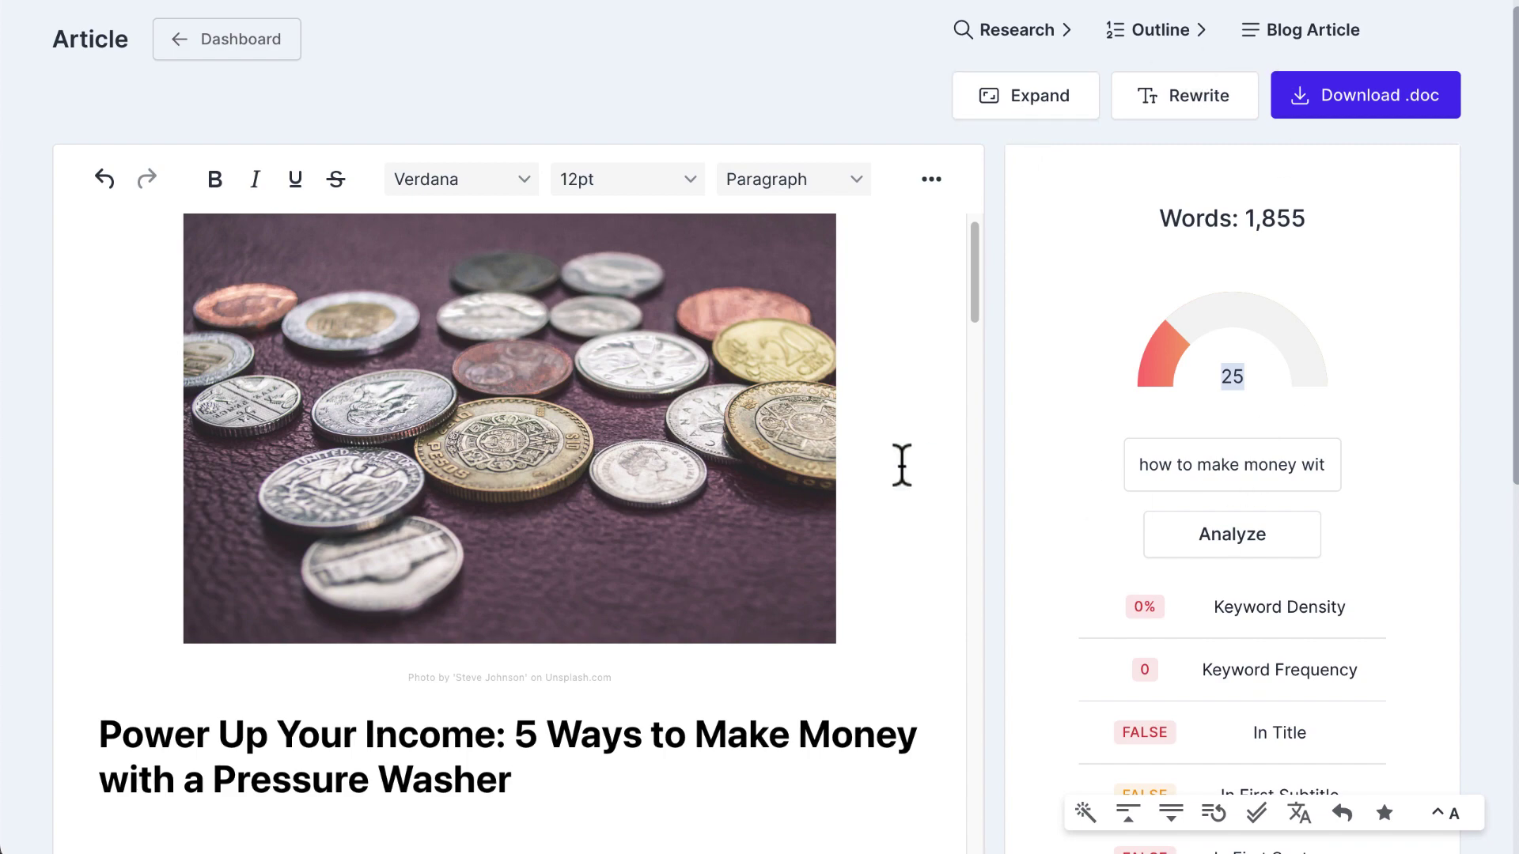
scroll(901, 465, down, 20)
scroll(902, 465, down, 15)
scroll(894, 451, up, 20)
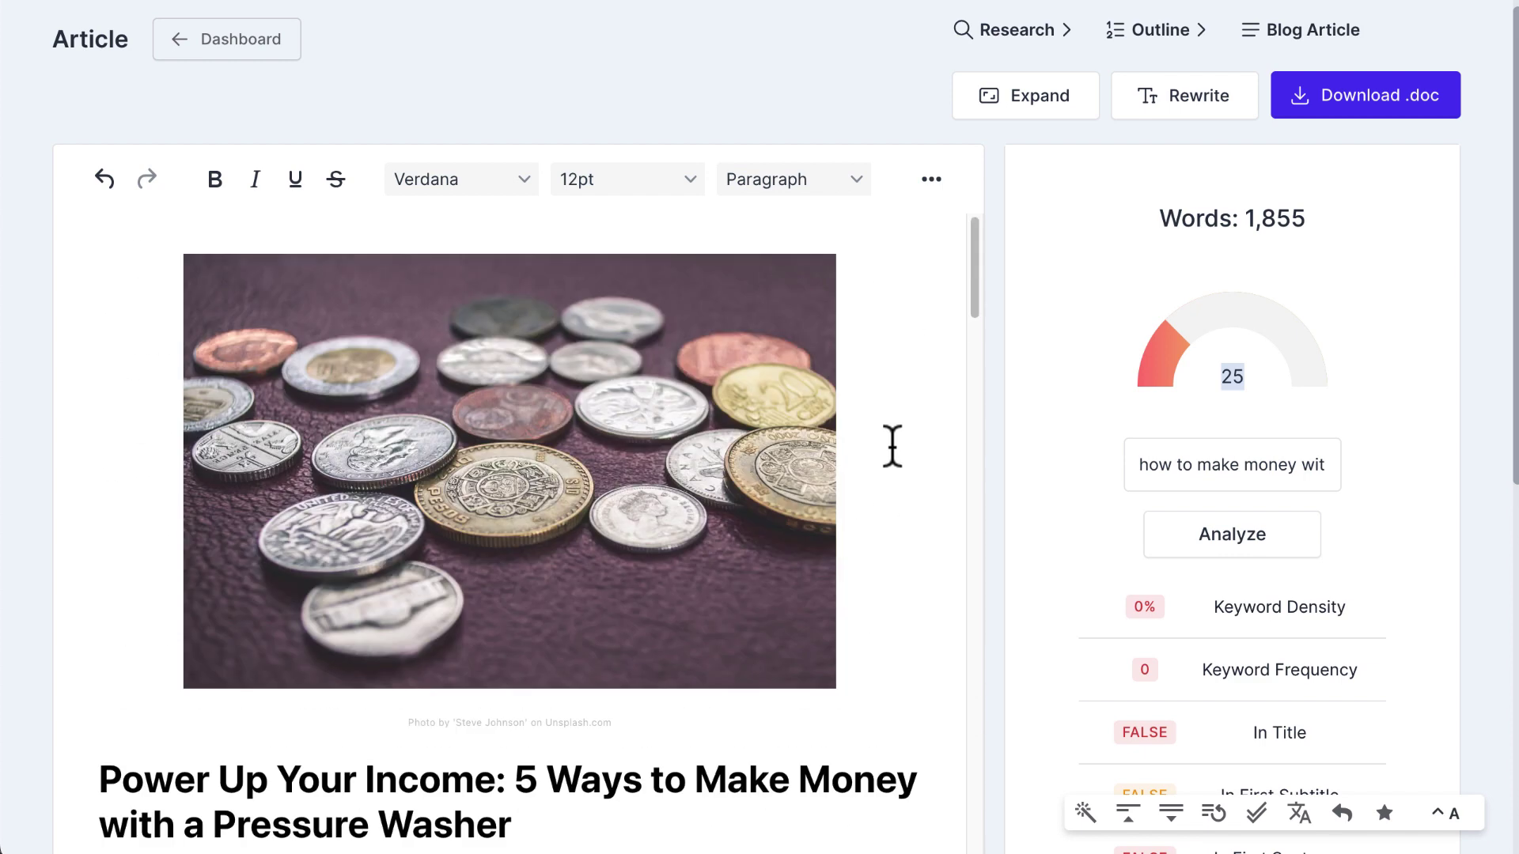
scroll(888, 444, up, 2)
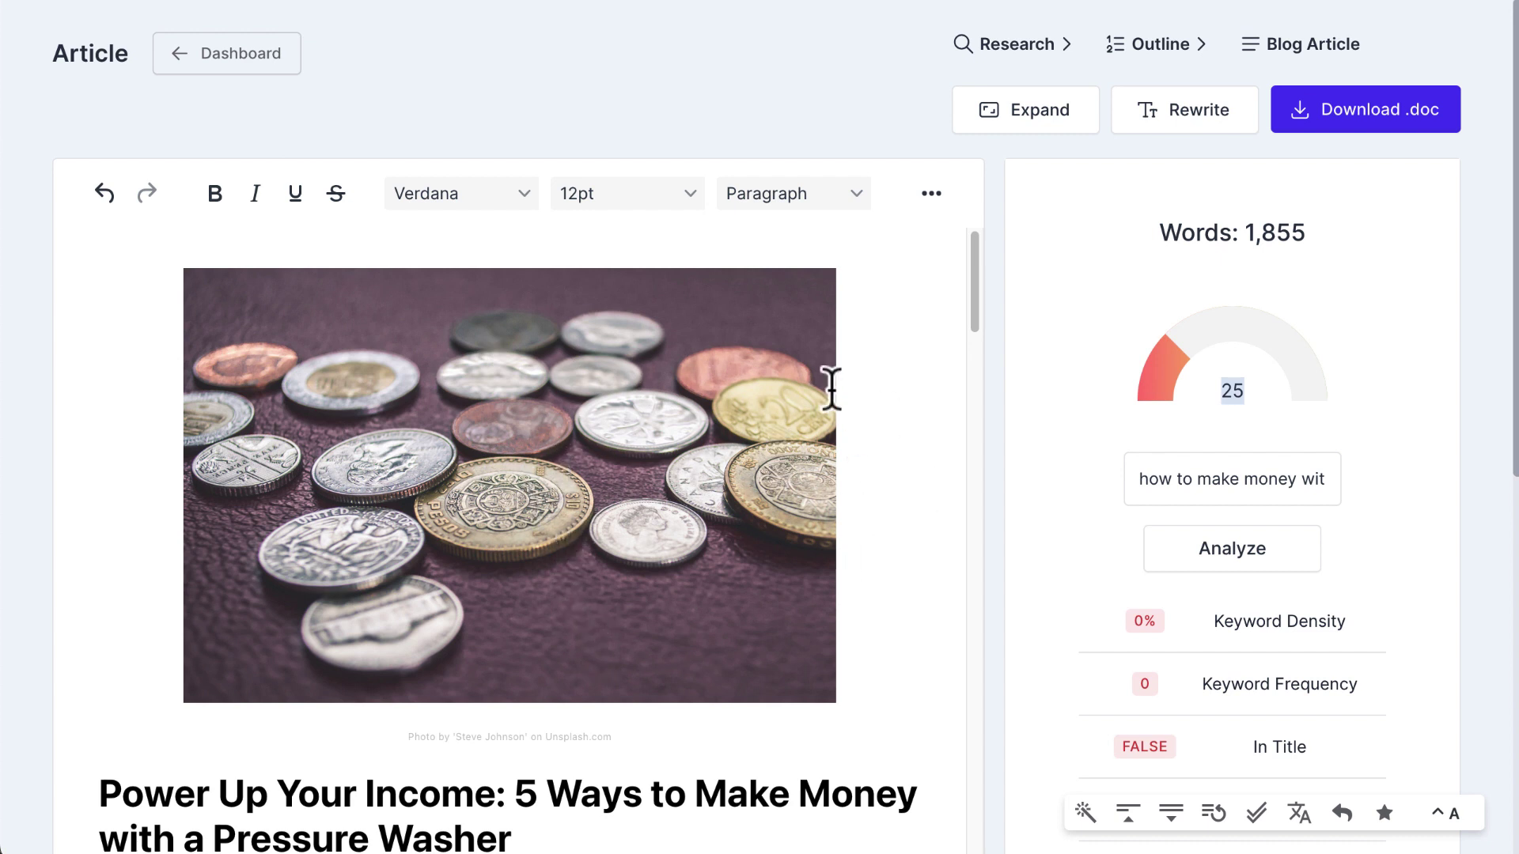
click(110, 67)
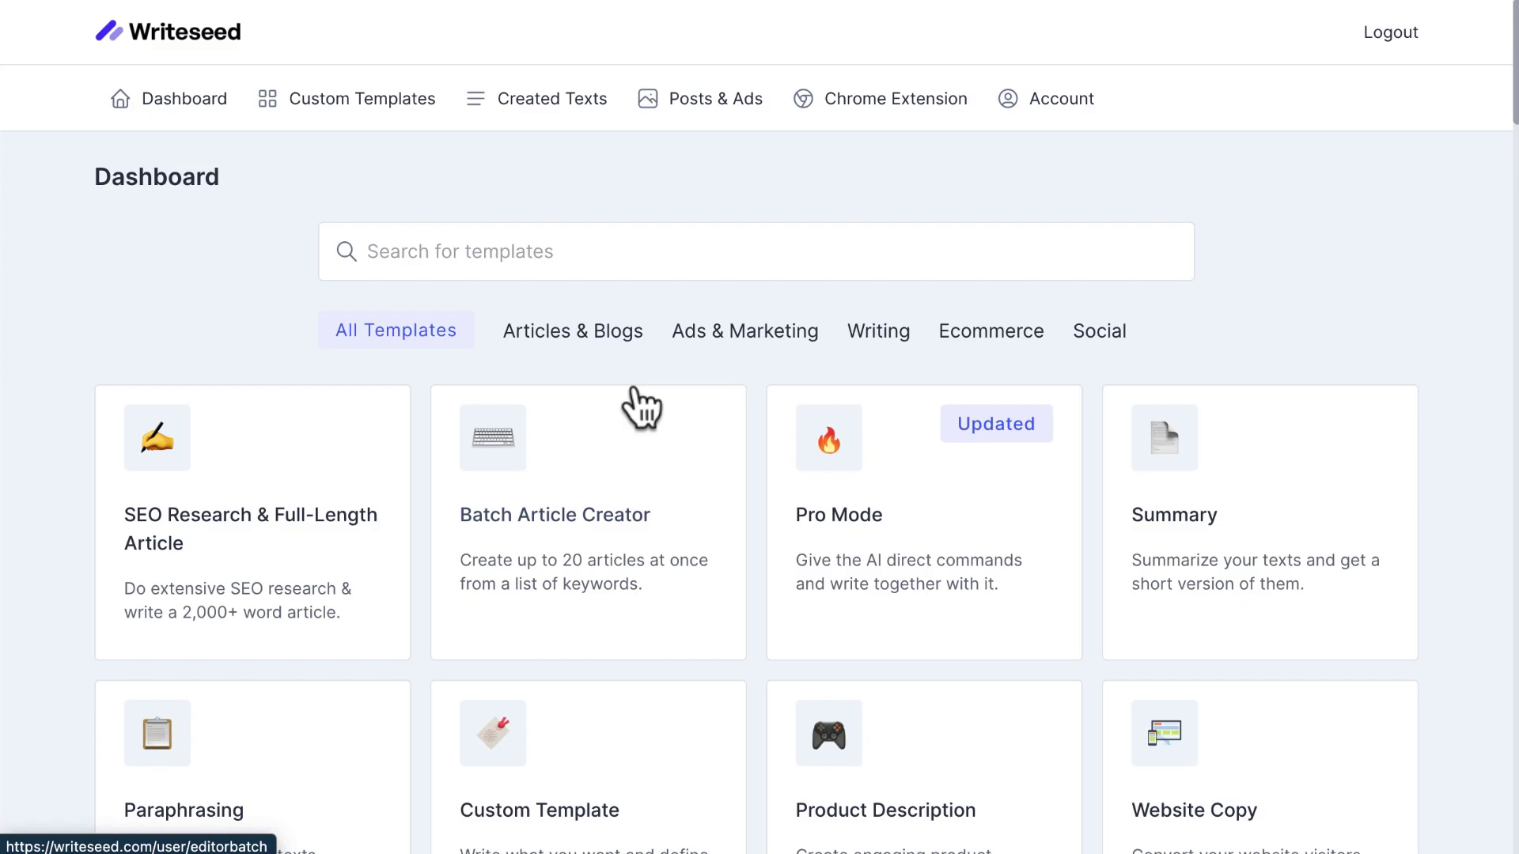
scroll(631, 403, down, 1)
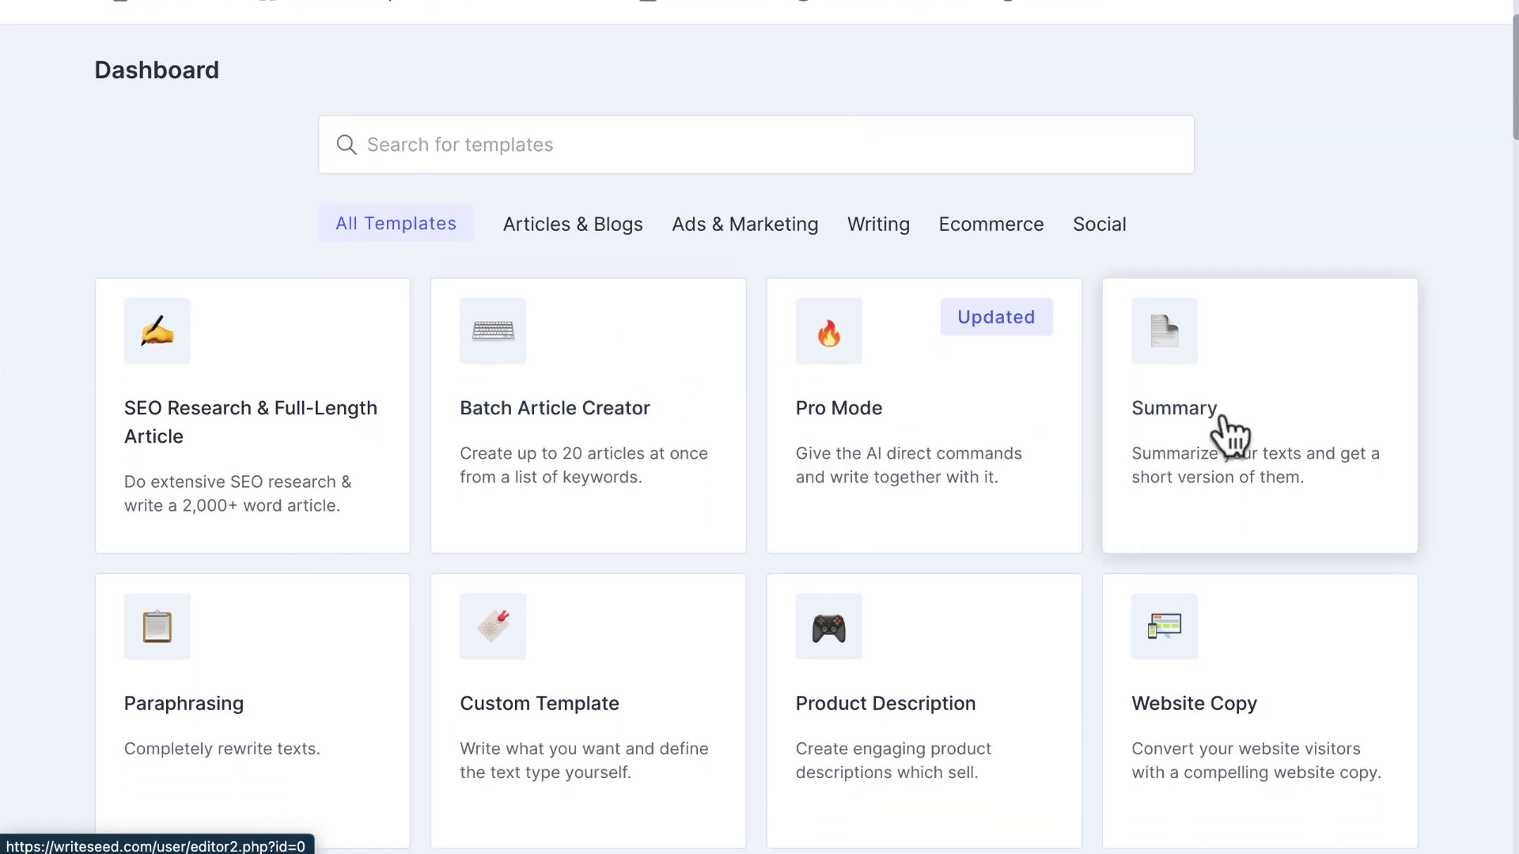
Open the Pro Mode template and type 'How to make money with a pressure washer' as the first line
click(853, 499)
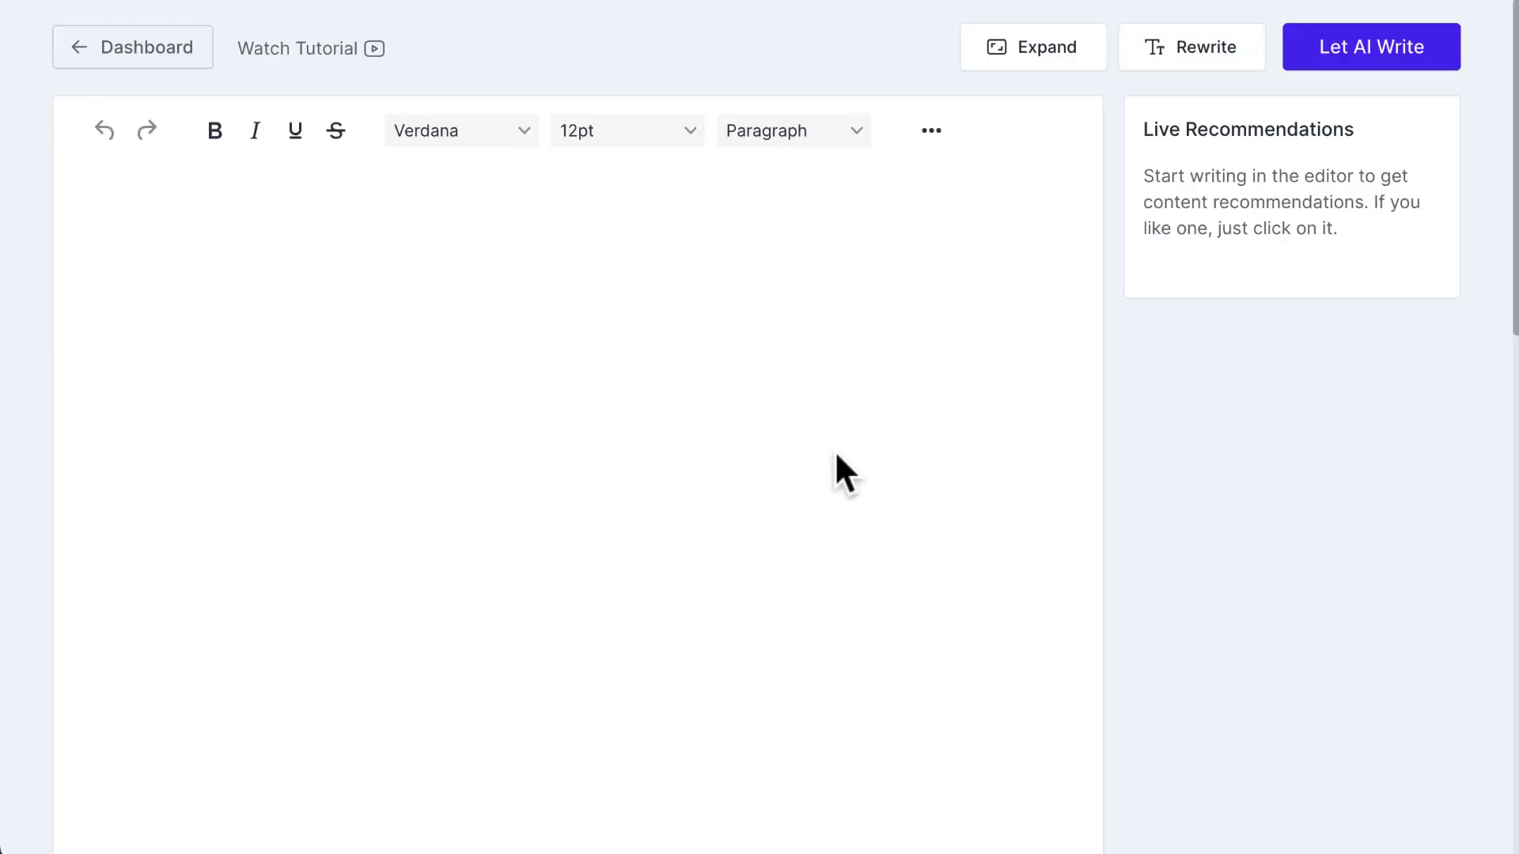
click(420, 290)
text(Hwo)
text( to make monye)
key(BackSpace)
key(BackSpace)
key(BackSpace)
text(e w)
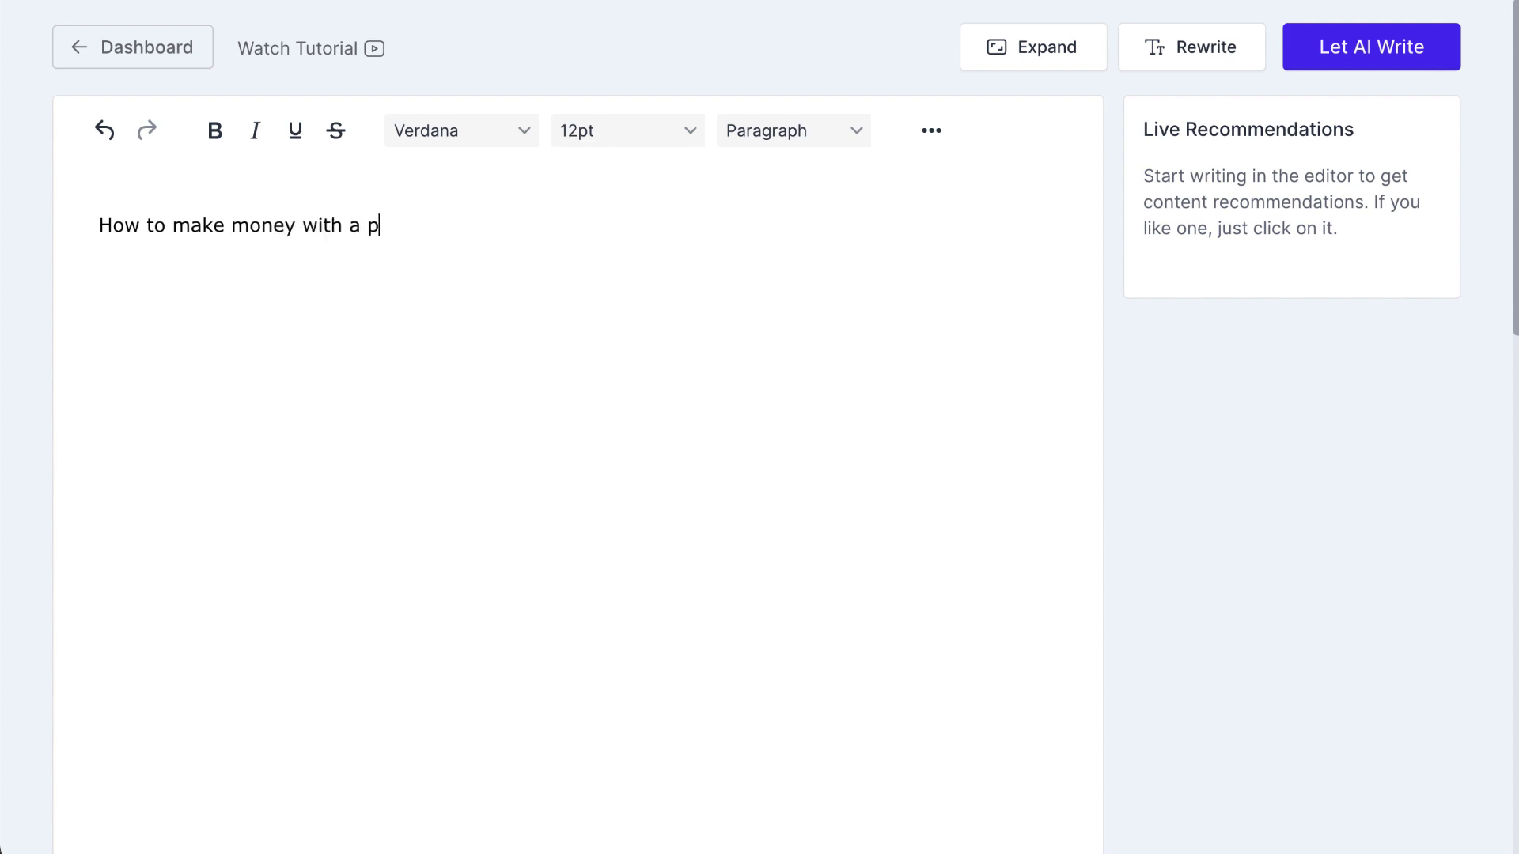
text(asher.)
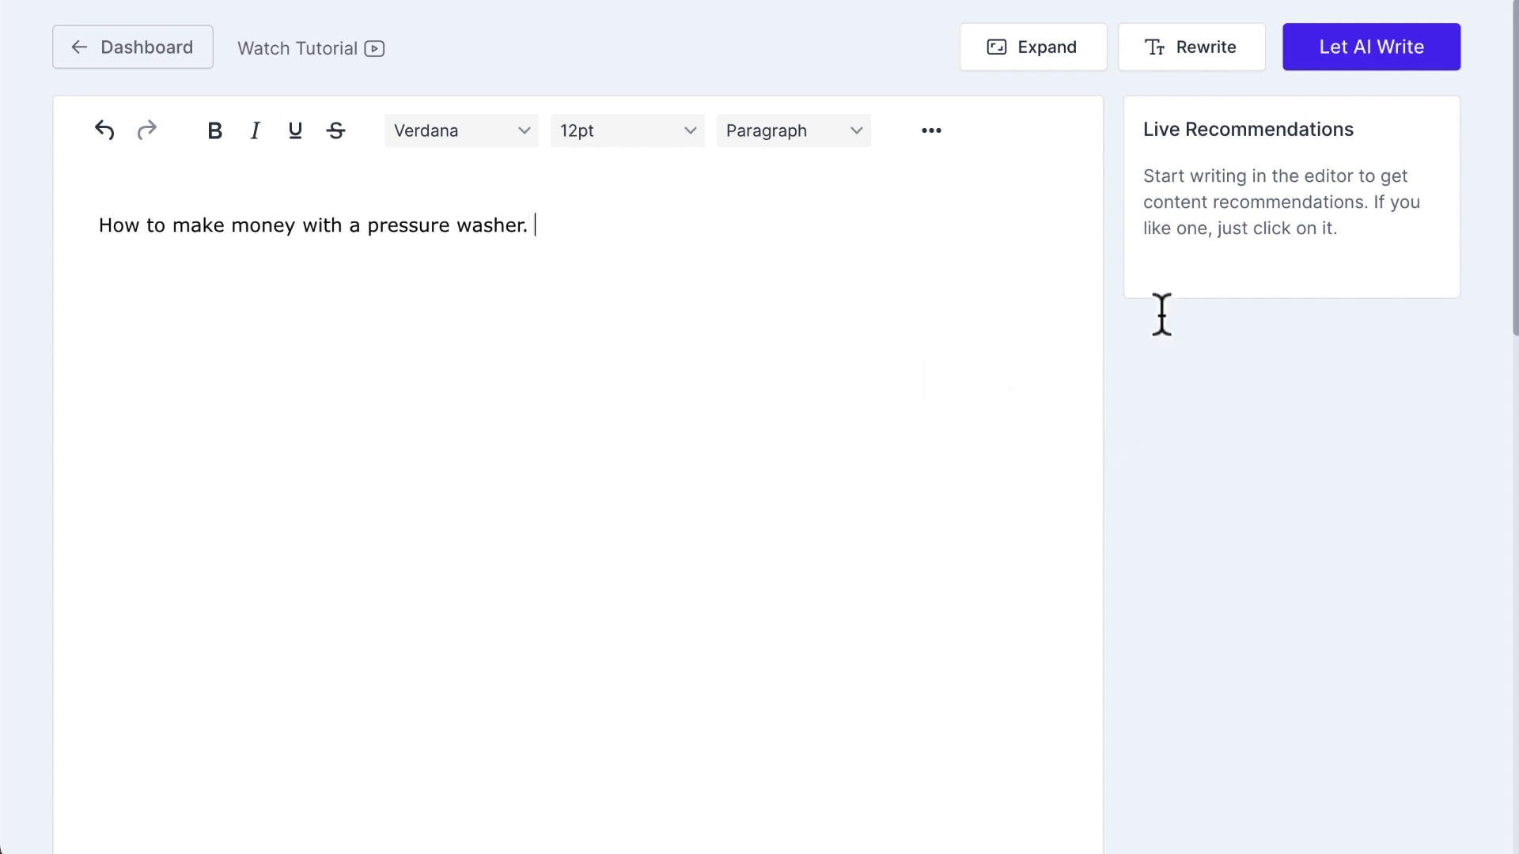
Insert the second AI suggestion and break it off into its own paragraph before 'One way'
click(1356, 54)
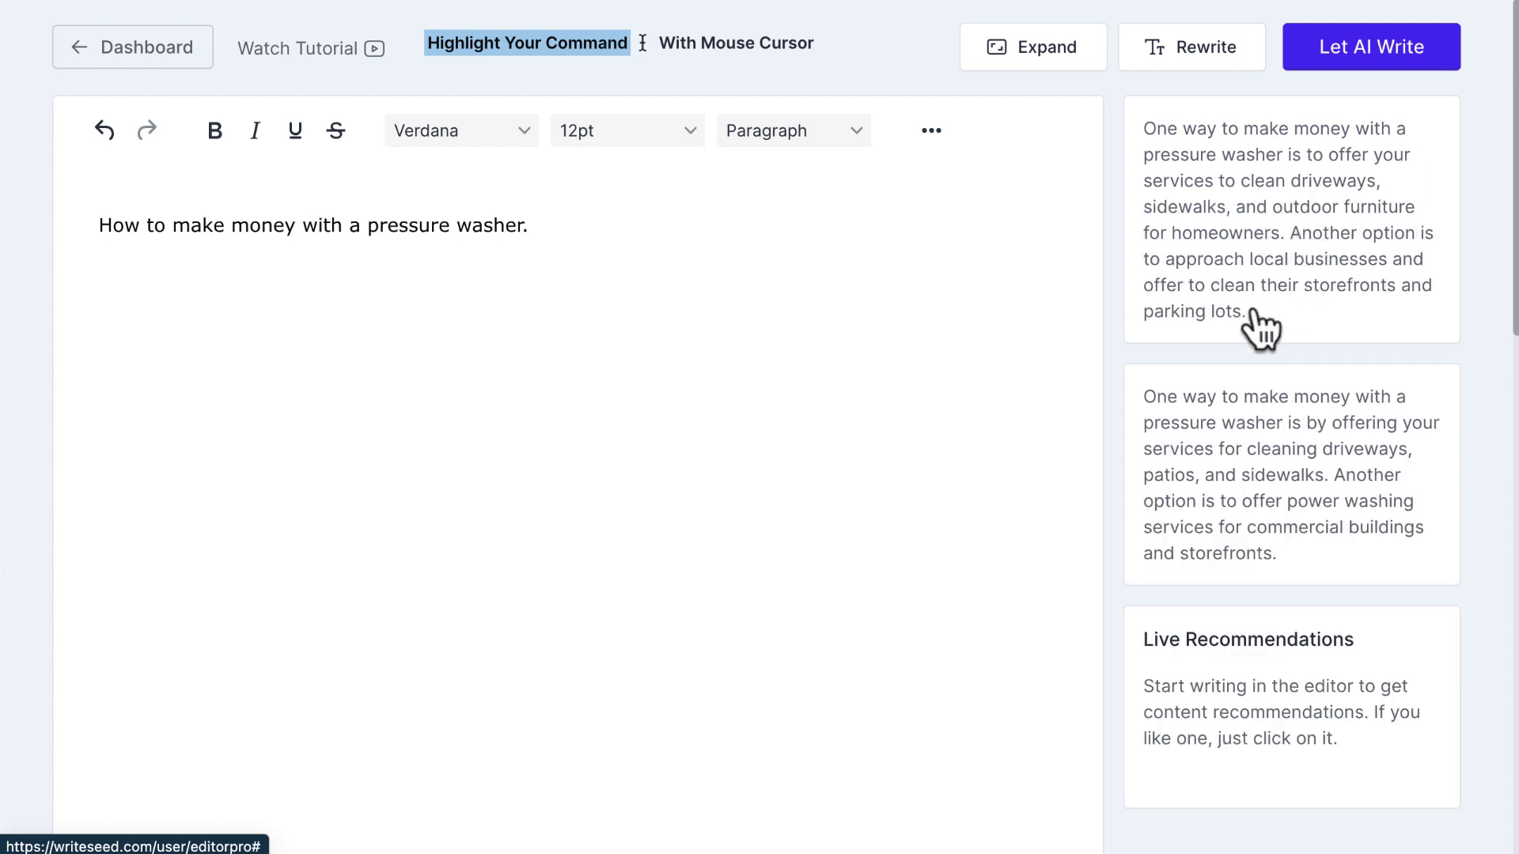
click(1300, 506)
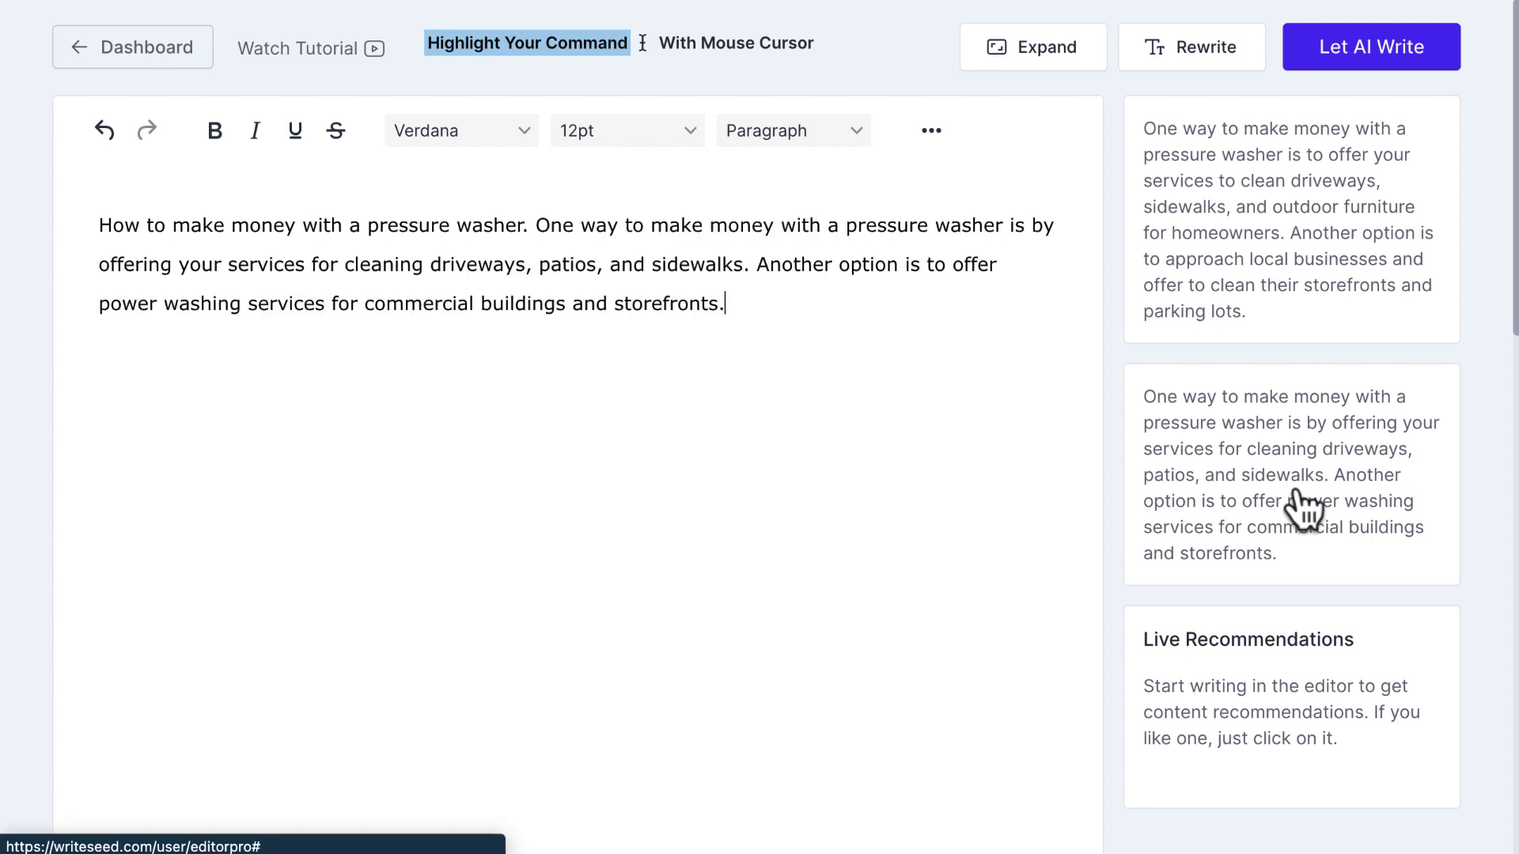
click(547, 233)
key(Return)
key(Return)
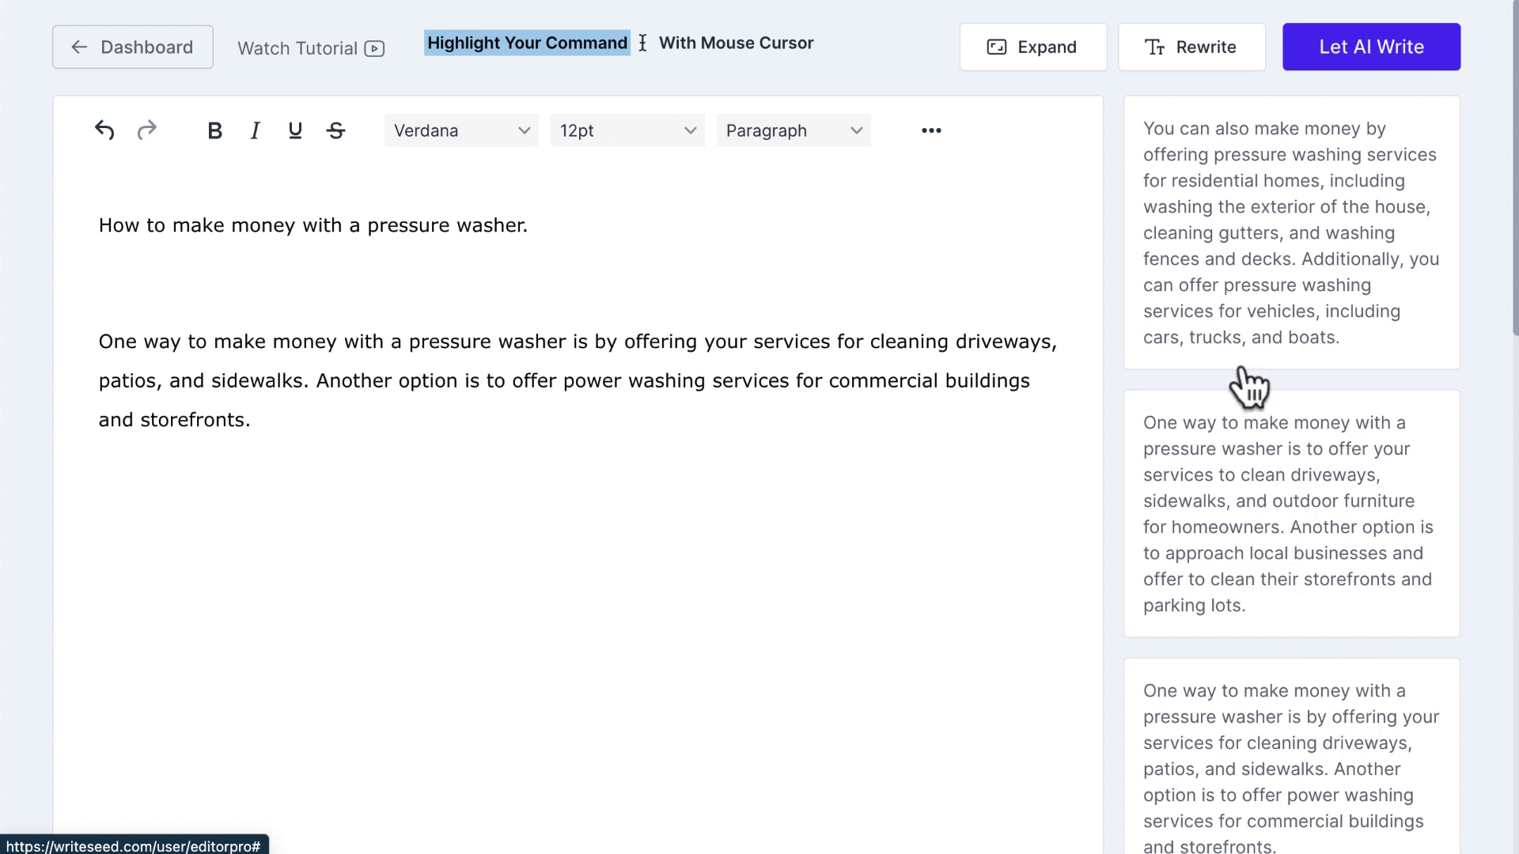
Insert the residential homes and 'Another idea' suggestions, splitting 'Additionally' into a new paragraph
click(1214, 278)
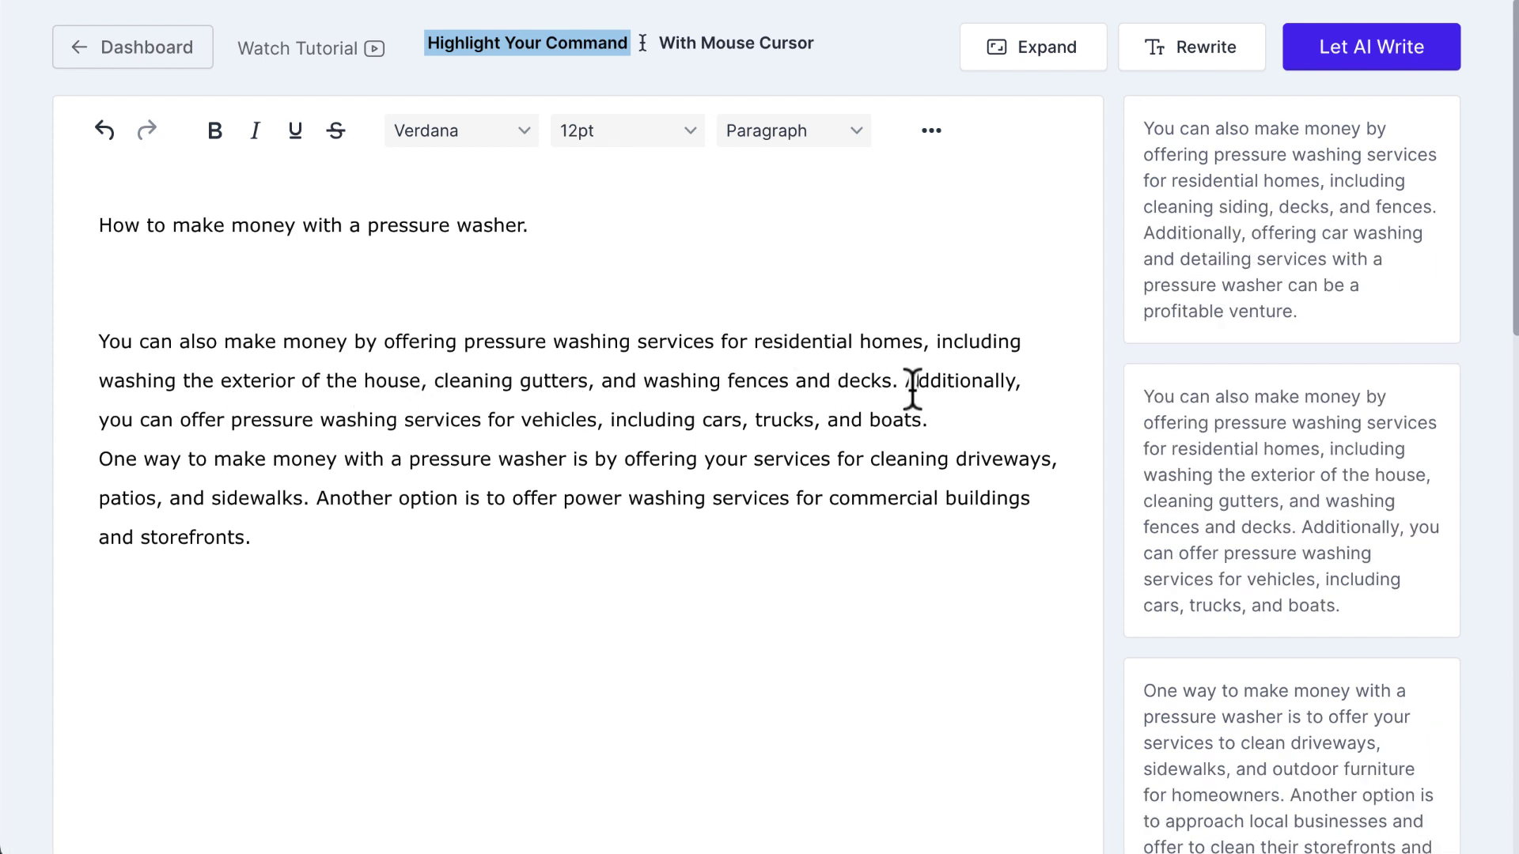
click(912, 388)
key(Return)
key(Return)
key(Return)
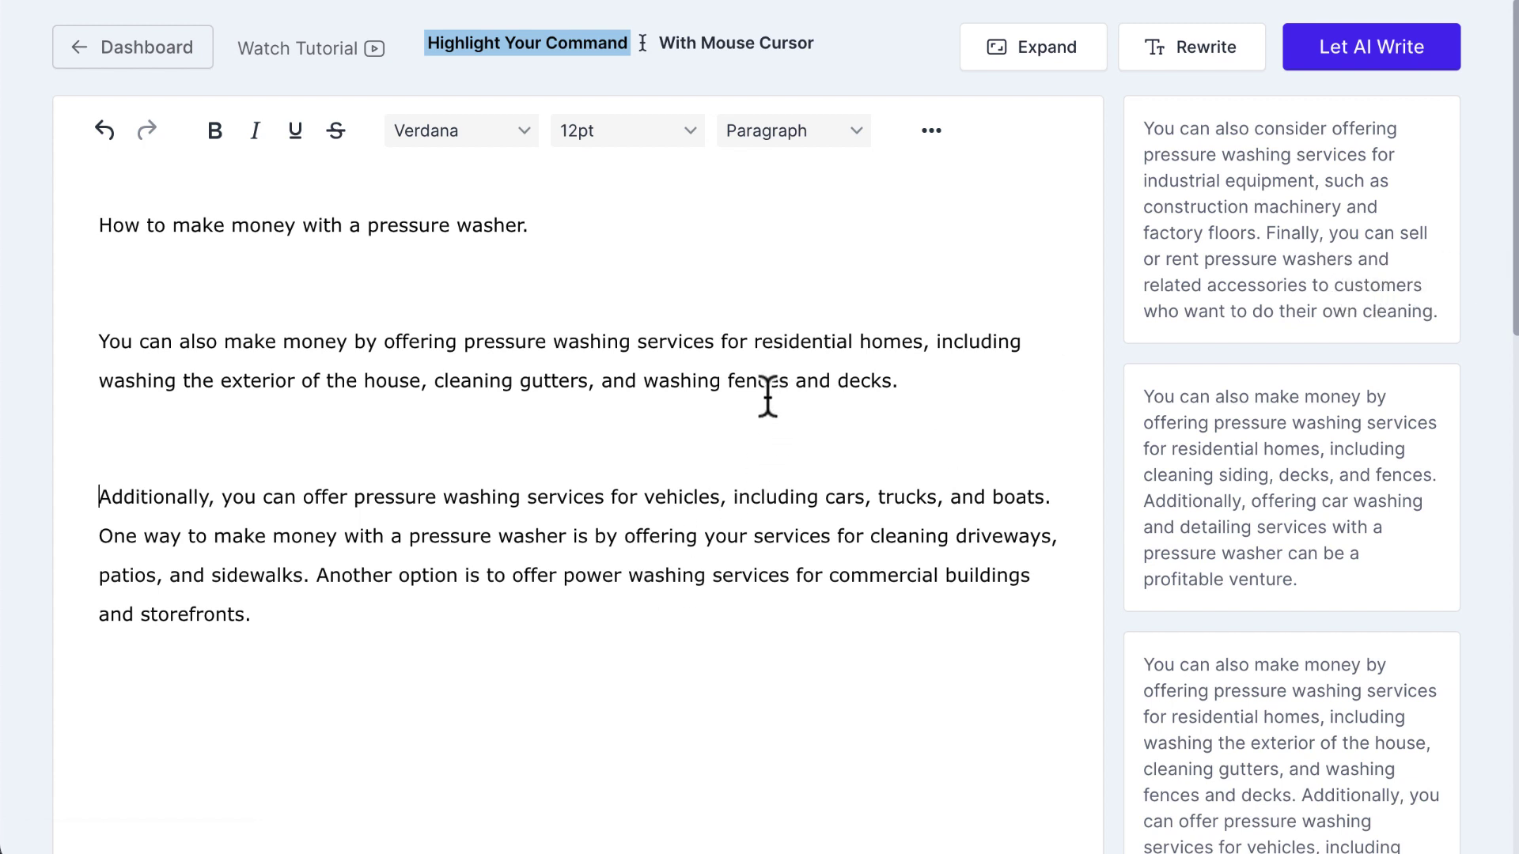
click(1188, 286)
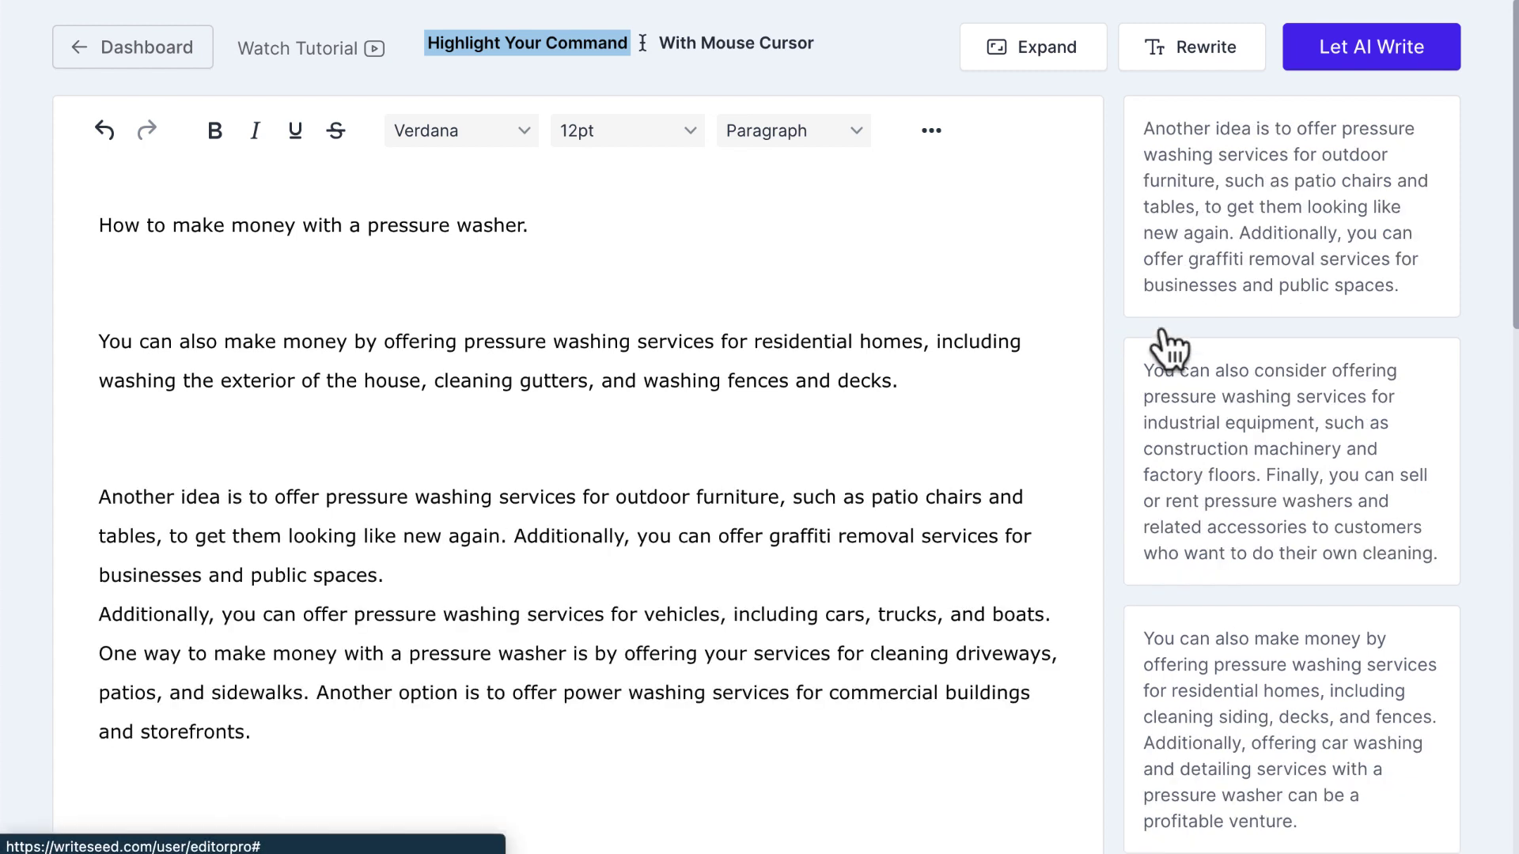
click(101, 619)
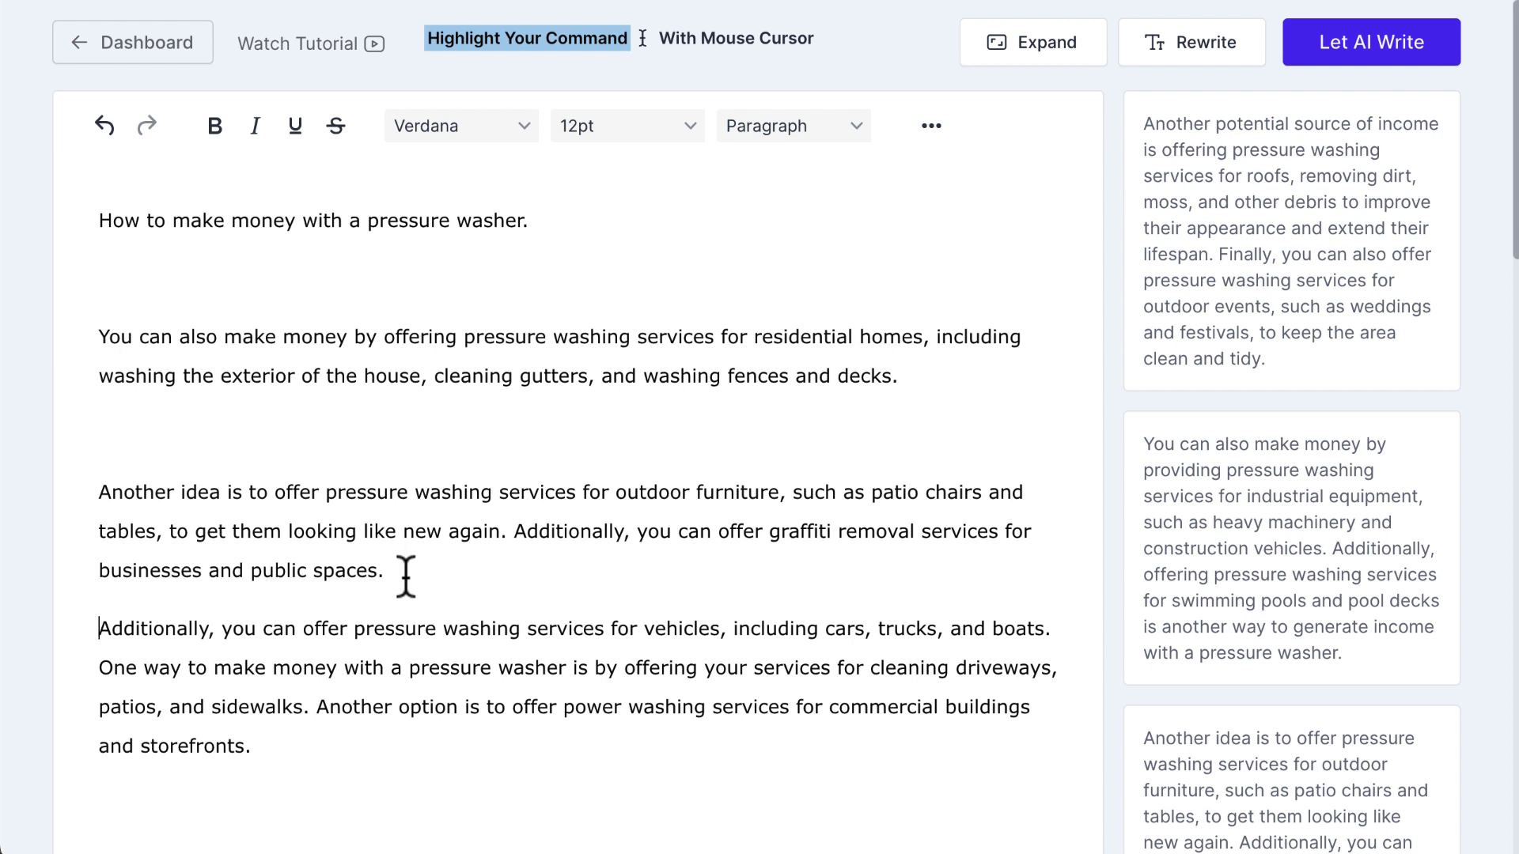
Rewrite the 'Another idea' paragraph to begin 'Another concept to consider', with a blank line after it
drag(405, 576, 86, 502)
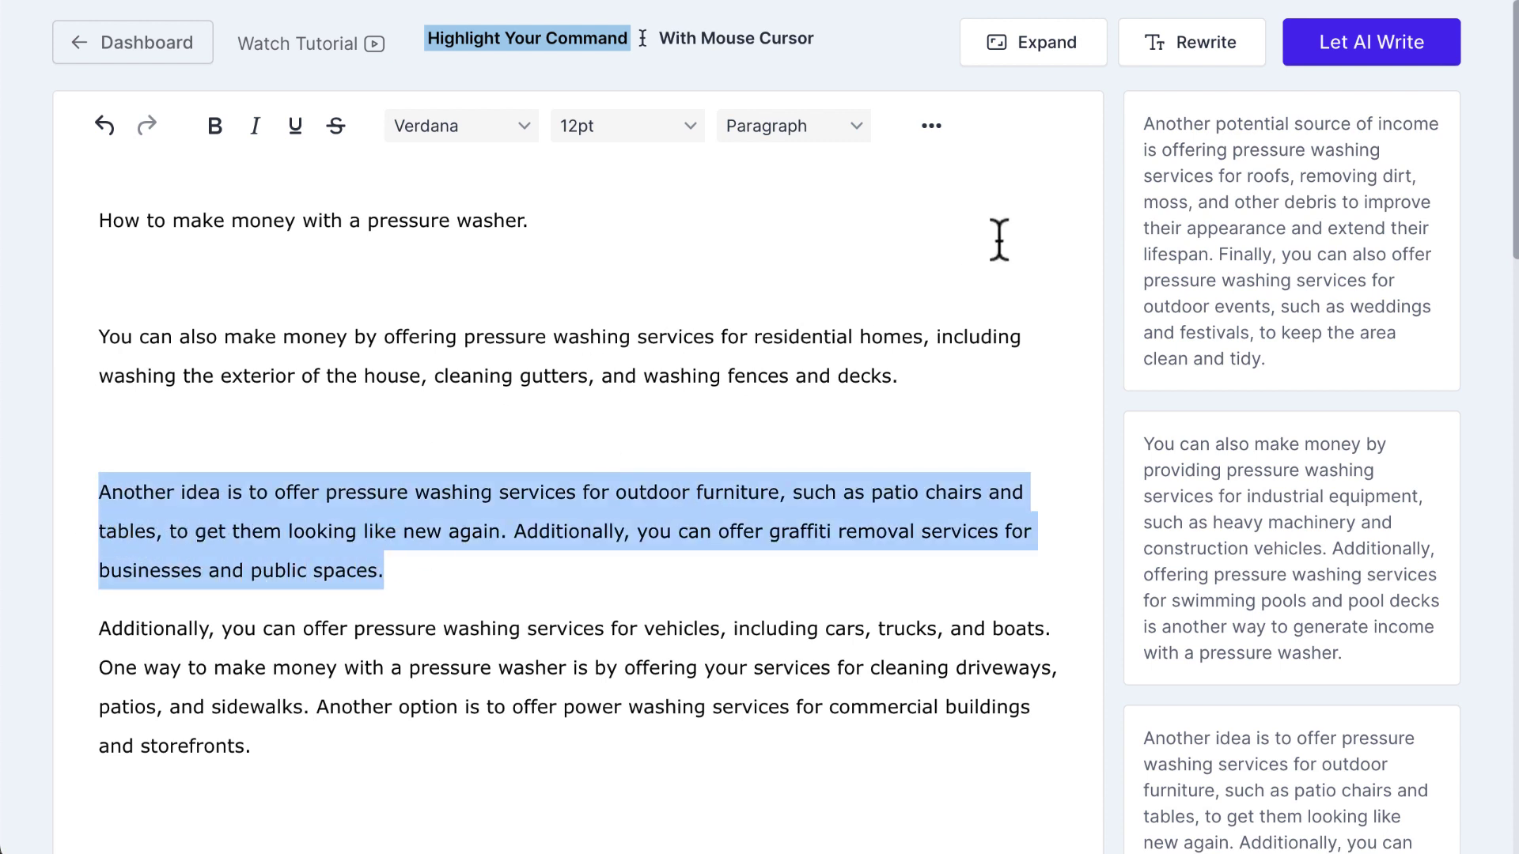
click(1168, 63)
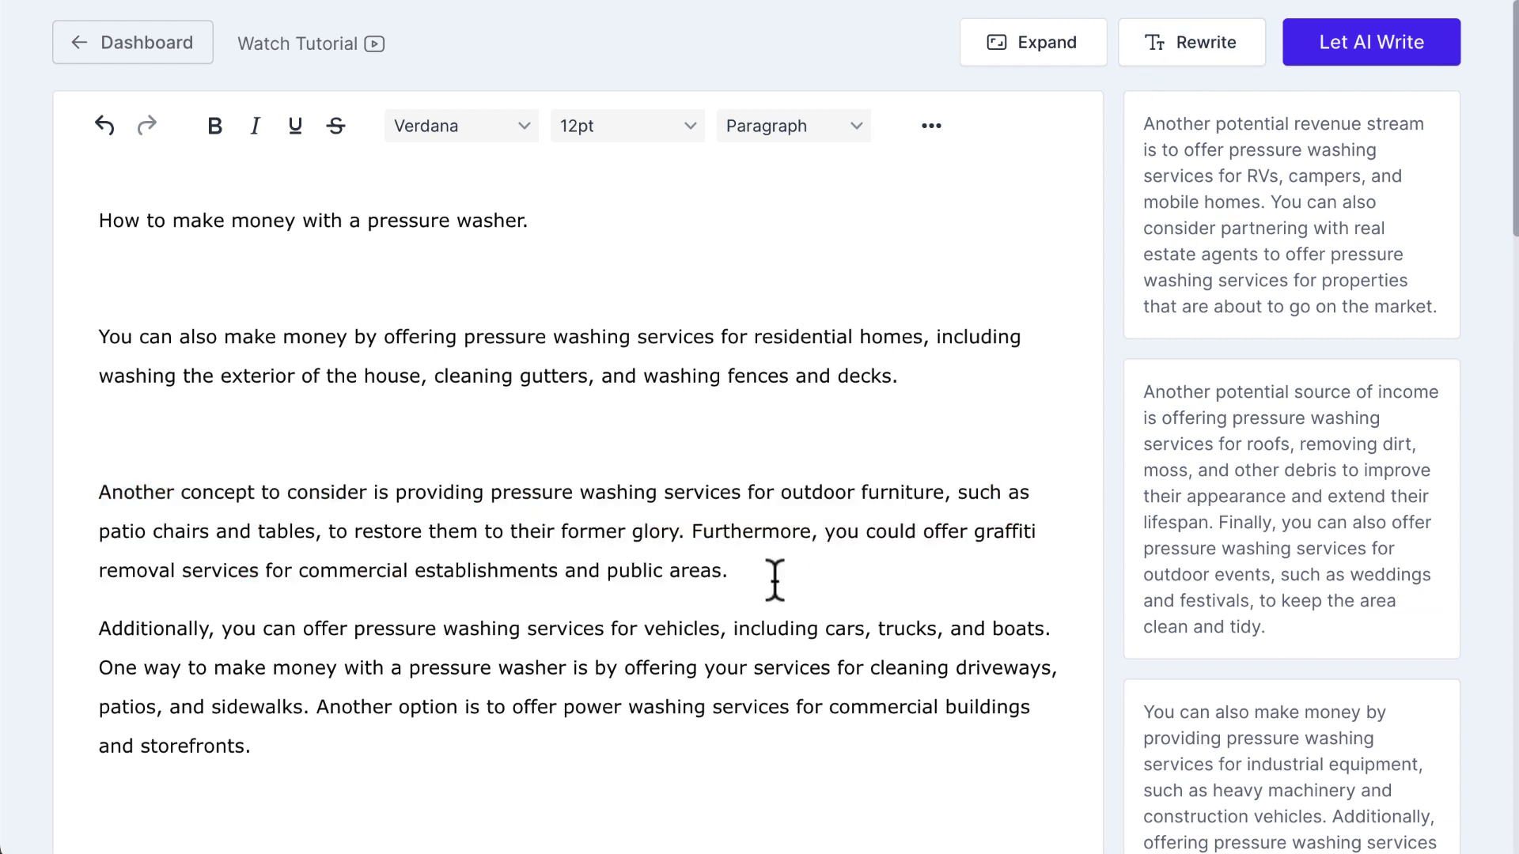
key(Return)
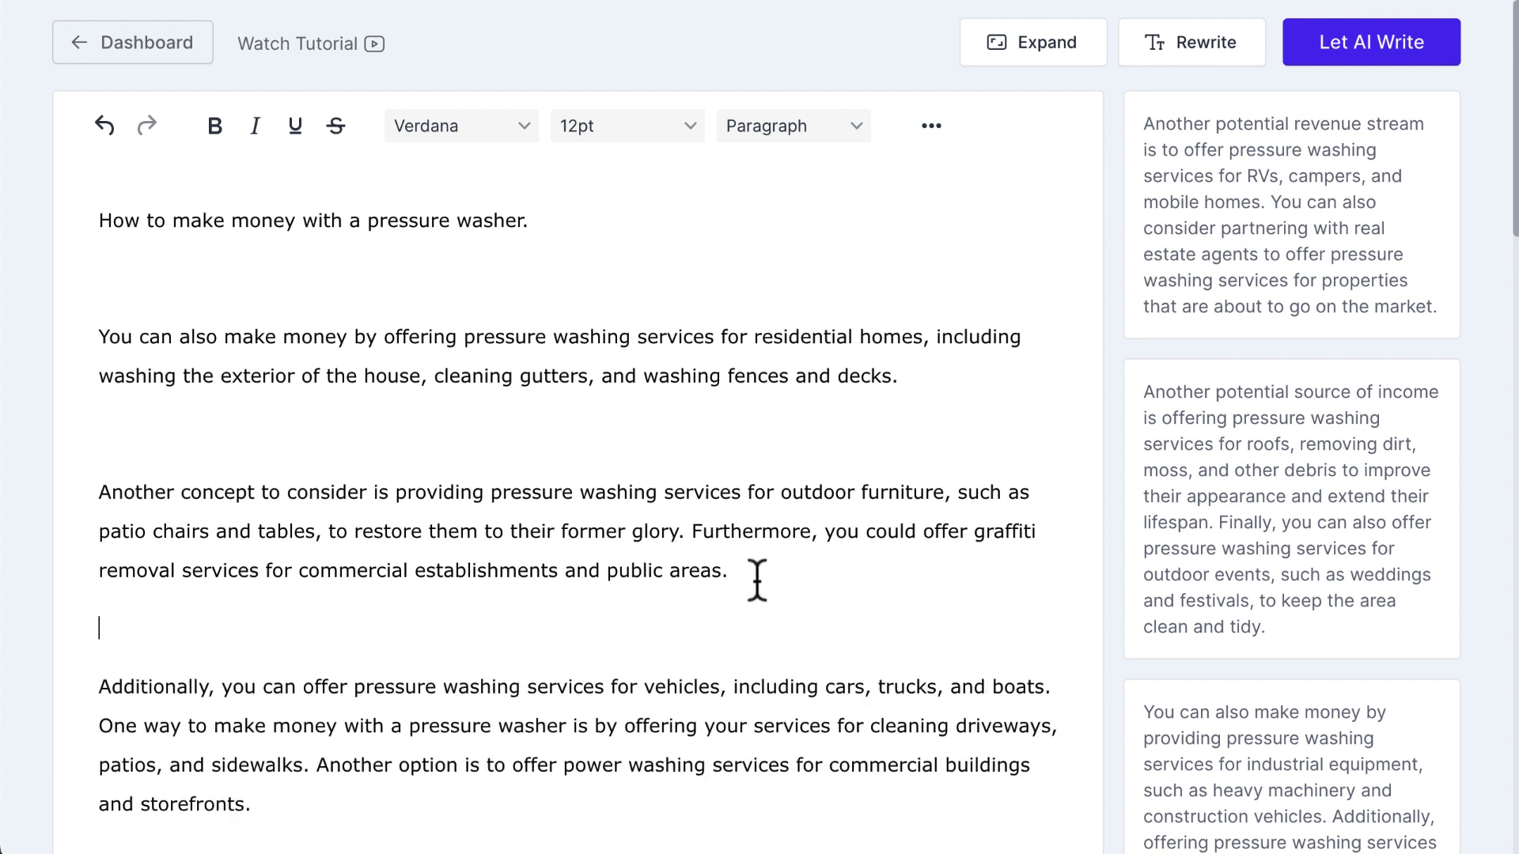
Expand the outdoor furniture paragraph and paste the longer version on the empty line below it
drag(757, 579, 64, 505)
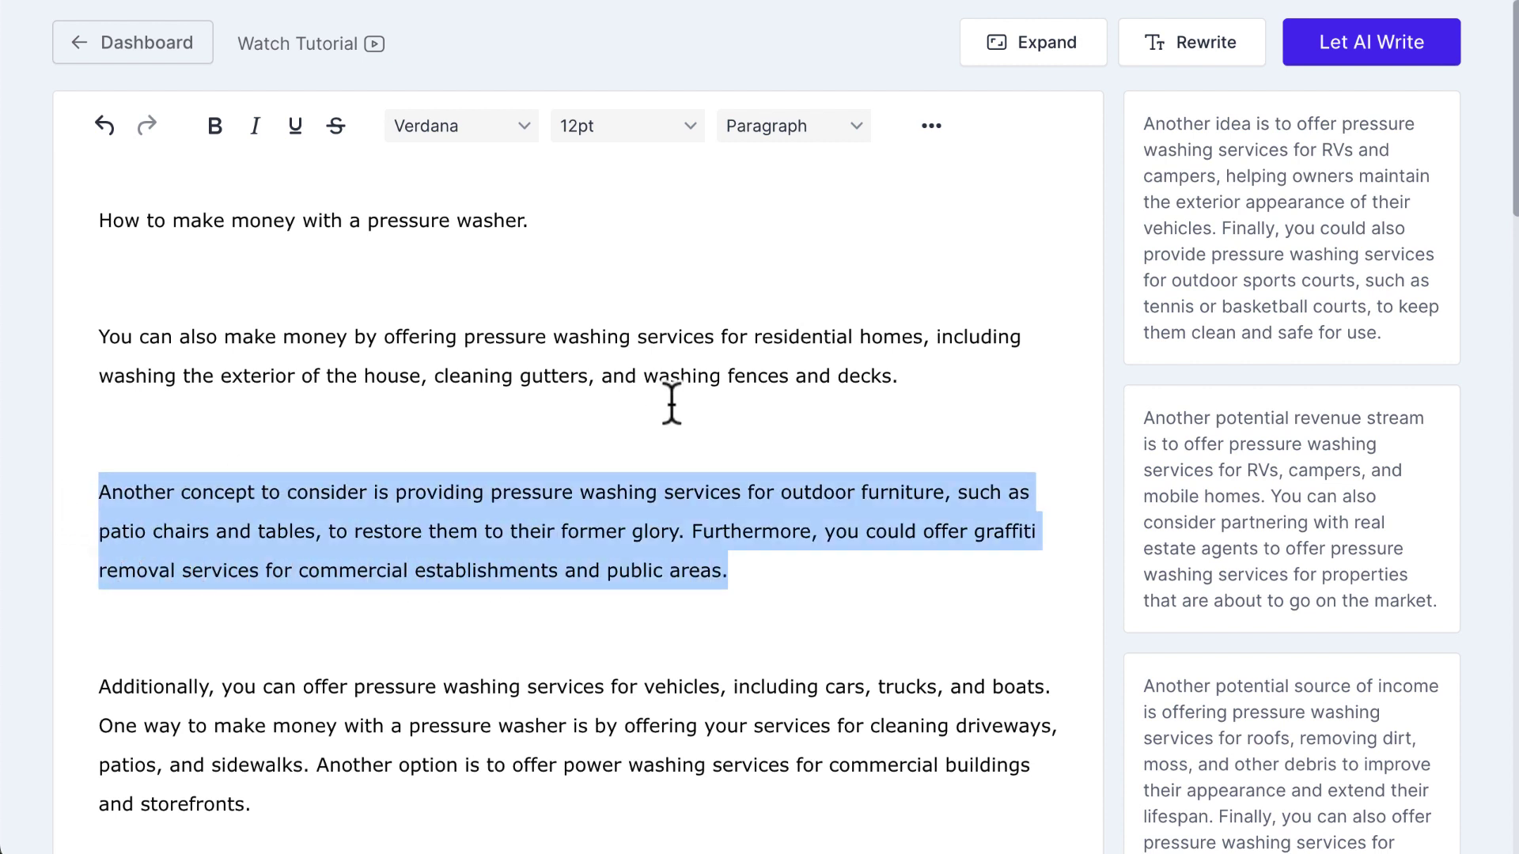
click(1034, 55)
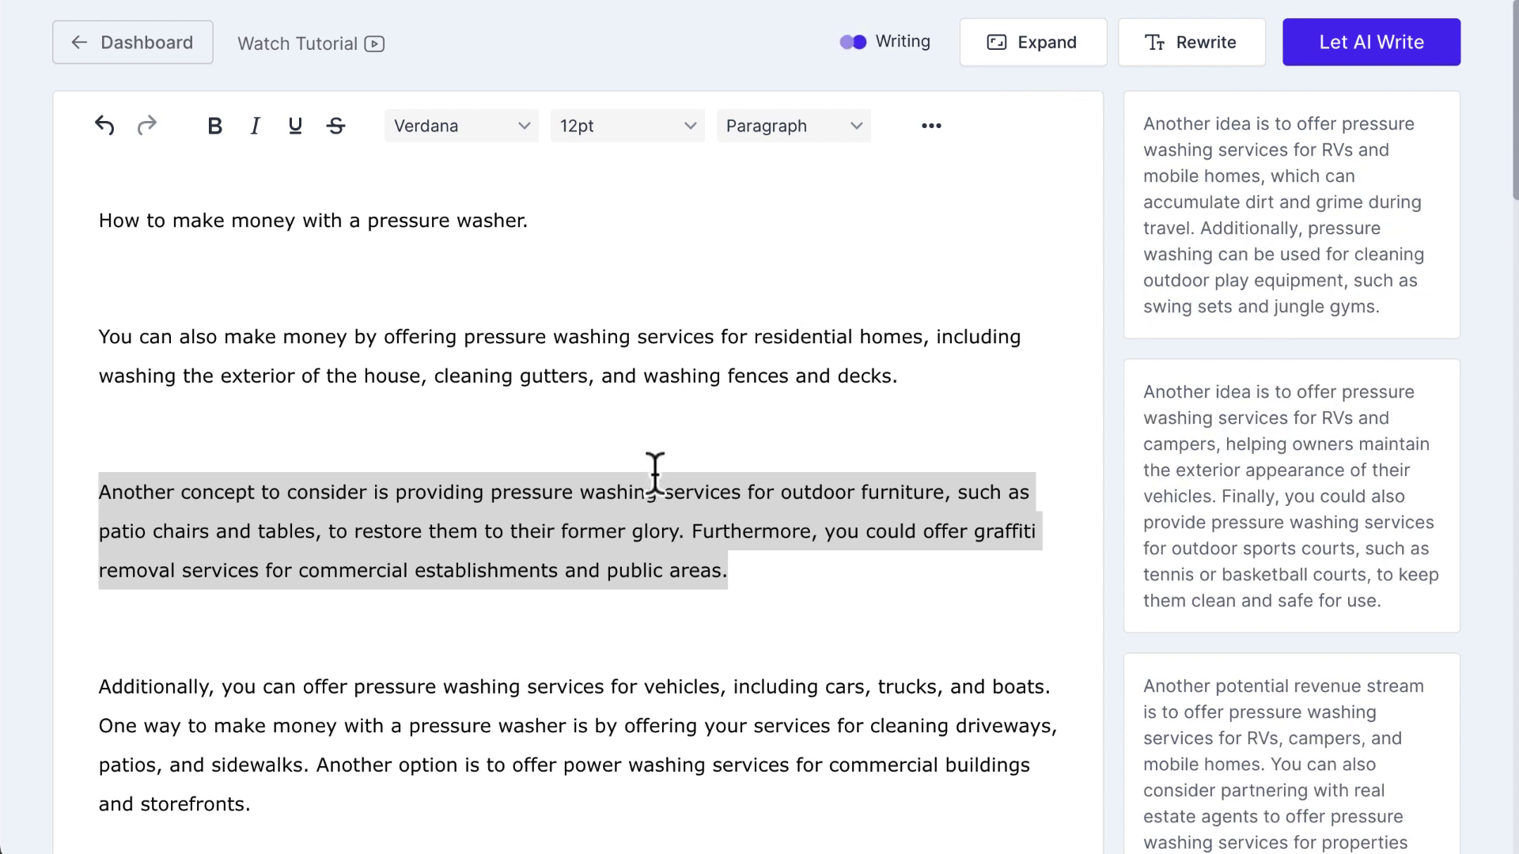
scroll(651, 477, down, 1)
click(678, 568)
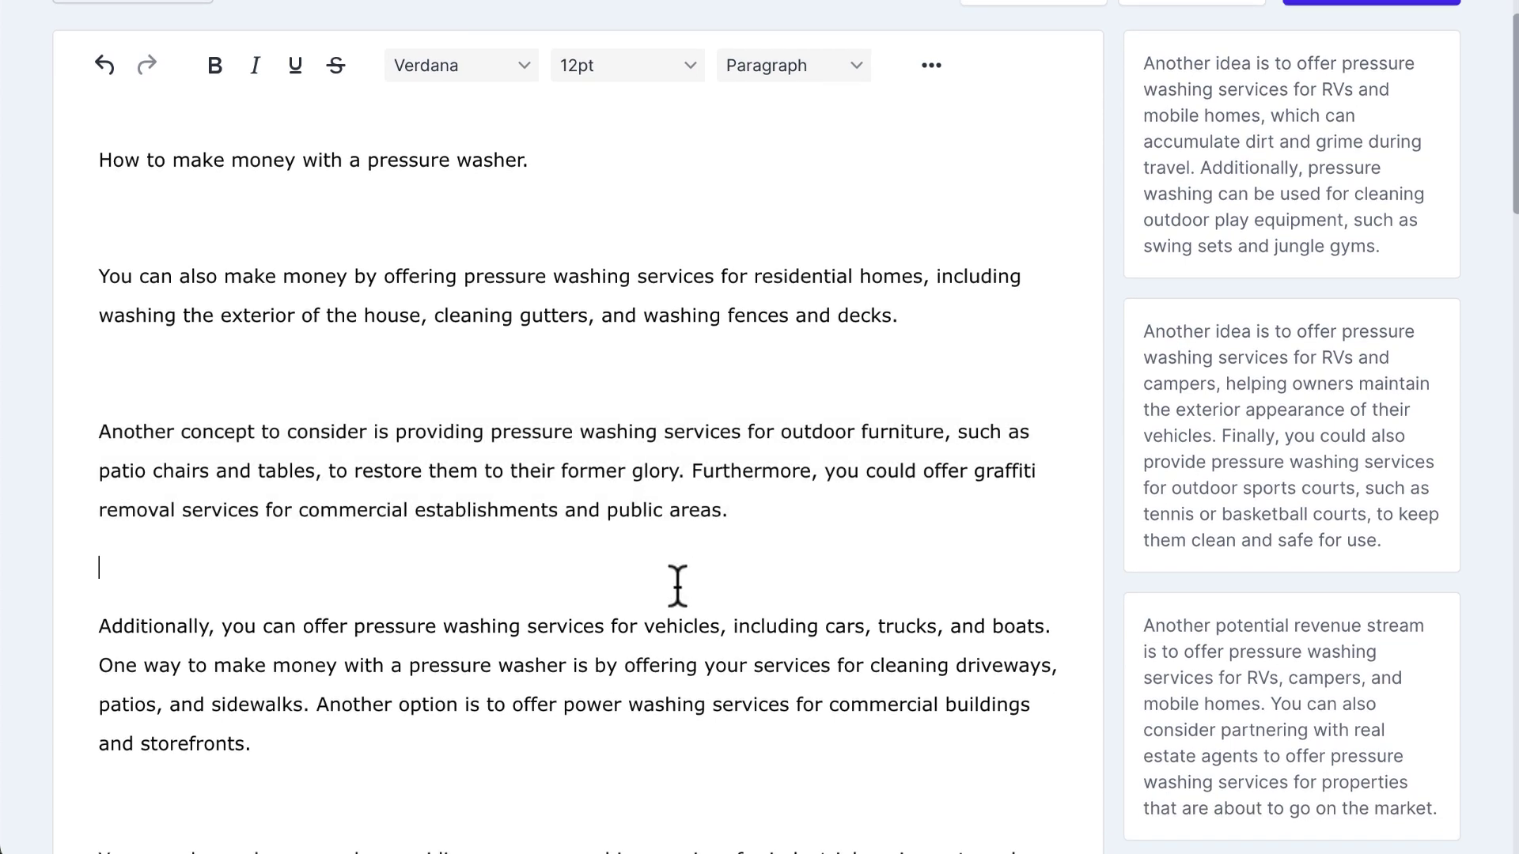
text(Pressure washing services can be a great way to help people restore the appearance of their outdoor furniture. Over time, outdoor furniture can become dirty and stained due to exposure to the elements, making it look old and worn out. By offering pressure washing services, you can help your clients restore their furniture to its former glory, making it look like new again. This can be especially useful for people who are looking to sell their home or who want to impress guests with their outdoor living space. In addition to pressure washing outdoor furniture, you could also offer graffiti removal services for commercial establishments and public areas. Graffiti can be a major problem in many cities, and it can be difficult for property owners to remove it on their own. By offering graffiti removal services, you can help property owners keep their buildings looking clean and professional. This can be a great way to build relationships with local businesses and government agencies, as well as to make a positive impact on your community. Overall, pressure washing and graffiti removal services can be a lucrative and rewarding business opportunity for anyone who enjoys working outdoors and helping others.)
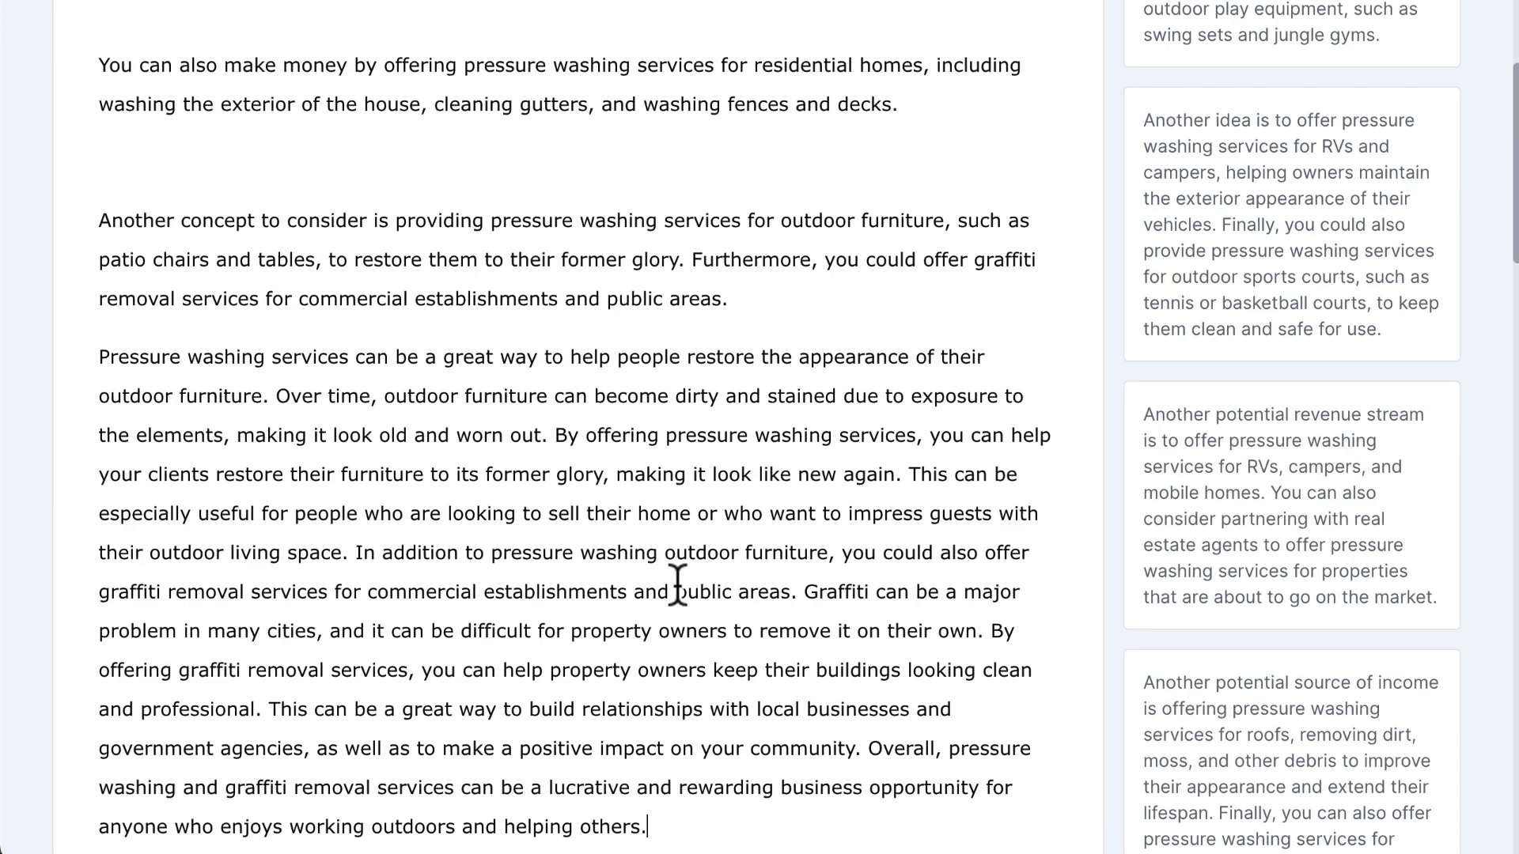
scroll(678, 585, down, 5)
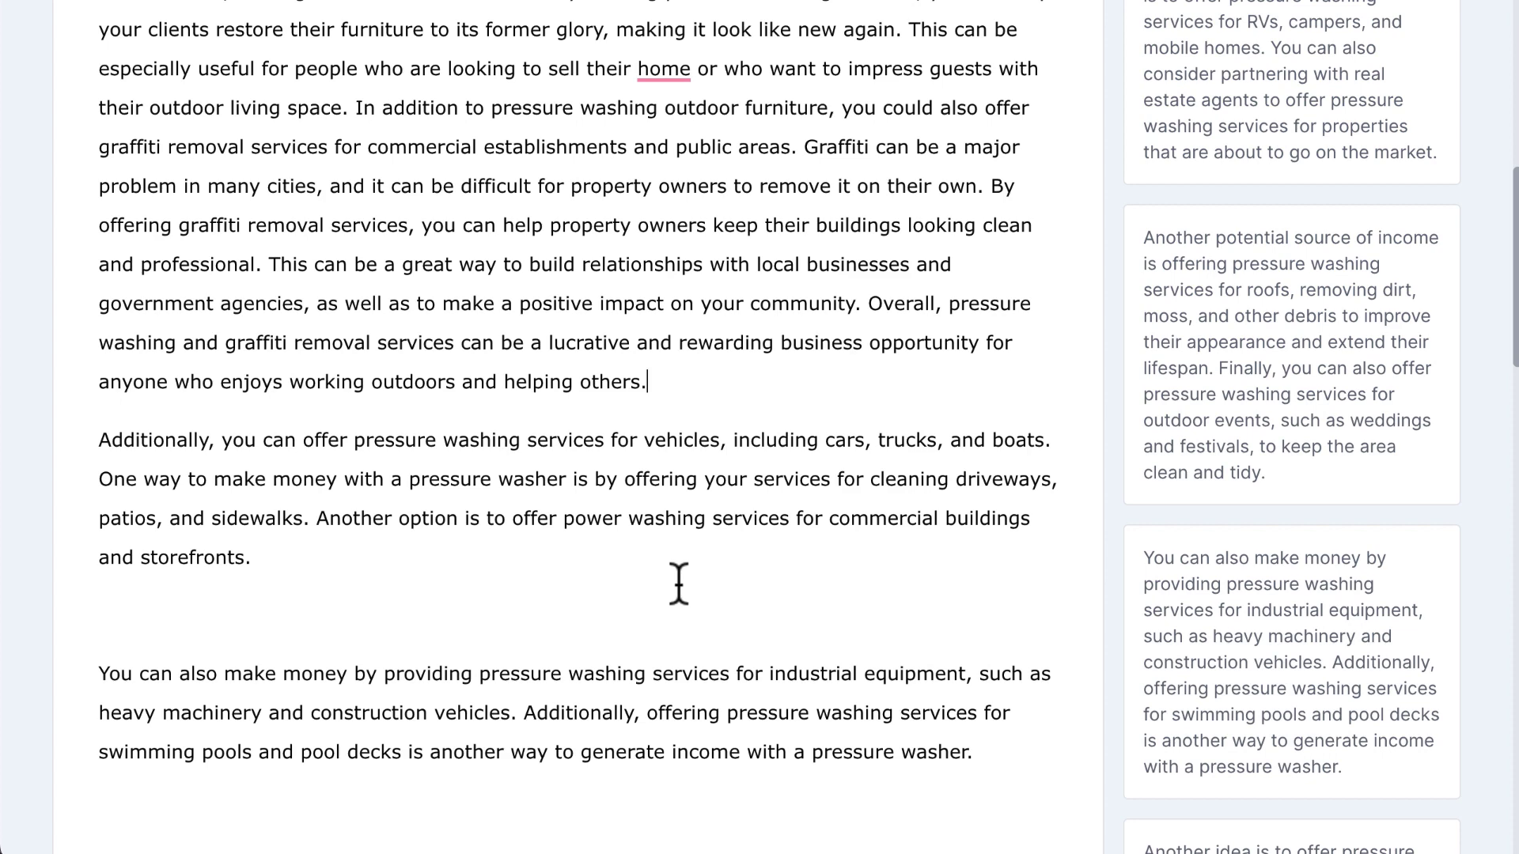
scroll(678, 585, up, 8)
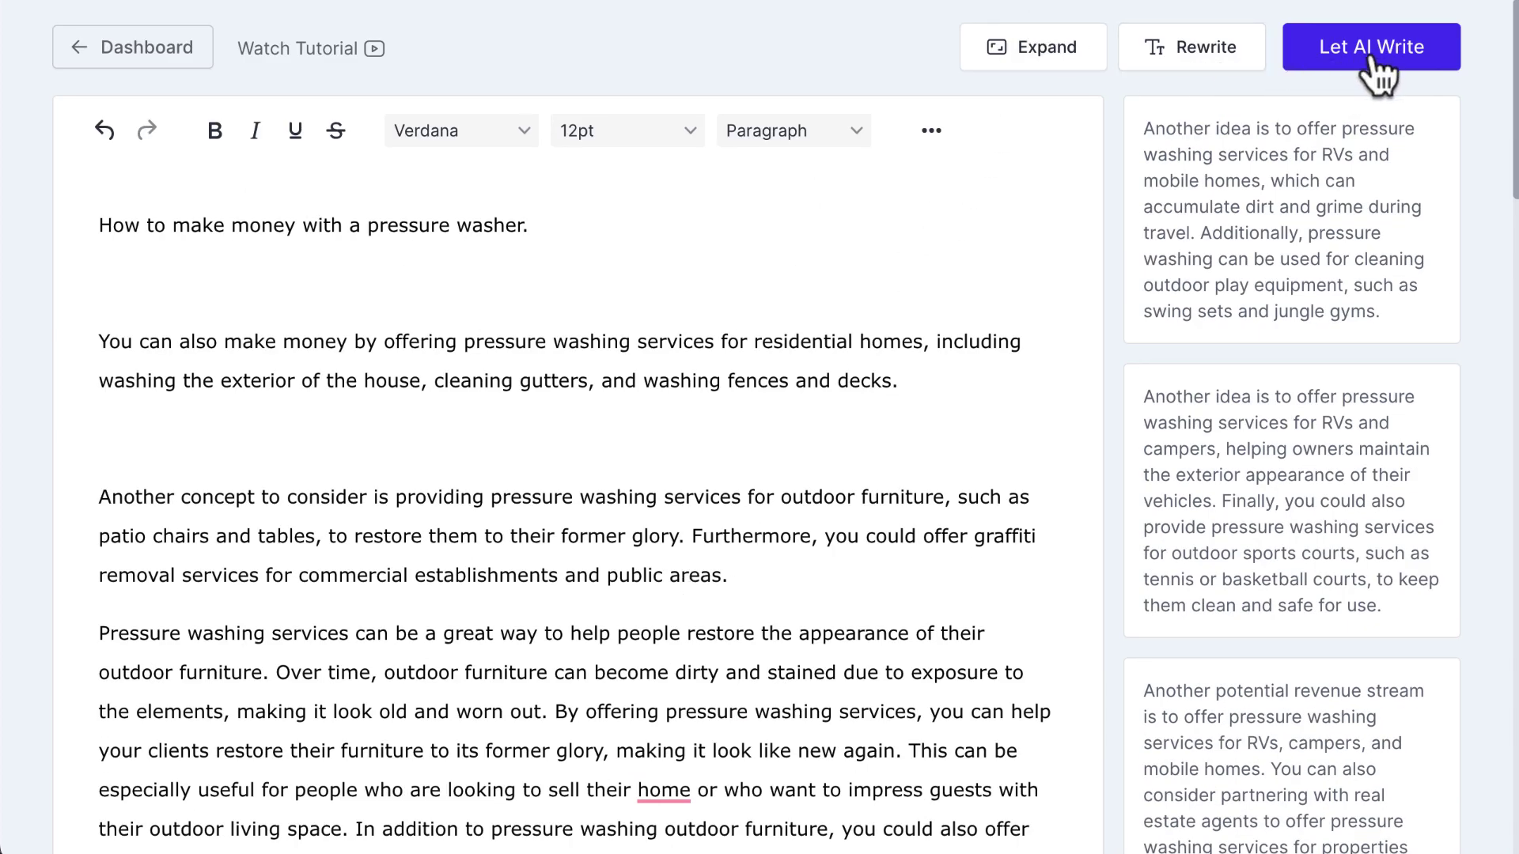
scroll(681, 399, down, 15)
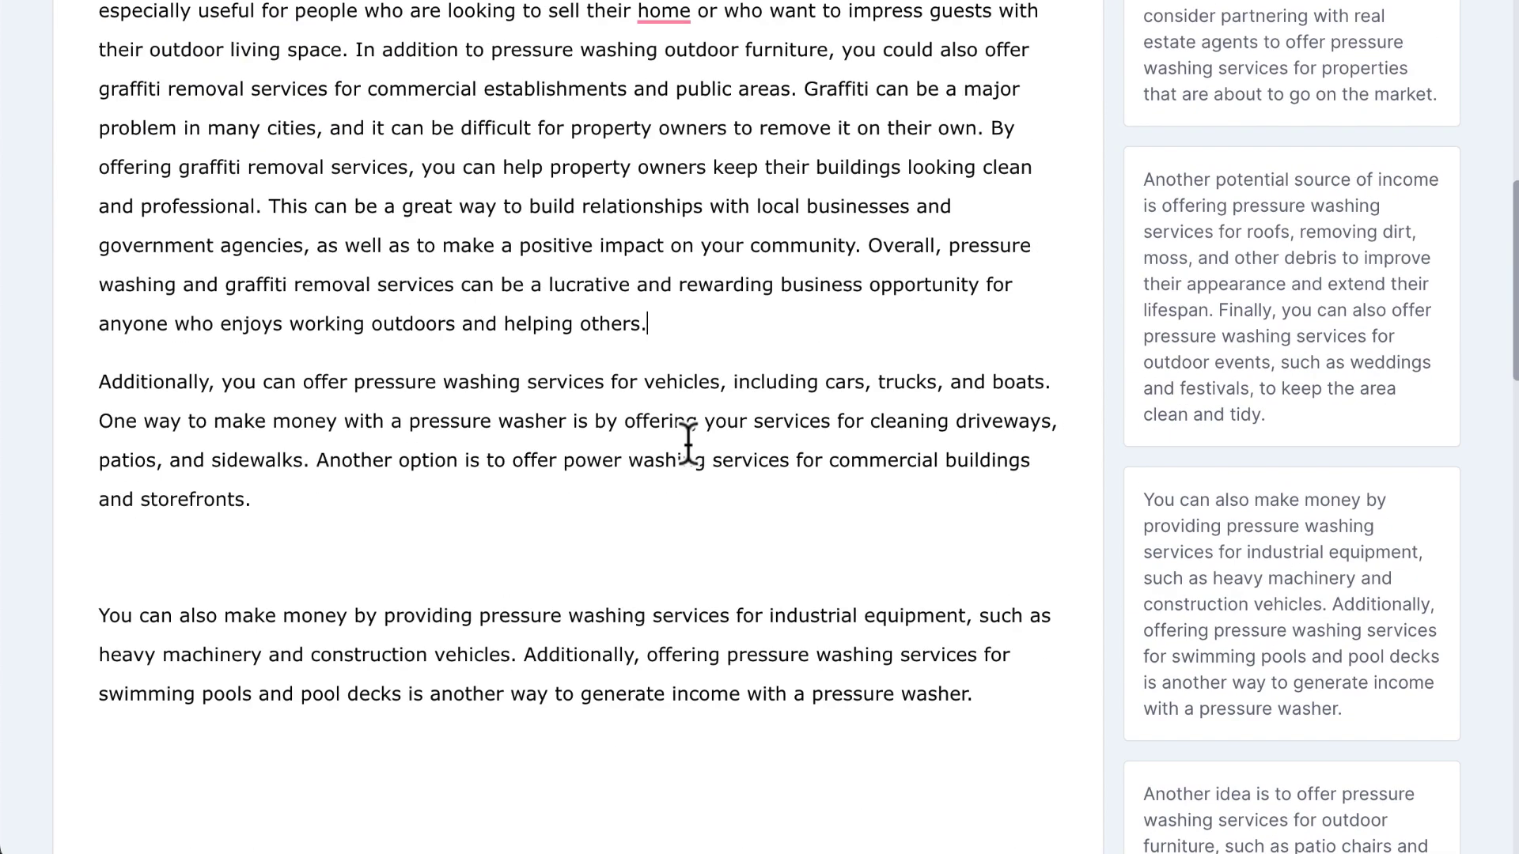
scroll(686, 440, up, 15)
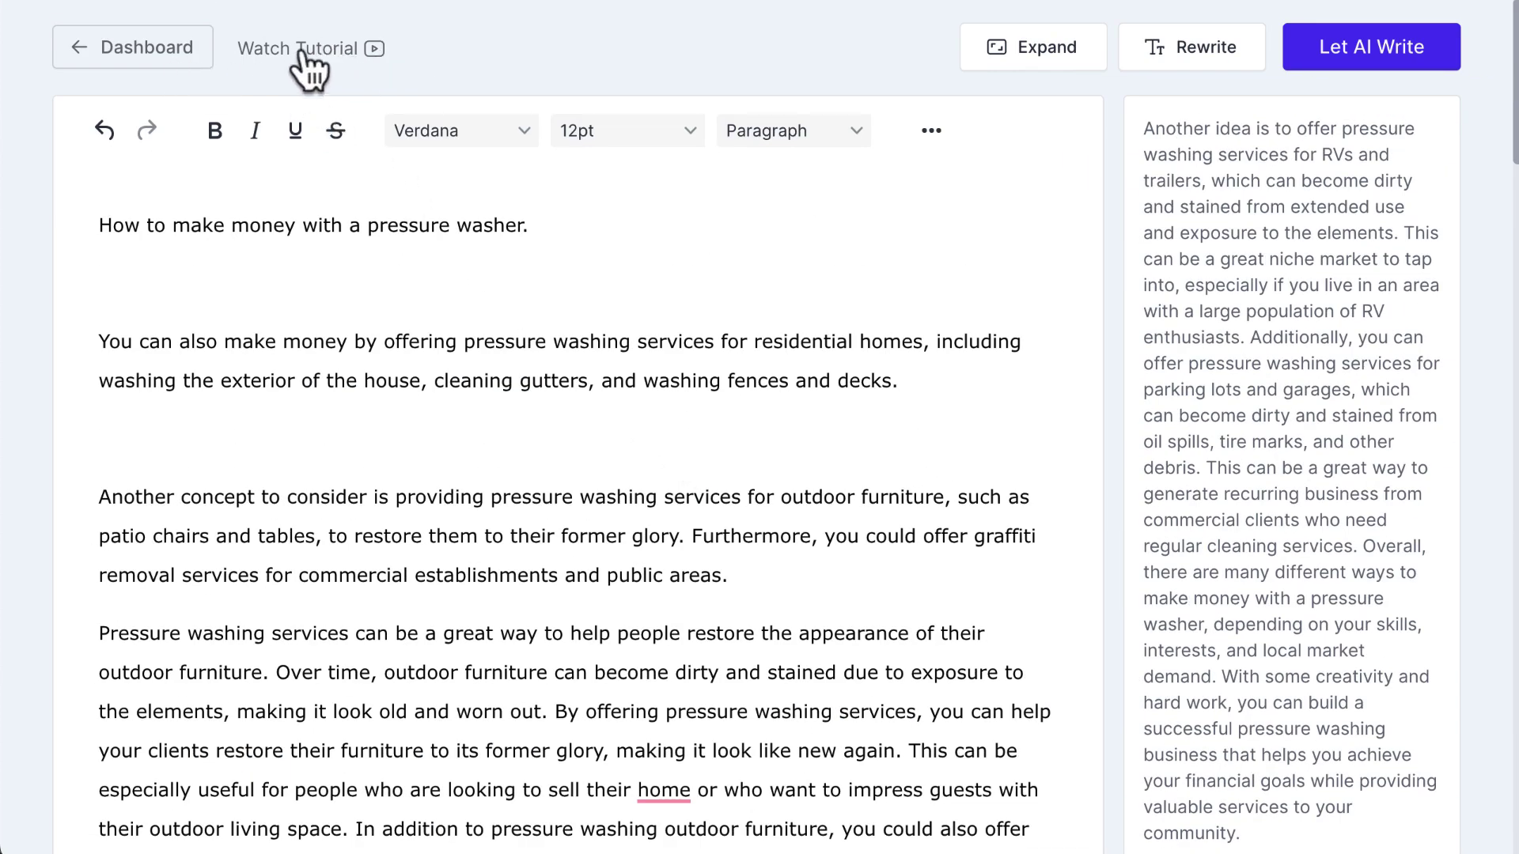
From the templates dashboard, open the Fiverr Gig Description template and focus its Service Name field
click(155, 50)
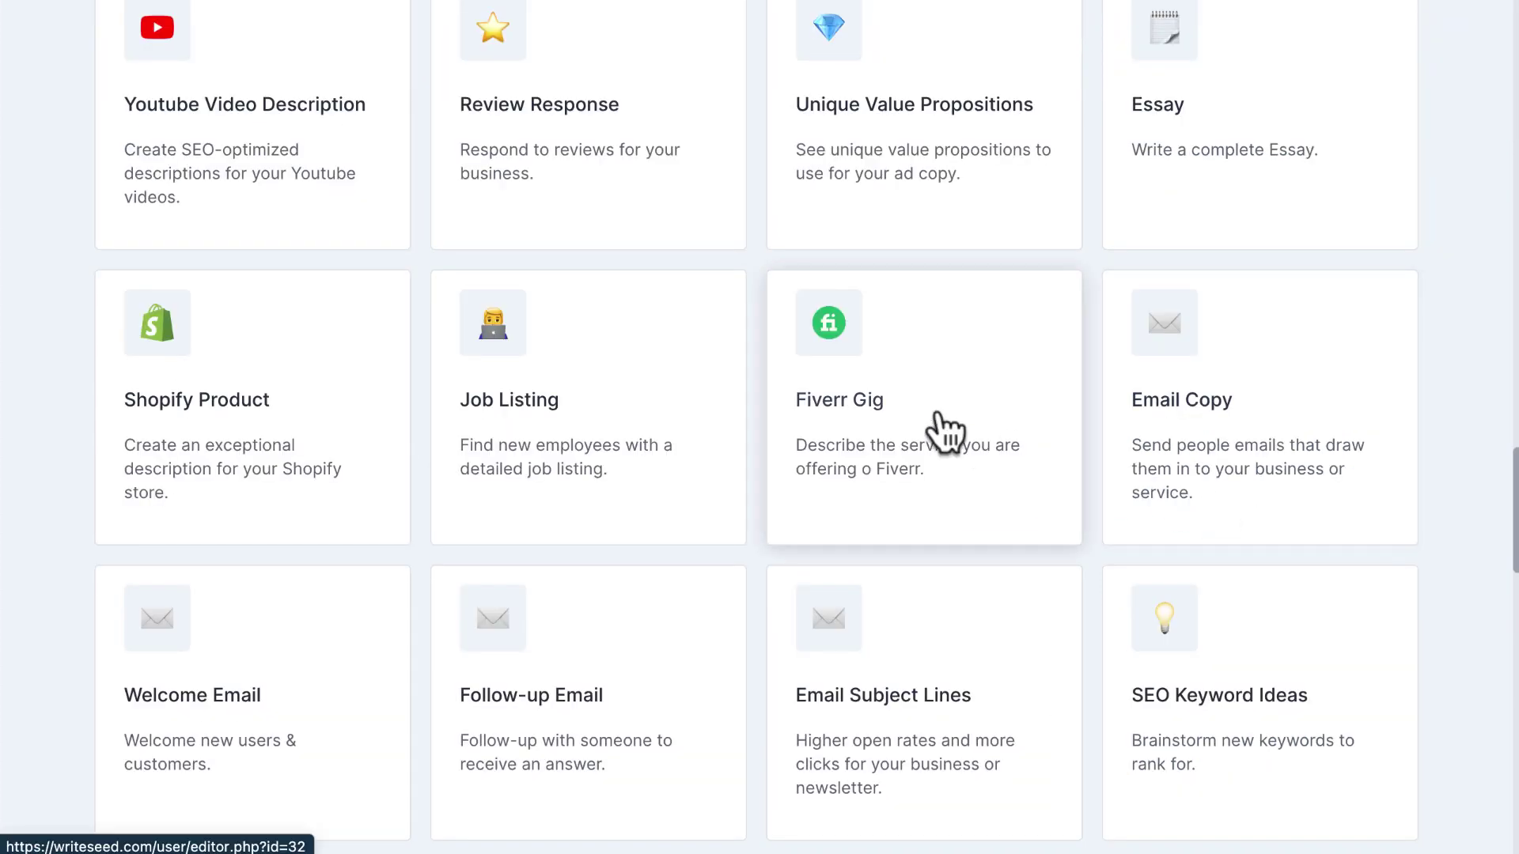
scroll(947, 429, down, 1)
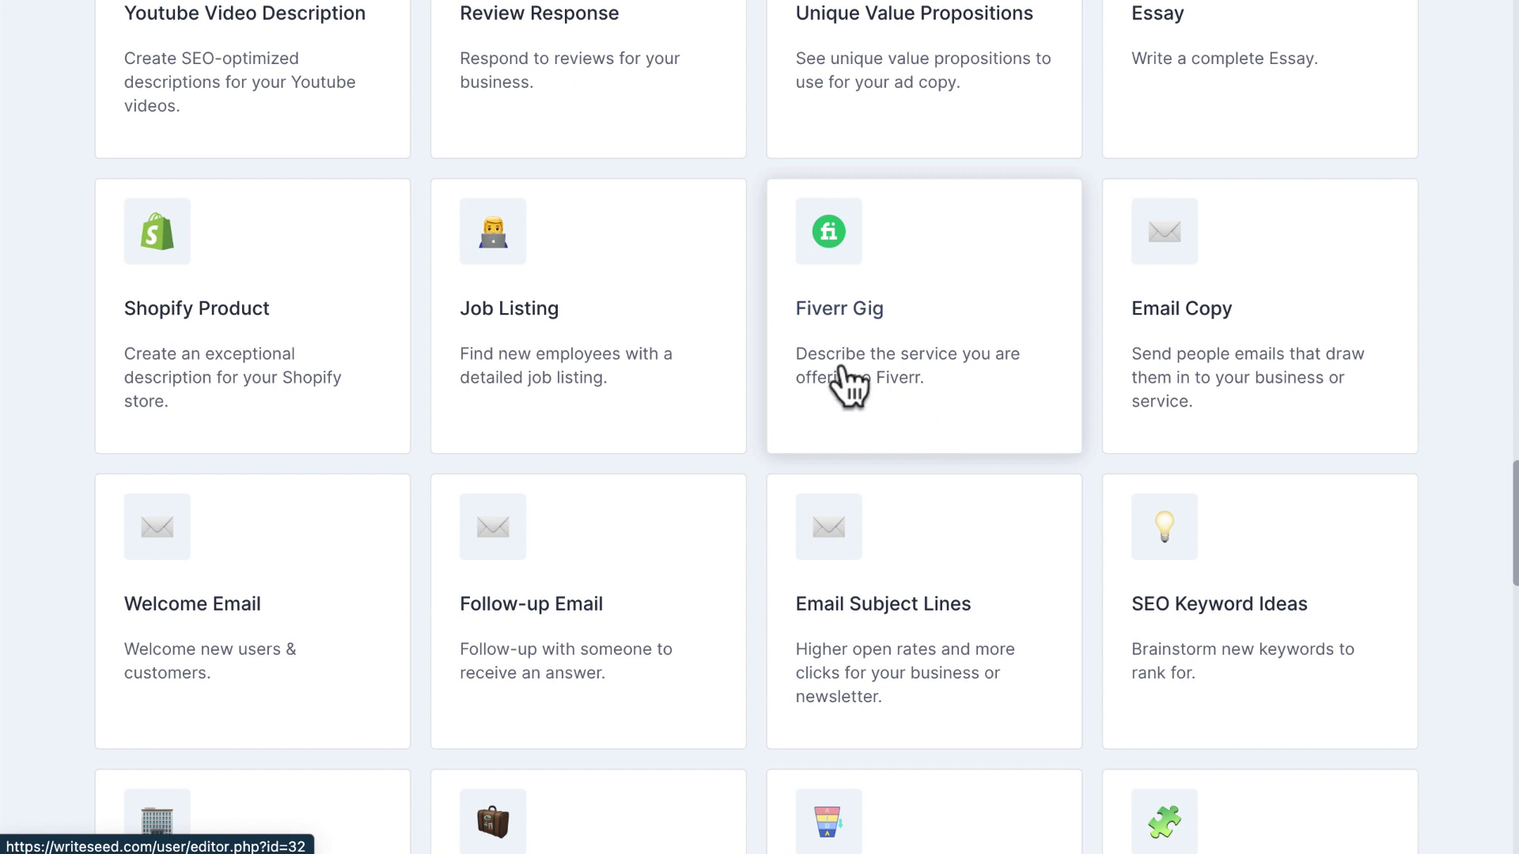
click(854, 380)
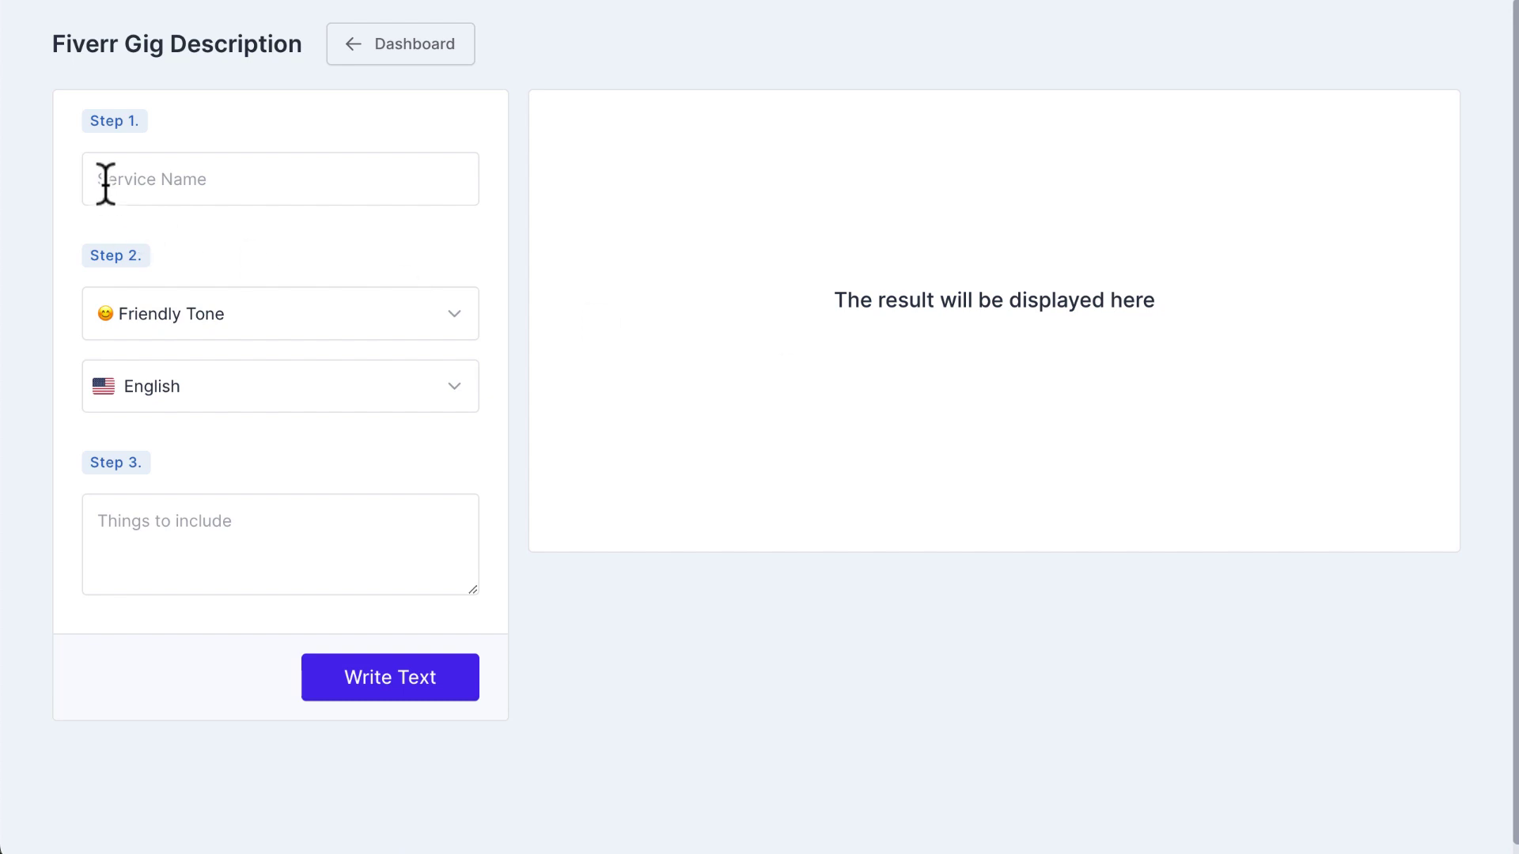
click(196, 198)
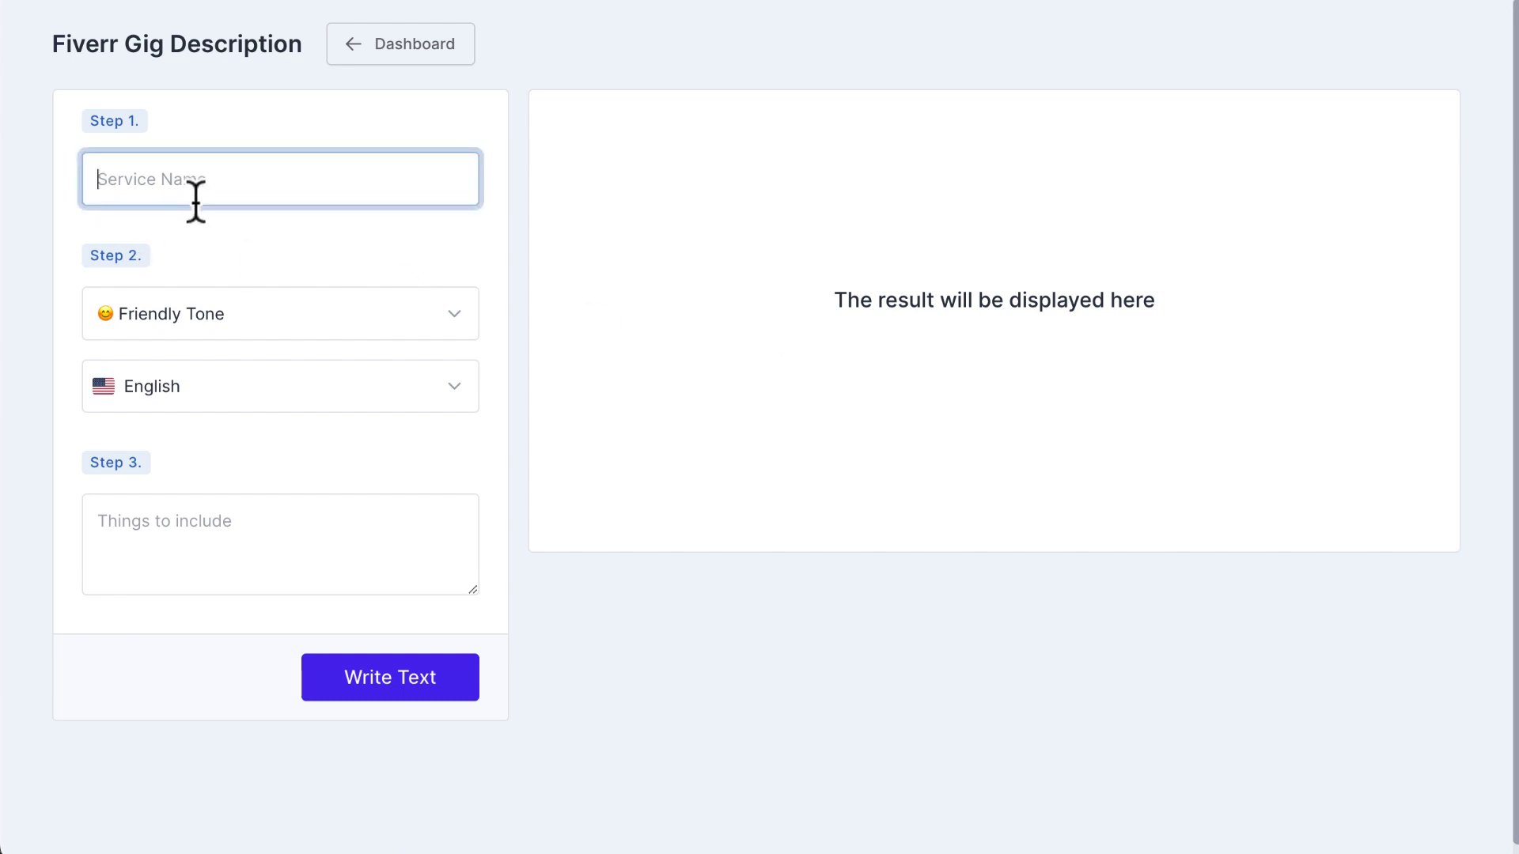
Enter the service name 'i can write articles for your' with Professional Tone and English
text(i can write articles for your blogs)
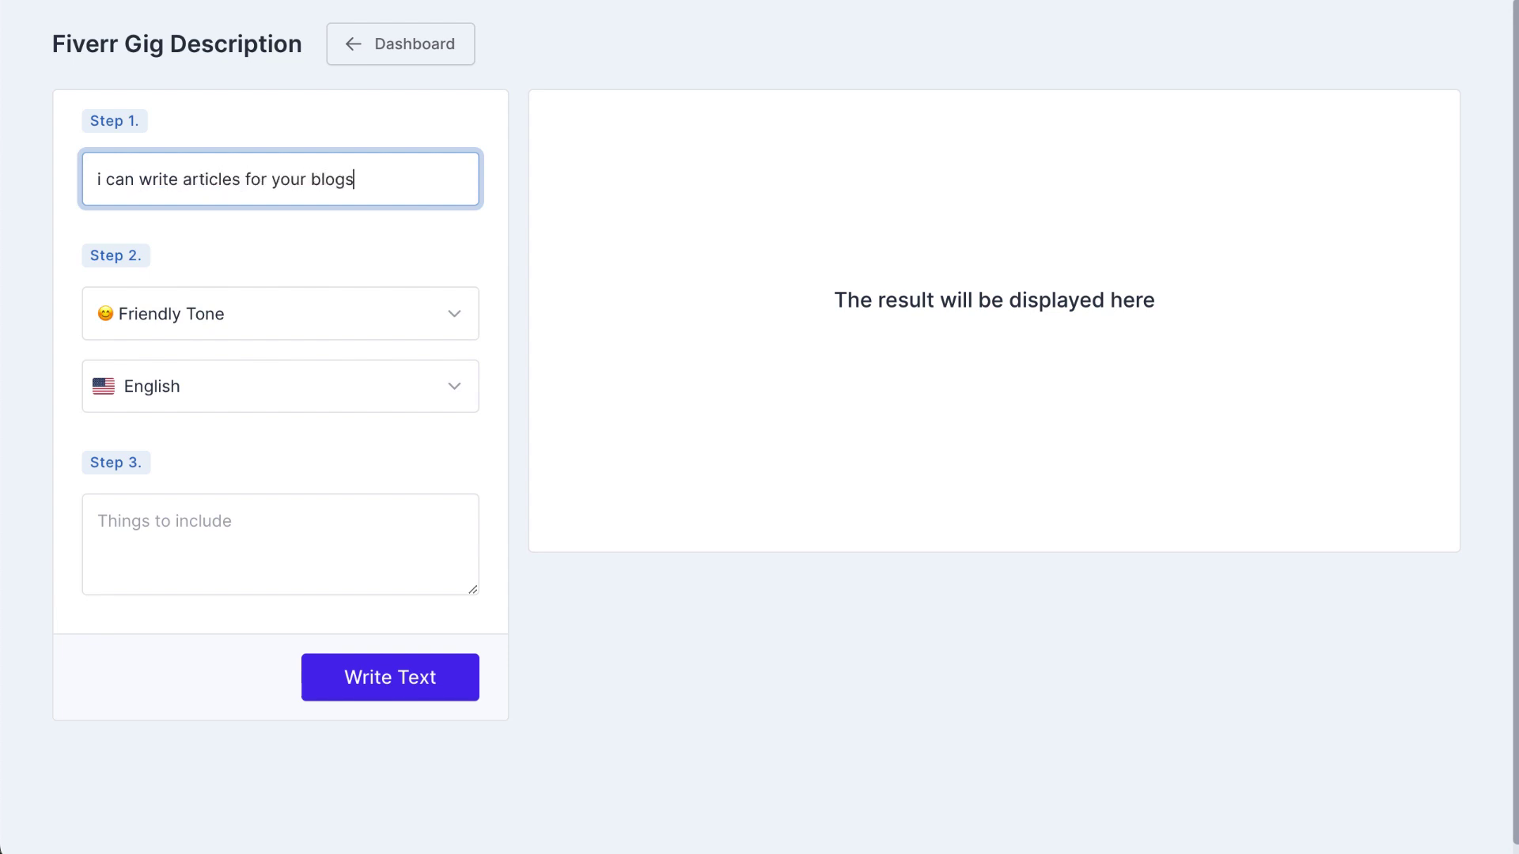
click(228, 322)
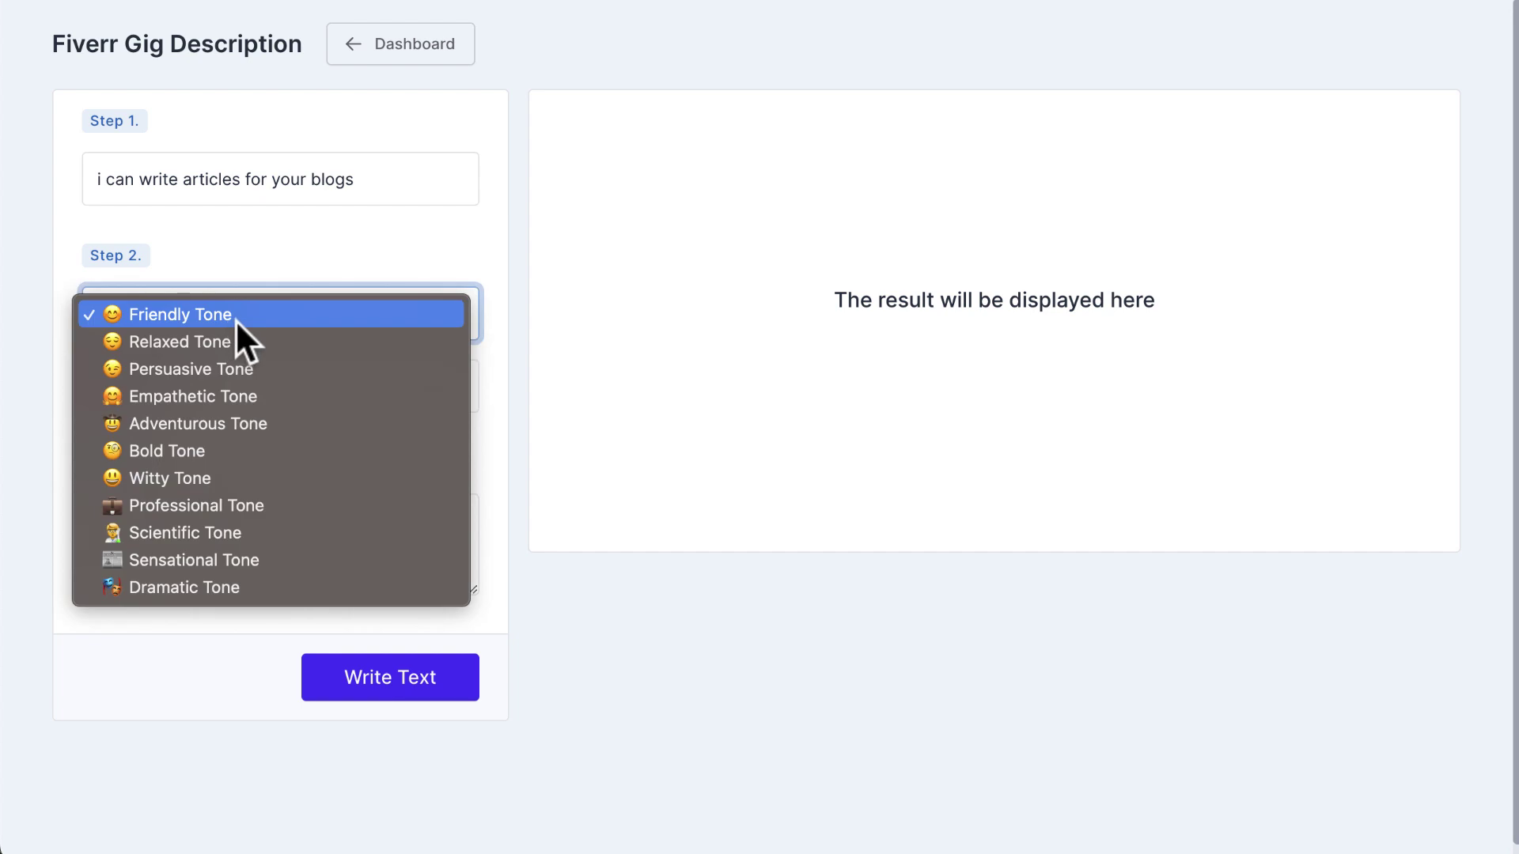
click(236, 506)
click(247, 409)
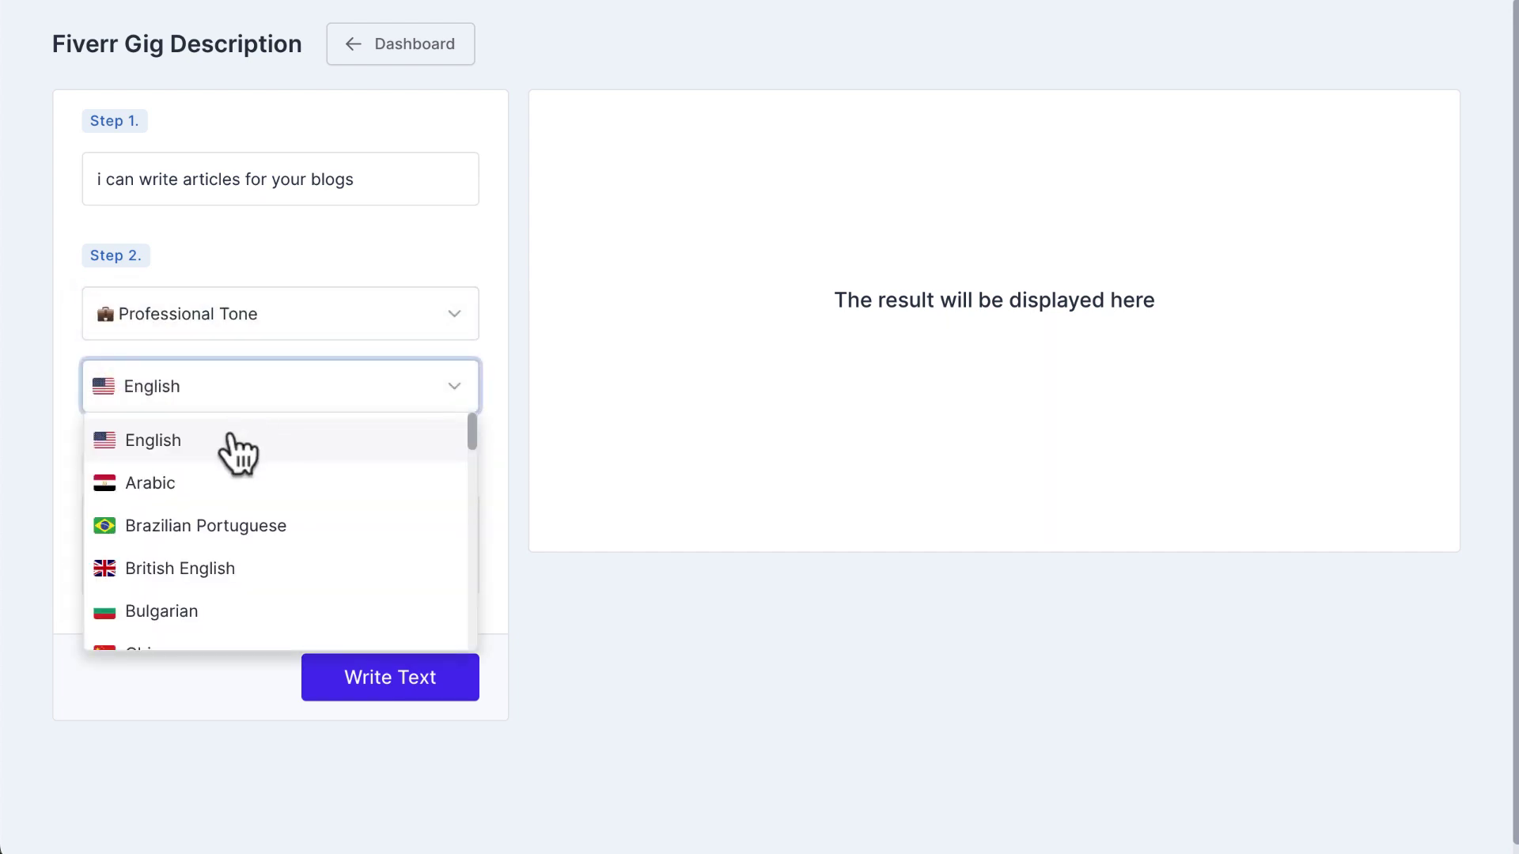
click(229, 440)
List SEO research, writing and optimizing to include, and extend the service name with 'that attracts viewers'
click(227, 543)
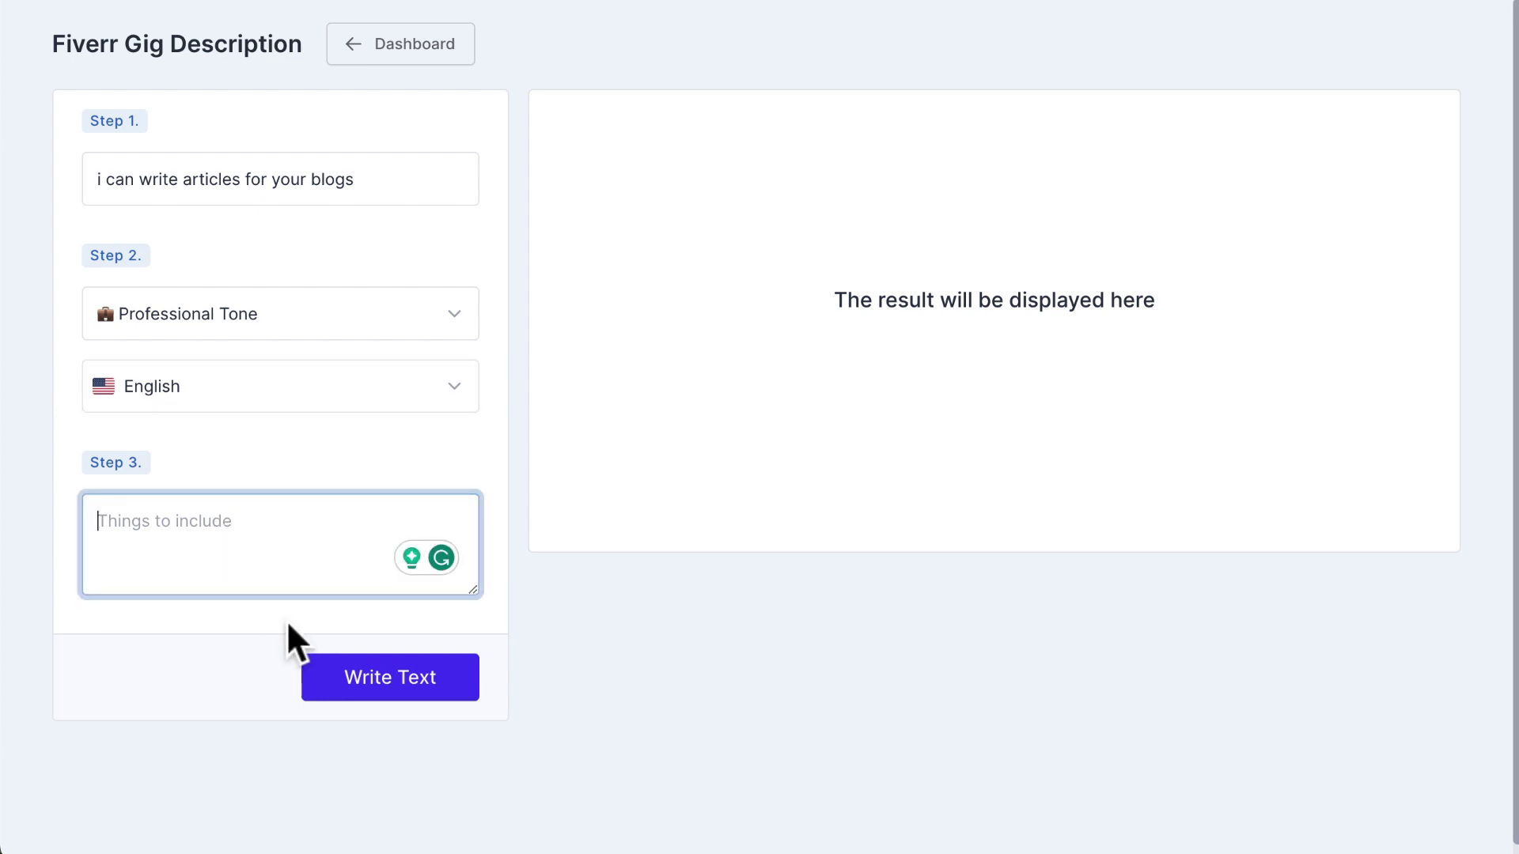
text(don)
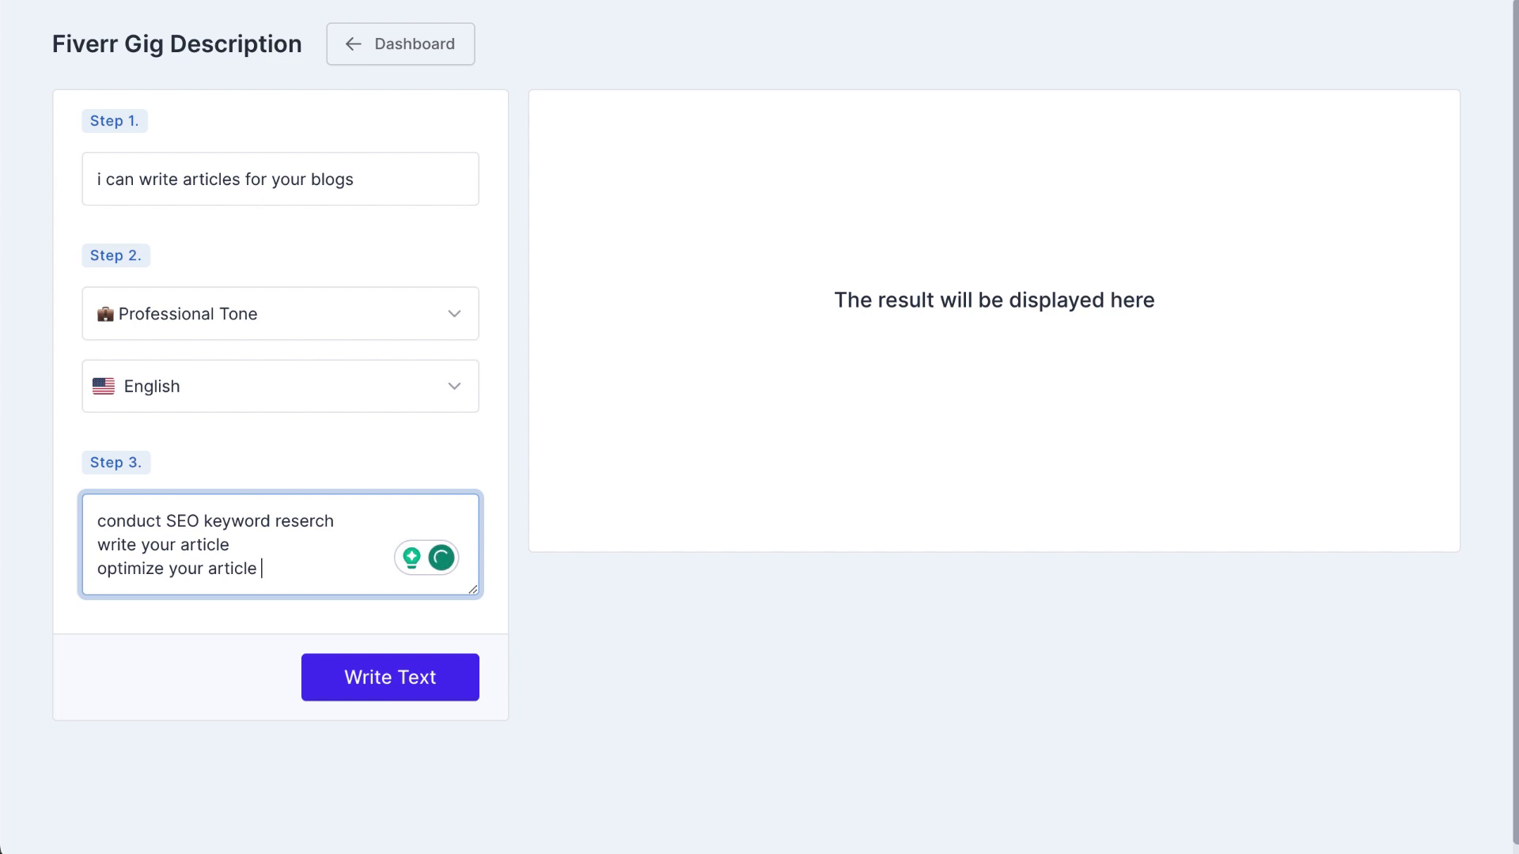
scroll(286, 681, down, 1)
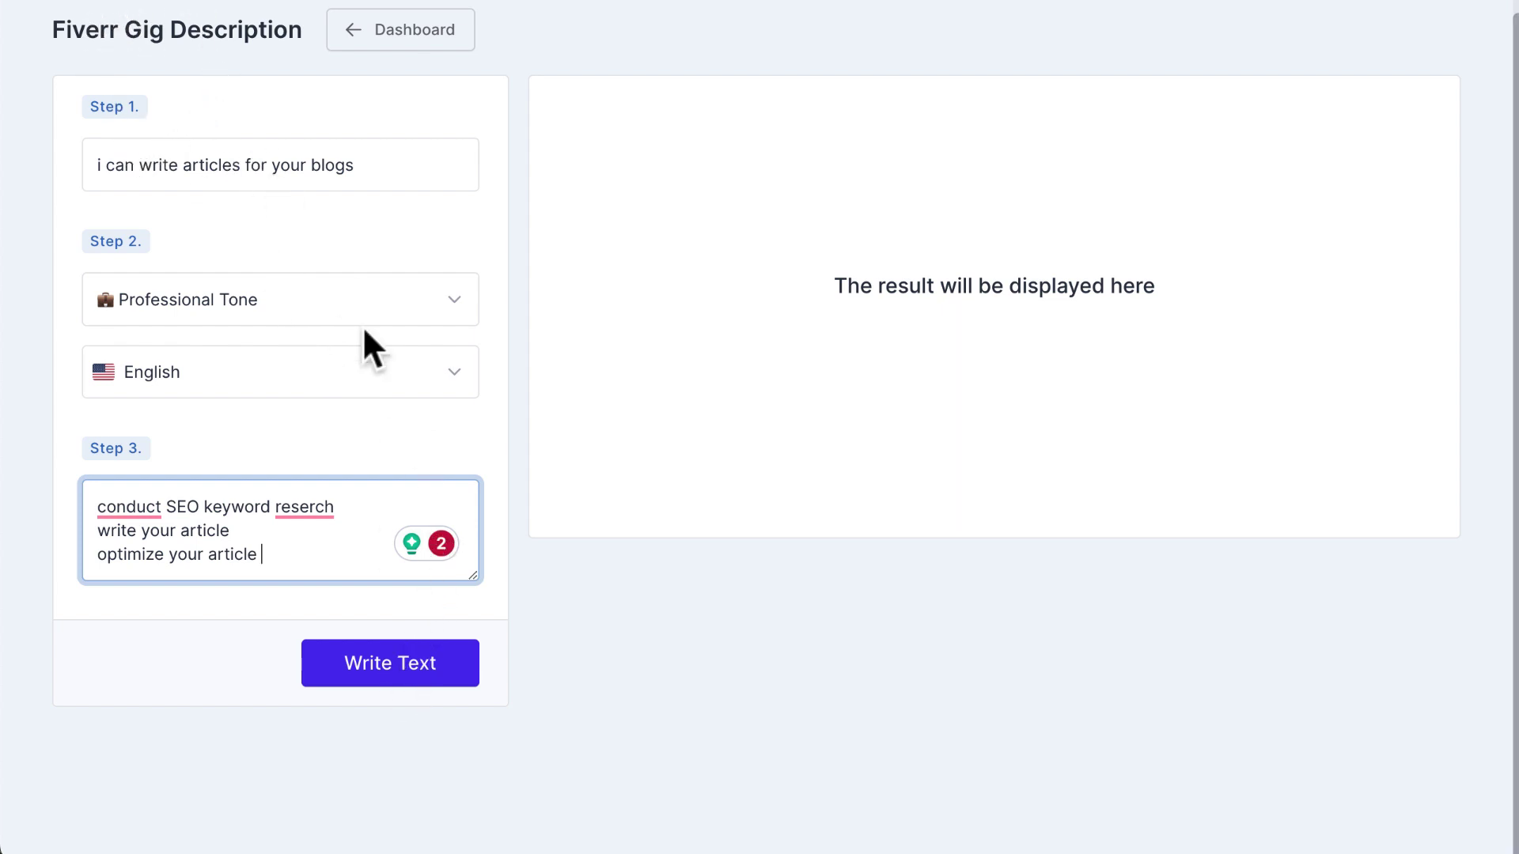
click(402, 176)
text(that )
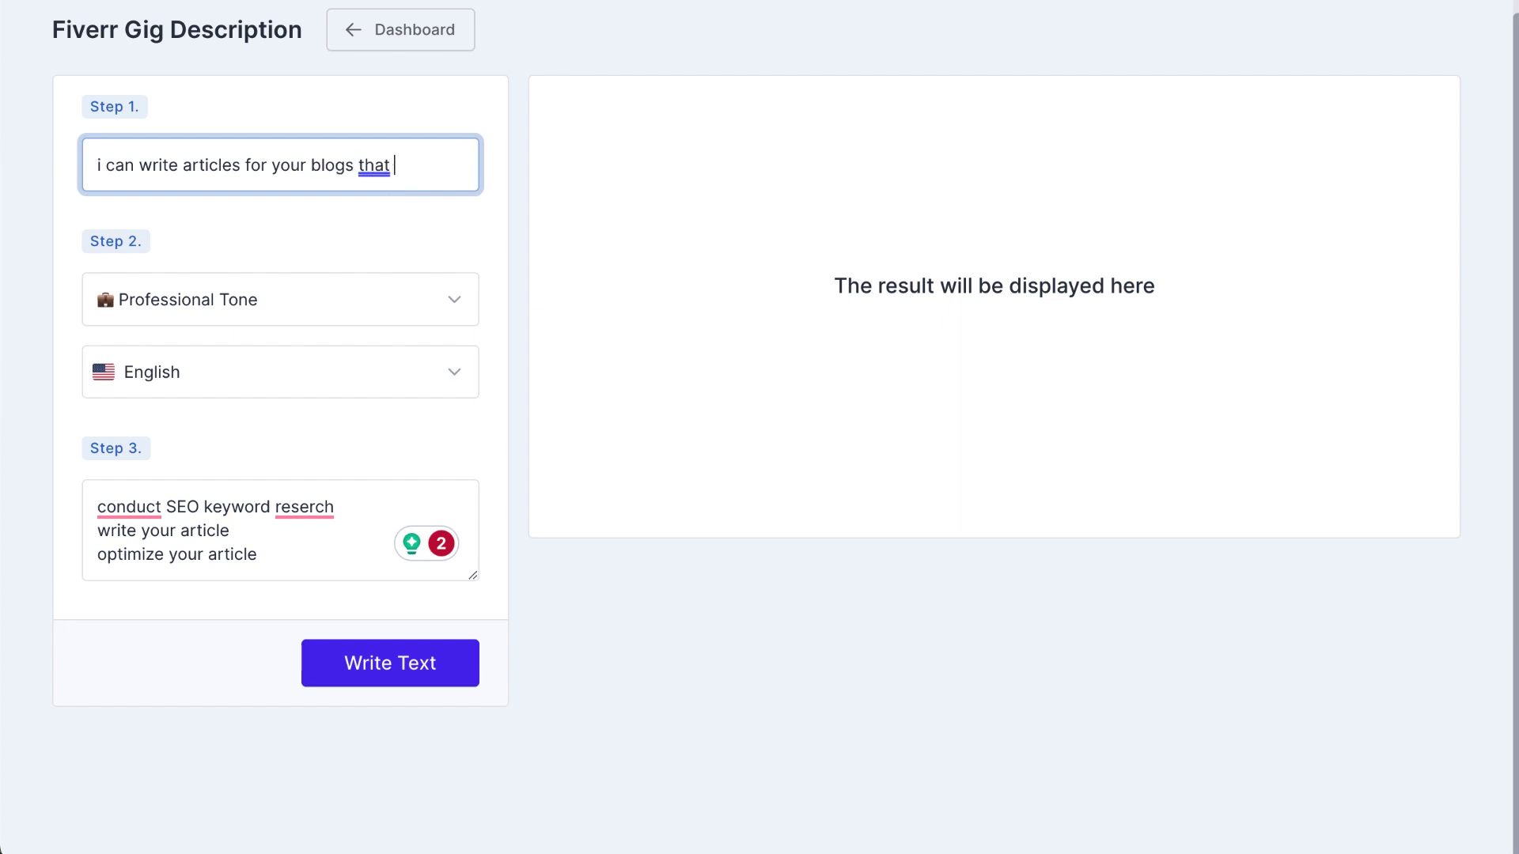
text(attracts view)
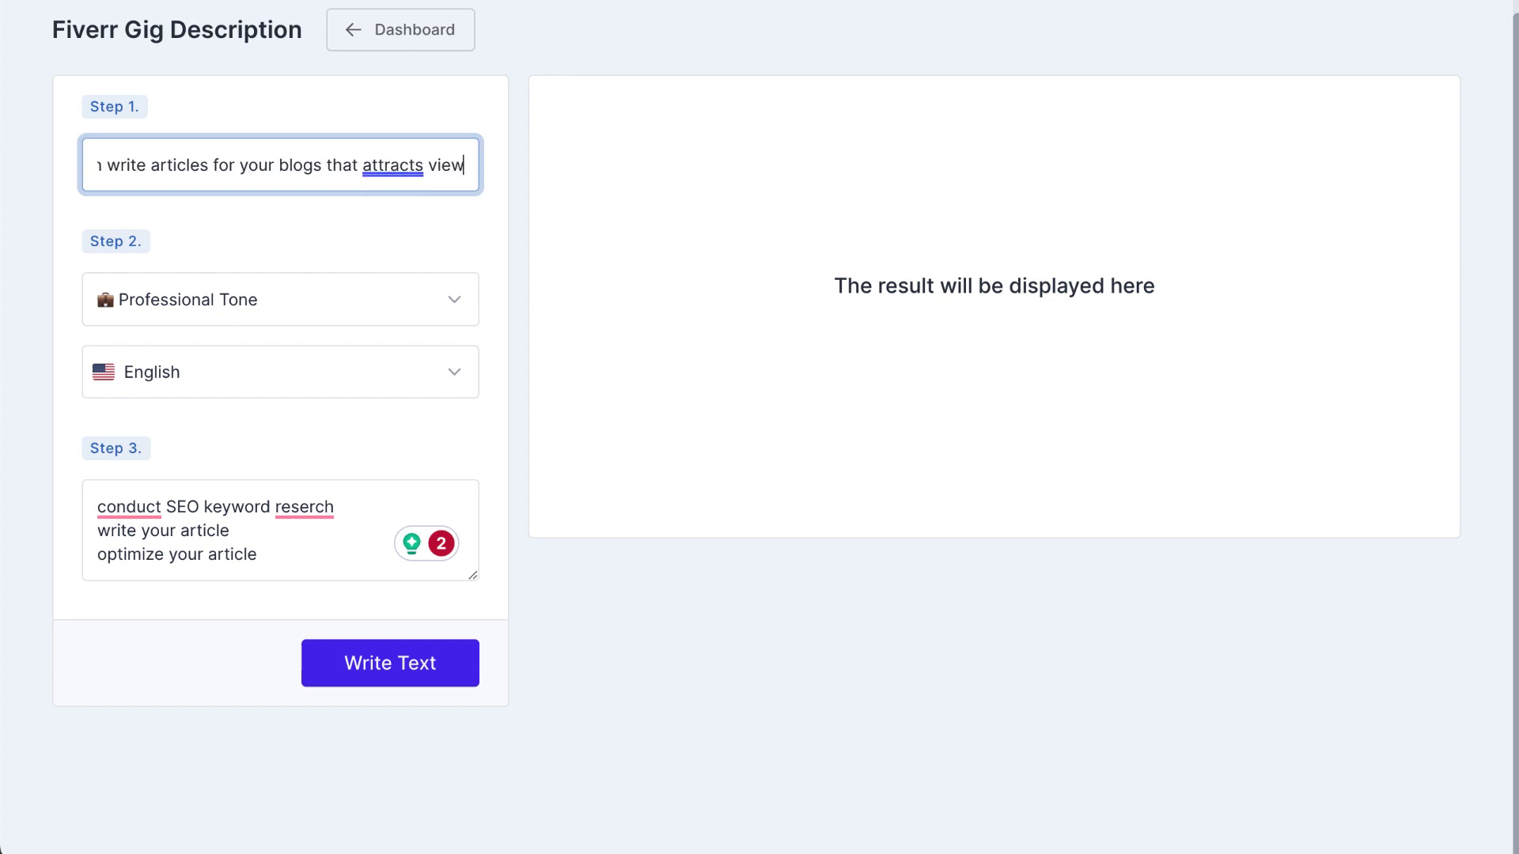
text(ers)
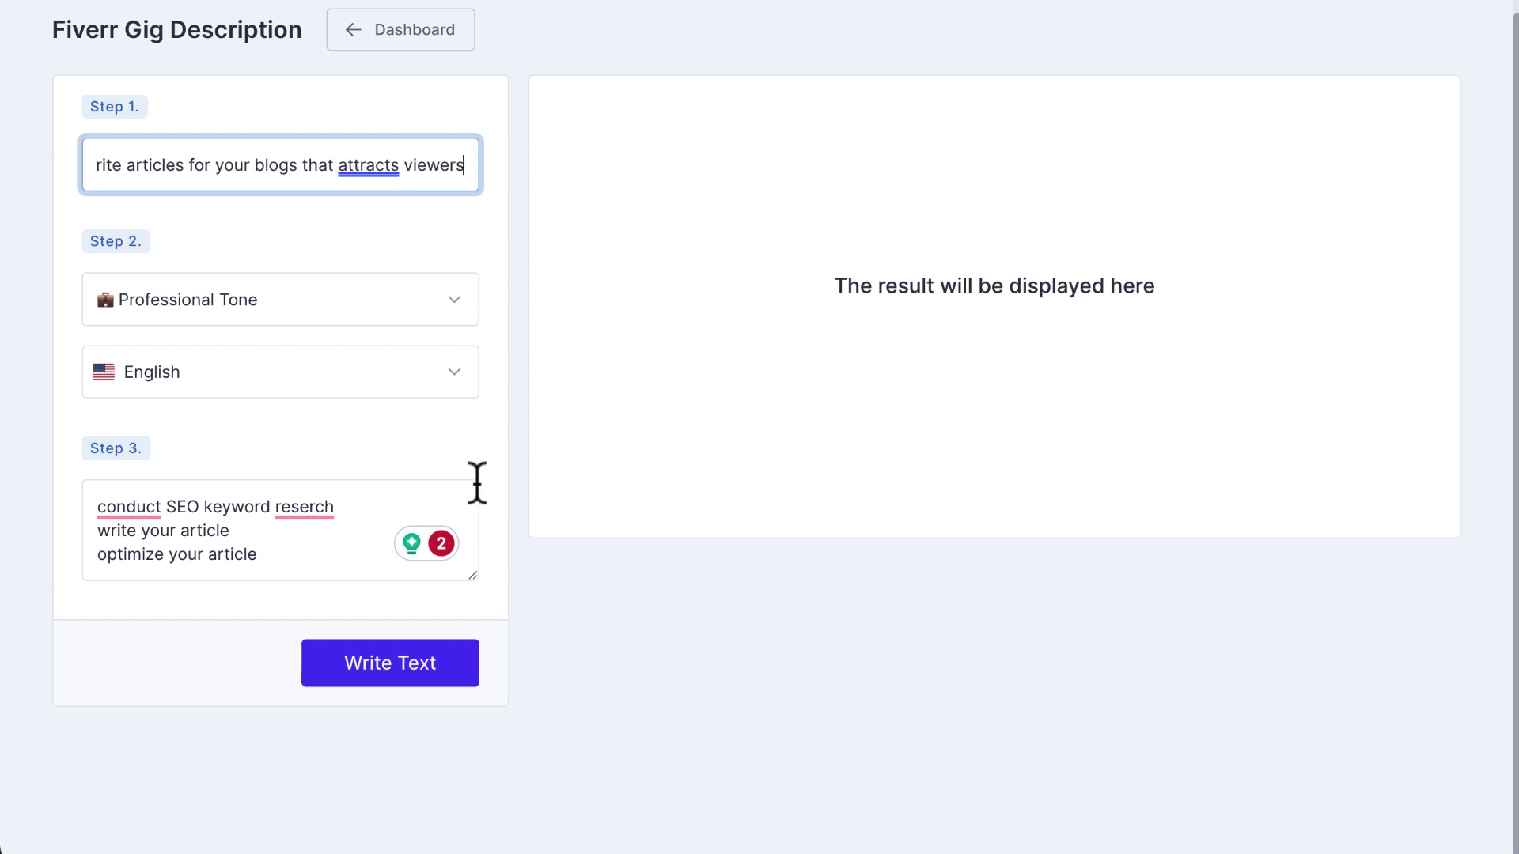
Generate the gig text, producing a description opening 'Welcome to my Fiverr gig!'
click(404, 668)
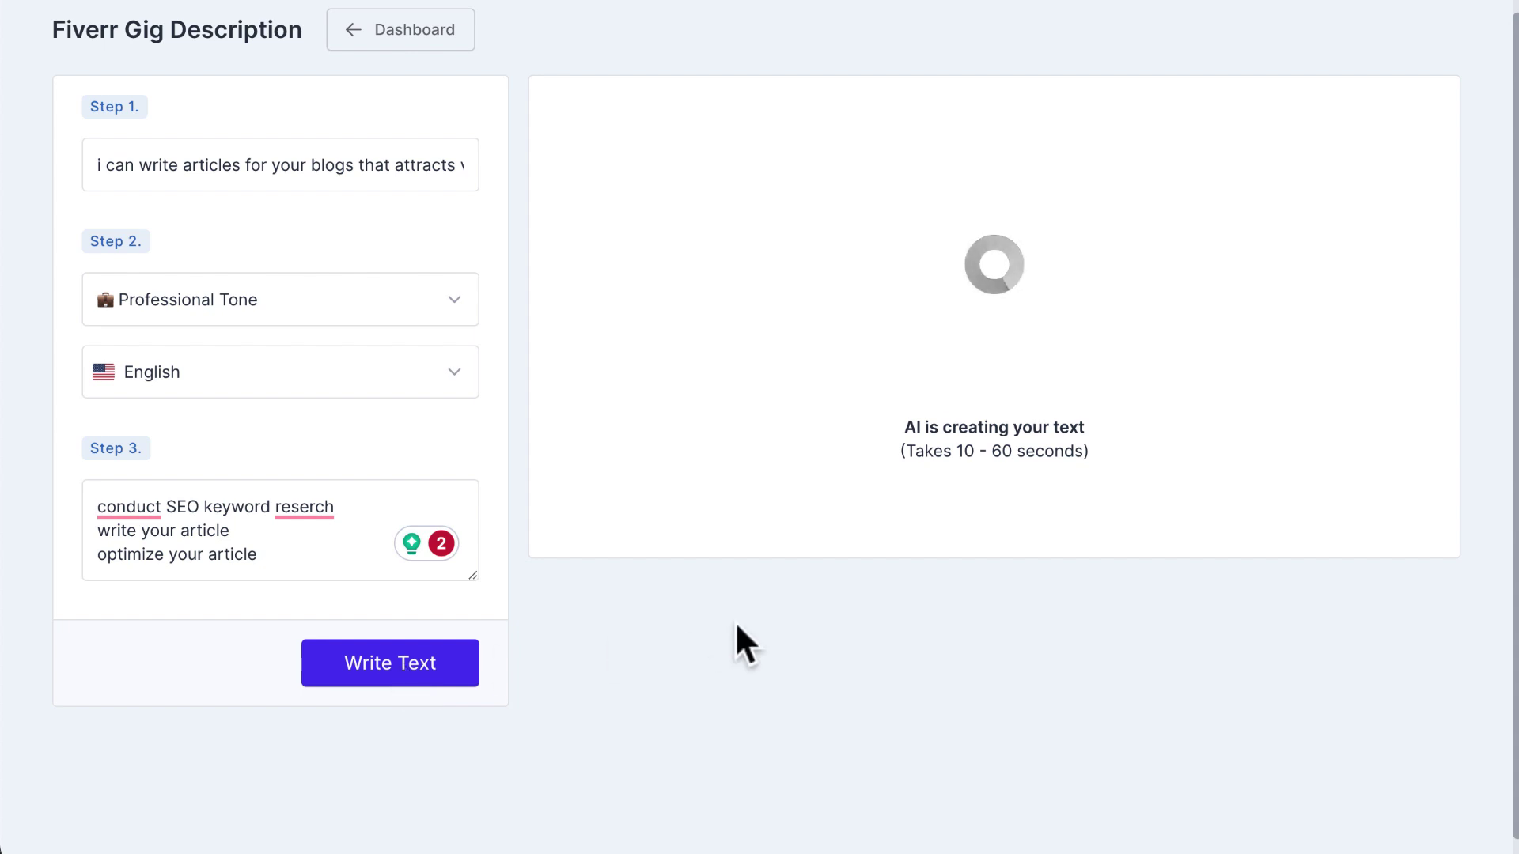
scroll(738, 624, up, 1)
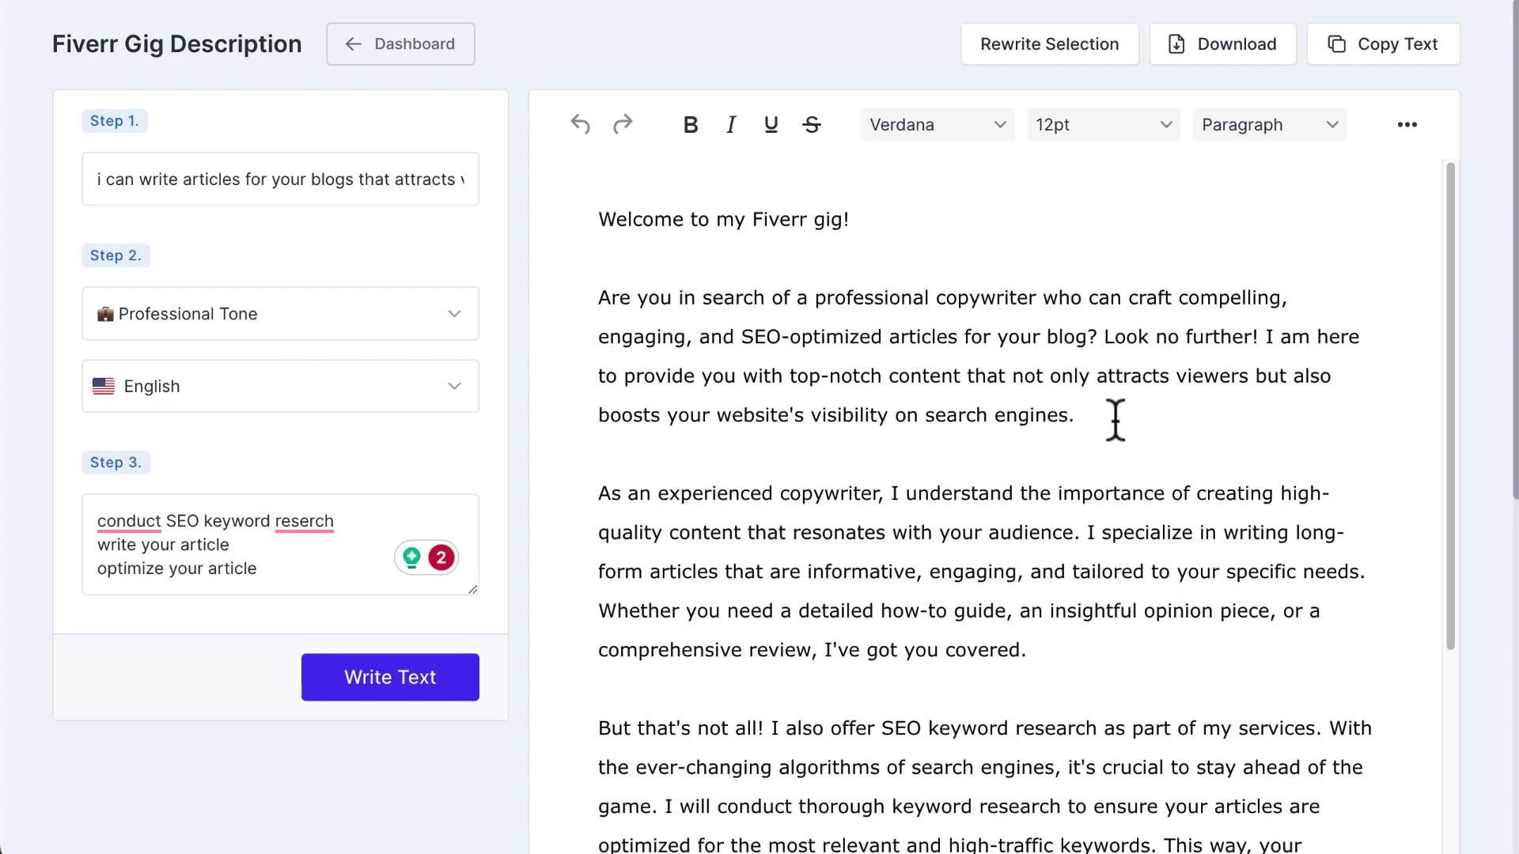
Scroll through the SEO blog-article gig description, then go back to the template dashboard
scroll(1121, 419, down, 8)
scroll(1128, 419, down, 1)
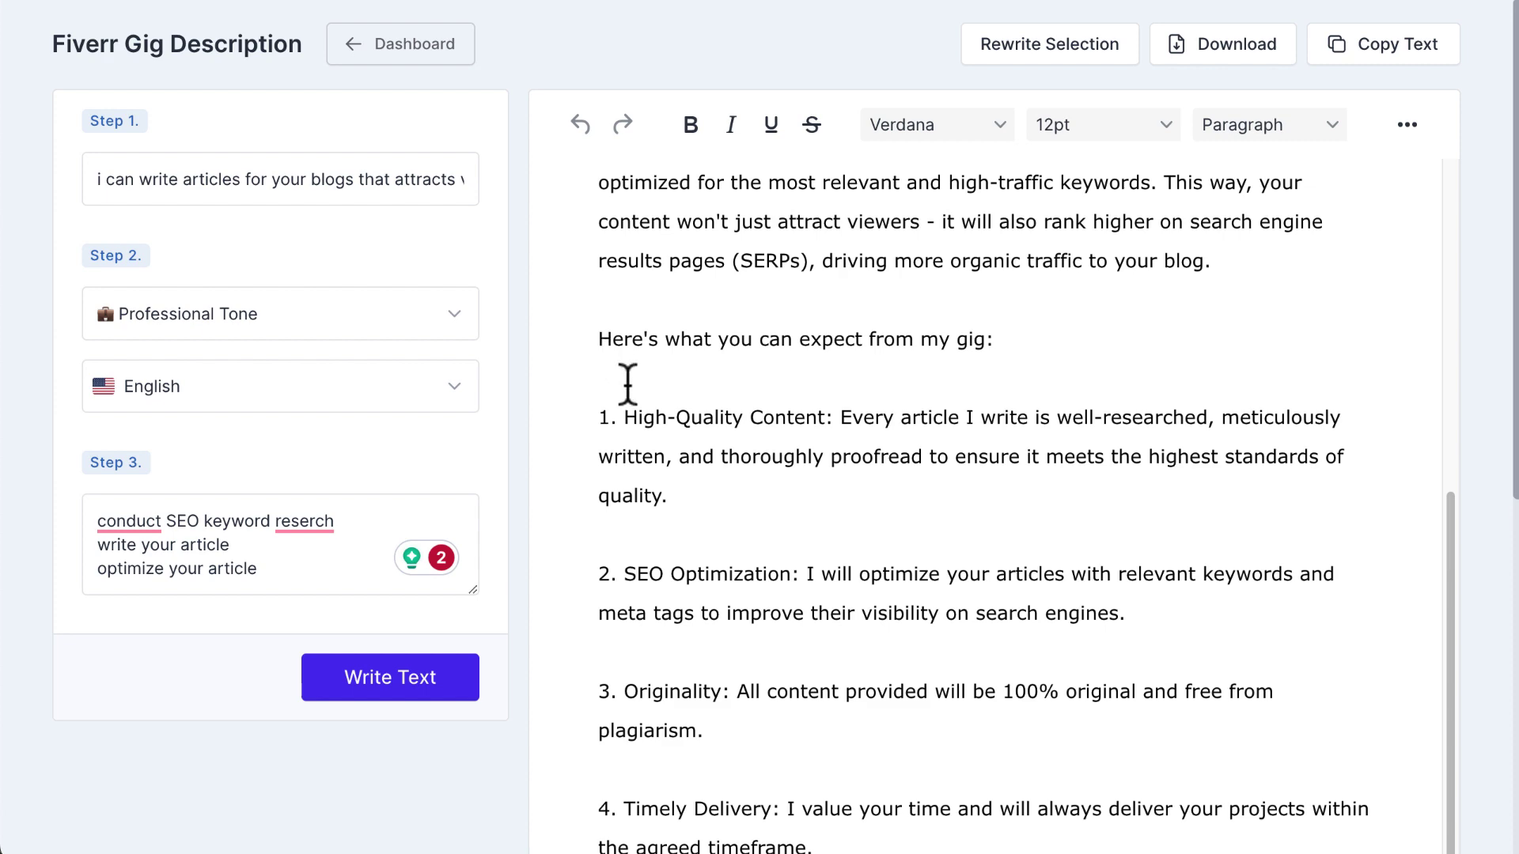
scroll(619, 411, down, 4)
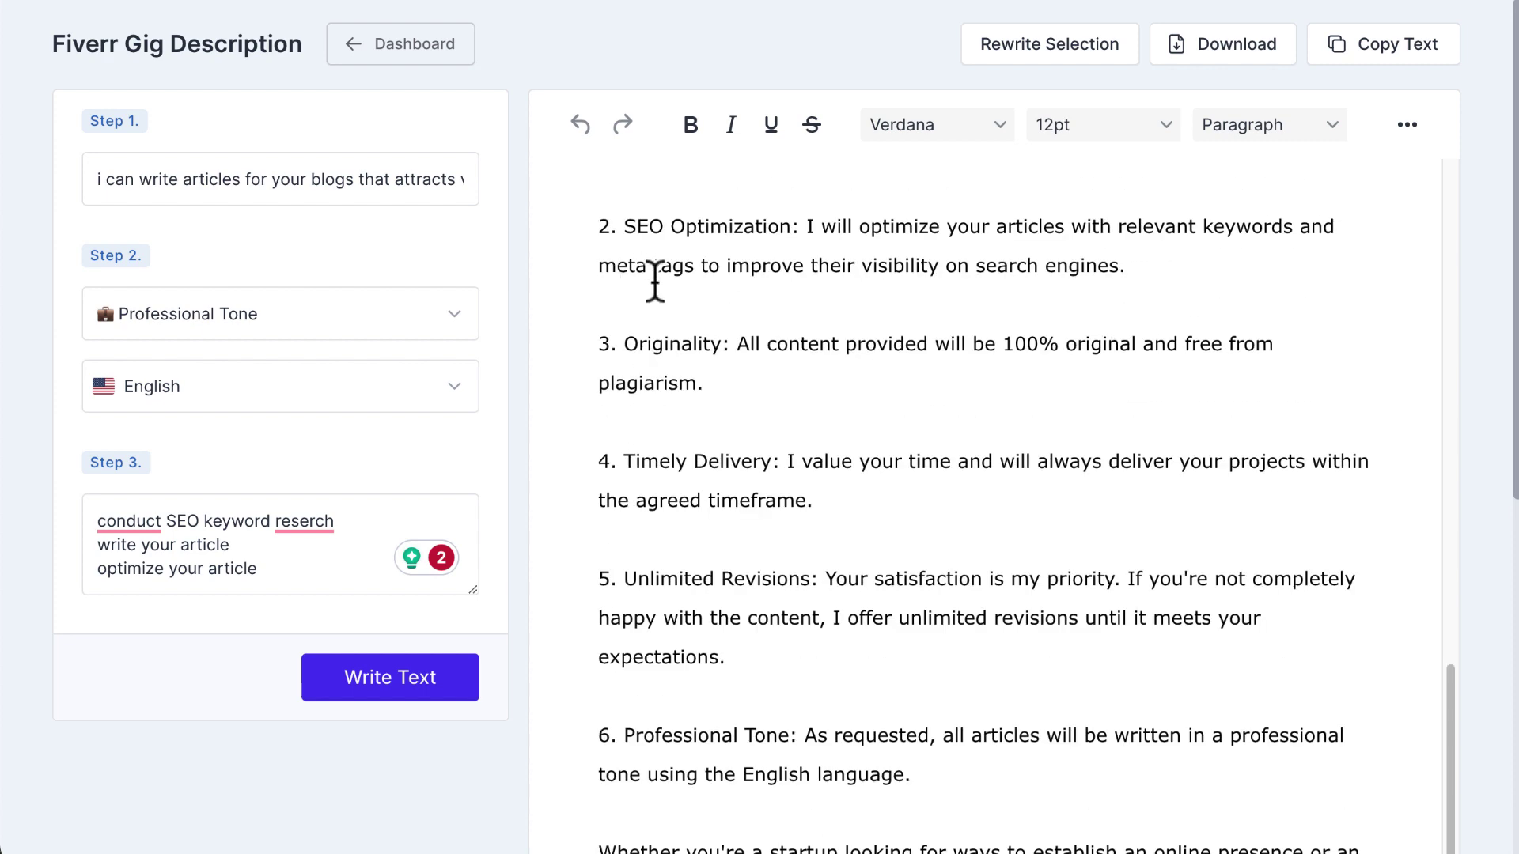
scroll(615, 269, down, 6)
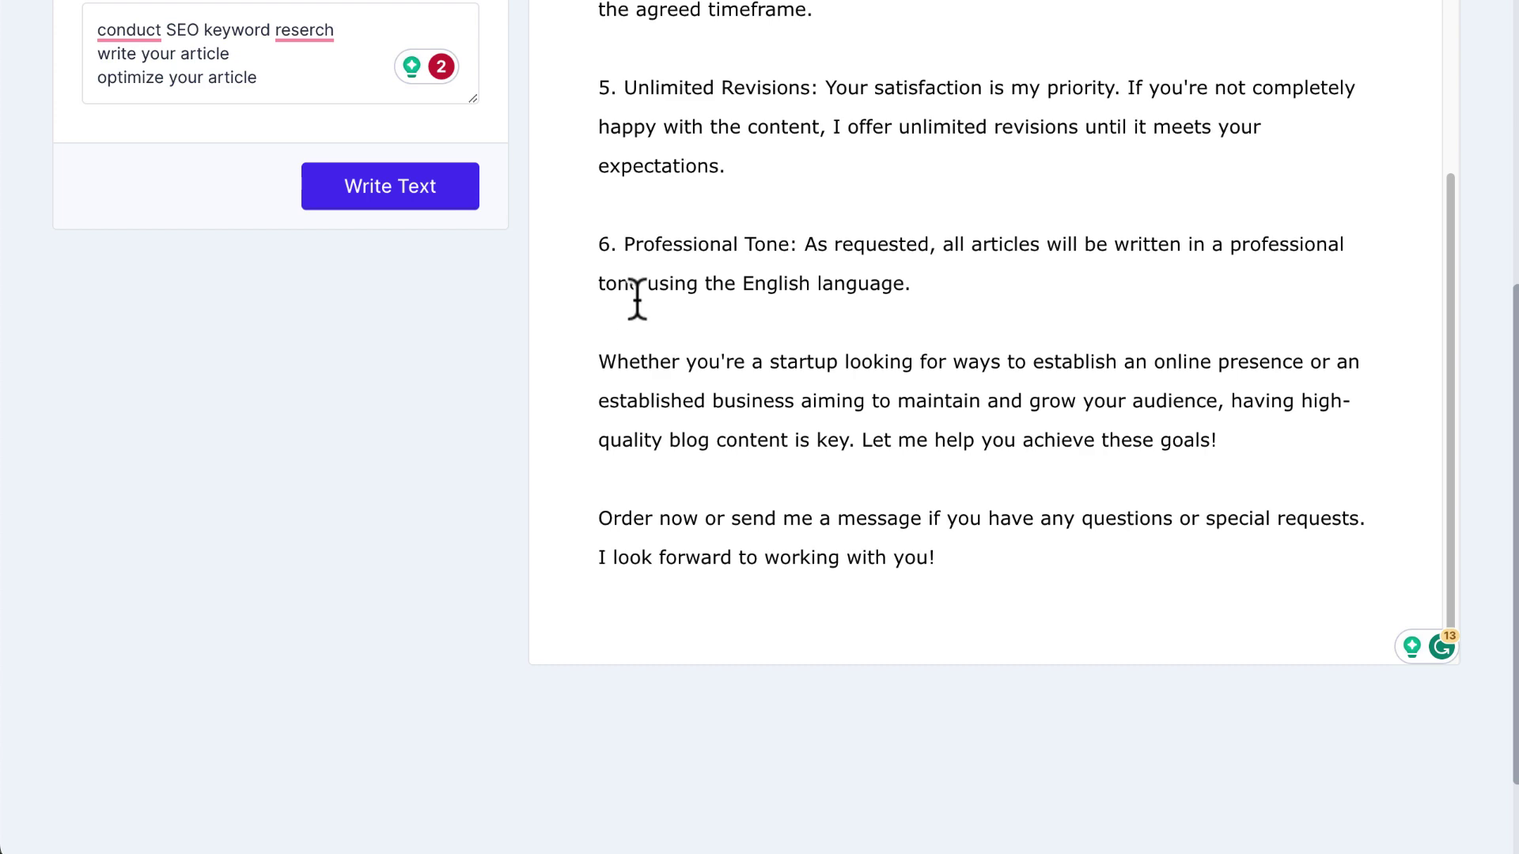
scroll(712, 567, up, 7)
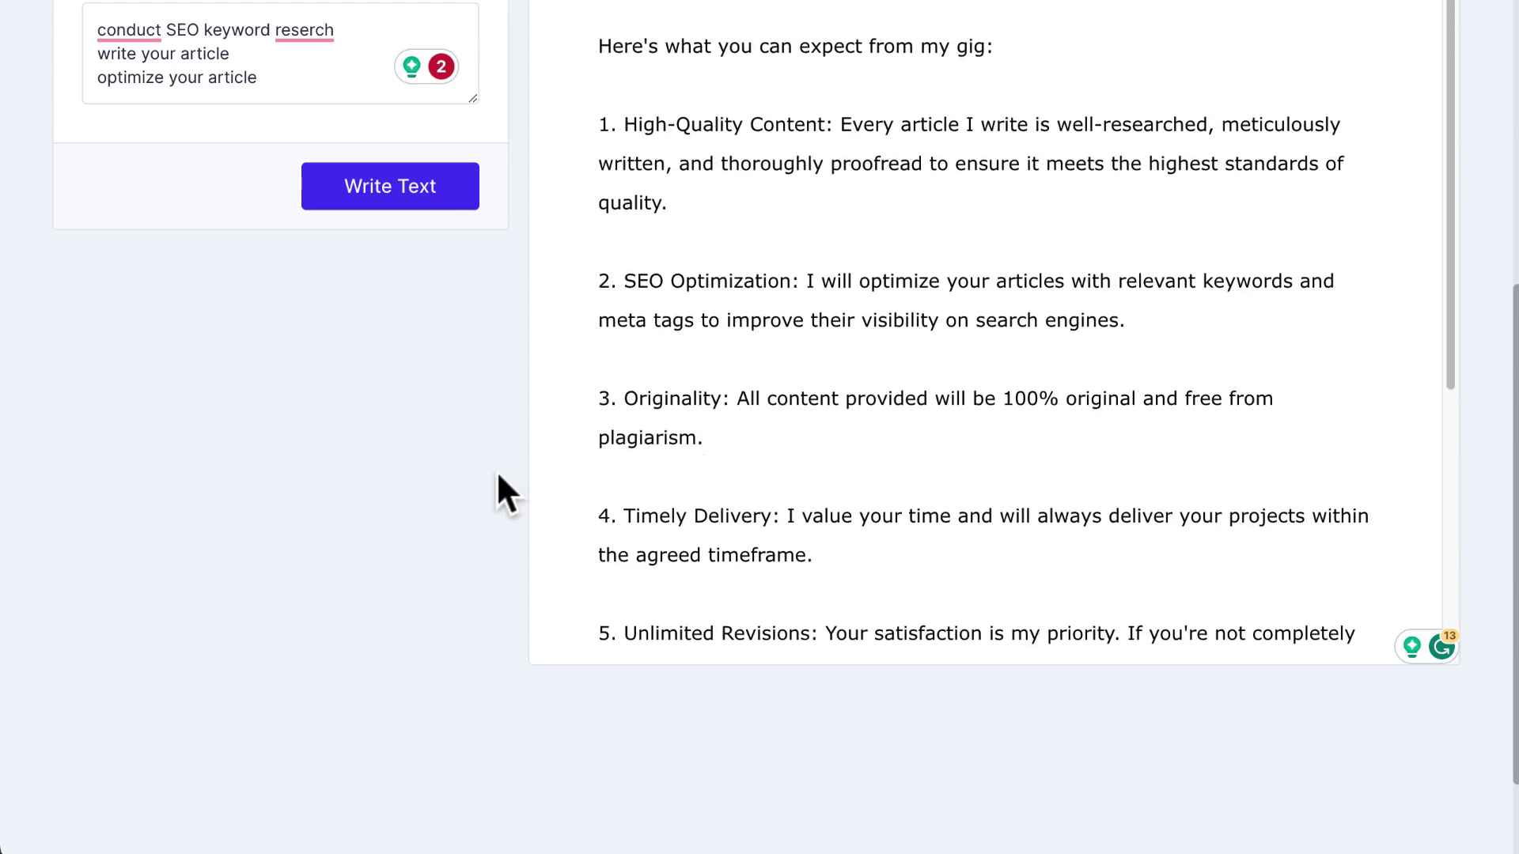
scroll(501, 470, up, 6)
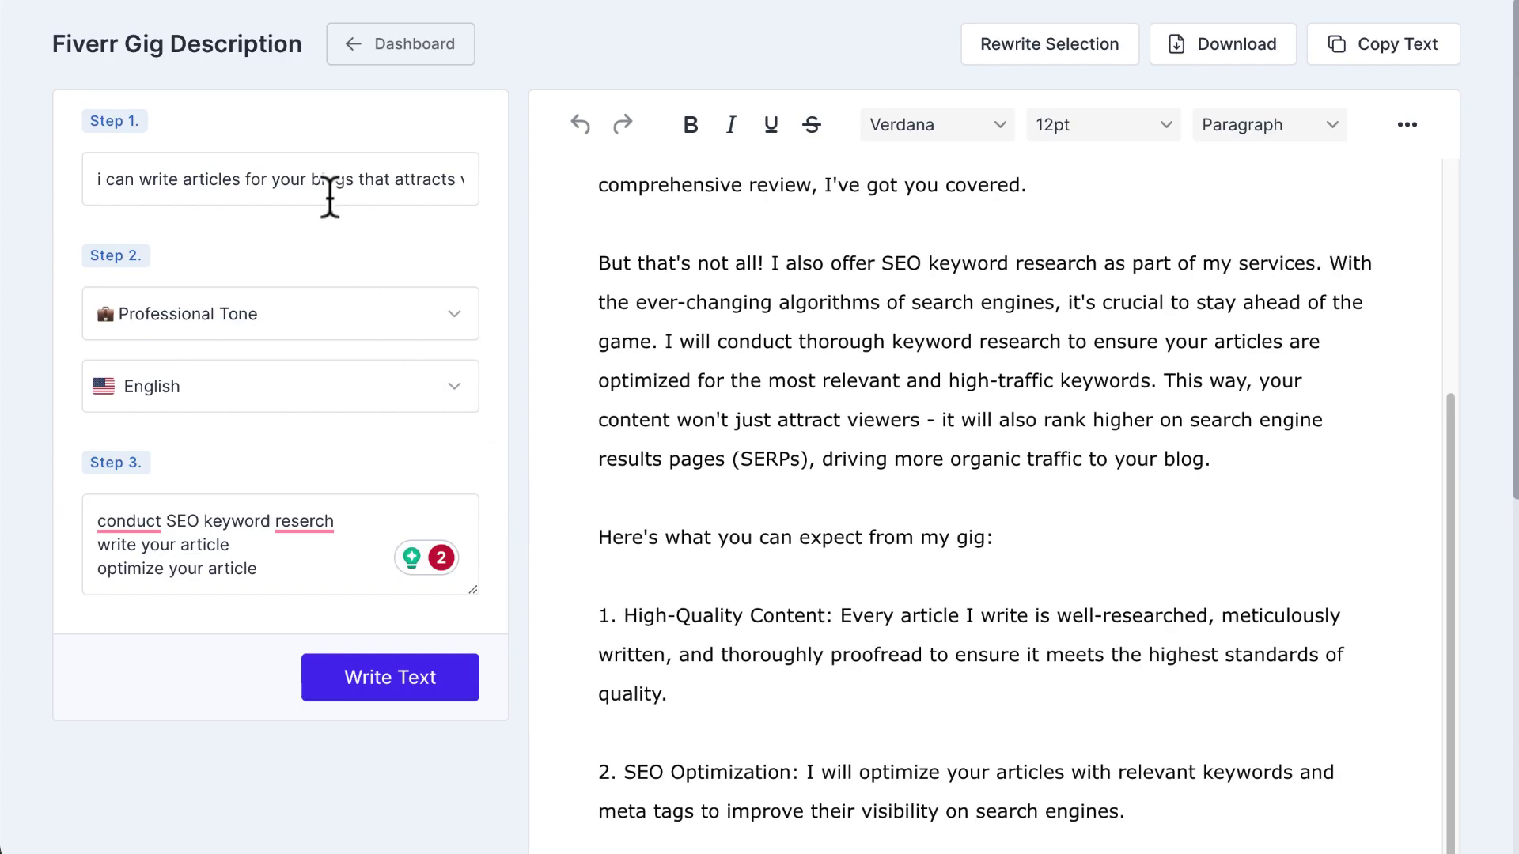
click(38, 2)
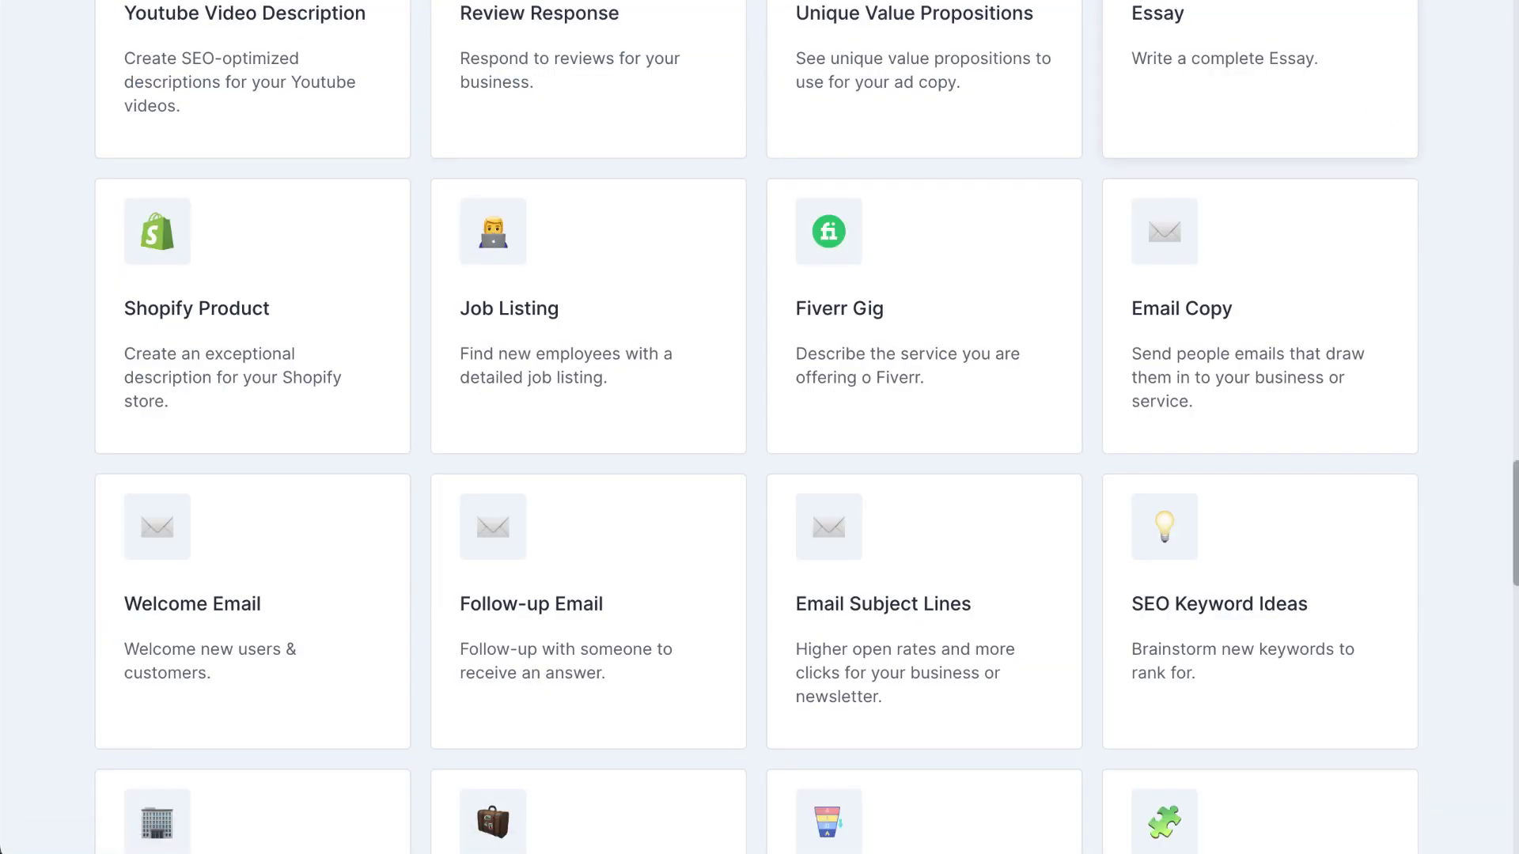
Open Podcast Topics, enter the theme 'How to make money with a pressure washer', and generate
scroll(1481, 509, down, 10)
scroll(435, 780, up, 1)
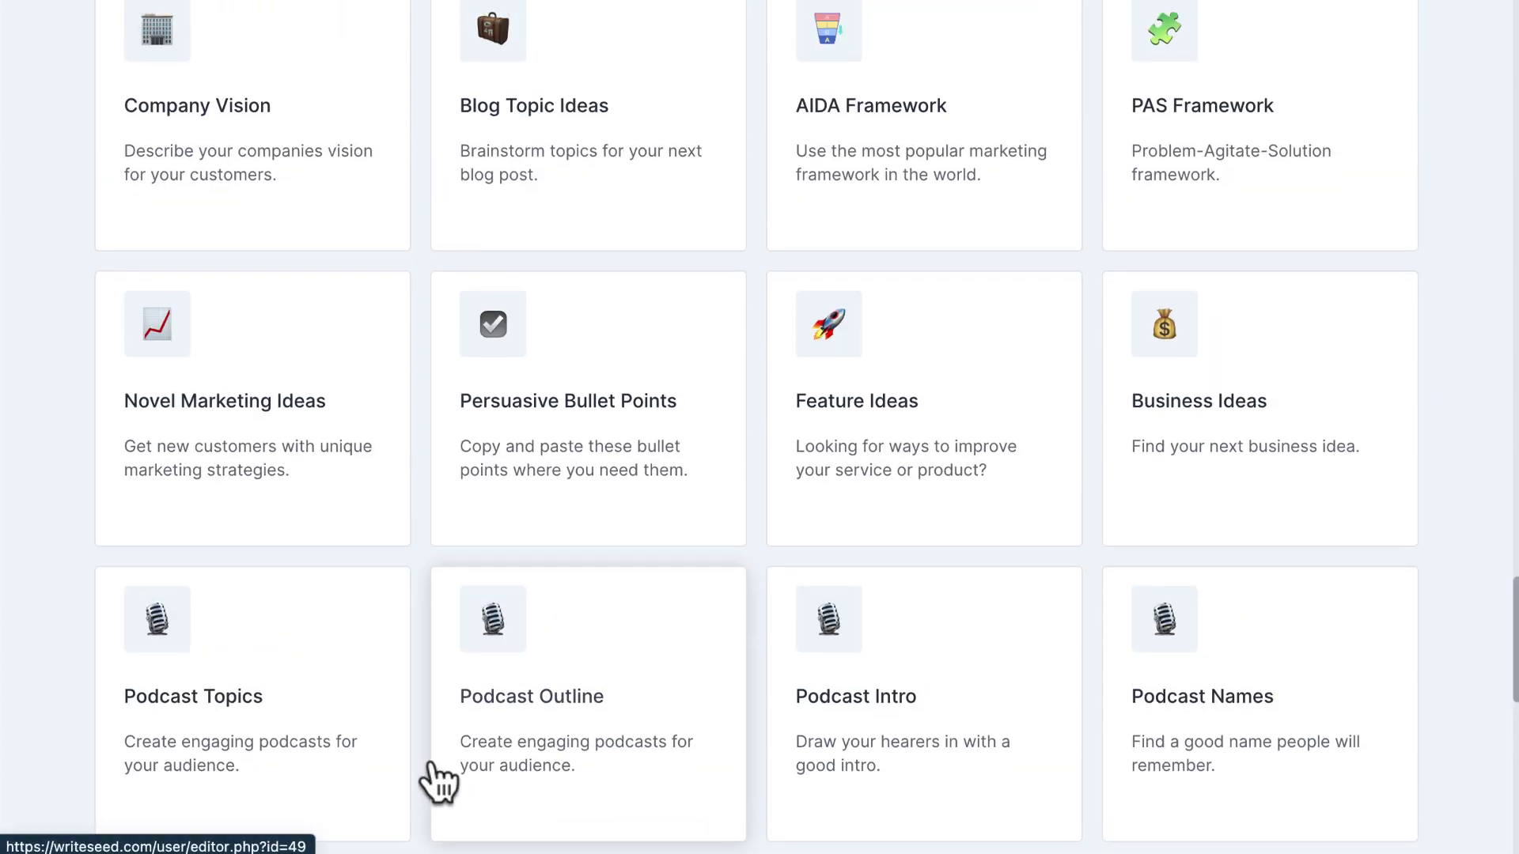
click(187, 717)
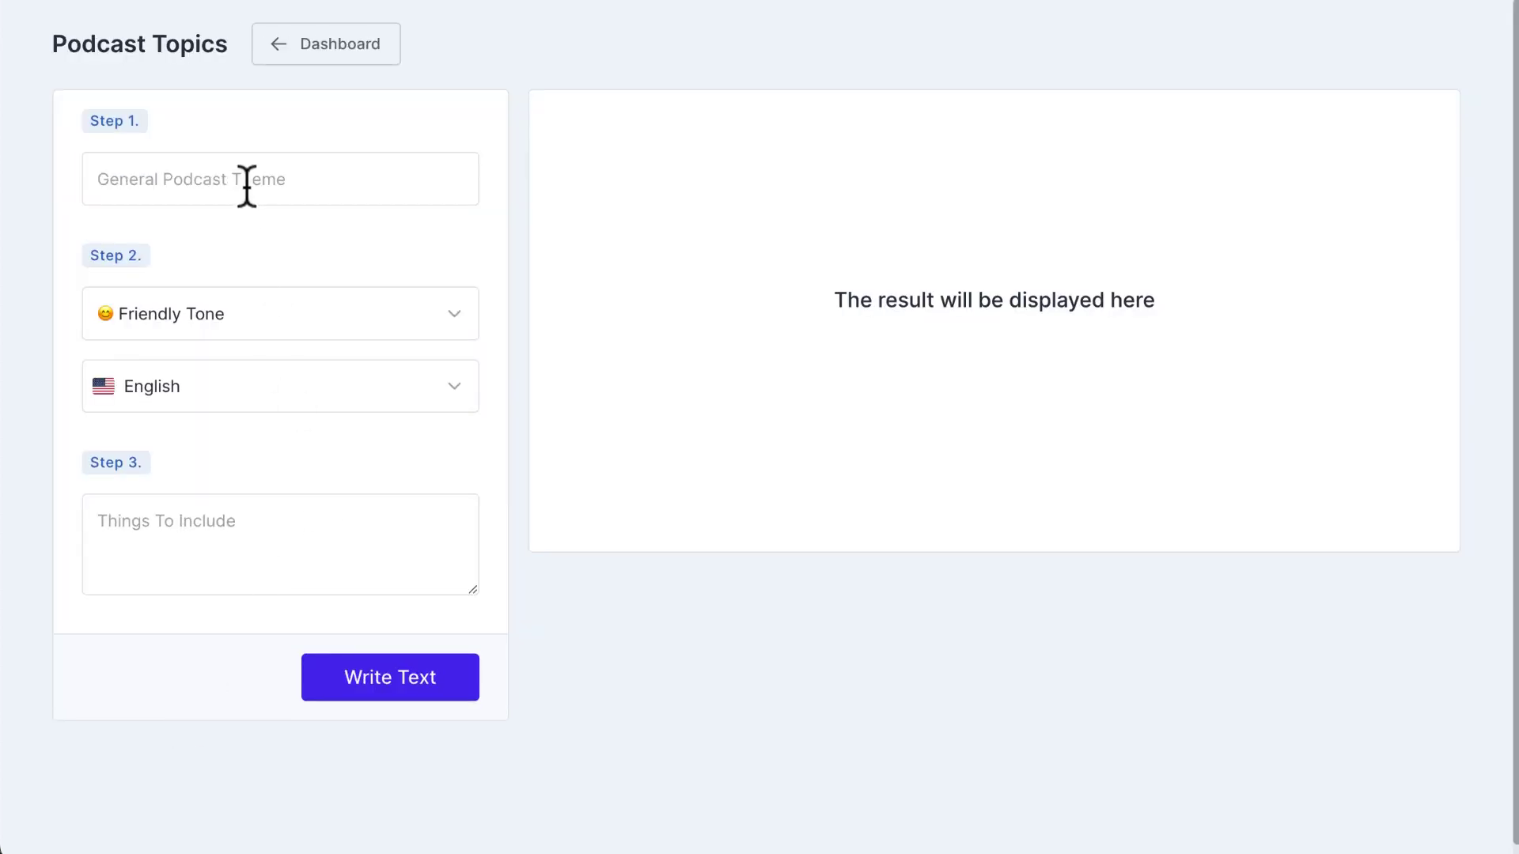
click(247, 184)
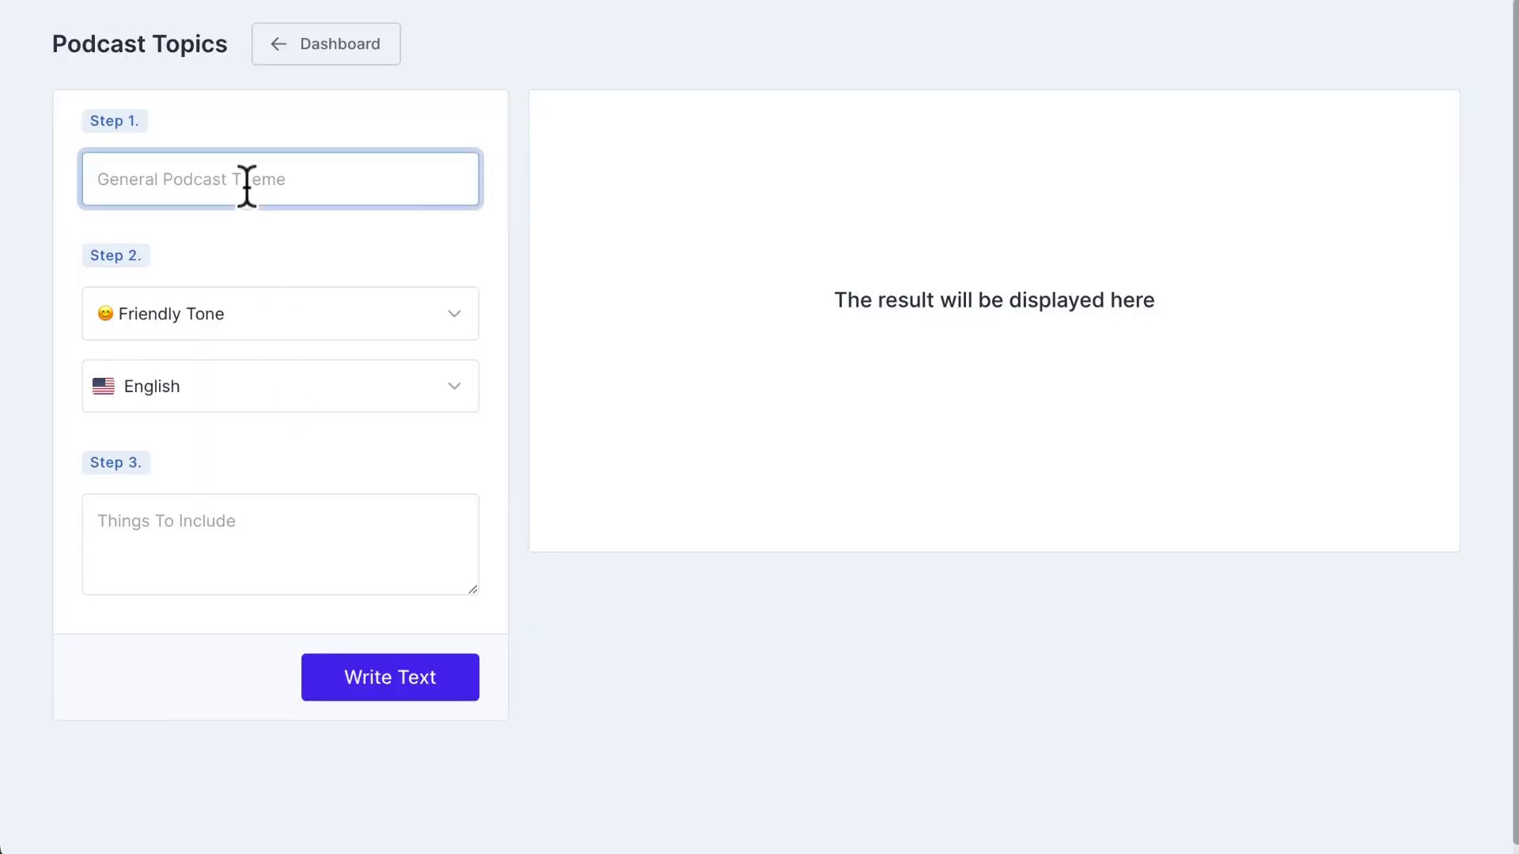
text(How to make money with a pressure washer)
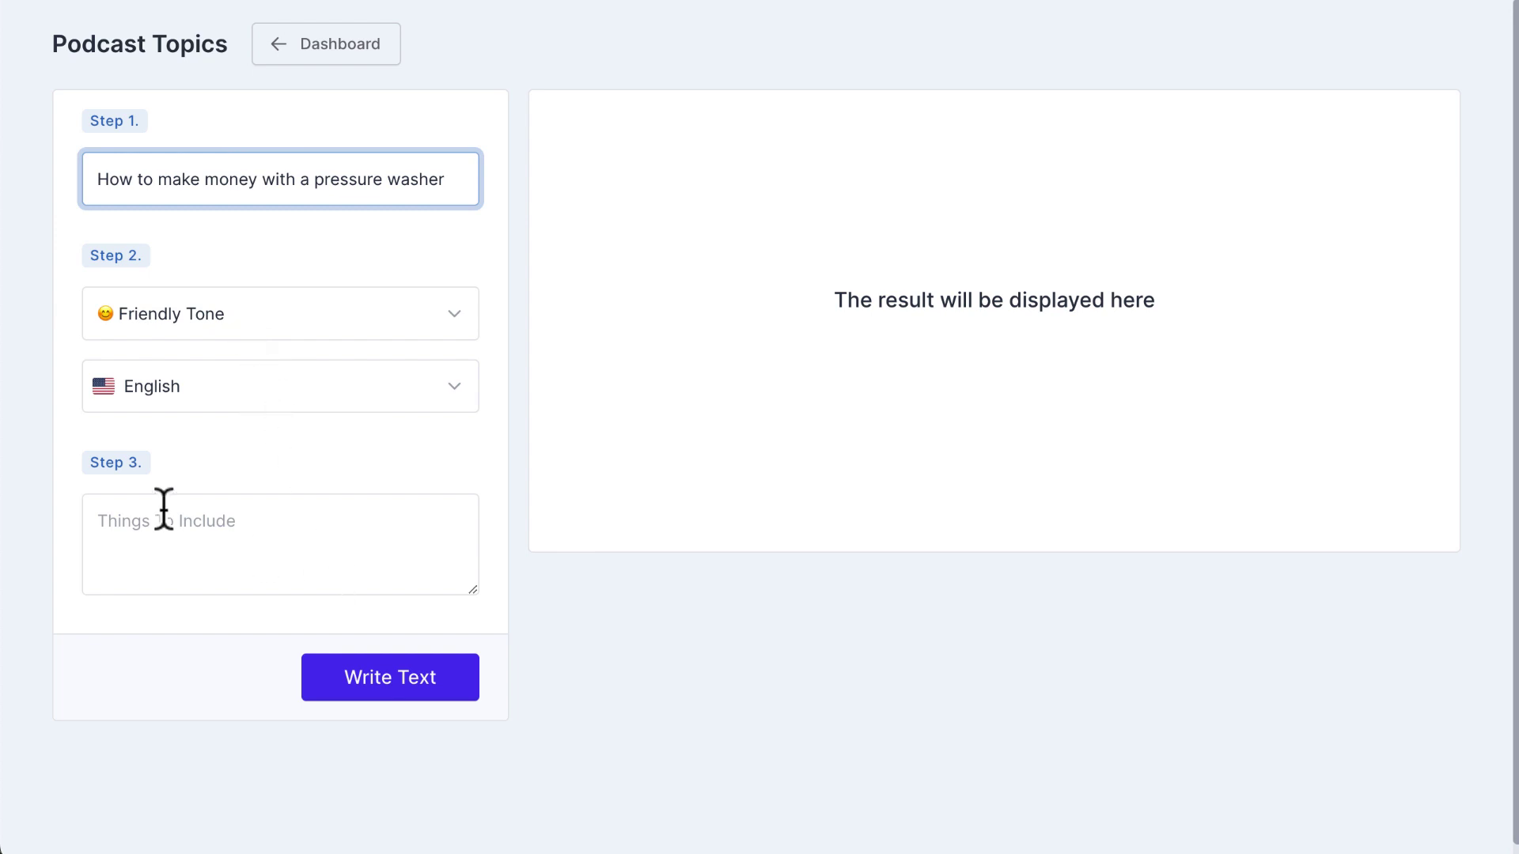
click(397, 704)
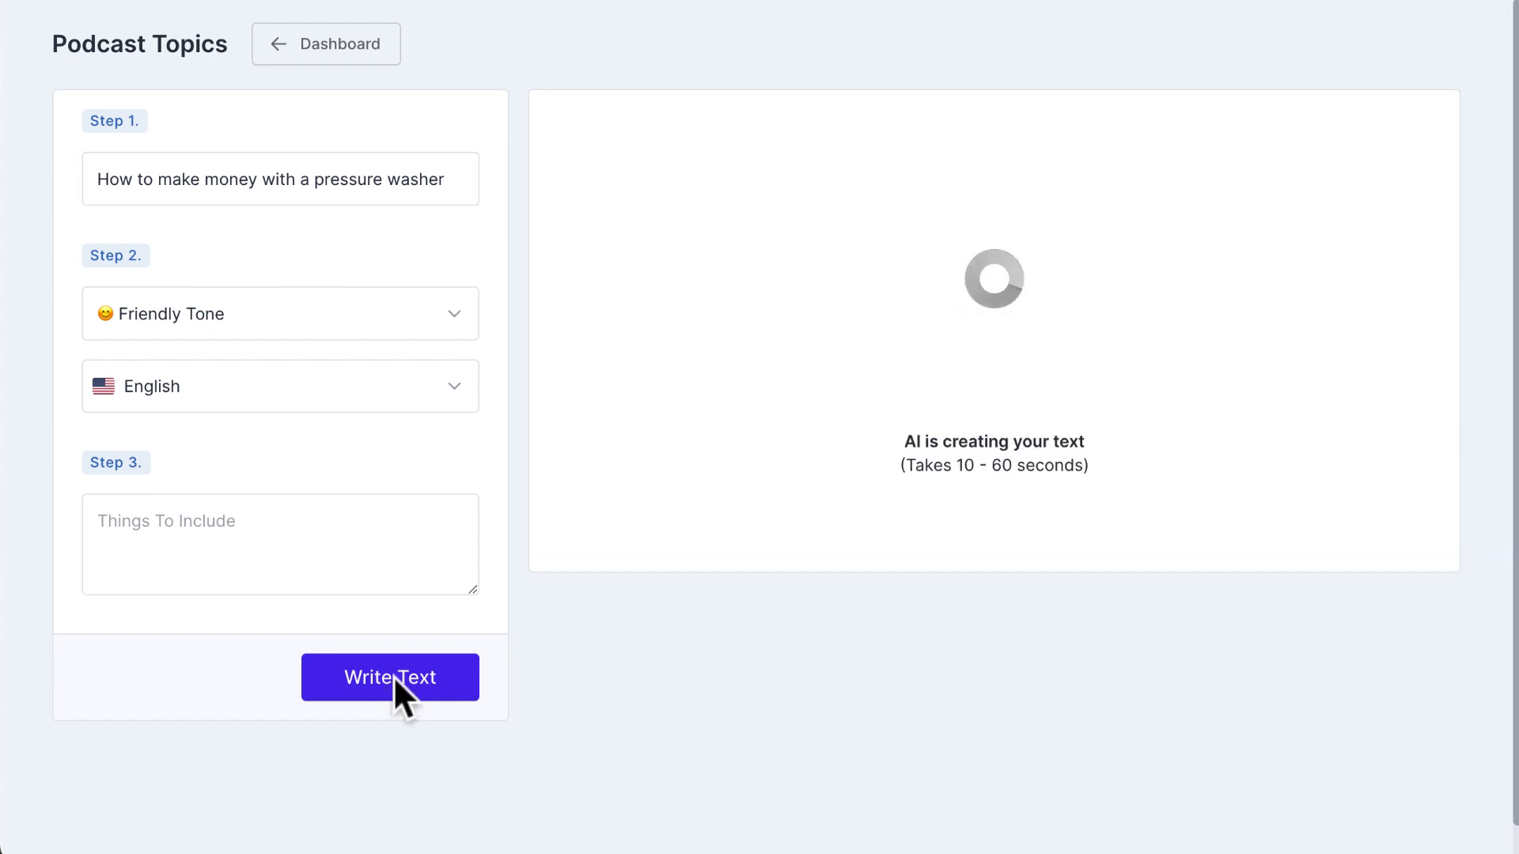
Review the generated pressure-washer podcast topics in the editor
click(811, 505)
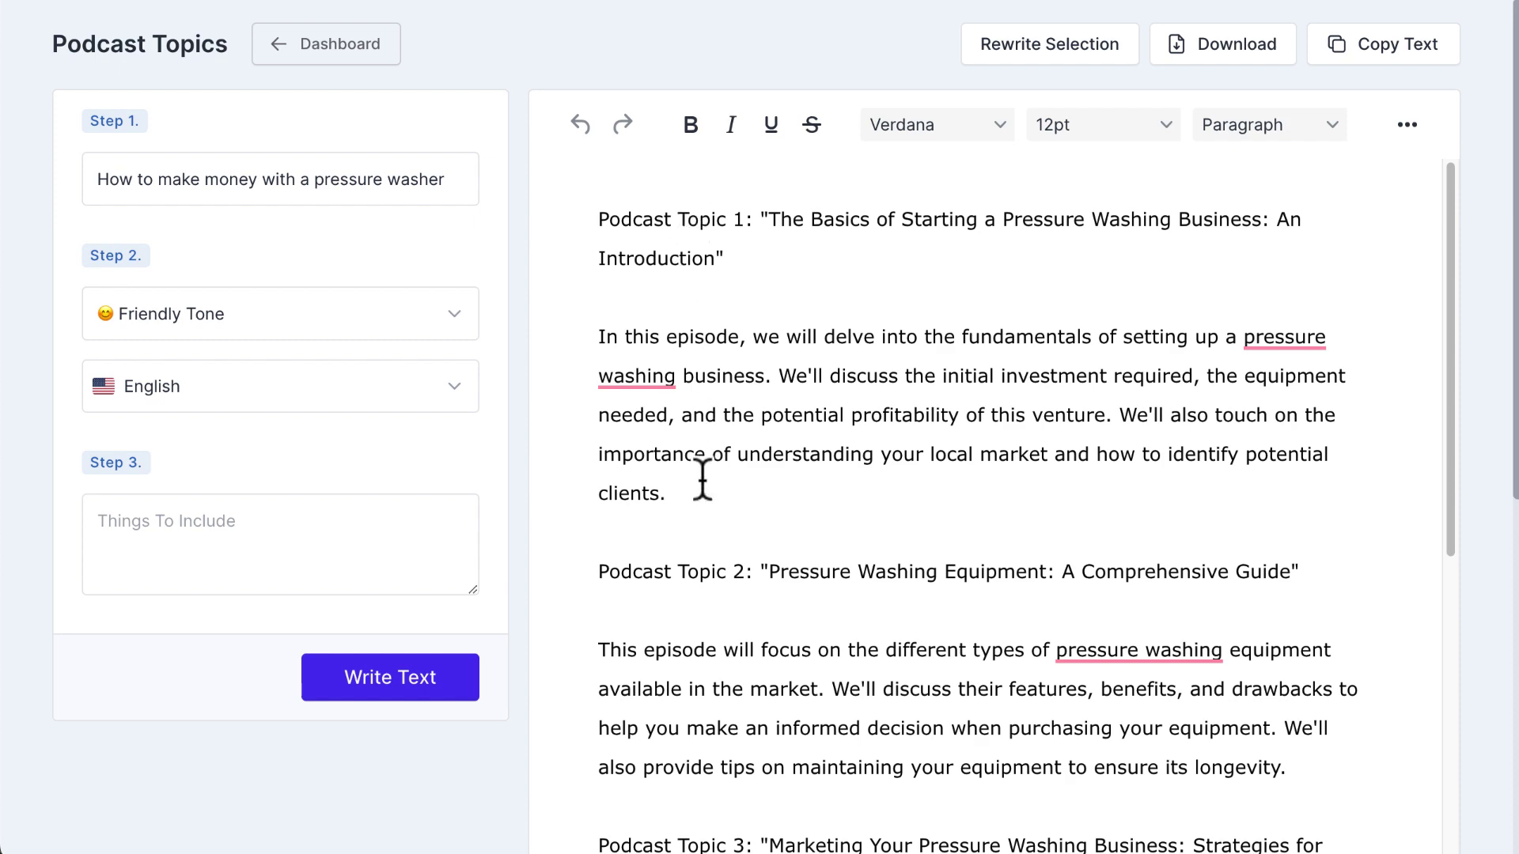
scroll(696, 546, down, 2)
scroll(718, 549, down, 15)
scroll(716, 546, down, 6)
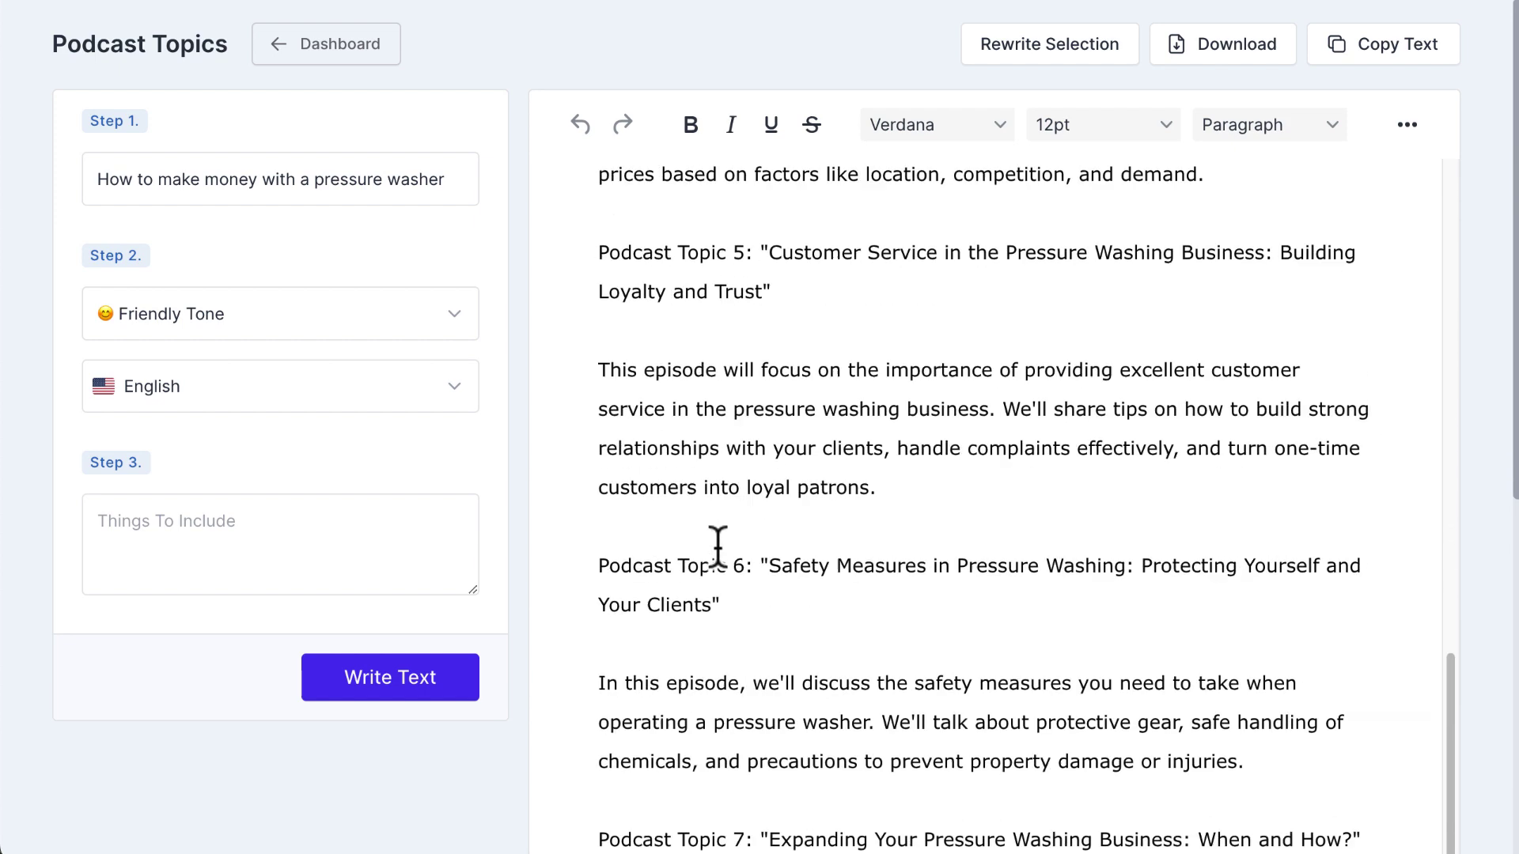
scroll(817, 598, down, 5)
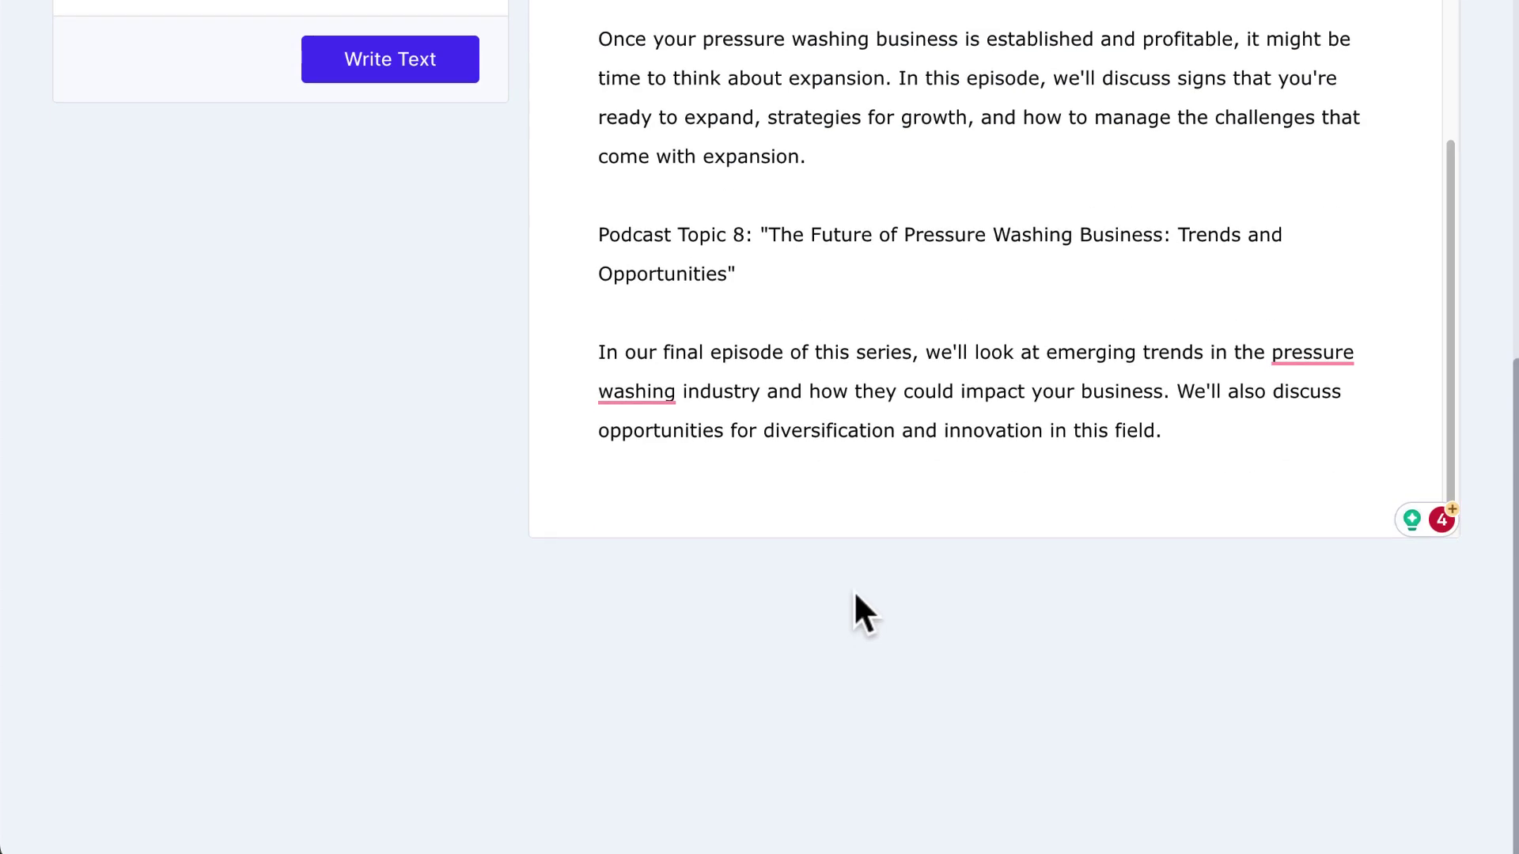
scroll(796, 491, up, 3)
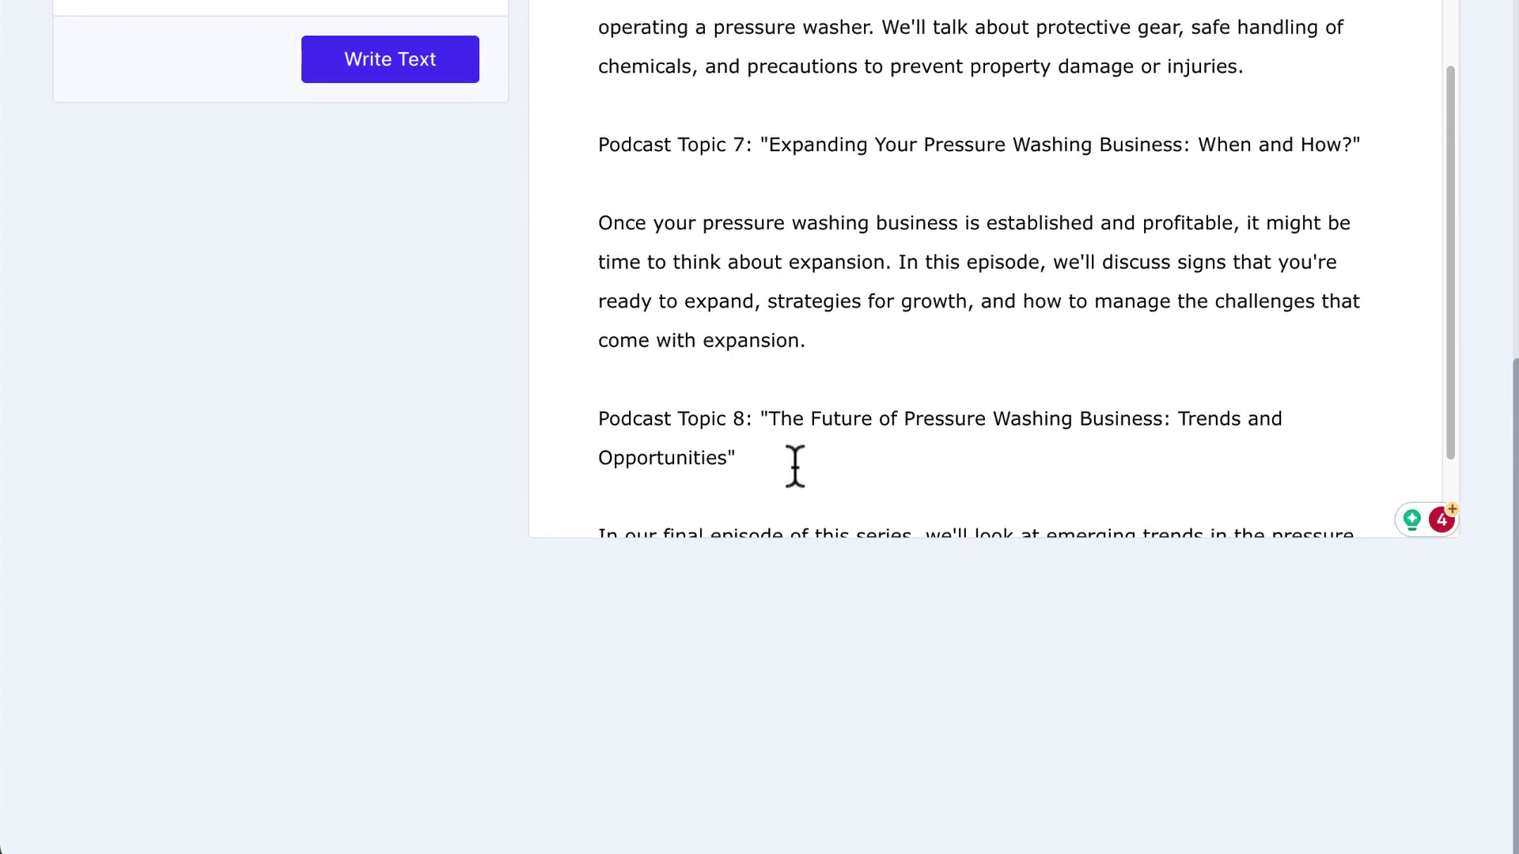
scroll(795, 467, up, 15)
scroll(445, 452, up, 8)
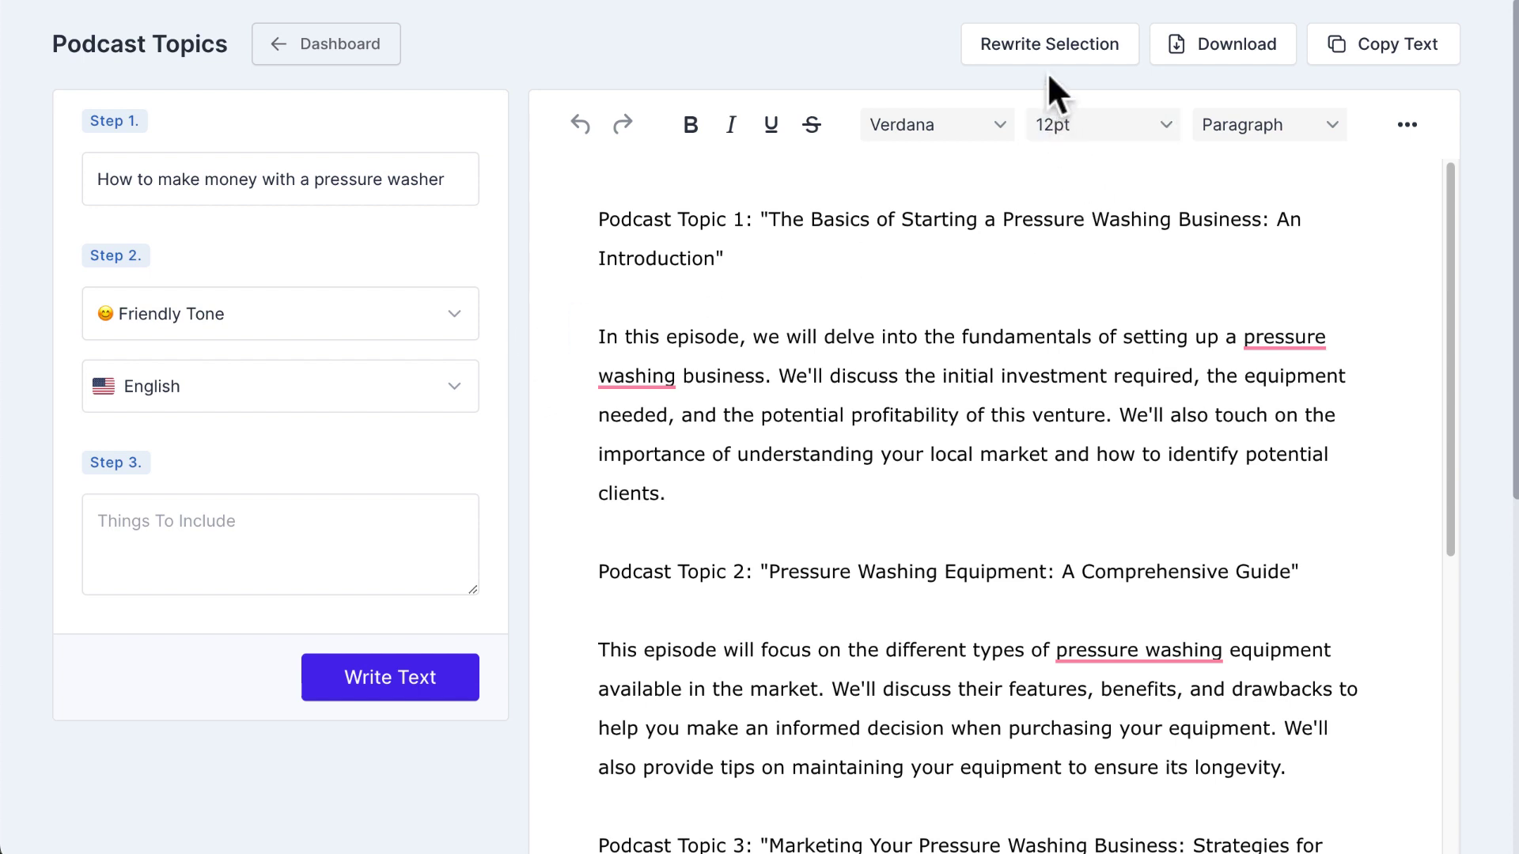
Download the topics as writeseed.doc and return to the Writeseed dashboard
click(1177, 40)
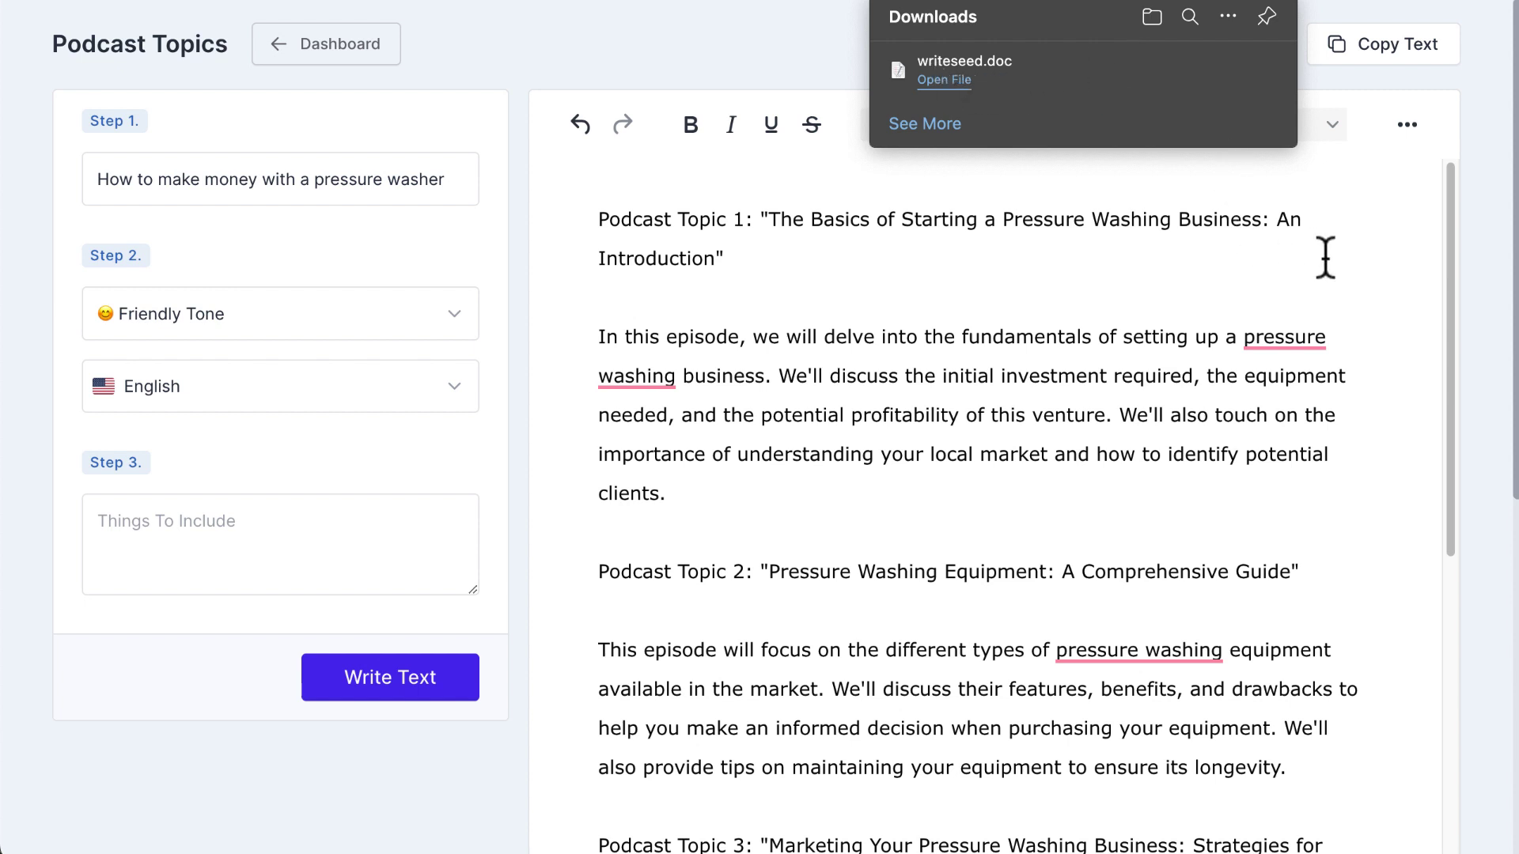
click(1359, 55)
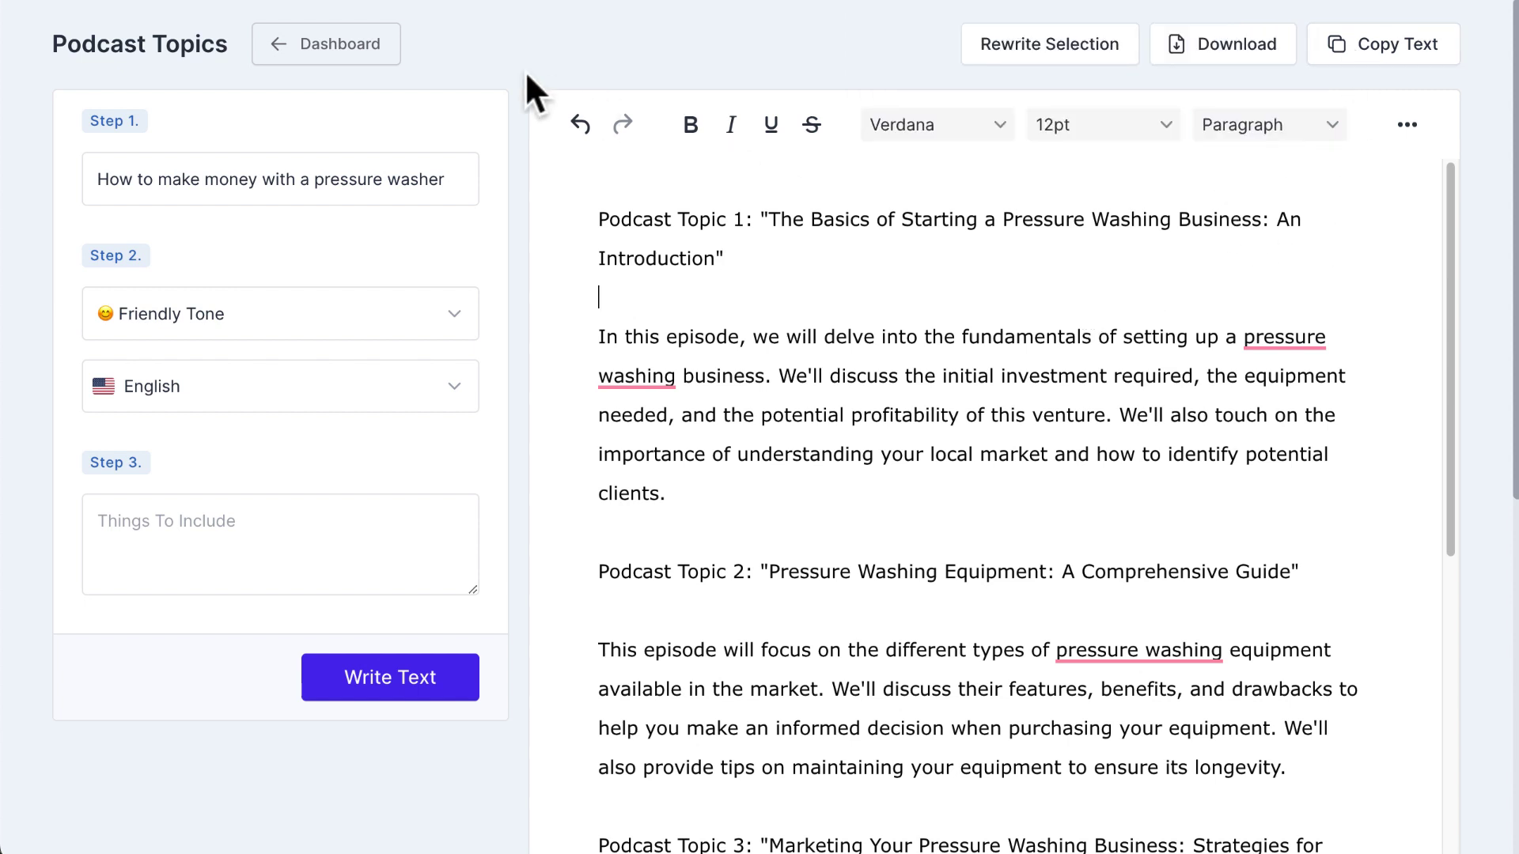
click(342, 48)
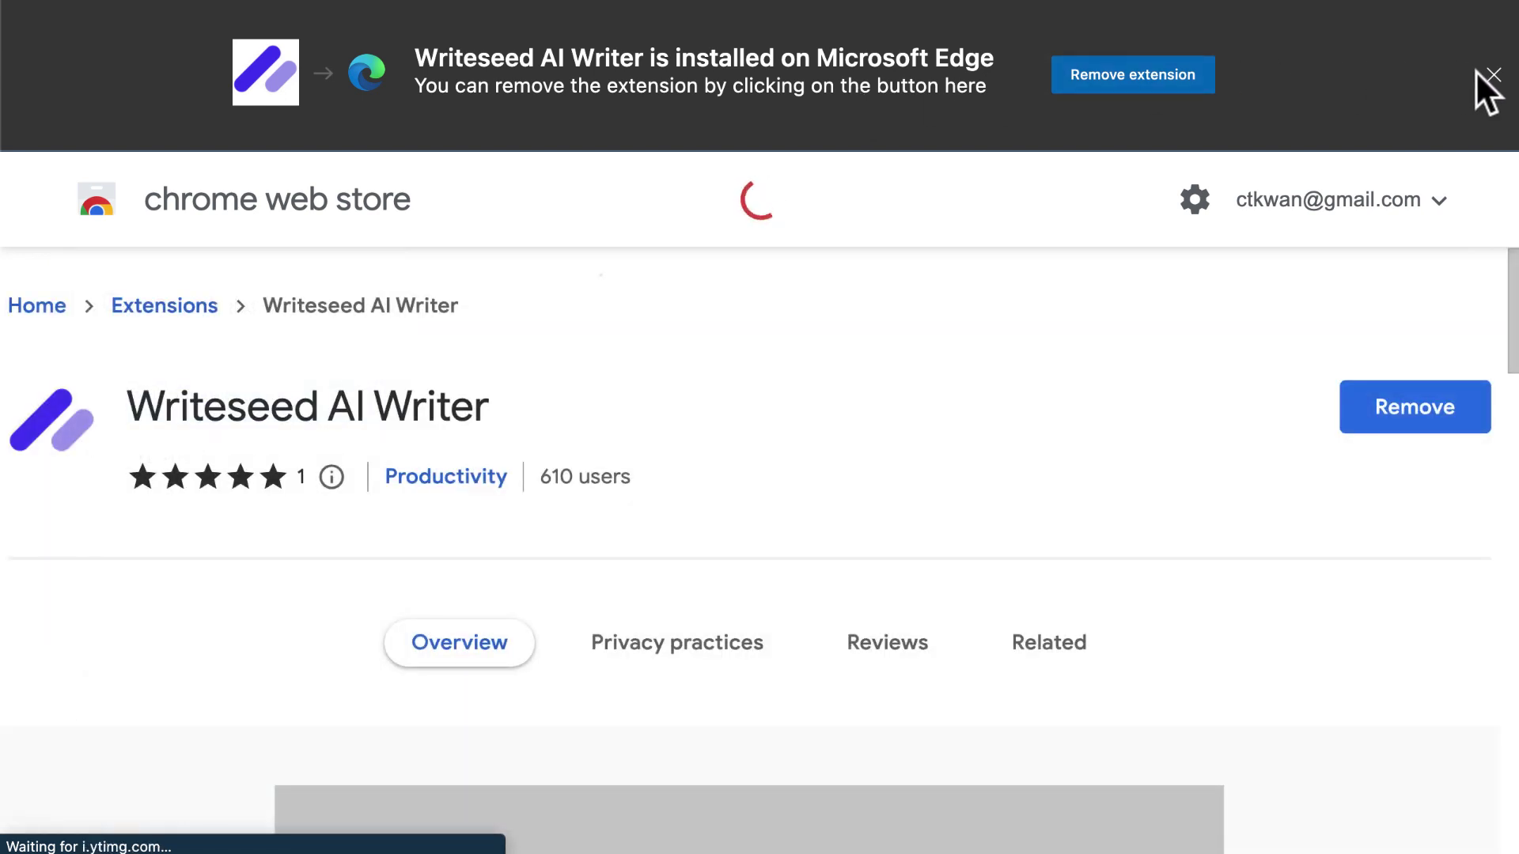
Dismiss the installed notice on the Writeseed AI Writer Chrome Web Store page
click(1492, 75)
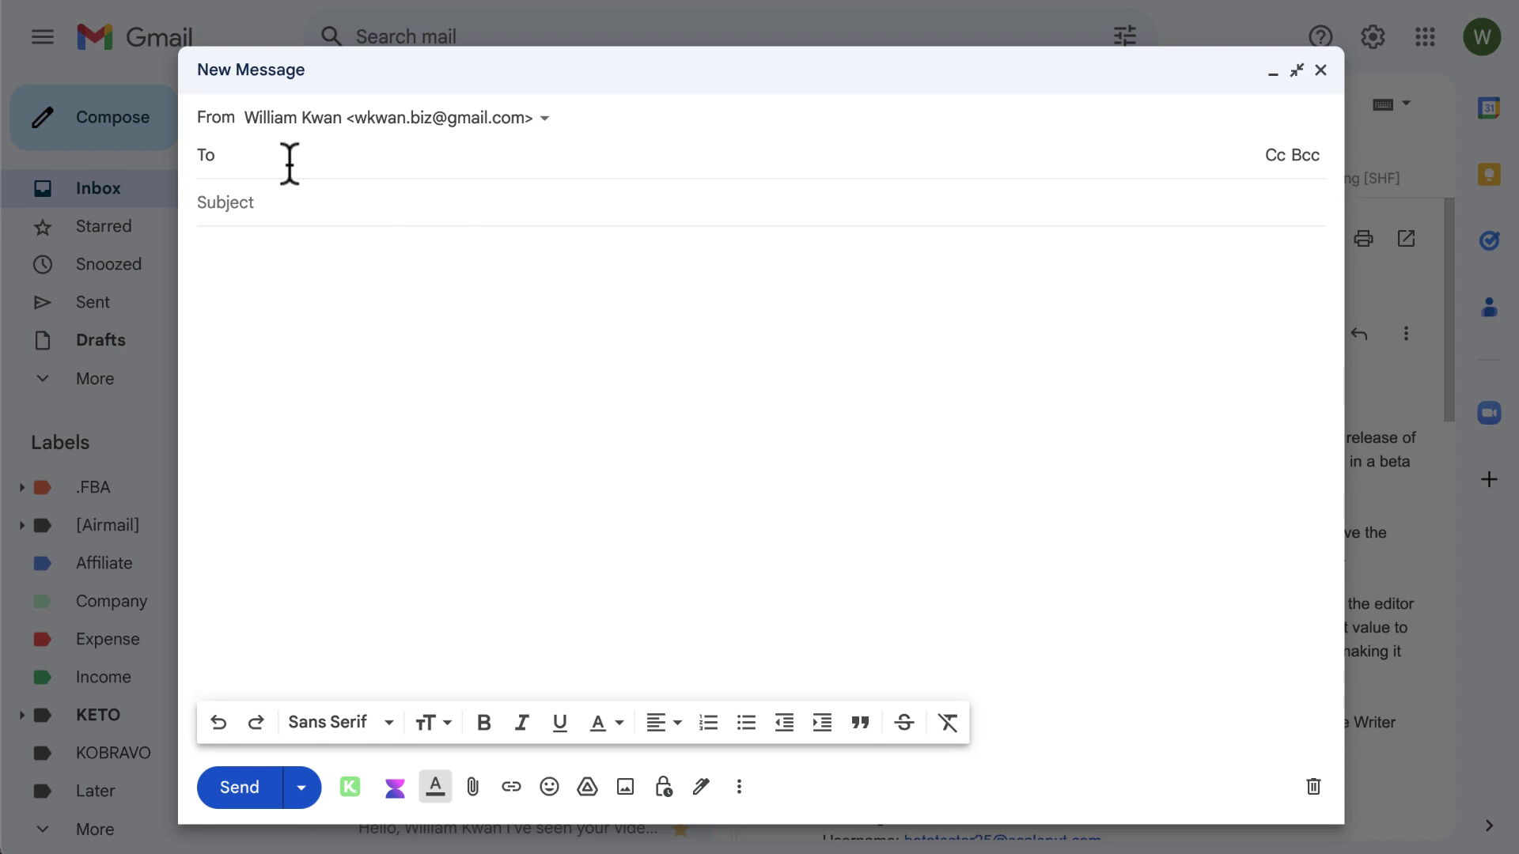
Prompt Writeseed in the body to email a colleague for a meeting slot about the upcoming marketing plan
key(Tab)
key(Tab)
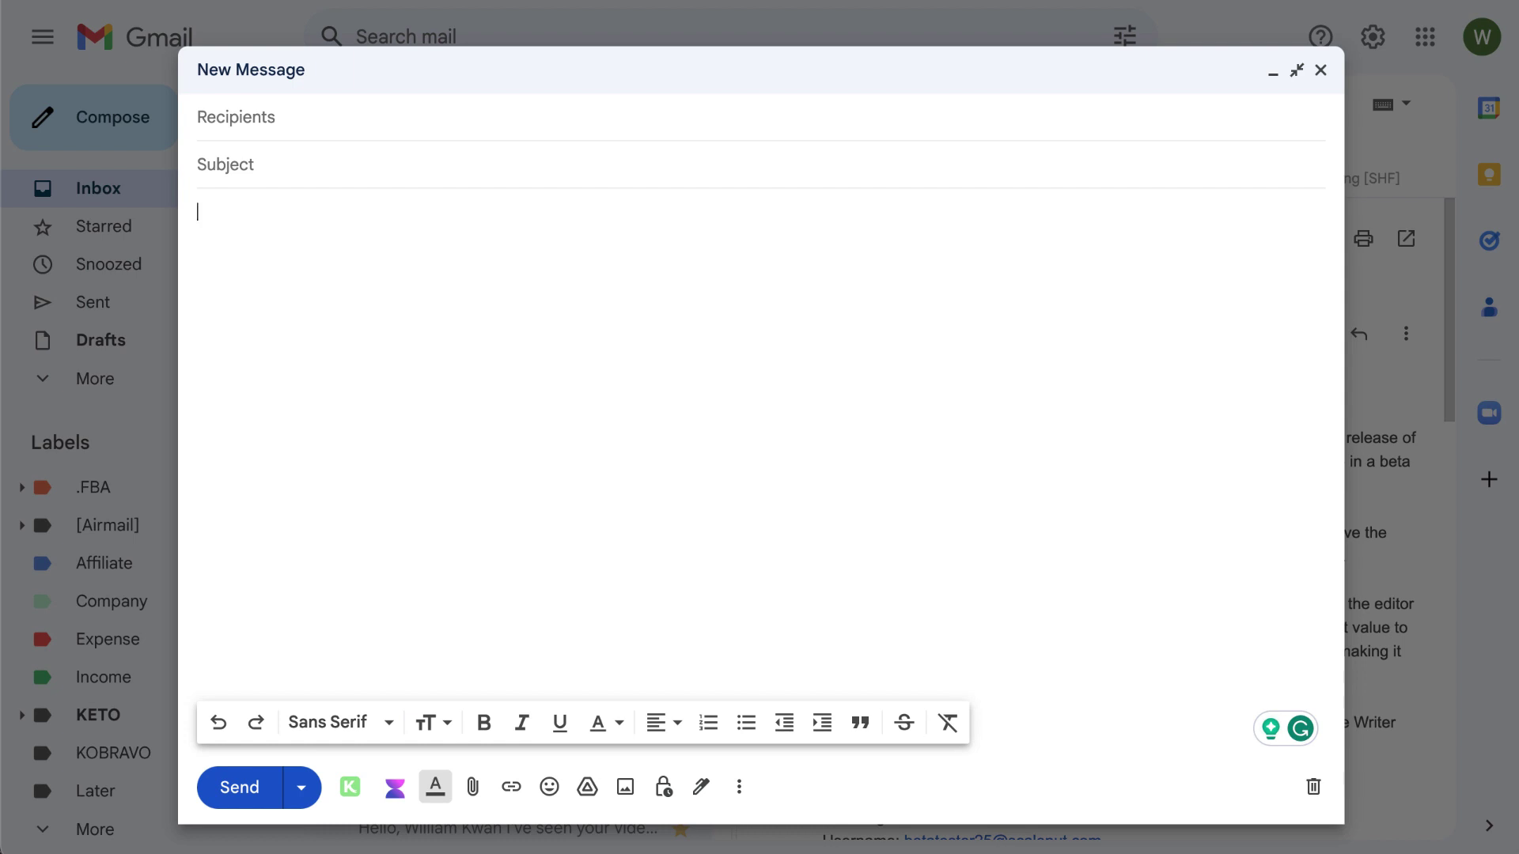
text(write an email to Sar)
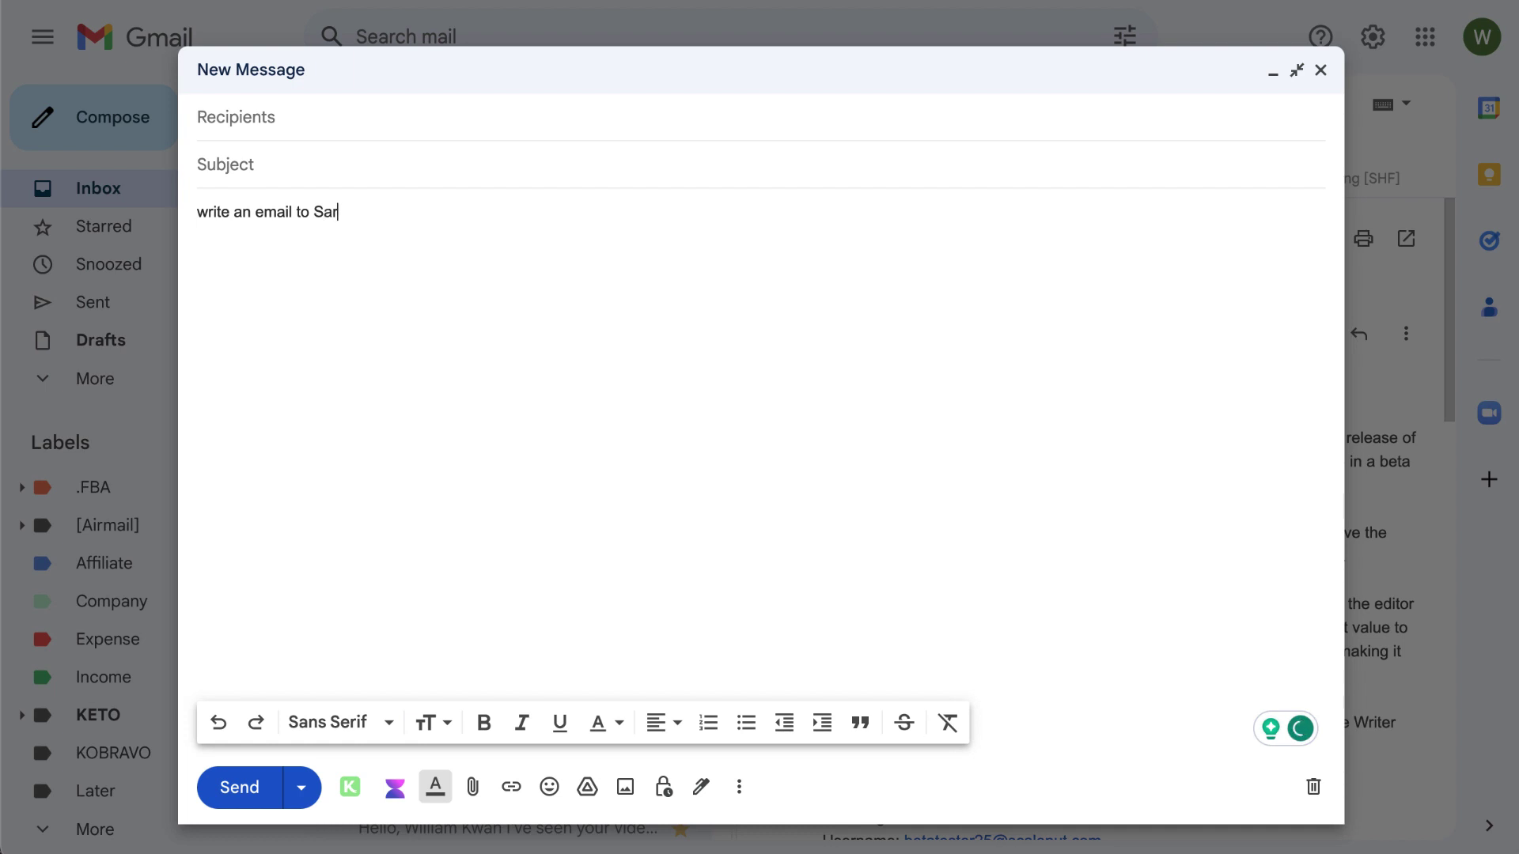
text(ah to ask for her time slot for meeting ne)
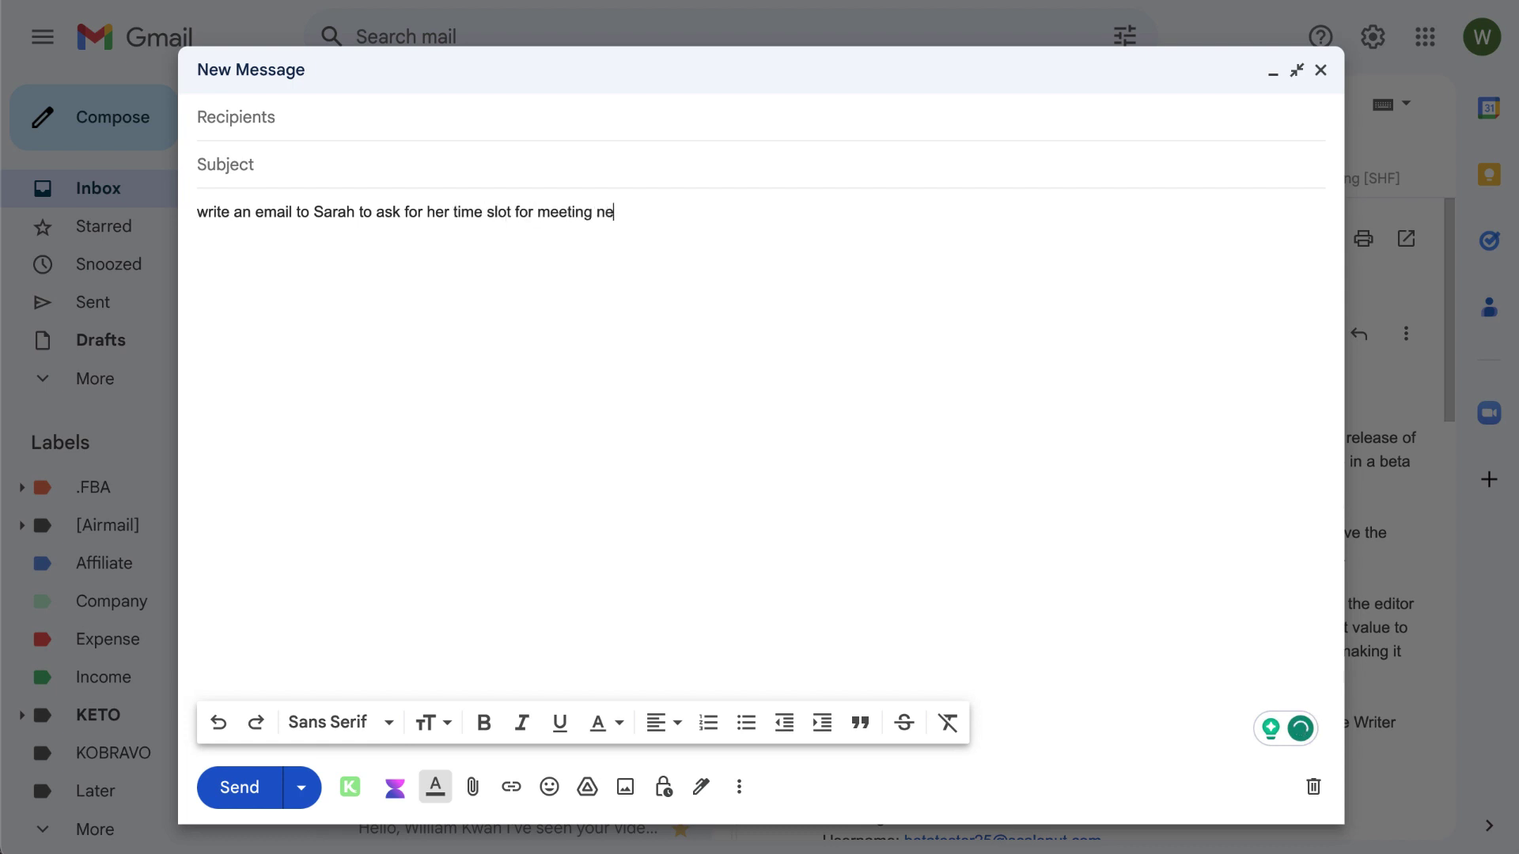
text(xt week regarding the up)
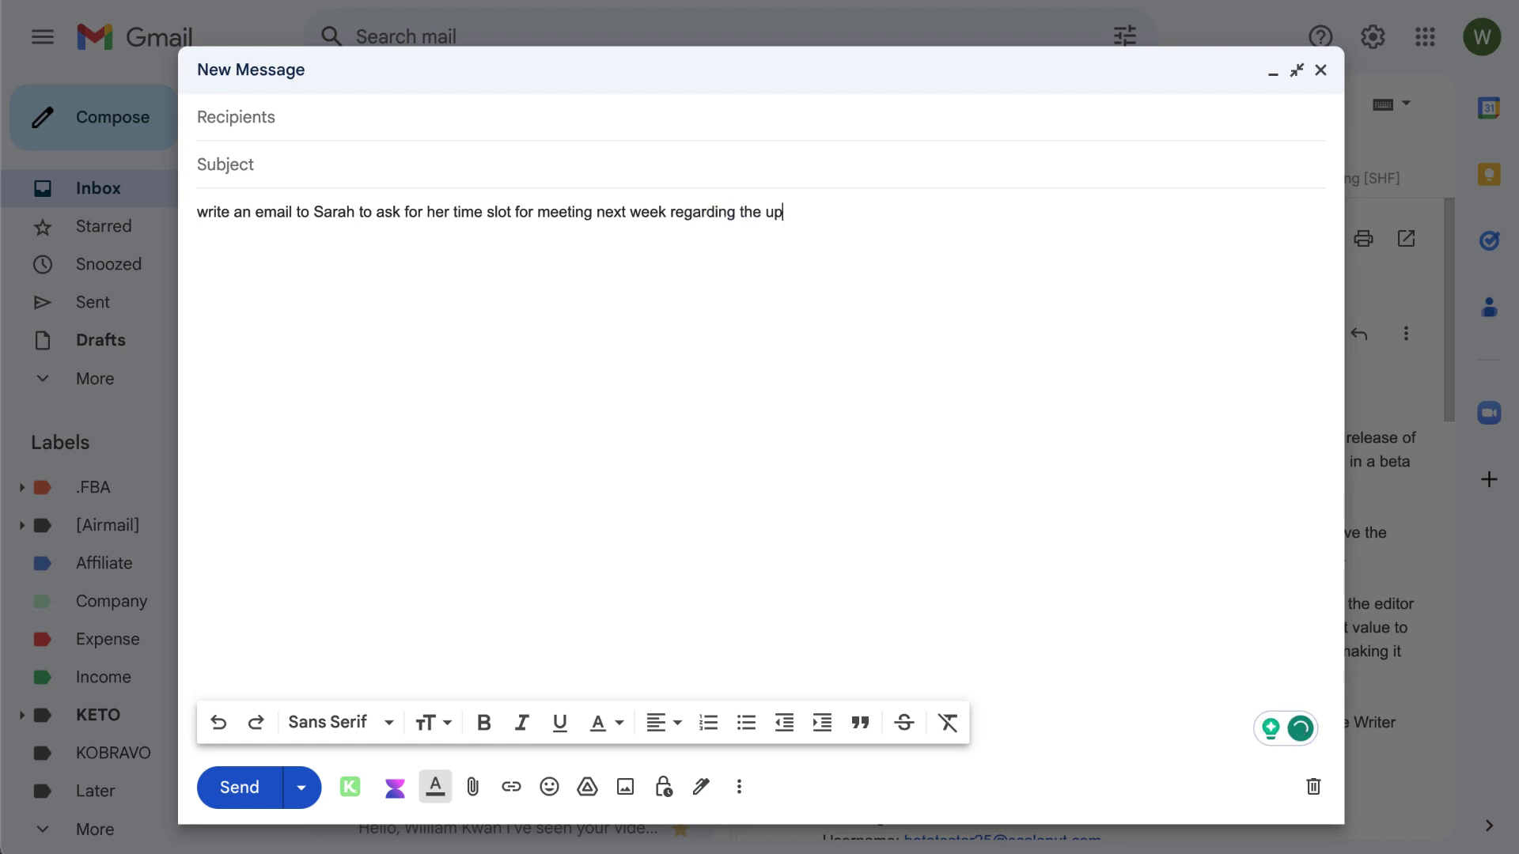
text(coming marketing plan.+)
key(BackSpace)
key(ctrl+Home)
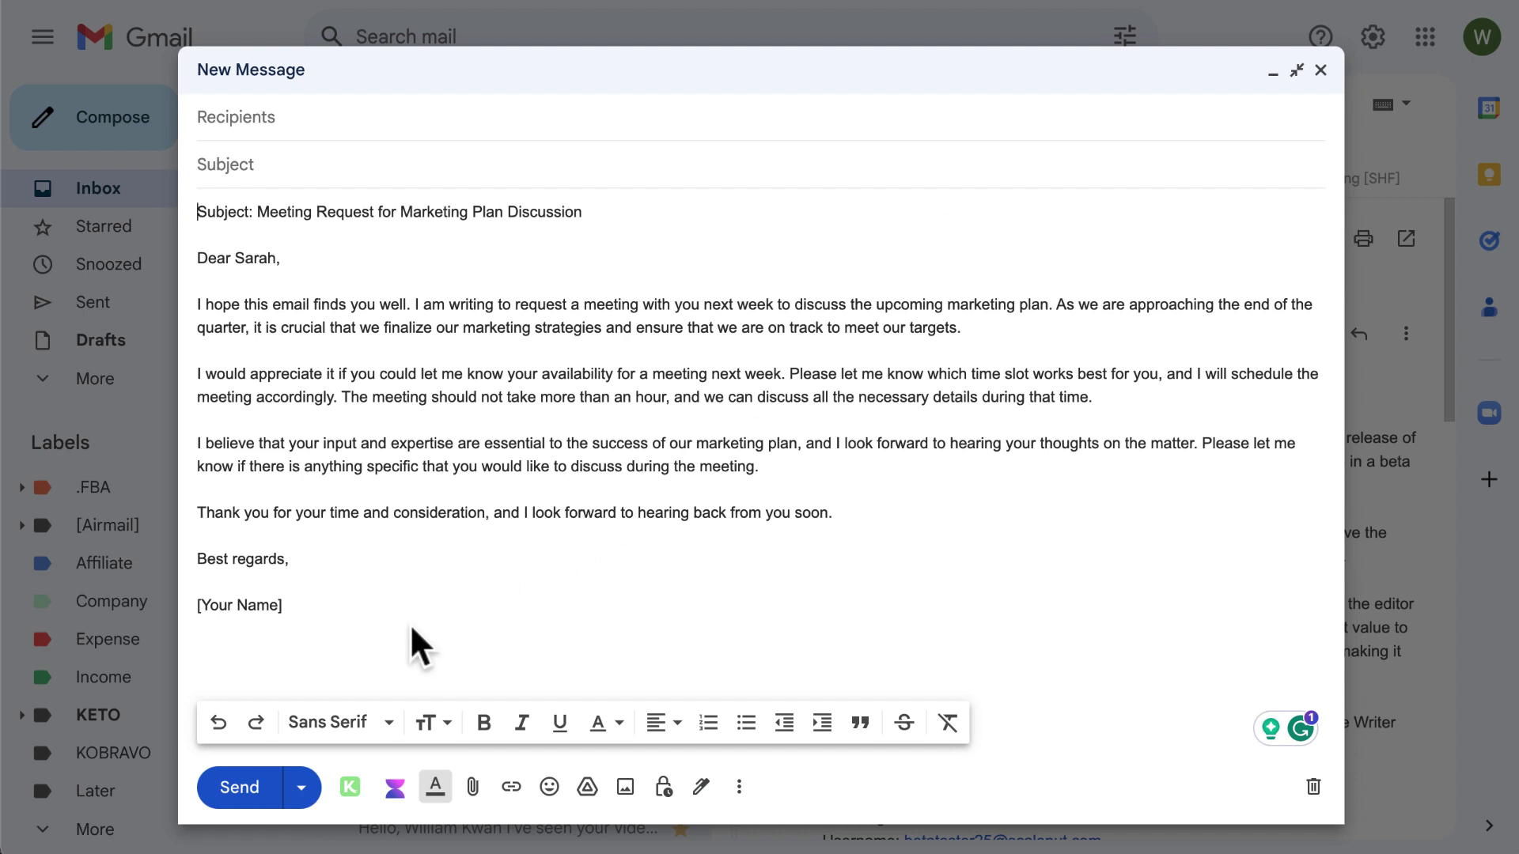
Try Writeseed's 'rewrite this' on a paragraph of the drafted email, then undo the rewrite
drag(397, 618, 199, 260)
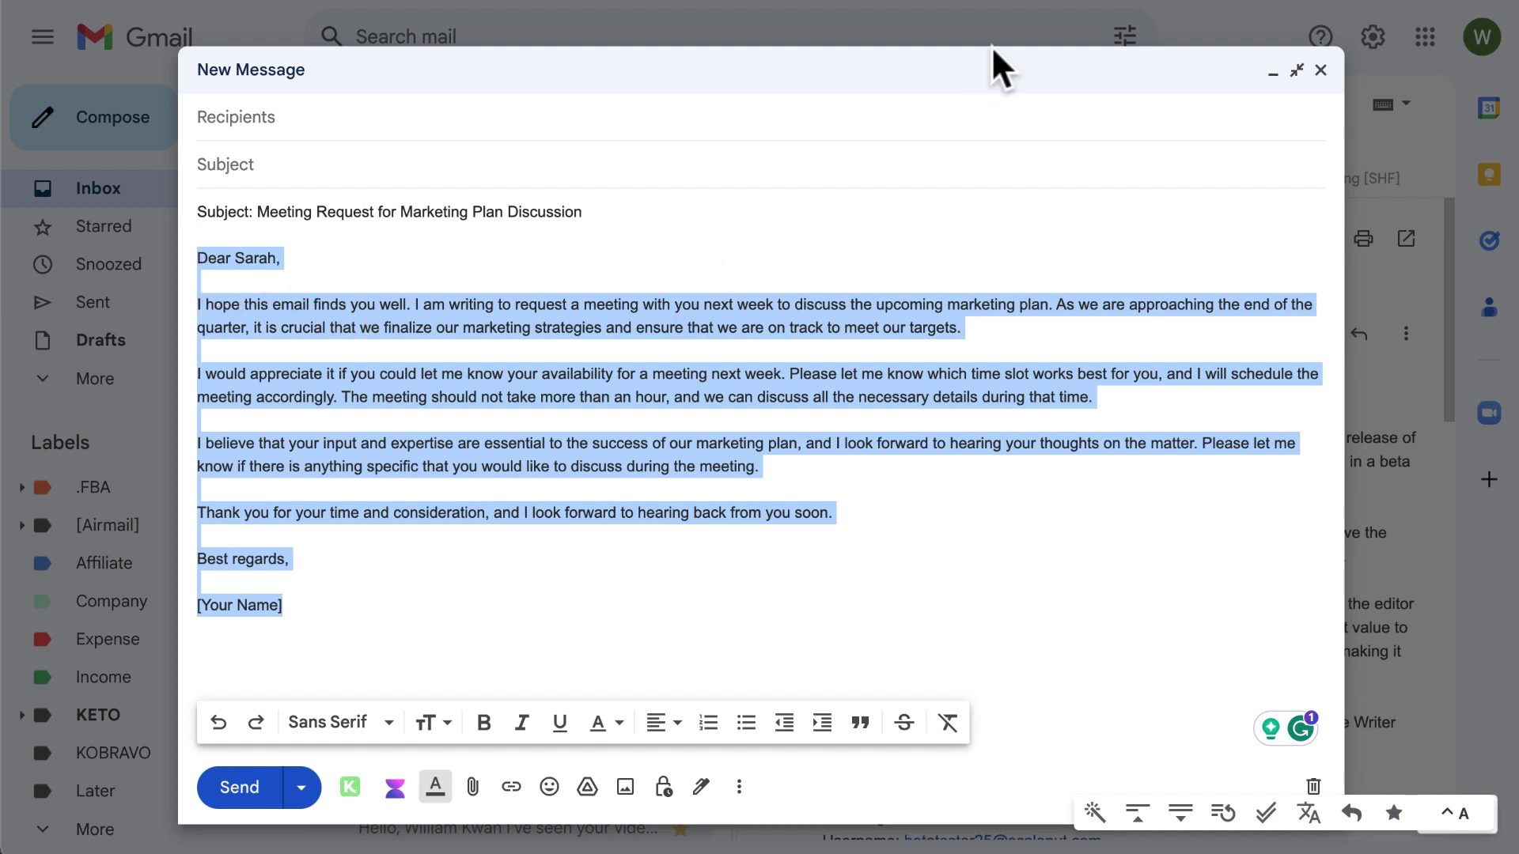
click(1059, 2)
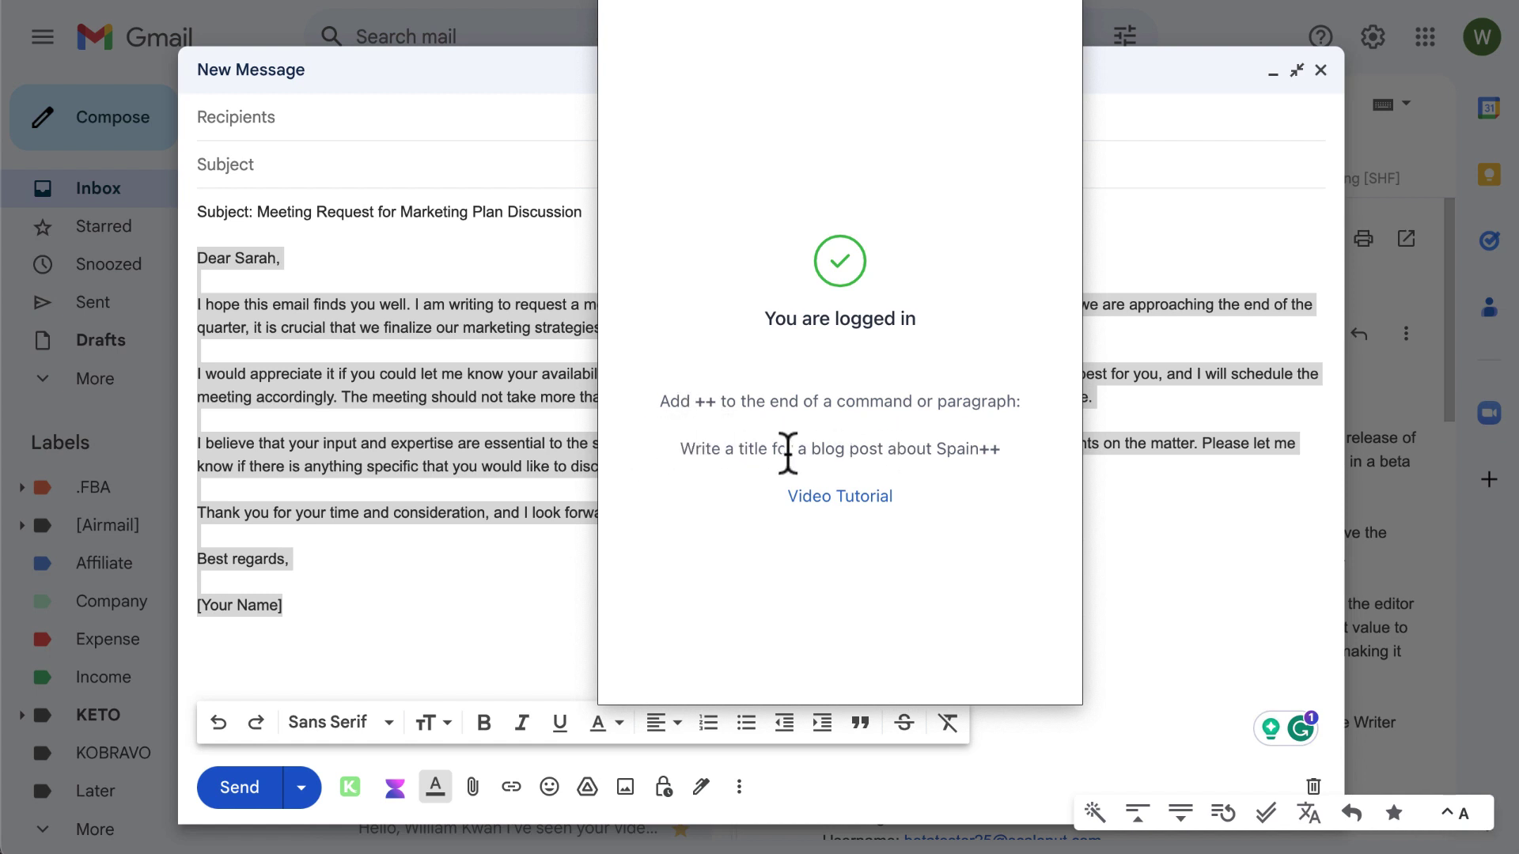
key(Escape)
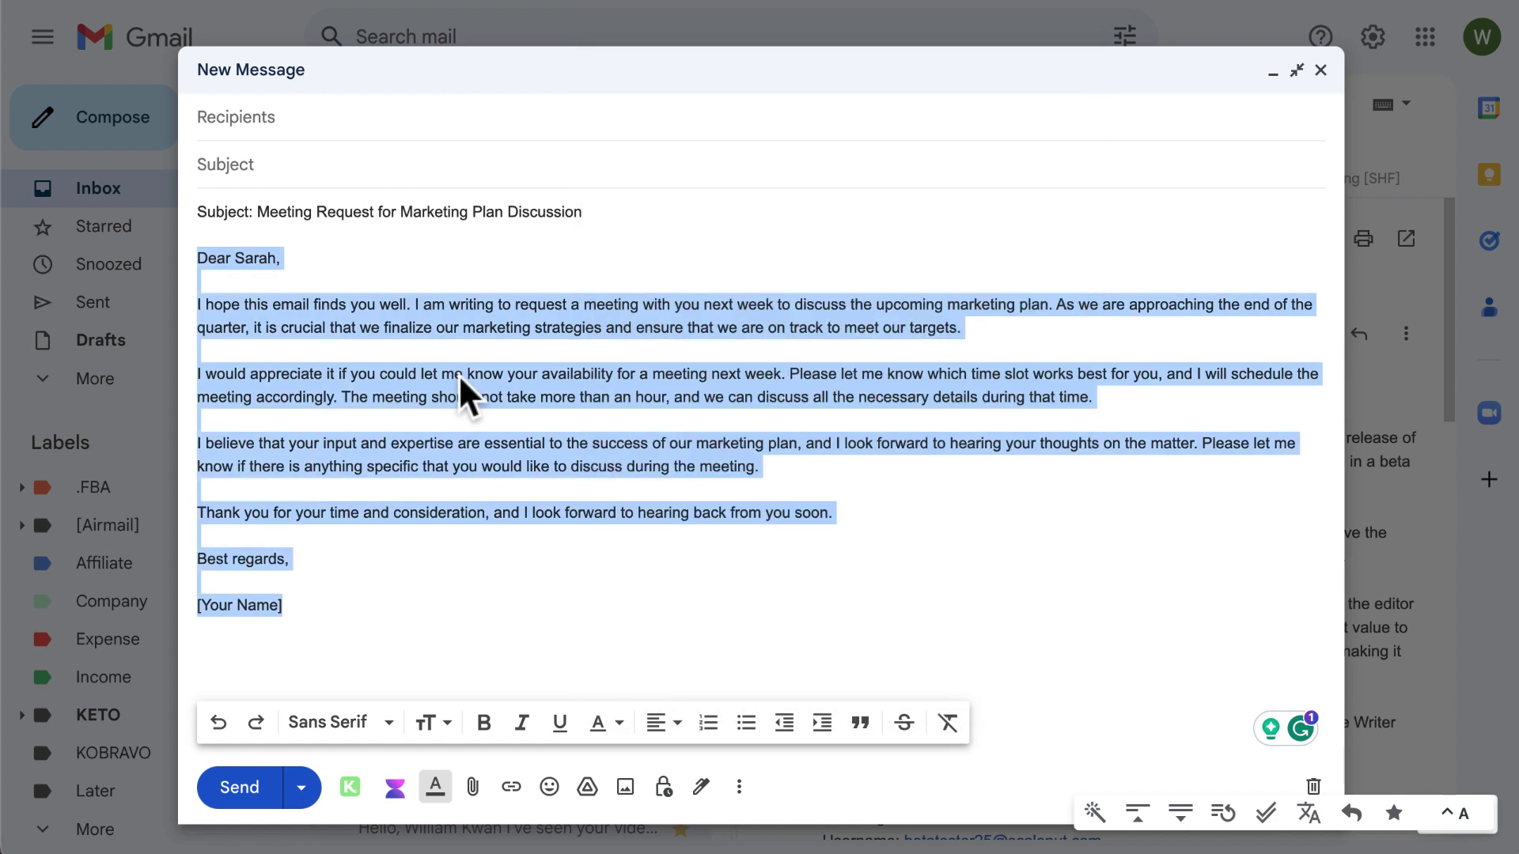
click(424, 347)
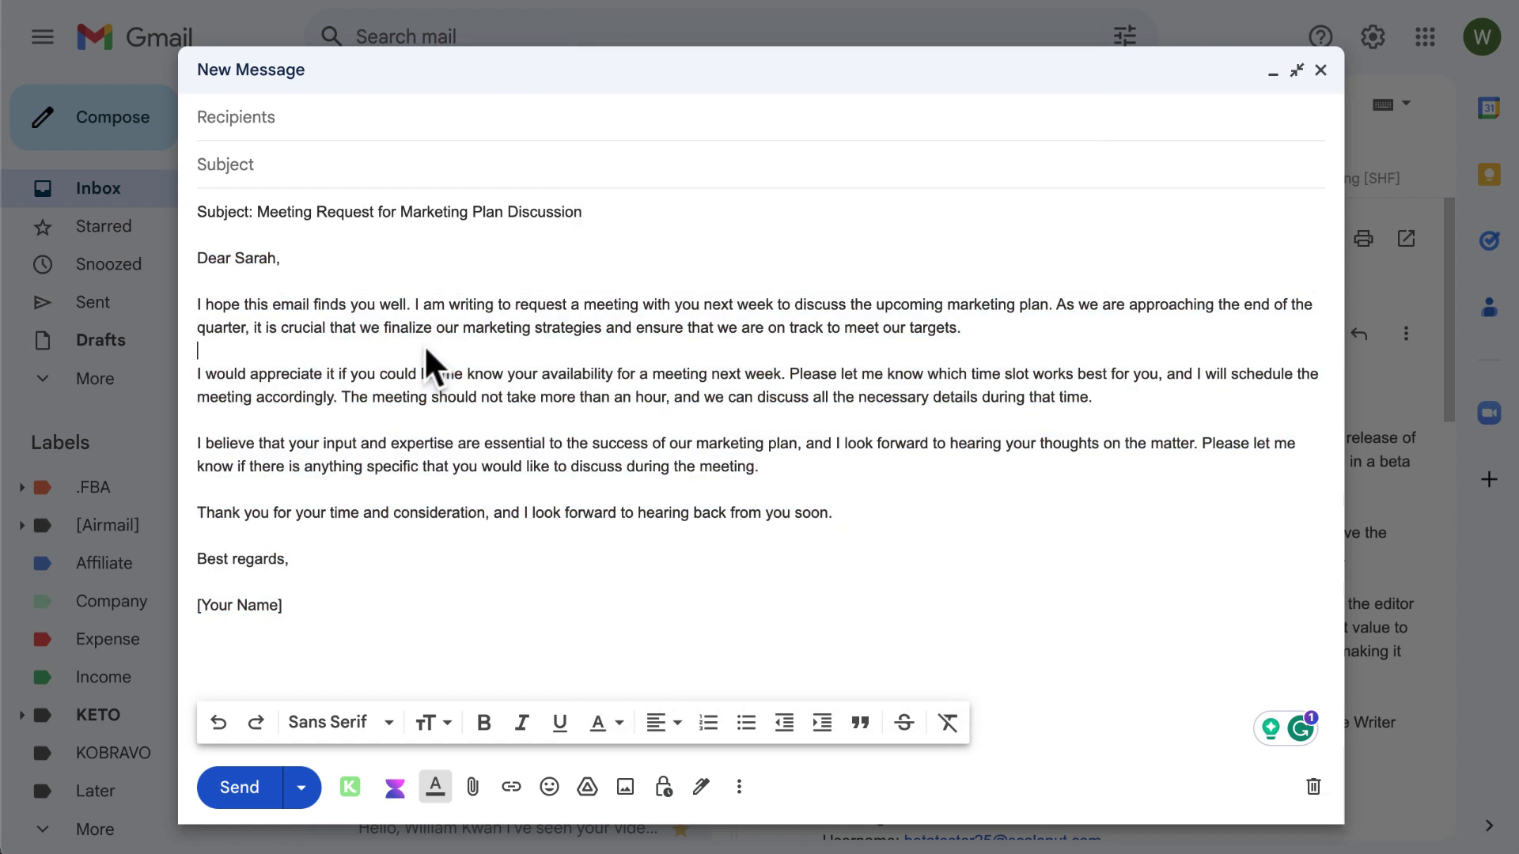
click(998, 322)
text(we)
key(BackSpace)
key(BackSpace)
text(rewrite this)
key(shift+Up)
key(shift+Up)
key(Right)
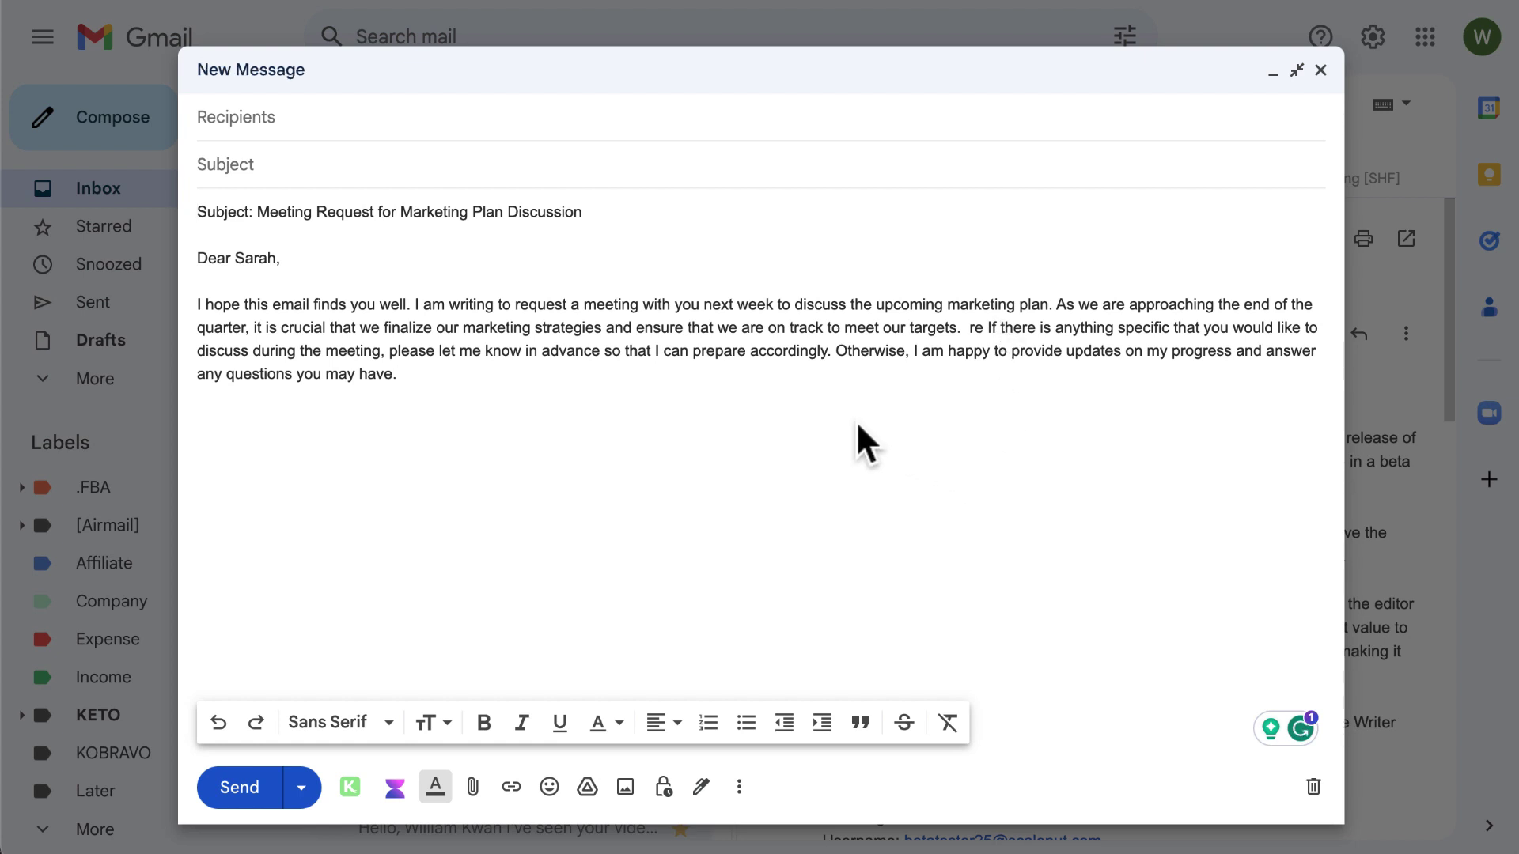
key(ctrl+z)
Select the entire drafted meeting-request email in the message body
click(700, 535)
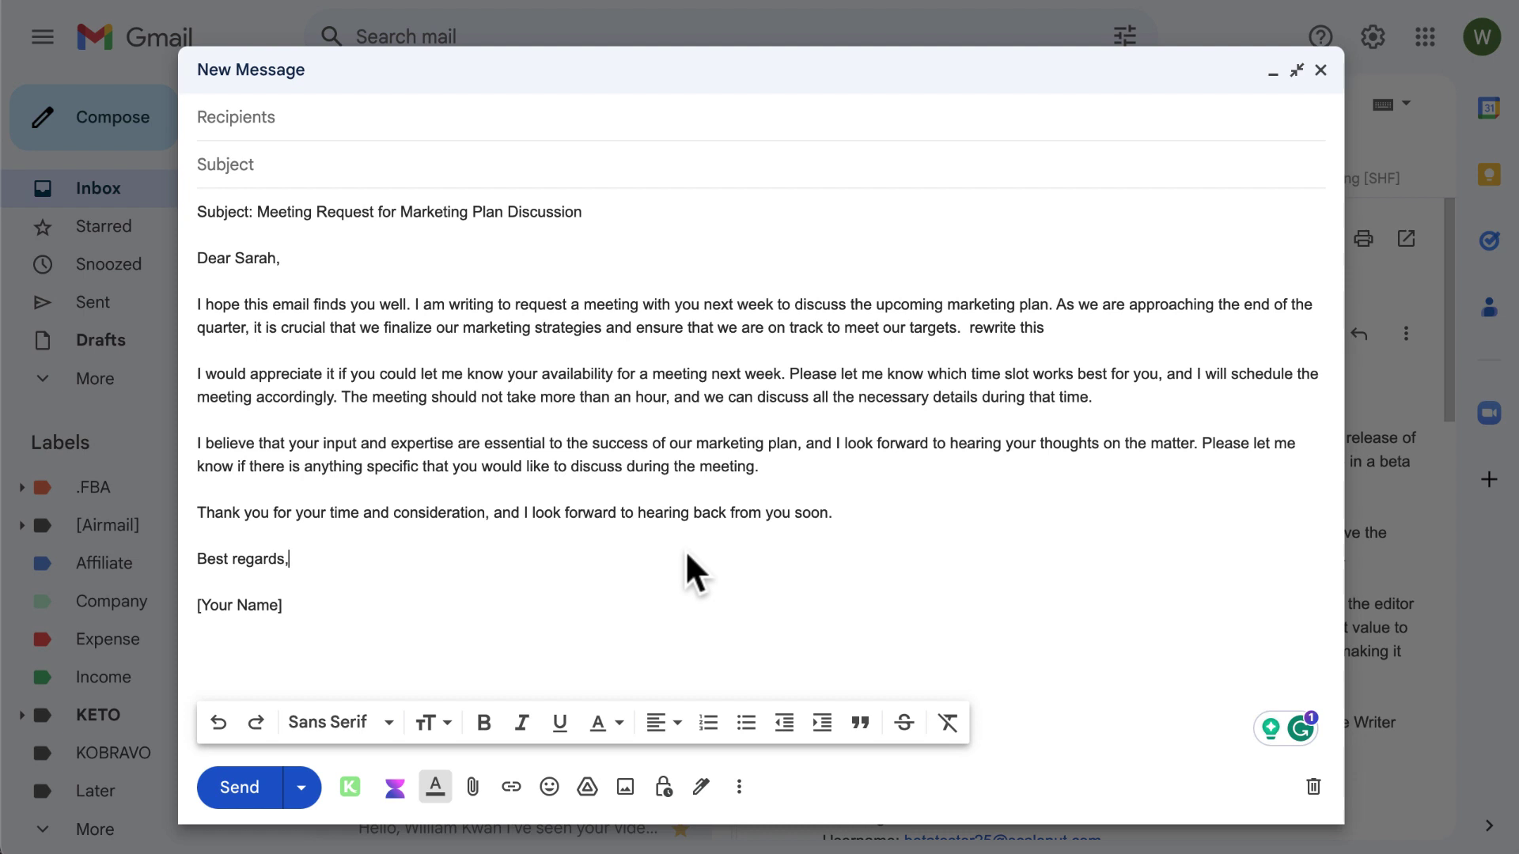
drag(833, 514, 310, 512)
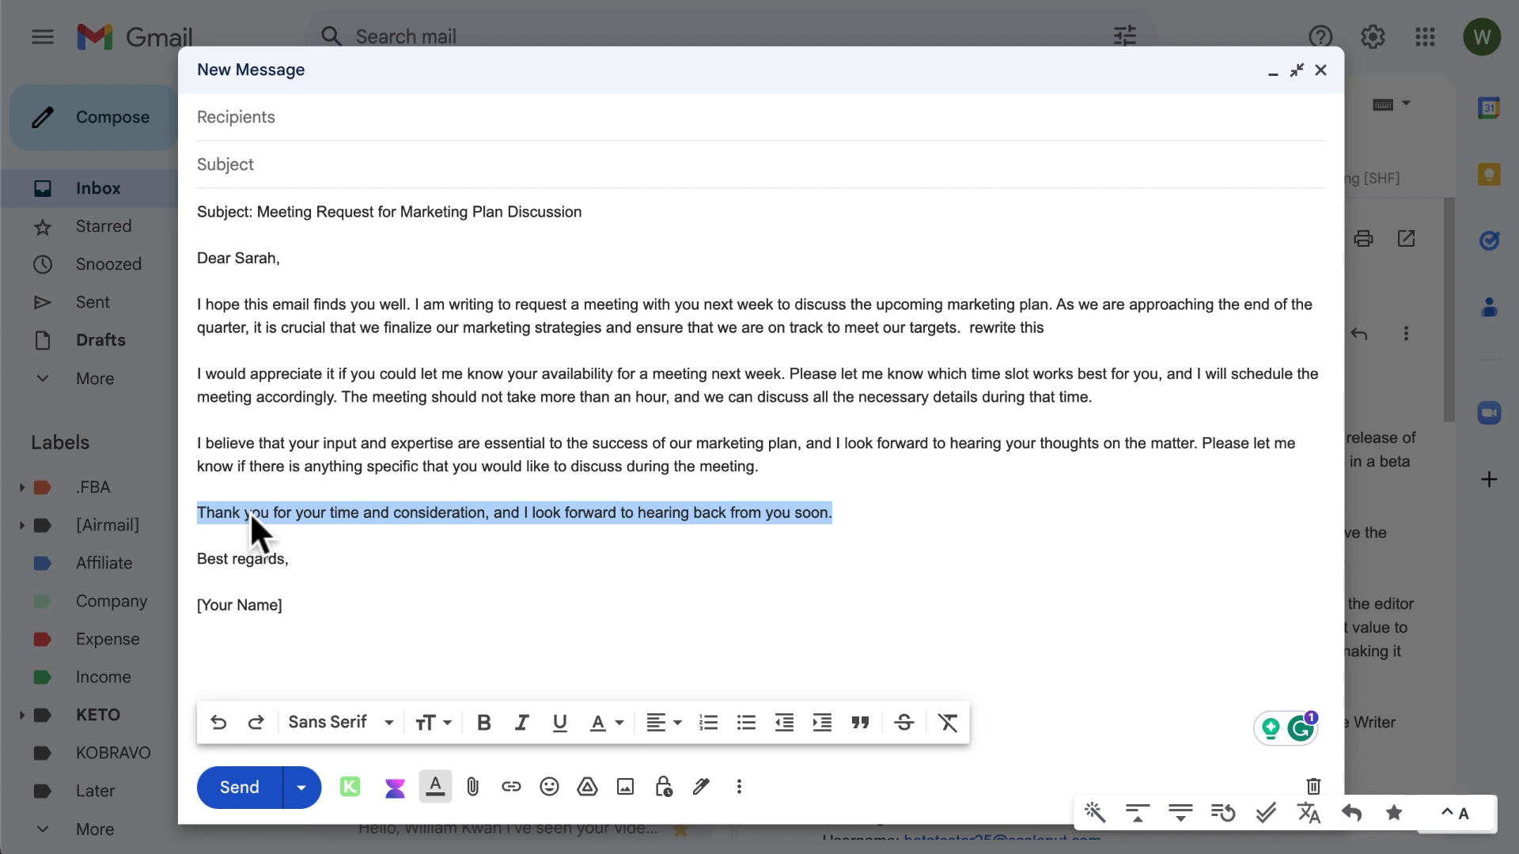
click(870, 562)
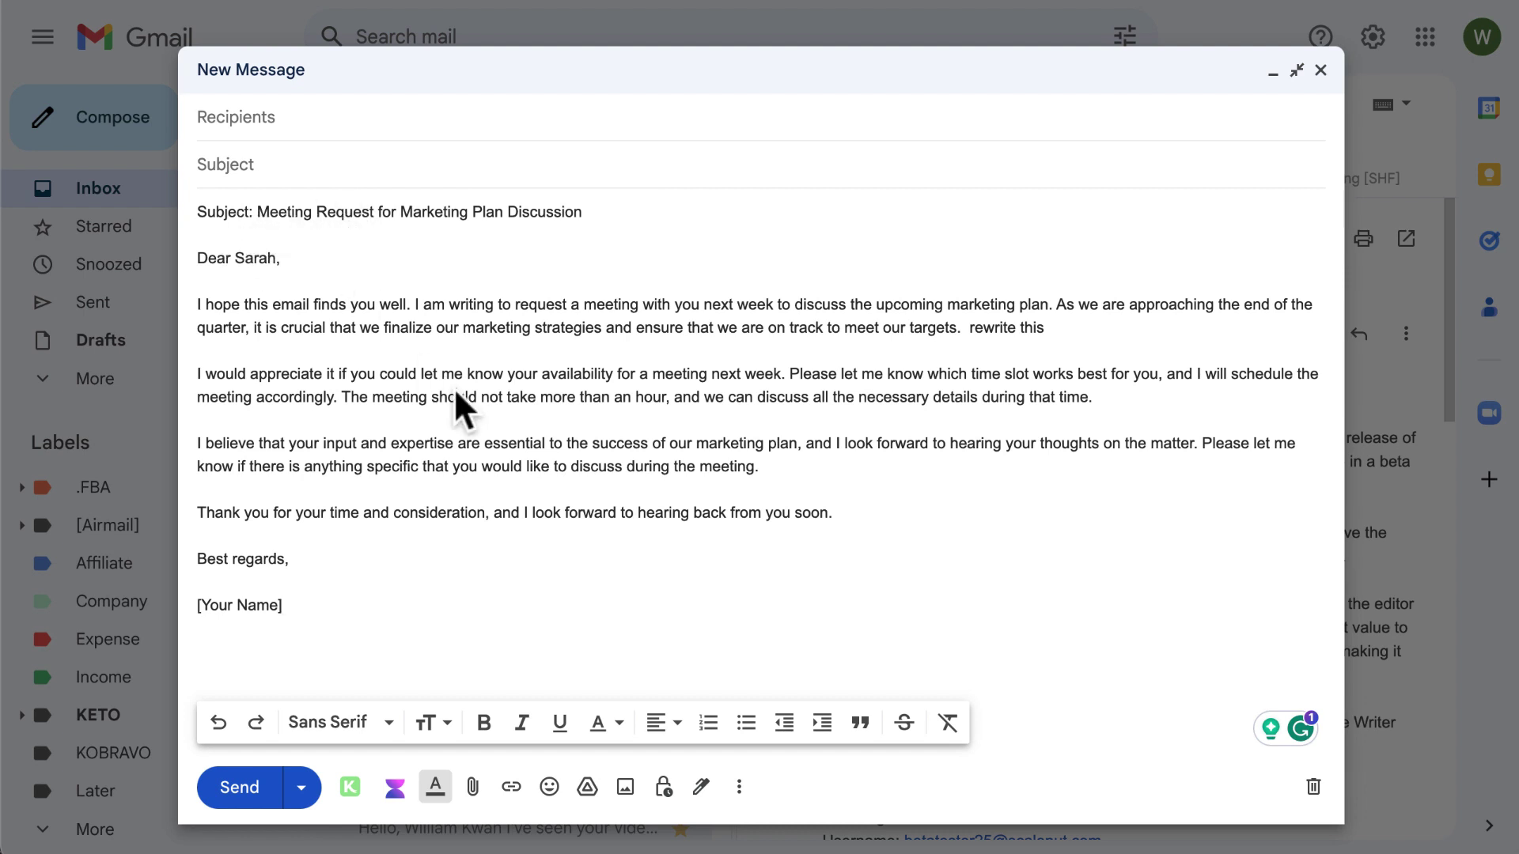
key(ctrl+a)
Replace the body with 'write a blog article about Australia novated lease++' and review the generated article
key(BackSpace)
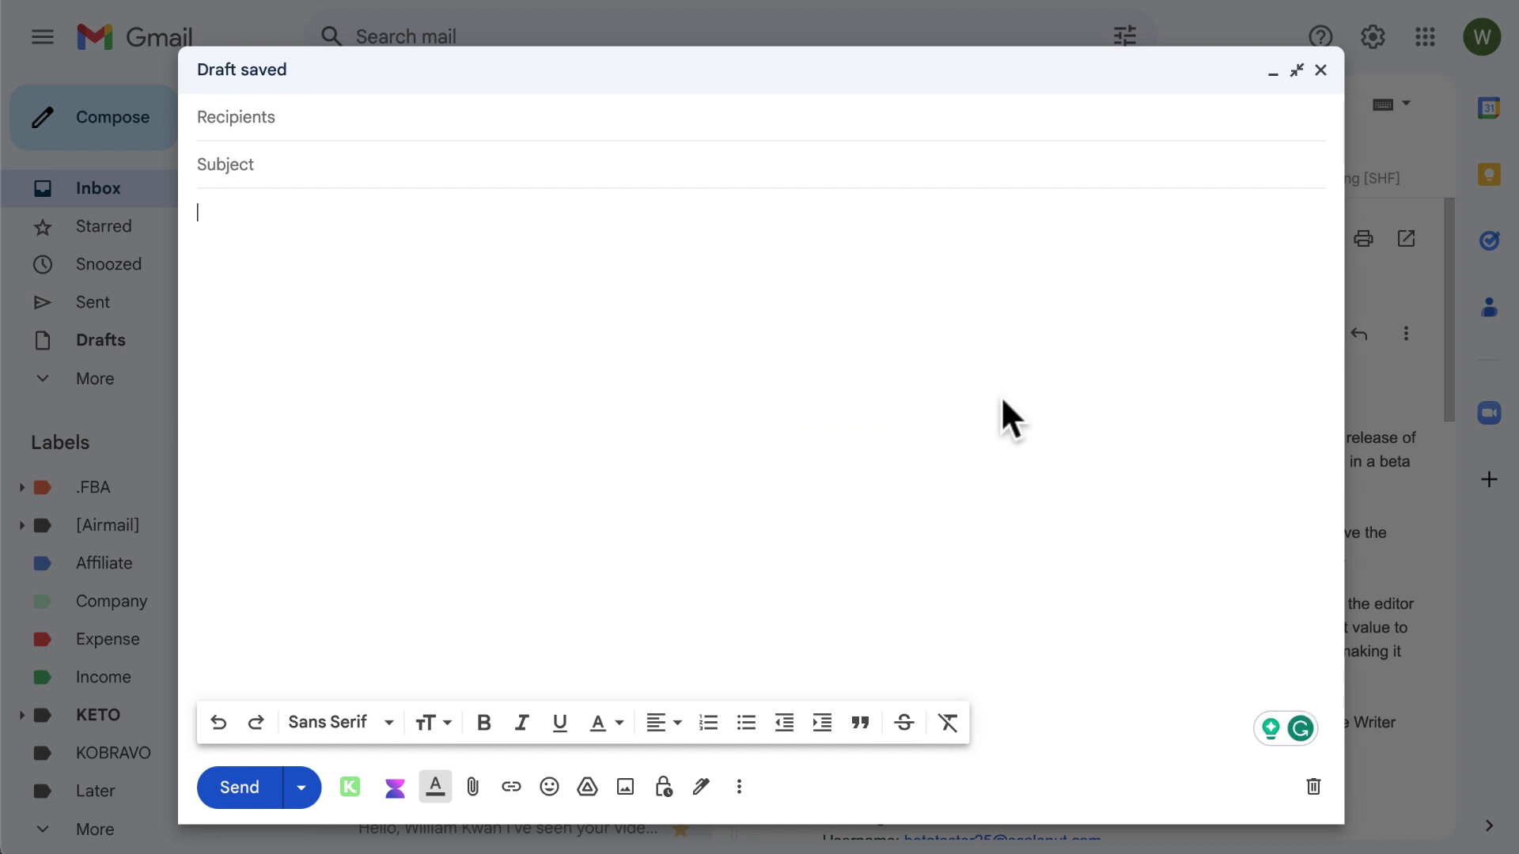
text(write a blog articl)
text(e about )
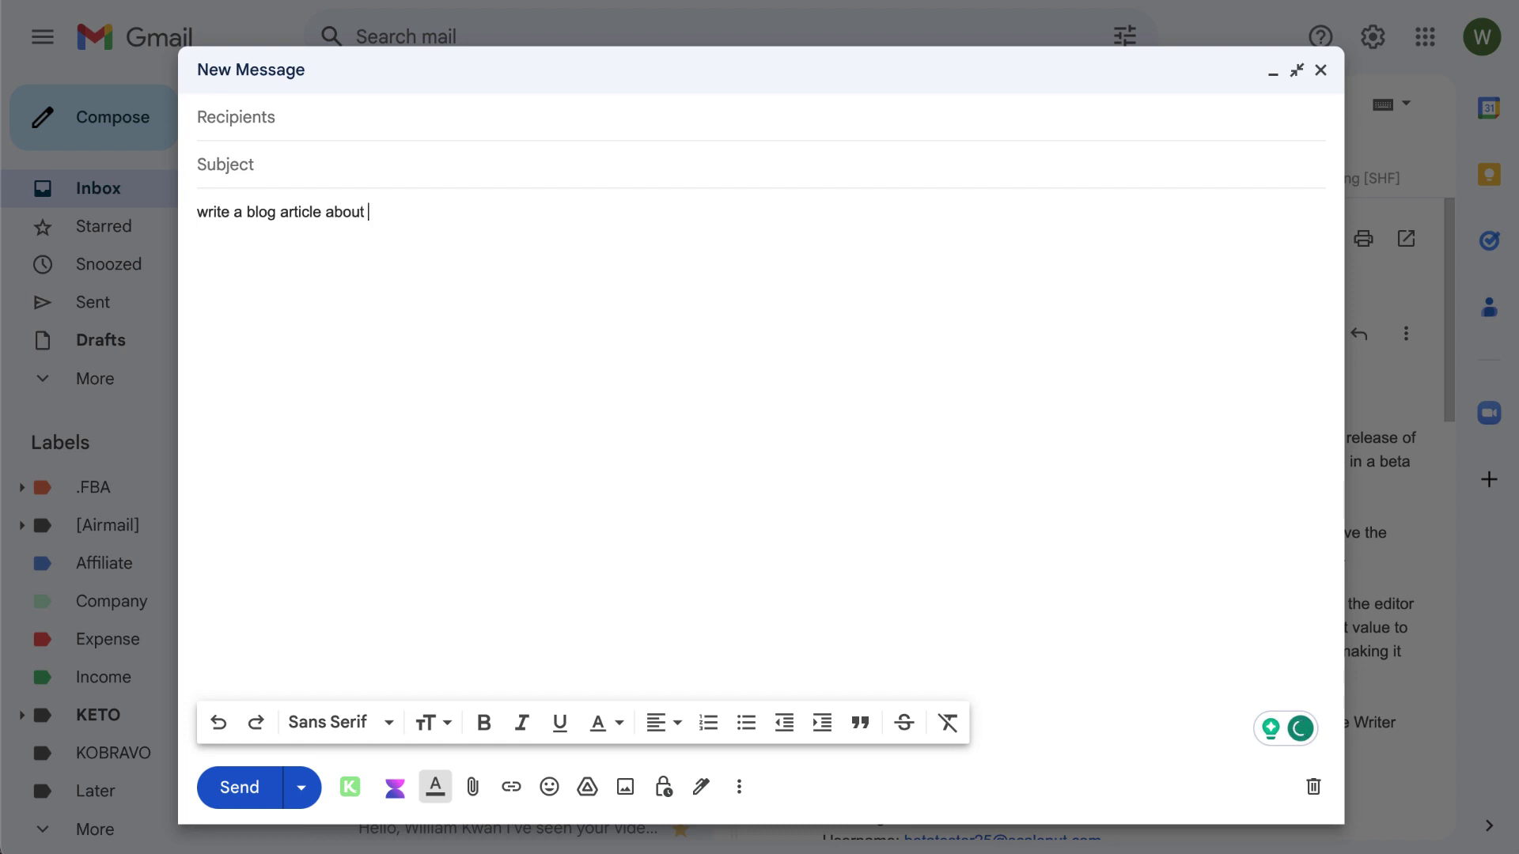
text(Australia novated lease+)
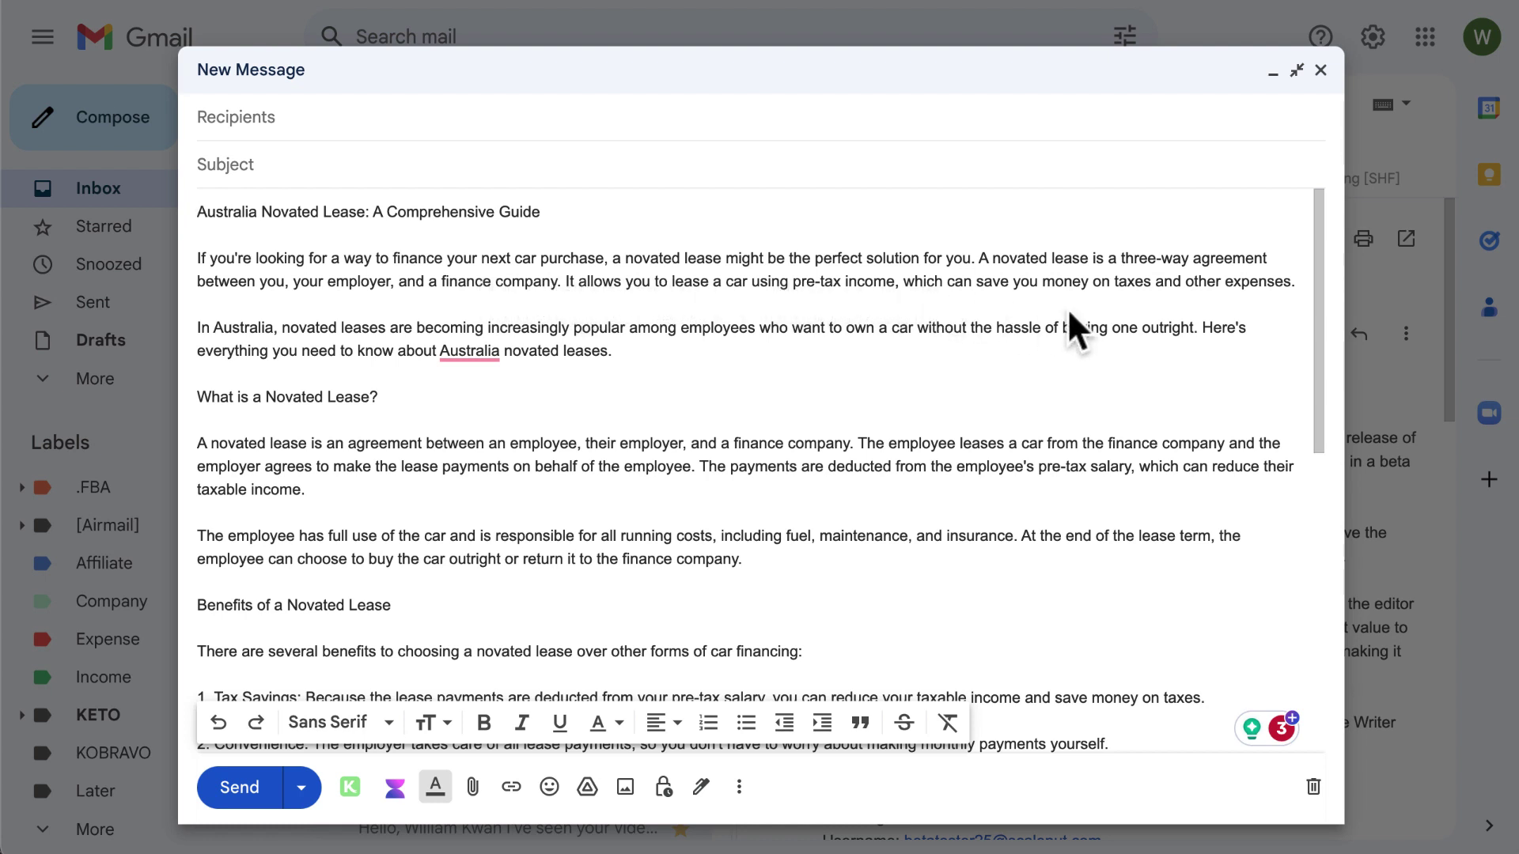
scroll(434, 415, down, 6)
scroll(434, 416, down, 2)
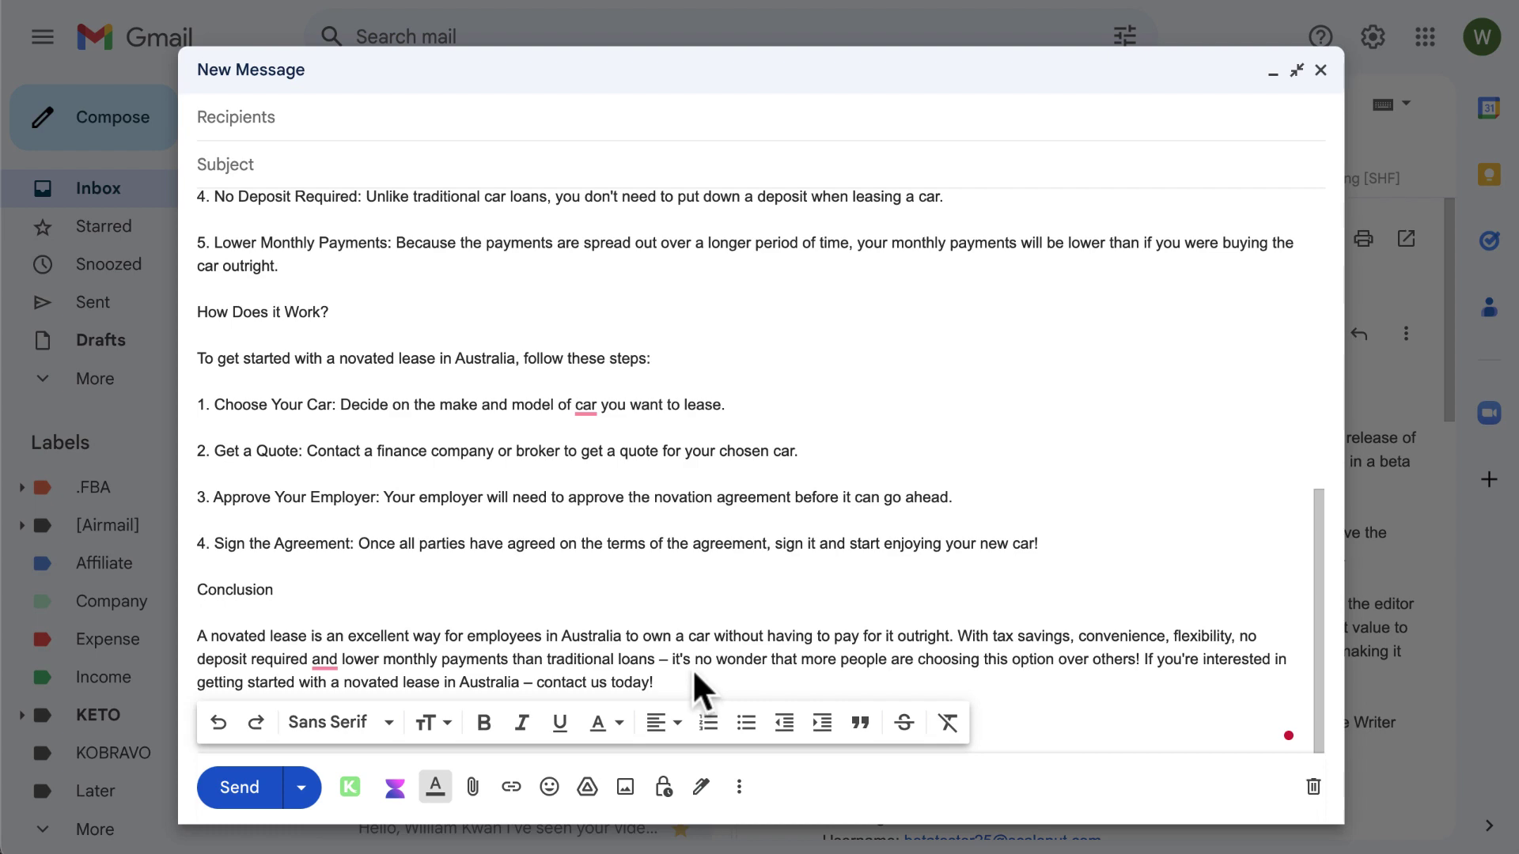
scroll(685, 658, up, 8)
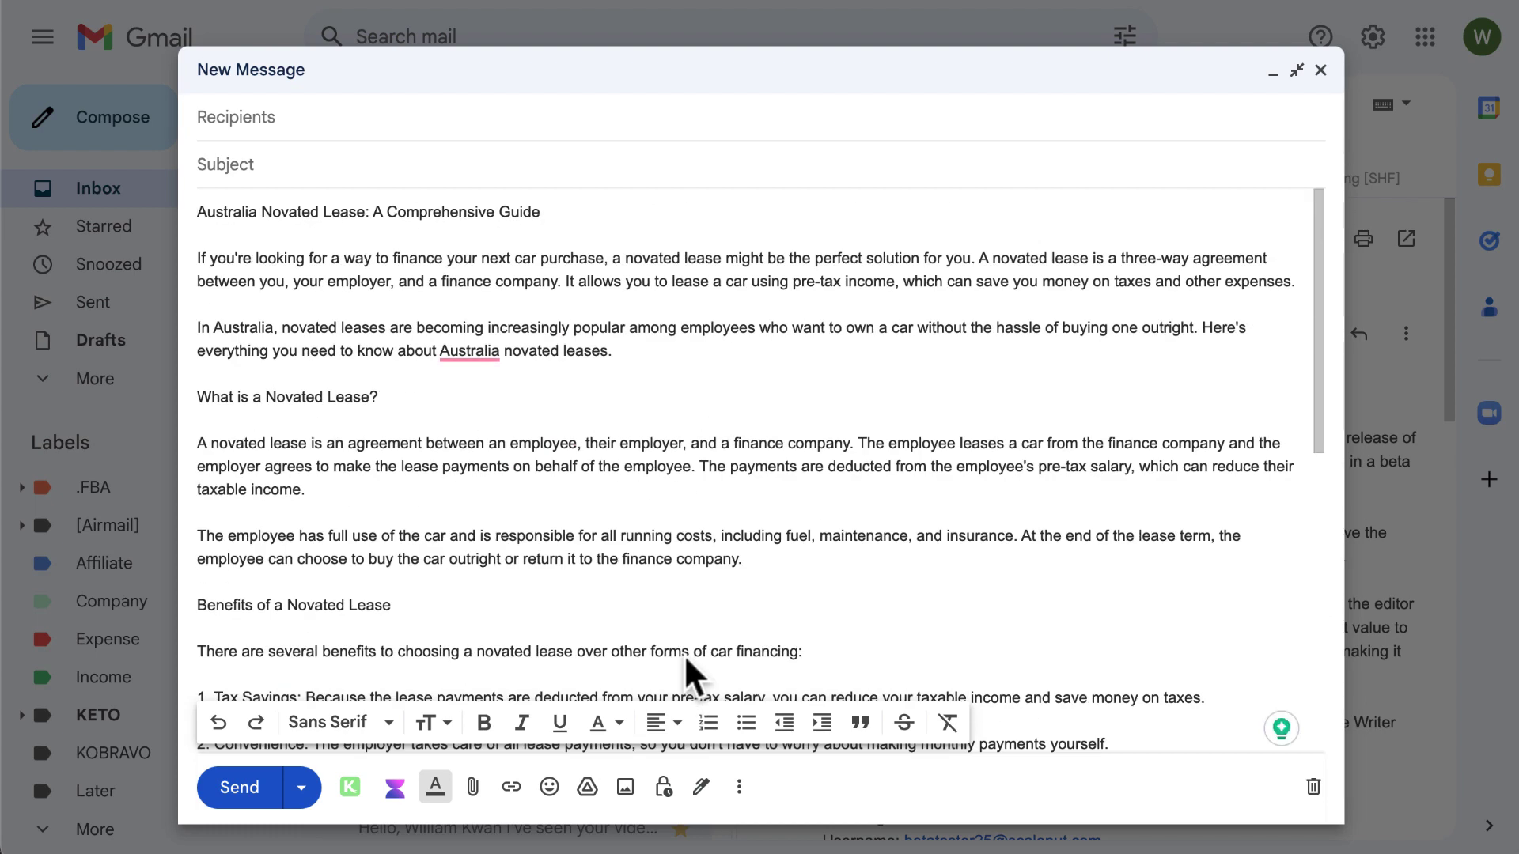